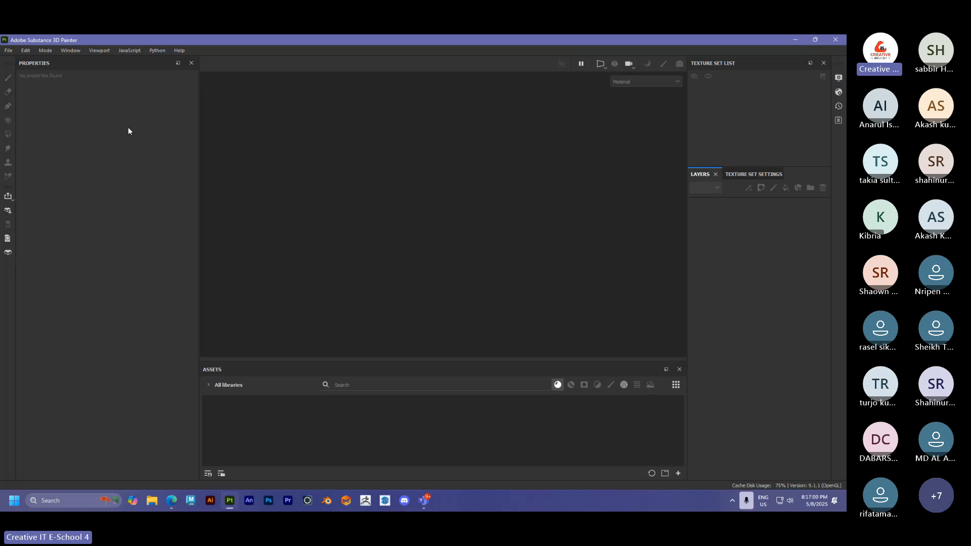
# Reset the interface to its default panel layout
pyautogui.click(70, 50)
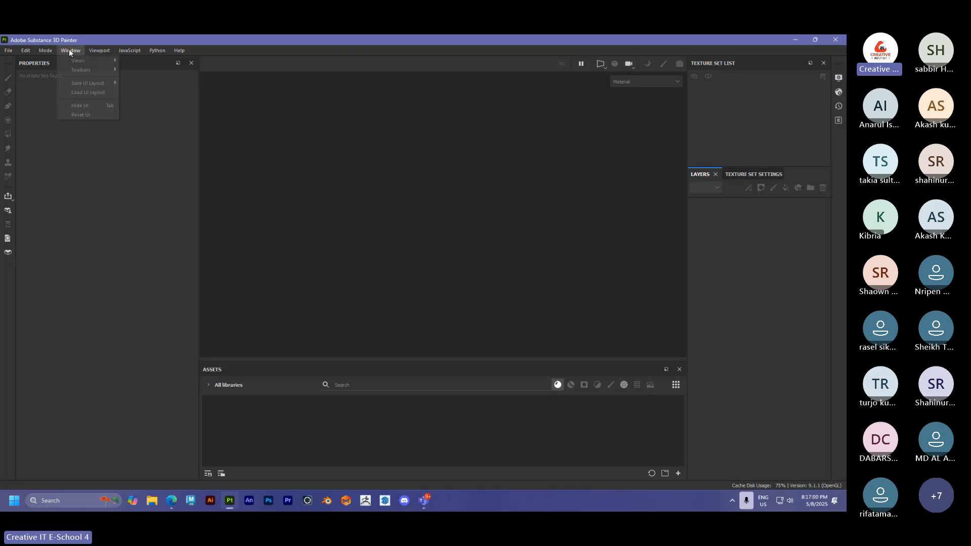
pyautogui.click(81, 115)
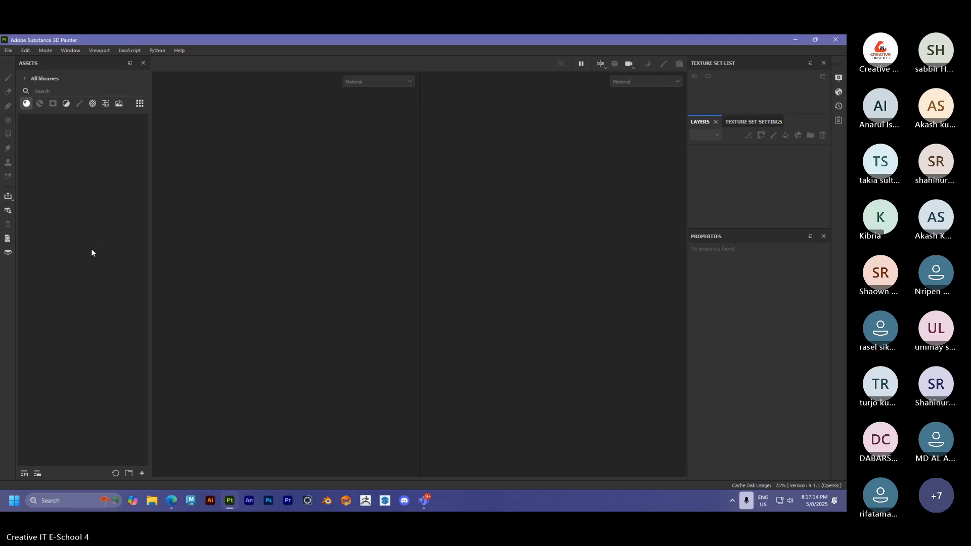
pyautogui.click(7, 51)
pyautogui.moveTo(179, 50)
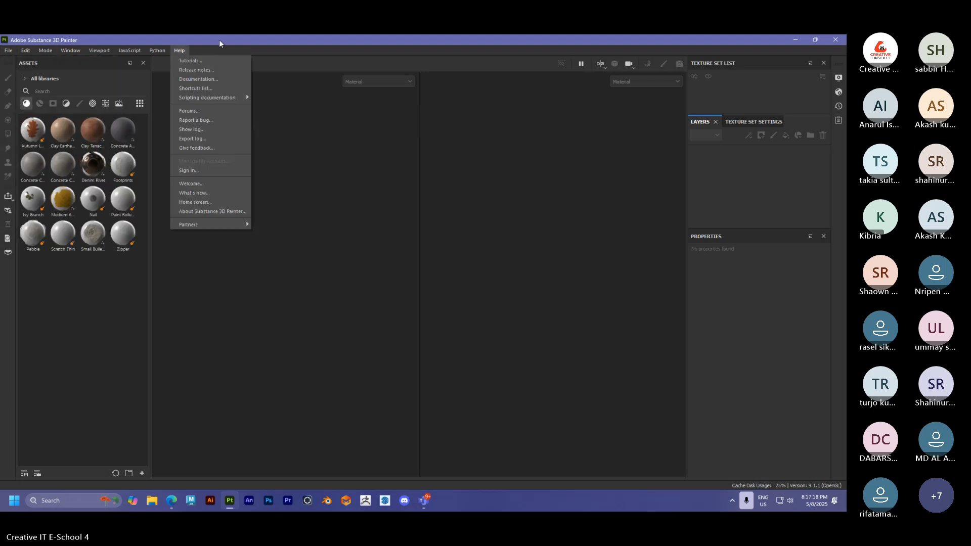
pyautogui.click(291, 56)
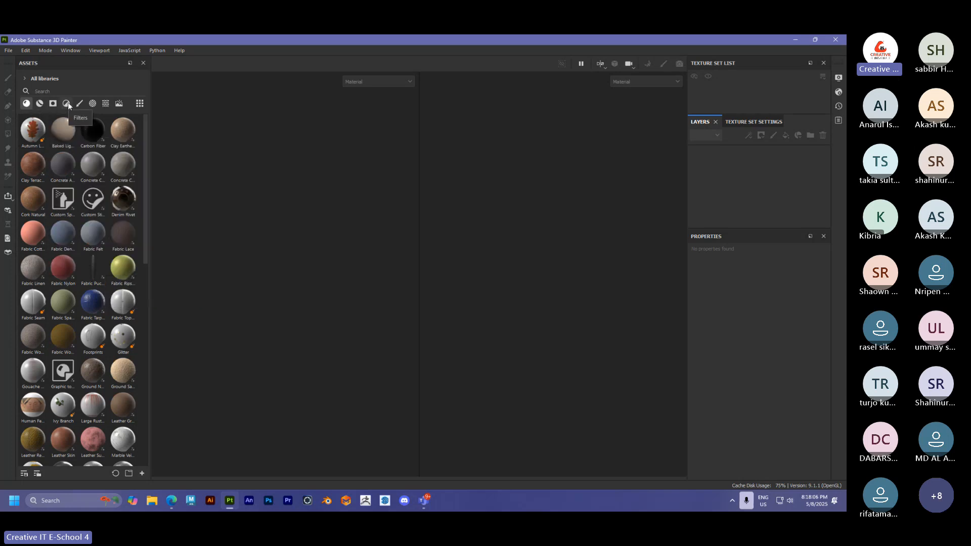
# Browse the asset library's smart materials, smart masks, filters and brushes in turn
pyautogui.click(40, 104)
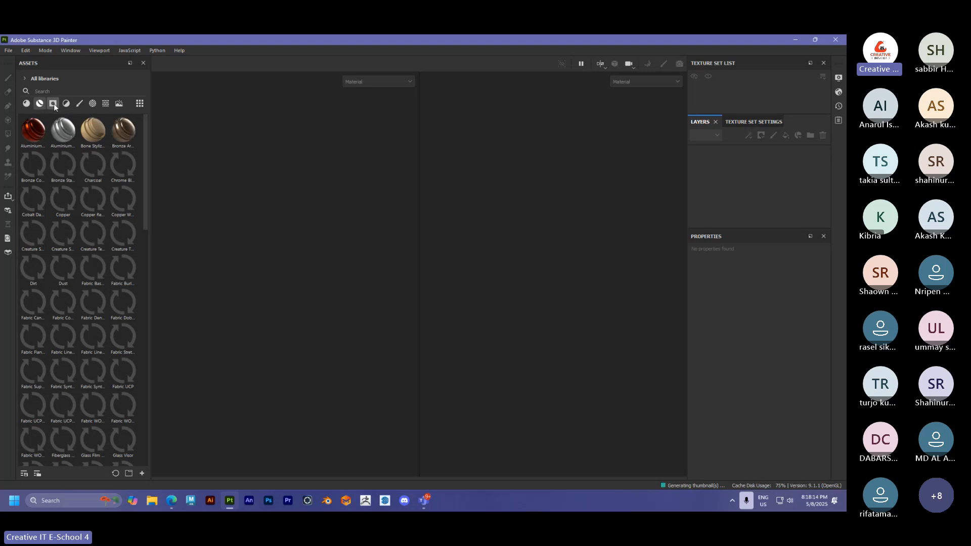
pyautogui.click(53, 104)
pyautogui.click(66, 103)
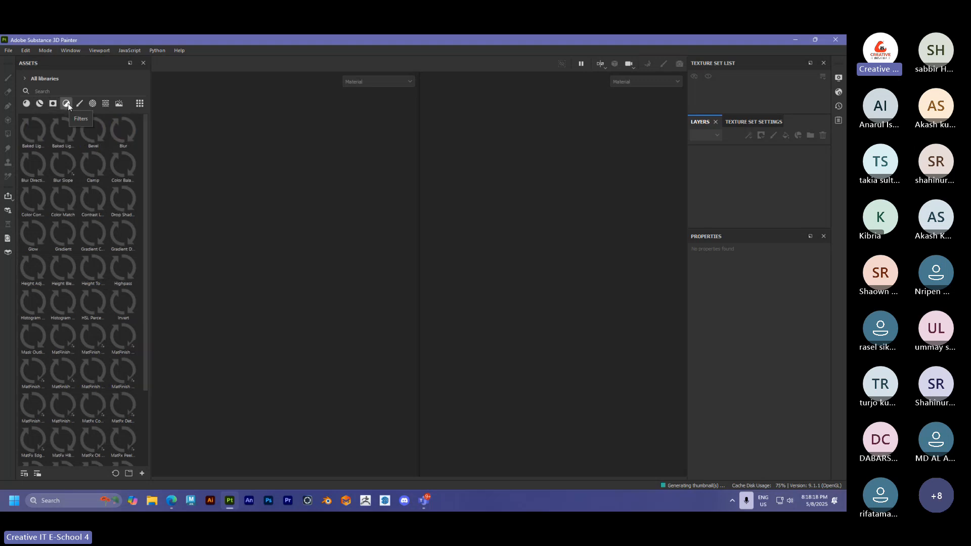
pyautogui.click(79, 103)
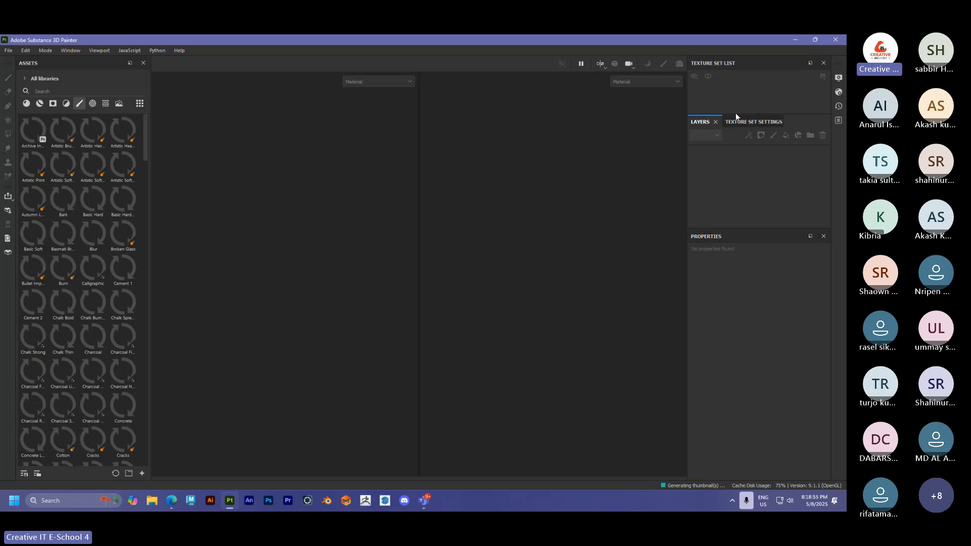
# Enlarge the Texture Set List and Layers panels by lowering their bottom borders, leaving less height for Properties
pyautogui.moveTo(730, 112); pyautogui.dragTo(722, 138)
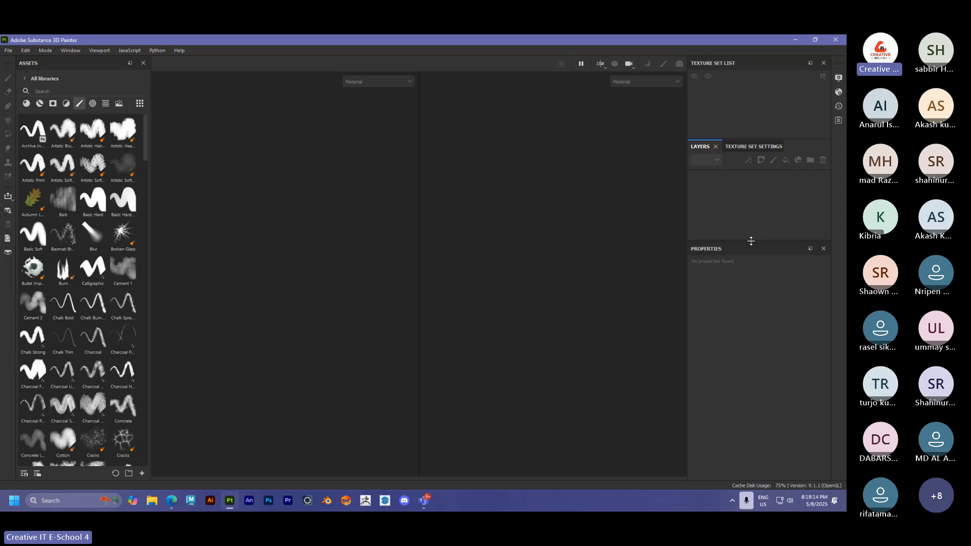
pyautogui.moveTo(751, 241); pyautogui.dragTo(747, 280)
pyautogui.moveTo(751, 141); pyautogui.dragTo(750, 168)
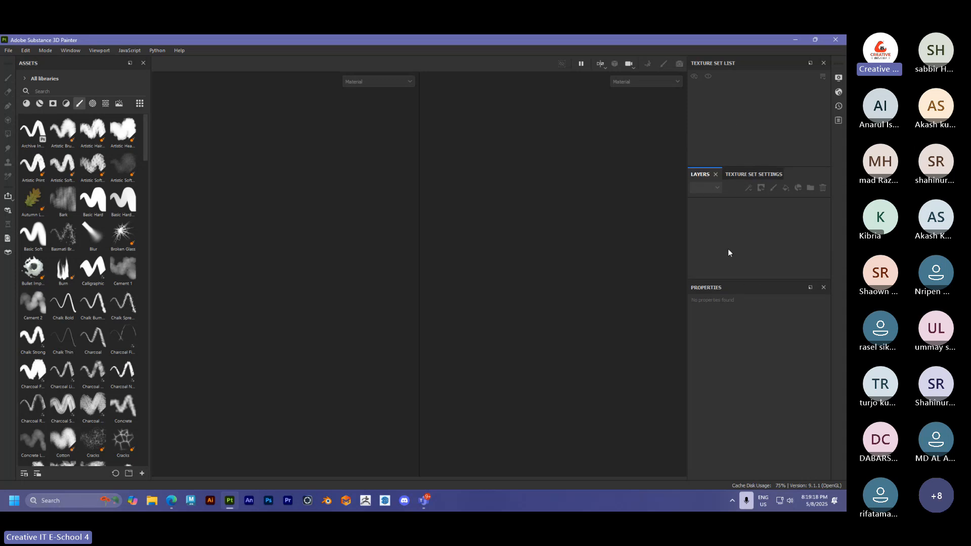
pyautogui.moveTo(745, 281); pyautogui.dragTo(741, 298)
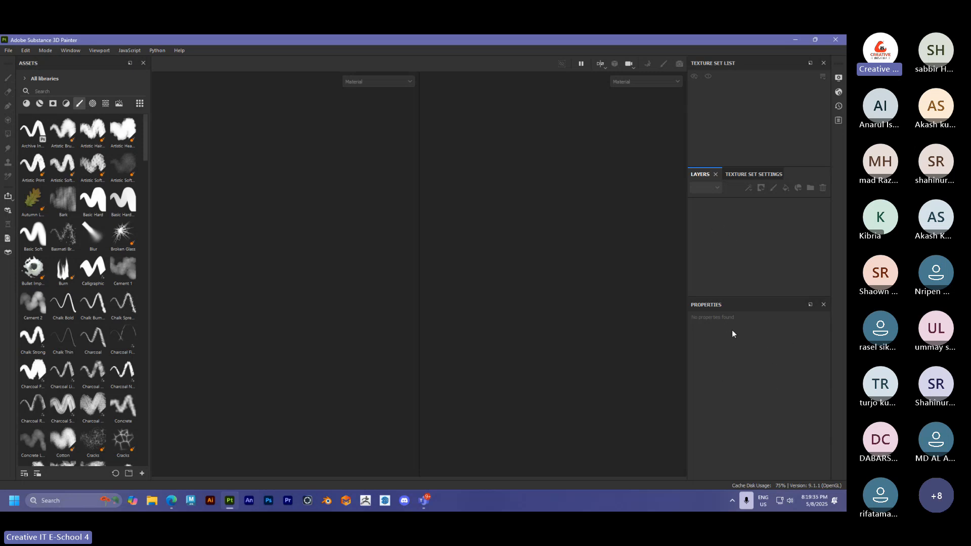
# Compare the Layers and Texture Set Settings views in their shared panel, ending on Layers
pyautogui.click(758, 174)
pyautogui.click(700, 174)
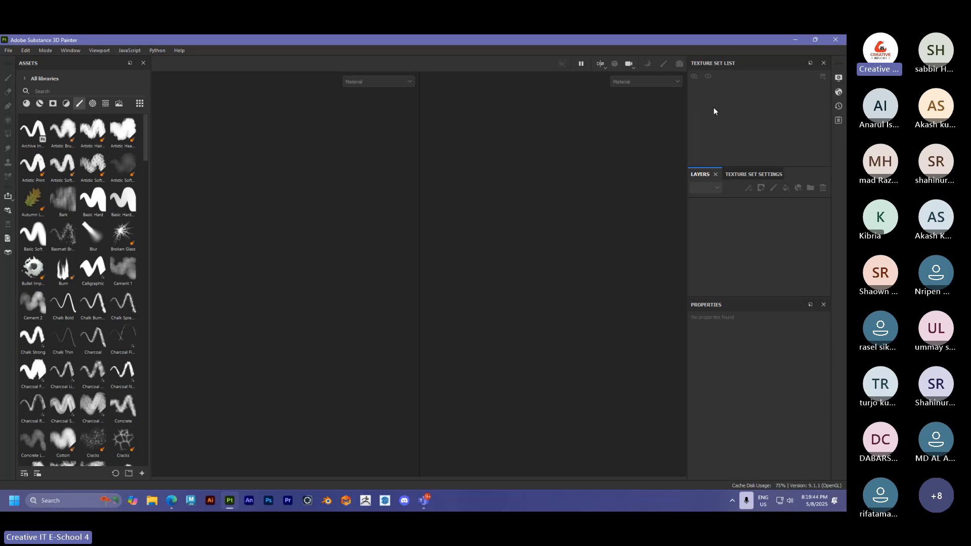
pyautogui.click(751, 175)
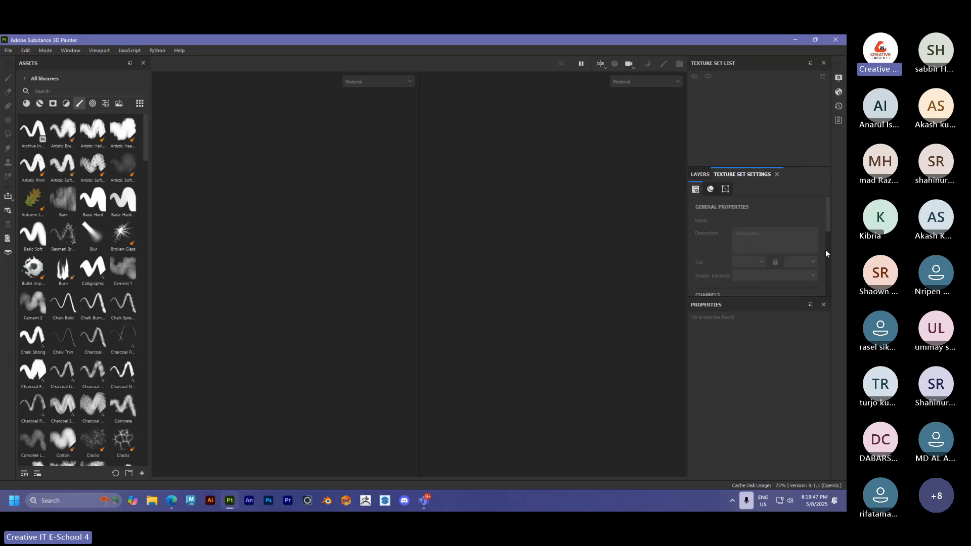
pyautogui.click(698, 175)
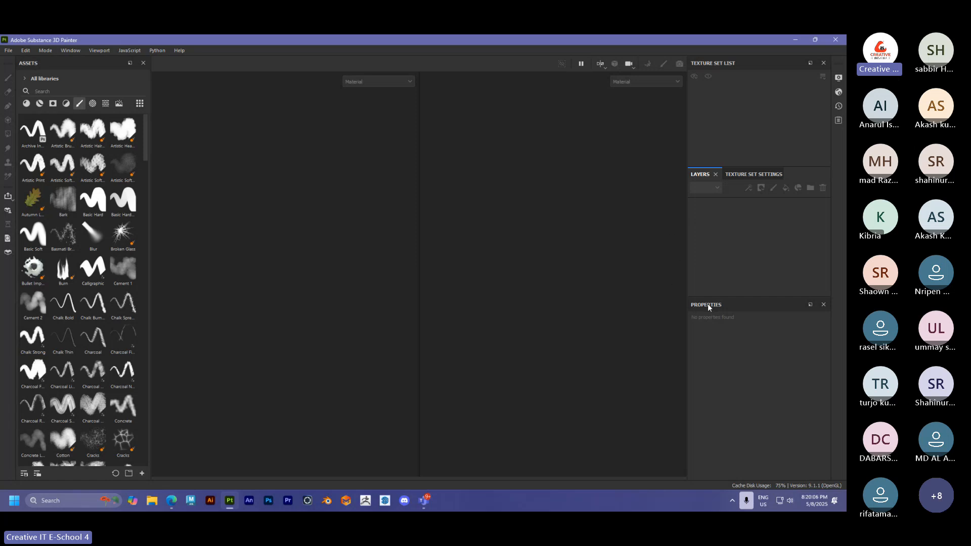
# Rearrange the docked panels so that Layers is uppermost, followed by Texture Set List and Properties
pyautogui.moveTo(708, 305); pyautogui.dragTo(492, 261)
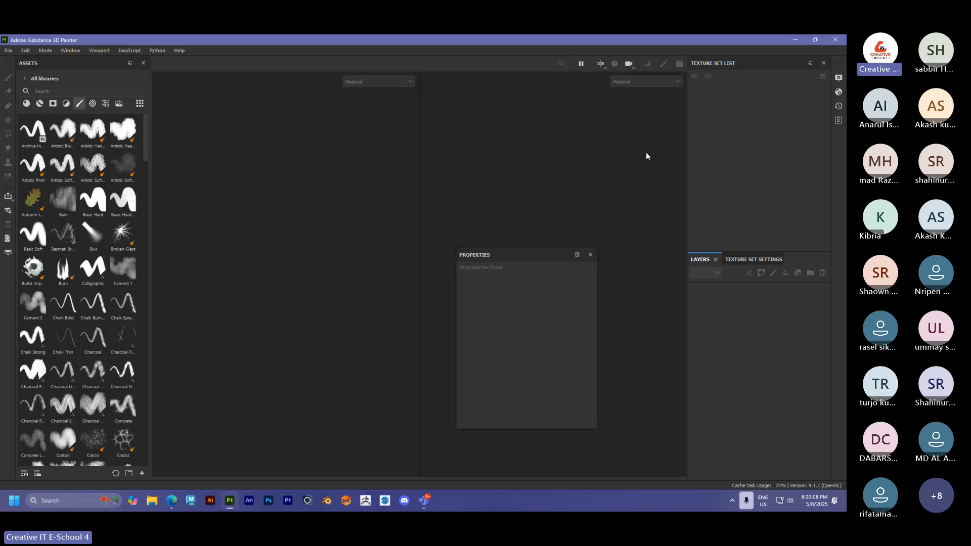
pyautogui.moveTo(716, 62); pyautogui.dragTo(707, 470)
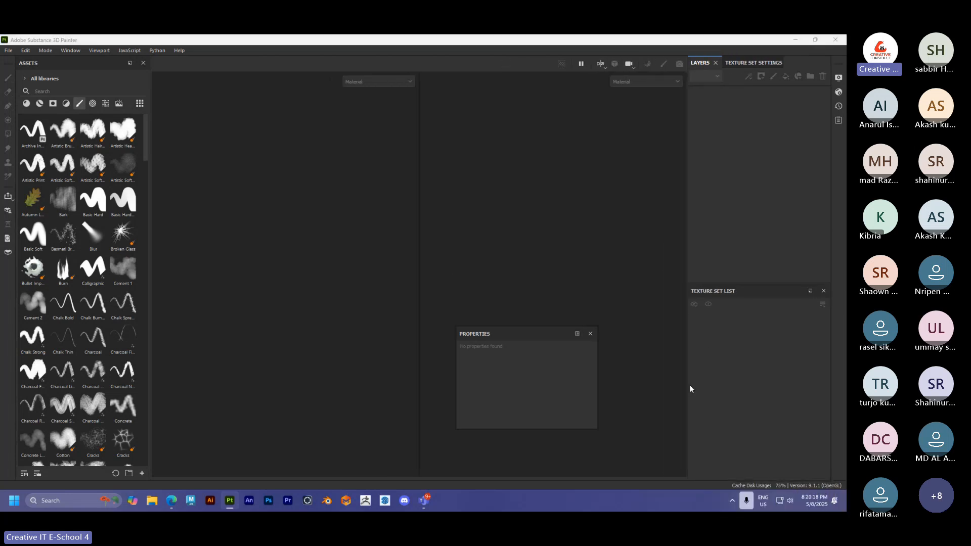
pyautogui.moveTo(491, 272); pyautogui.dragTo(722, 463)
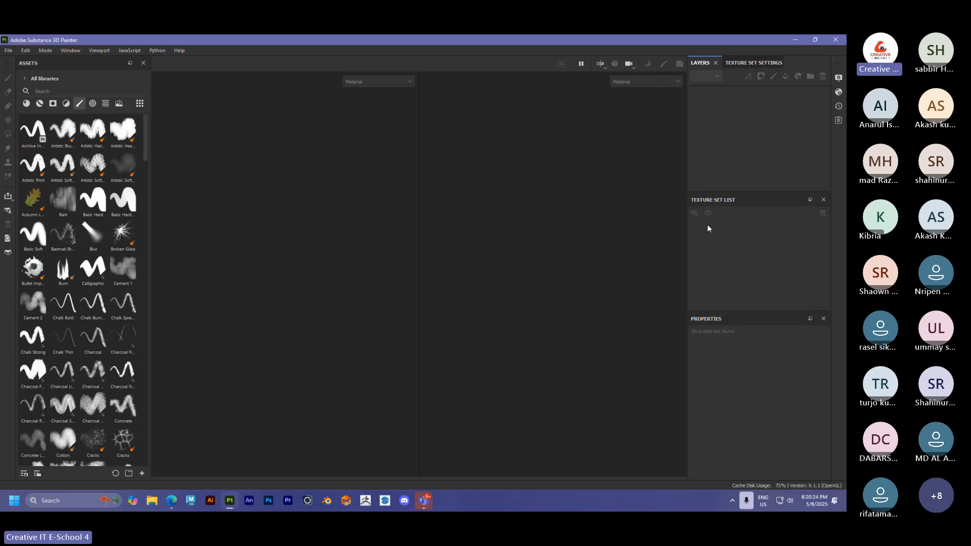
# Close the Texture Set List, Properties, Layers, Texture Set Settings and Assets panels
pyautogui.click(825, 199)
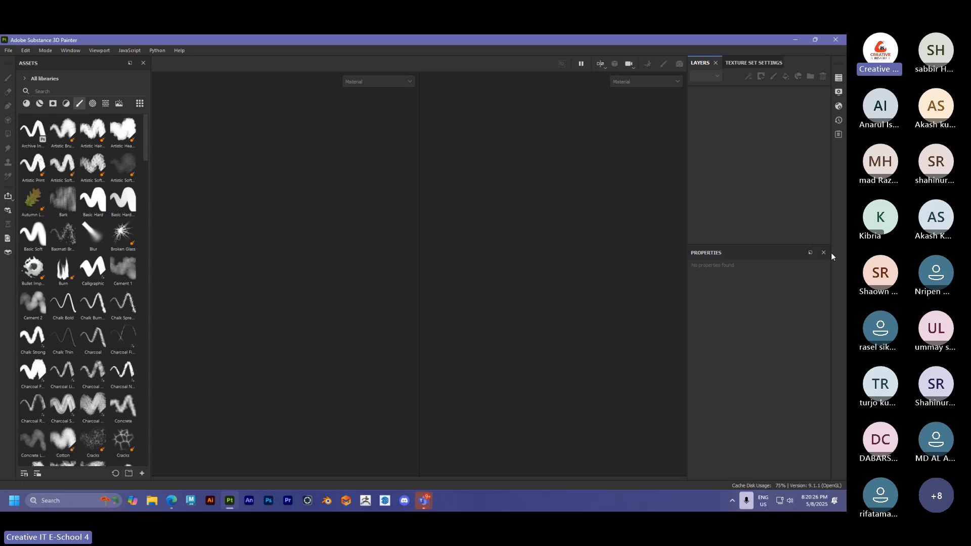
pyautogui.click(825, 247)
pyautogui.click(715, 63)
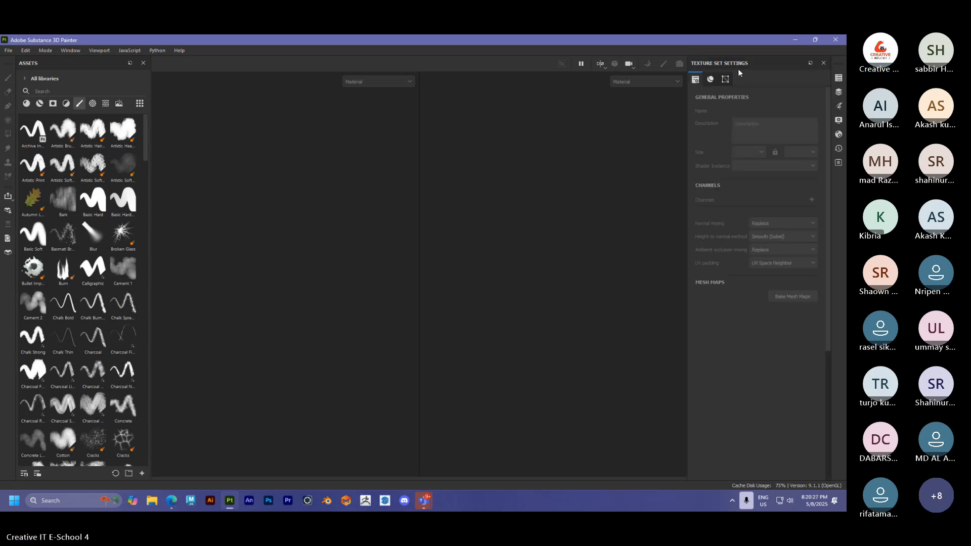
pyautogui.click(821, 62)
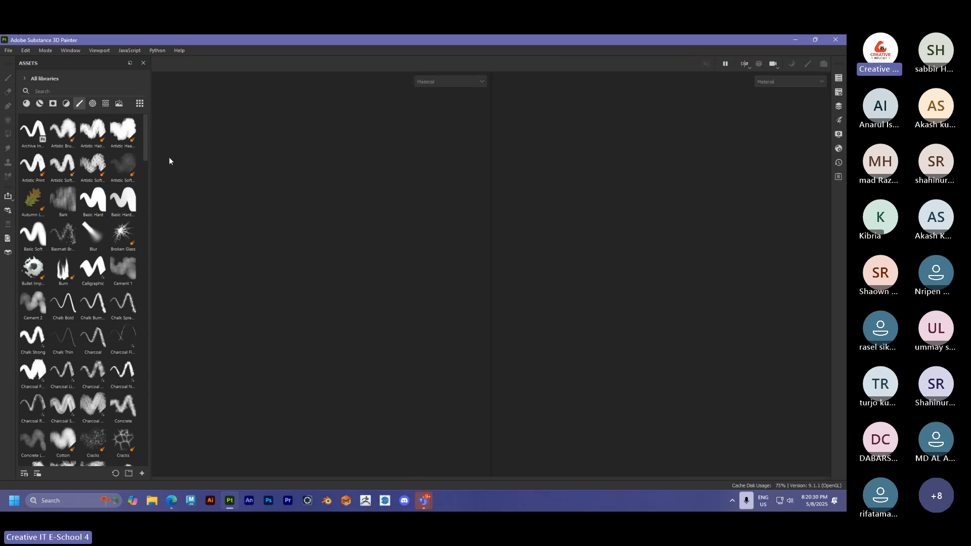
pyautogui.click(143, 63)
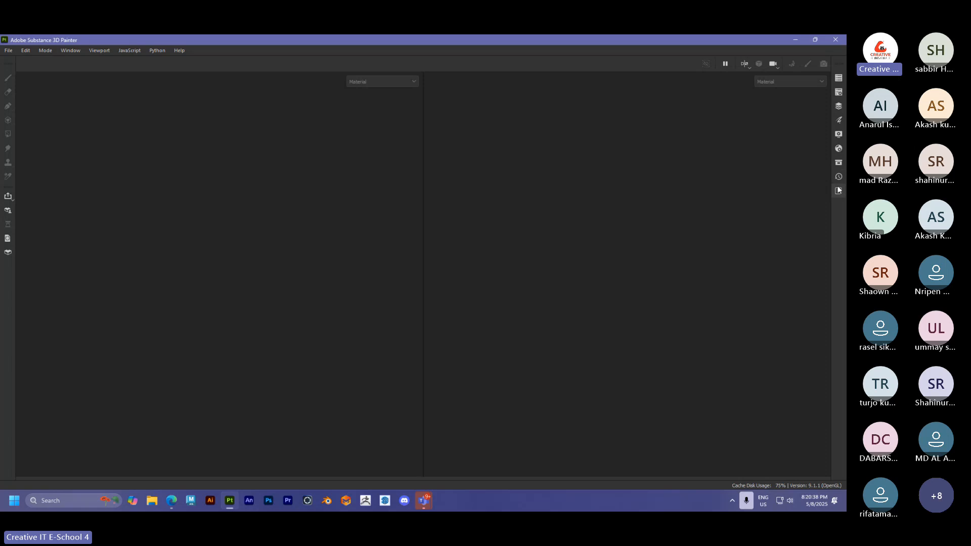
# View the collapsed Texture Set List, Texture Set Settings and Layers panels one after another
pyautogui.click(839, 78)
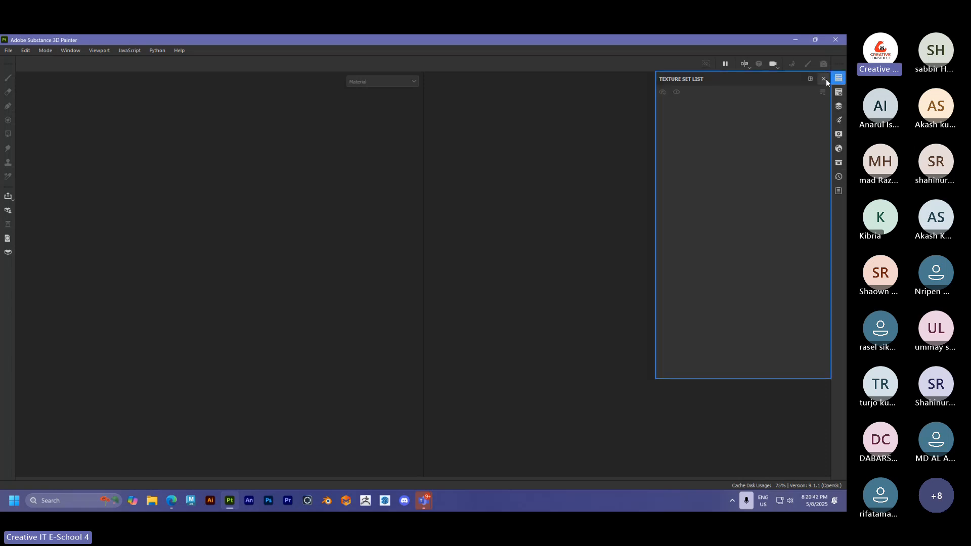
pyautogui.click(838, 92)
pyautogui.click(839, 106)
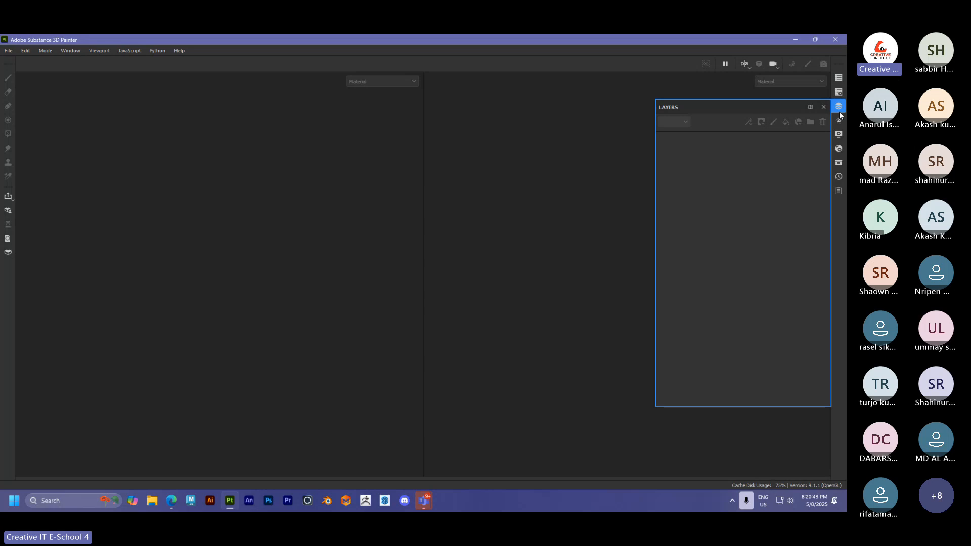
# Dock the collapsed Properties, Layers and Assets panels back into the workspace
pyautogui.click(838, 118)
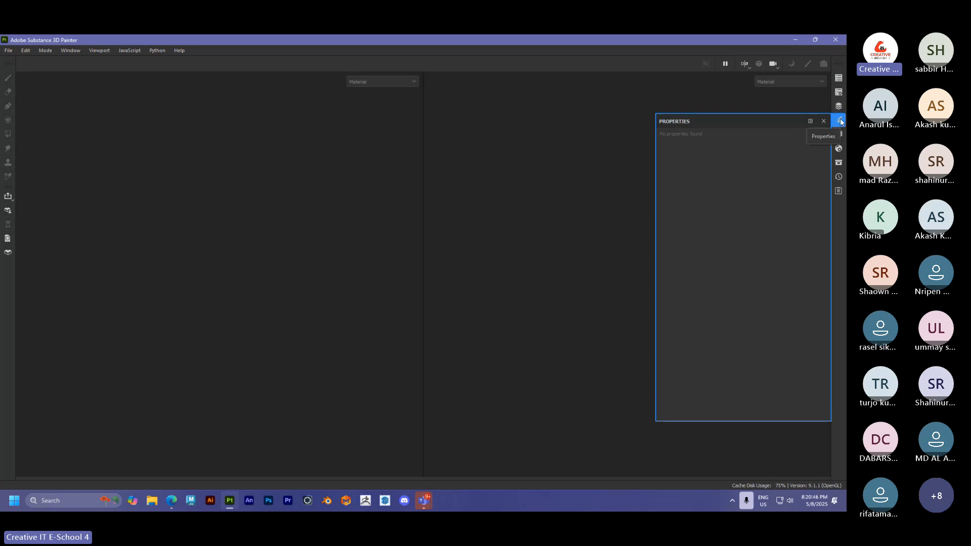
pyautogui.click(808, 122)
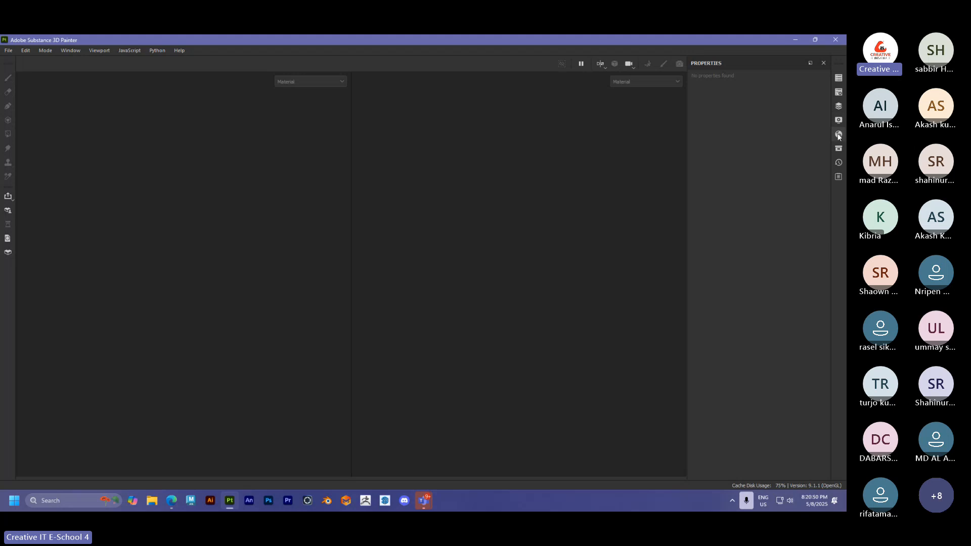
pyautogui.click(838, 106)
pyautogui.click(813, 108)
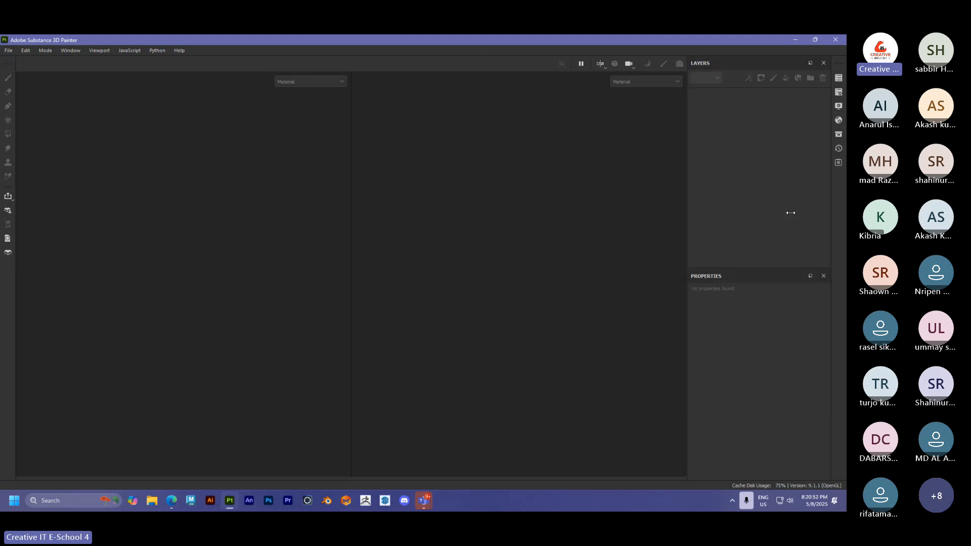
pyautogui.click(838, 135)
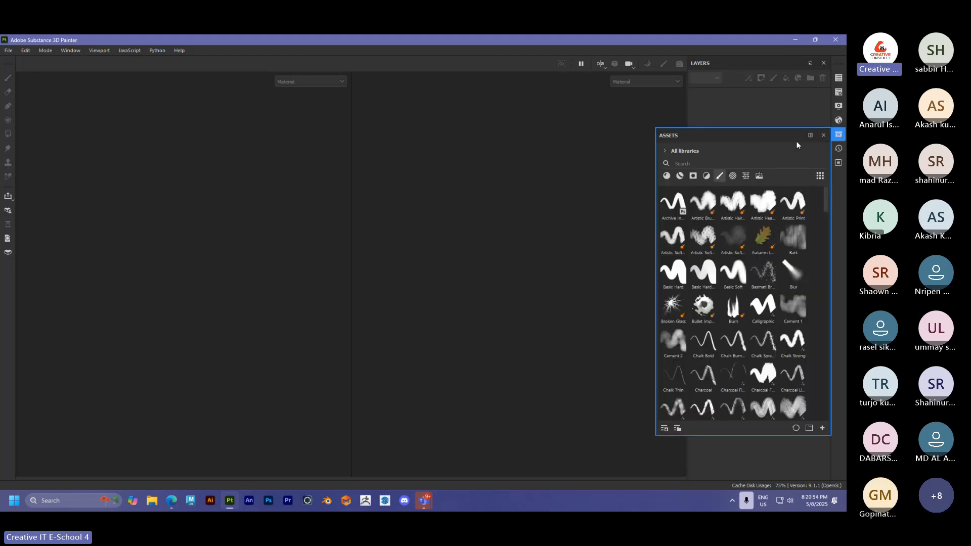
pyautogui.click(808, 135)
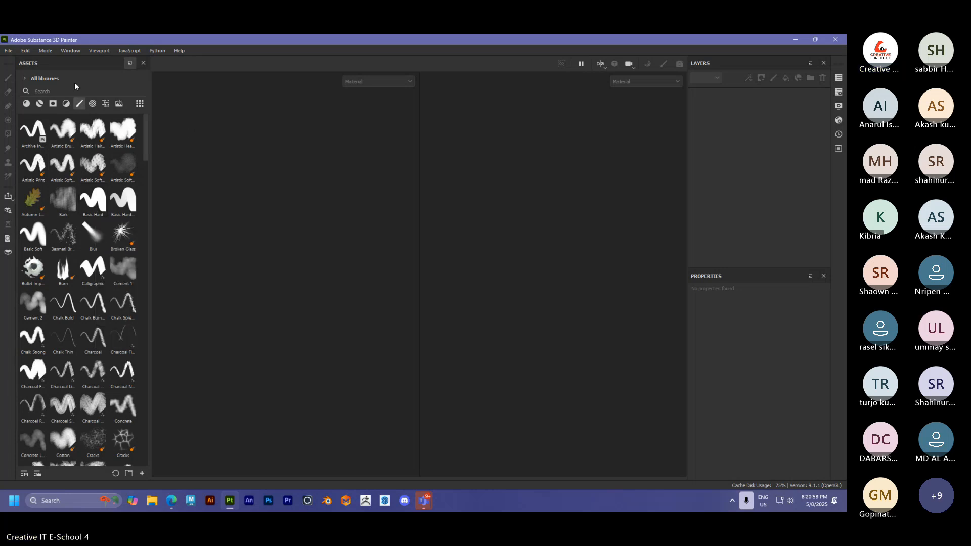
# Undock the Assets panel over the viewport and reset the interface to its default layout
pyautogui.moveTo(72, 63)
pyautogui.mouseDown()
pyautogui.moveTo(90, 95)
pyautogui.moveTo(239, 129)
pyautogui.mouseUp()
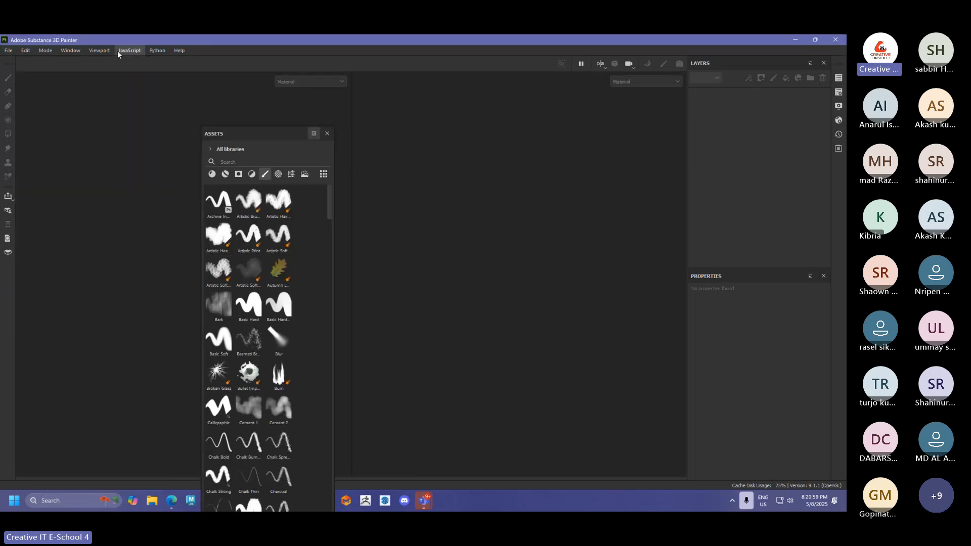
pyautogui.click(69, 50)
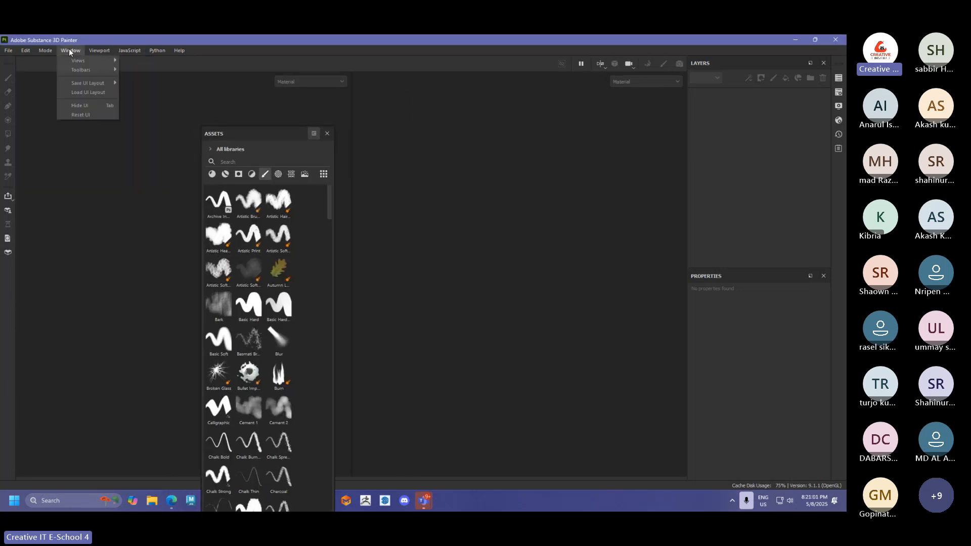
pyautogui.click(80, 115)
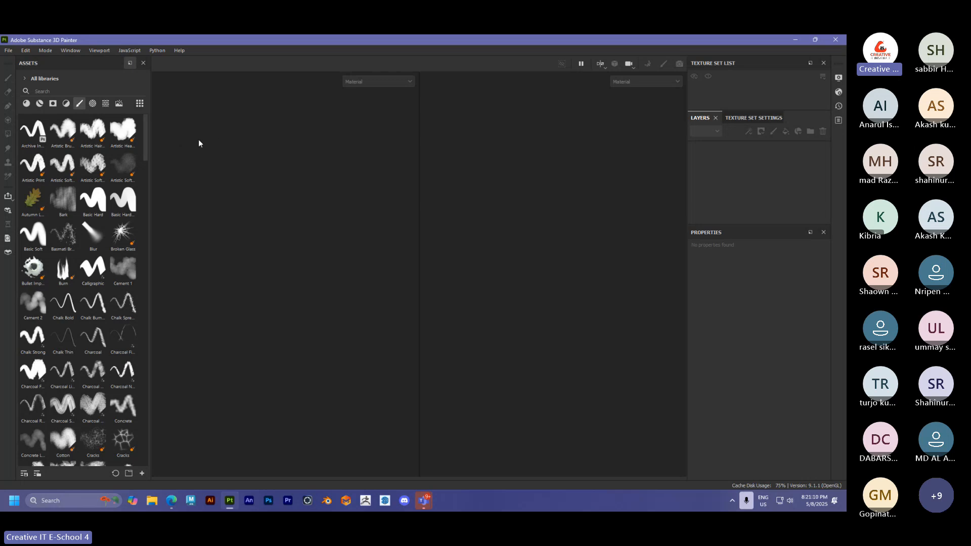
# Undock the Properties panel and close it
pyautogui.moveTo(719, 235); pyautogui.dragTo(635, 262)
pyautogui.click(739, 260)
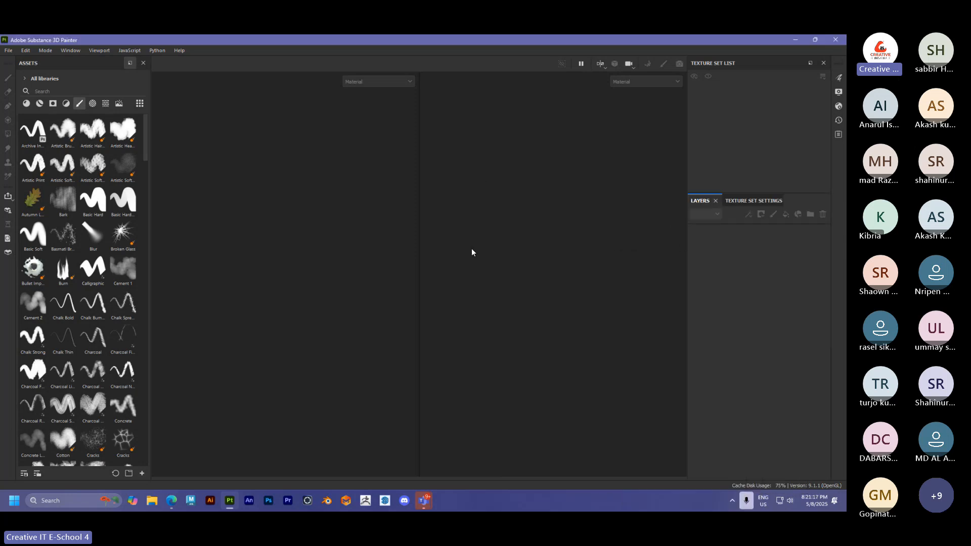
# View the modes offered for saving the UI layout without choosing one
pyautogui.click(70, 50)
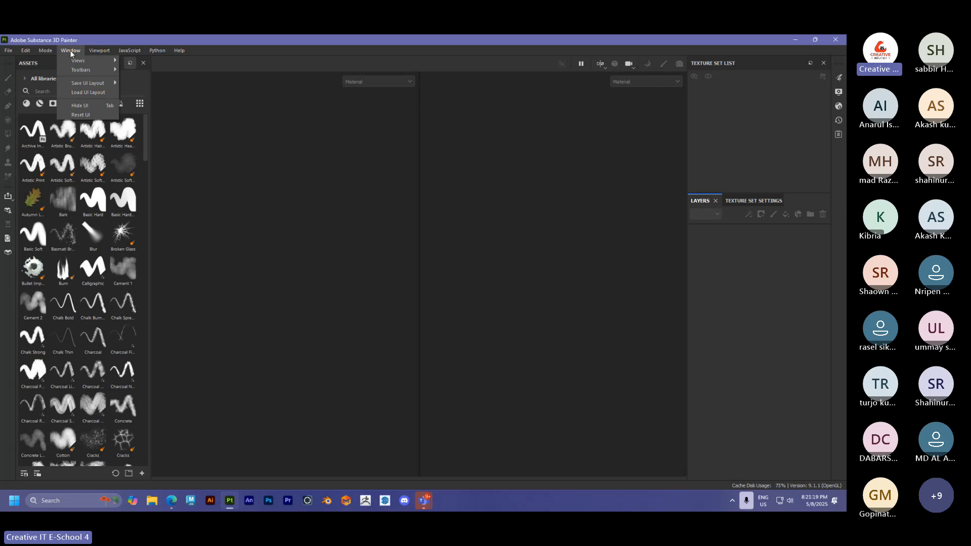
pyautogui.moveTo(89, 92)
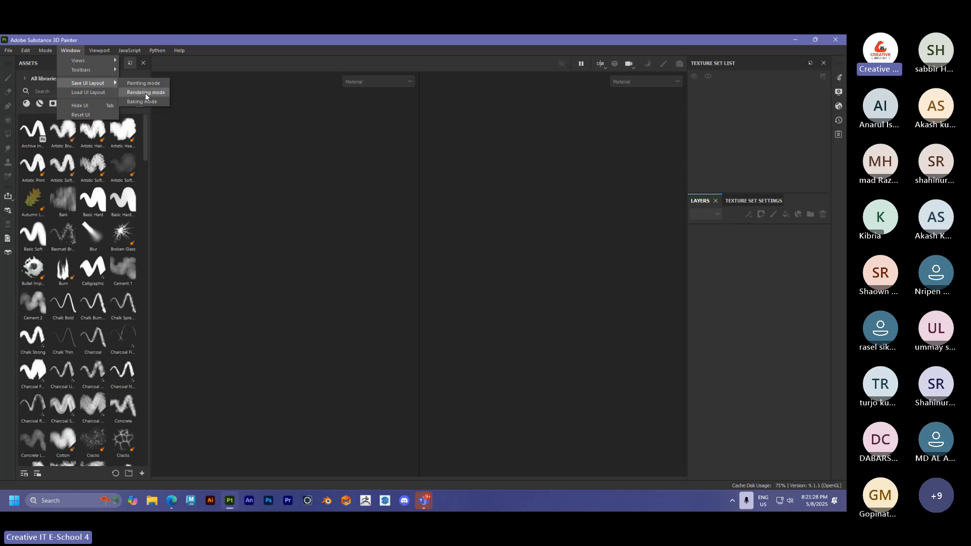
pyautogui.click(281, 150)
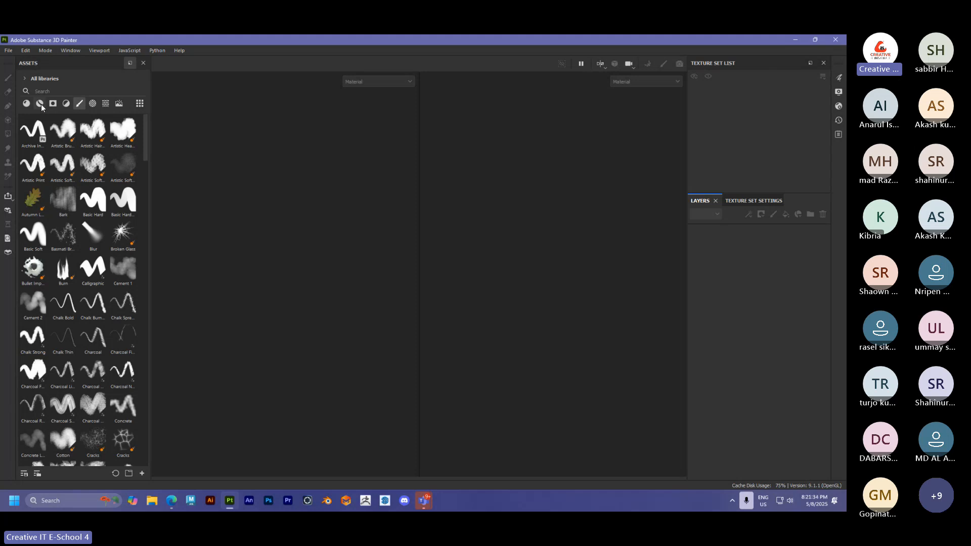
# Show the materials in the asset library
pyautogui.click(26, 103)
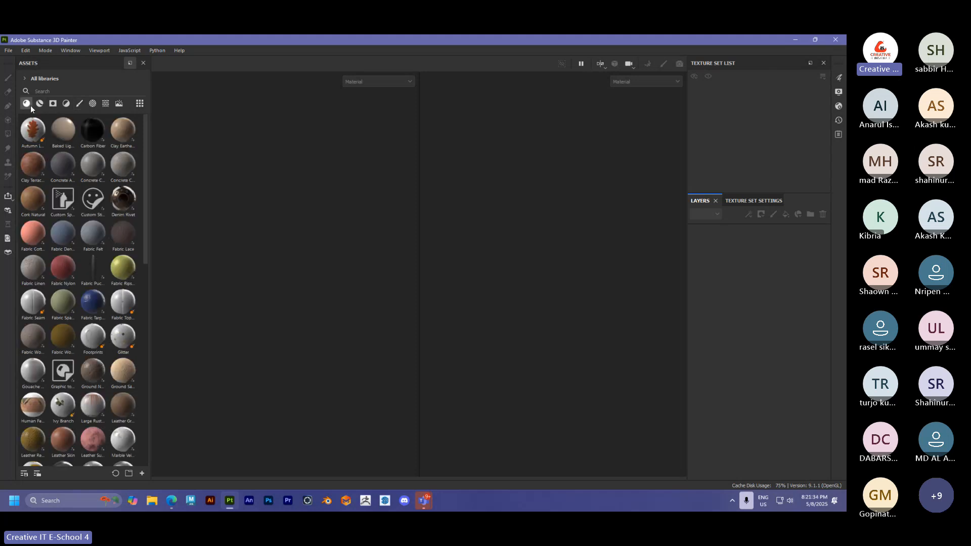
# Load the saved UI layout my_layout.spui from the Documents folder and make the Assets panel slightly taller
pyautogui.click(61, 53)
pyautogui.click(83, 89)
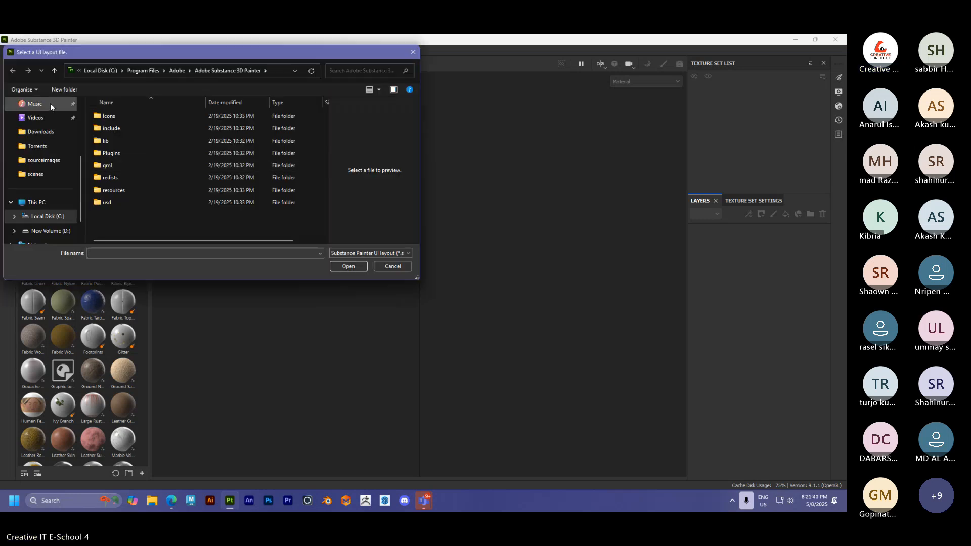
pyautogui.scroll(3, 43, 152)
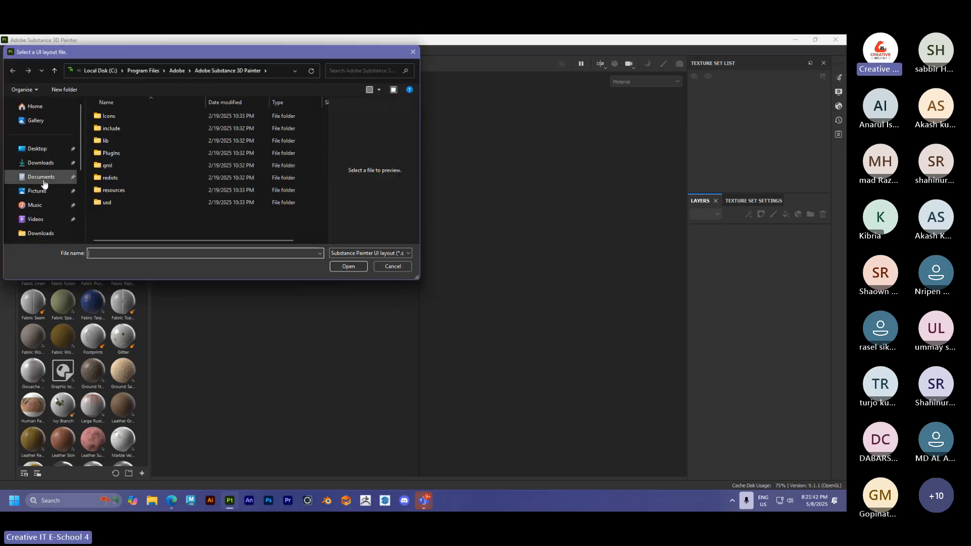
pyautogui.click(43, 178)
pyautogui.click(129, 204)
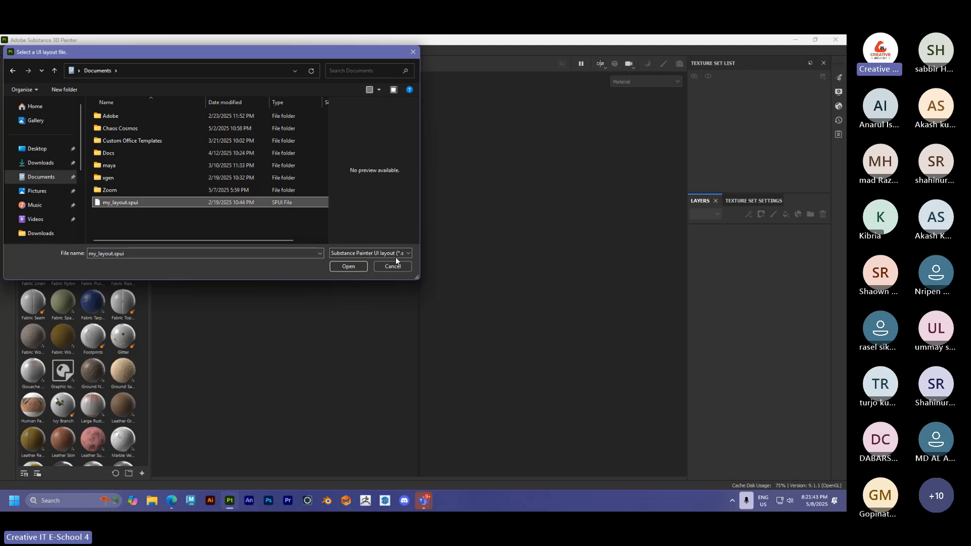
pyautogui.click(356, 266)
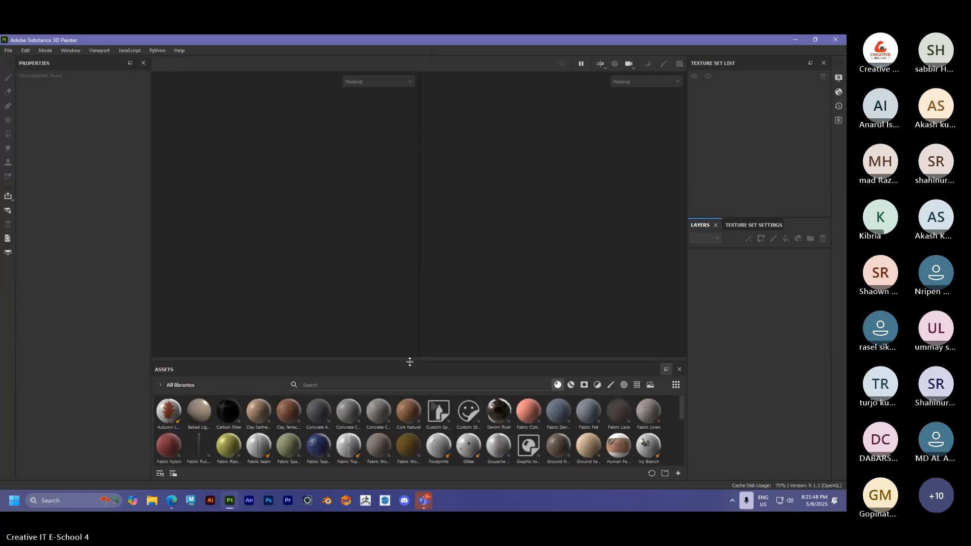
pyautogui.moveTo(409, 357); pyautogui.dragTo(409, 355)
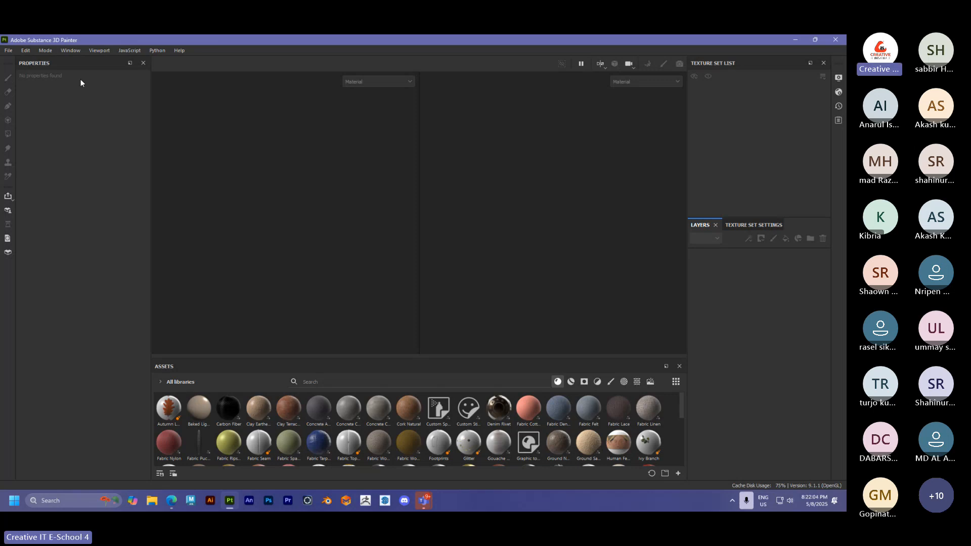
# Reset the interface to its default layout
pyautogui.click(70, 50)
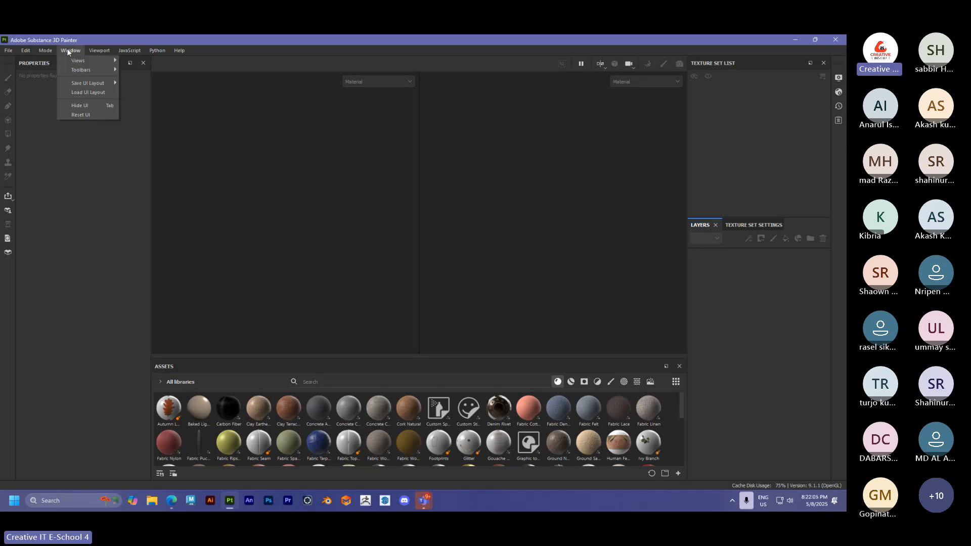
pyautogui.click(79, 112)
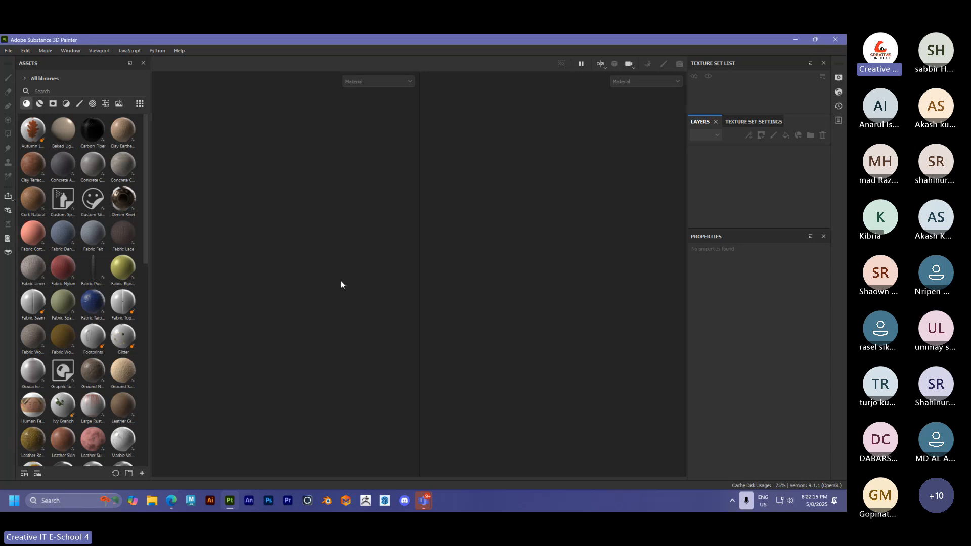
# Open the sample project MeetMat.spp
pyautogui.click(9, 50)
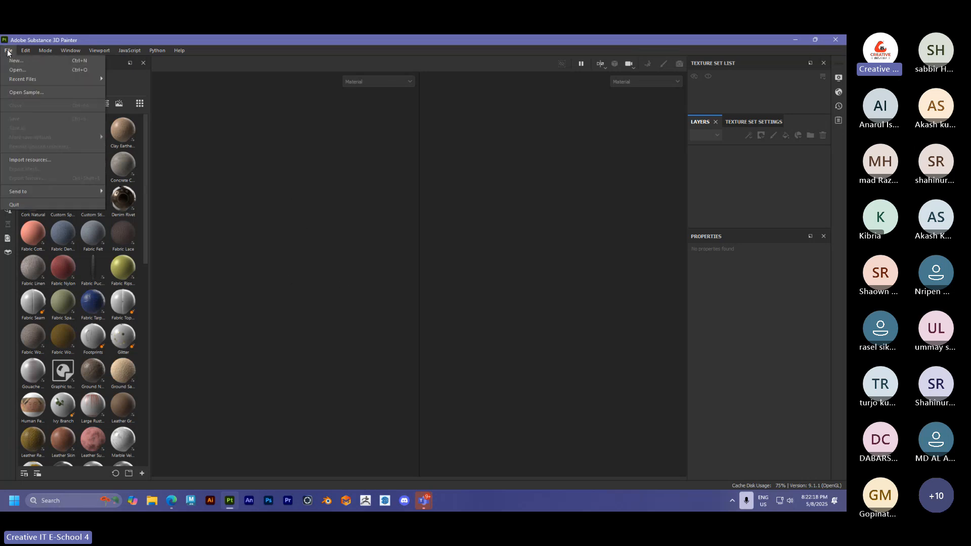
pyautogui.click(35, 93)
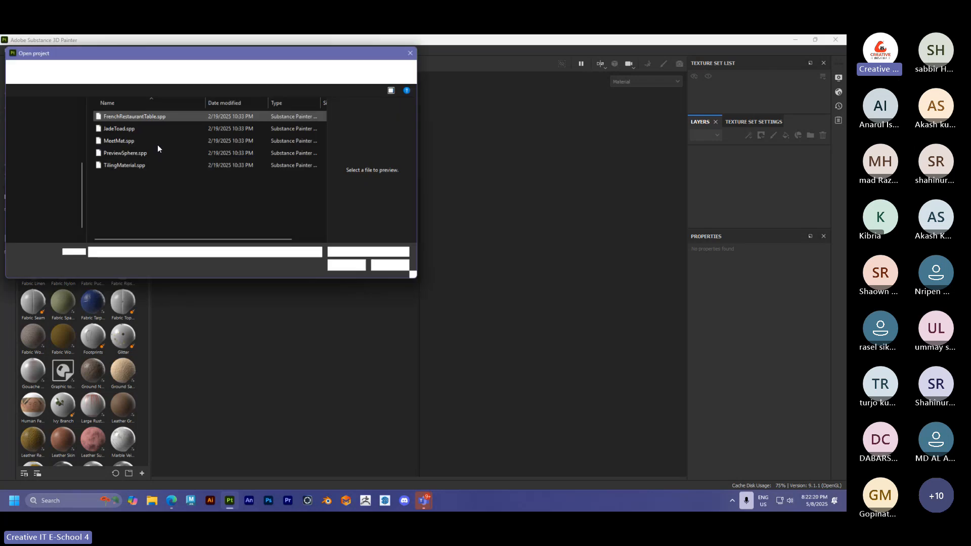
pyautogui.click(118, 142)
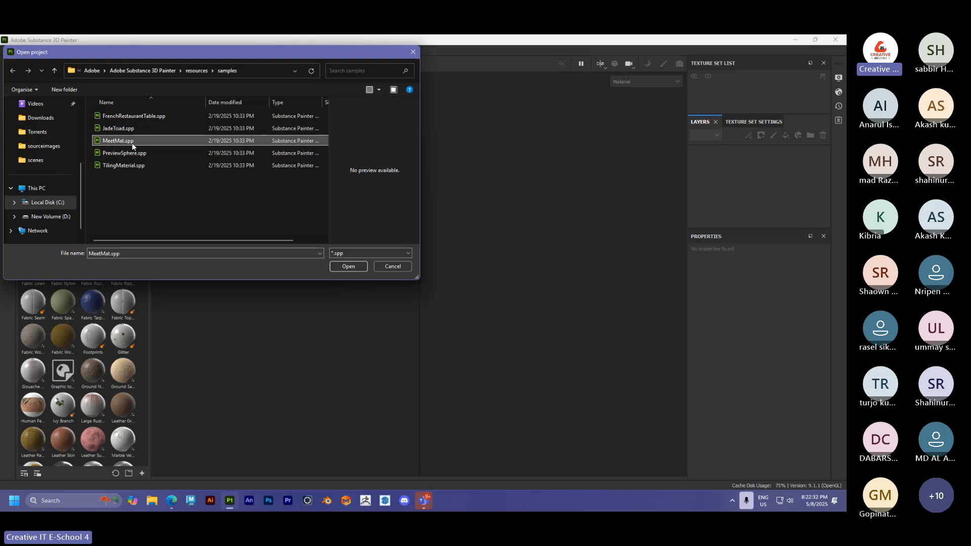
pyautogui.click(345, 268)
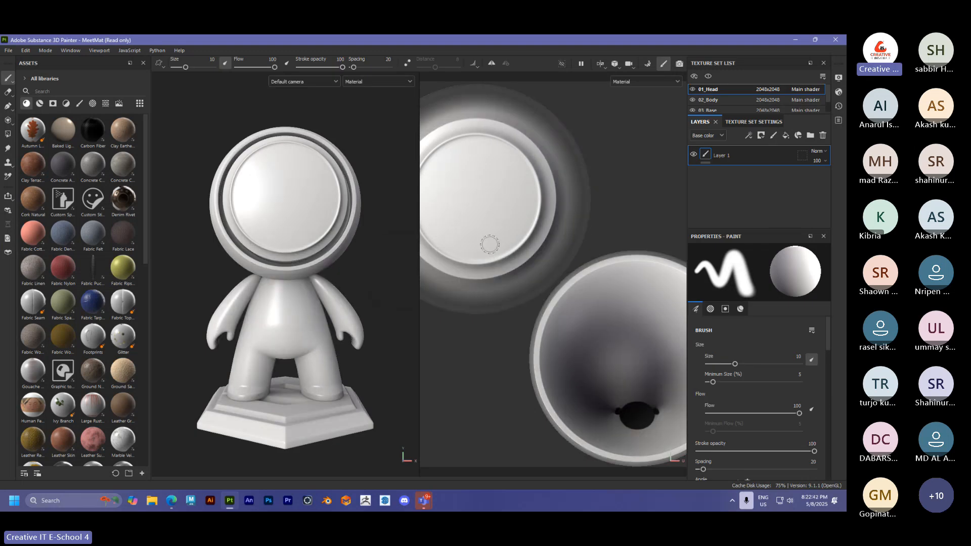
# Zoom the 2D view until the head's whole UV layout fits in it
pyautogui.scroll(-3, 501, 253)
pyautogui.scroll(-1, 501, 253)
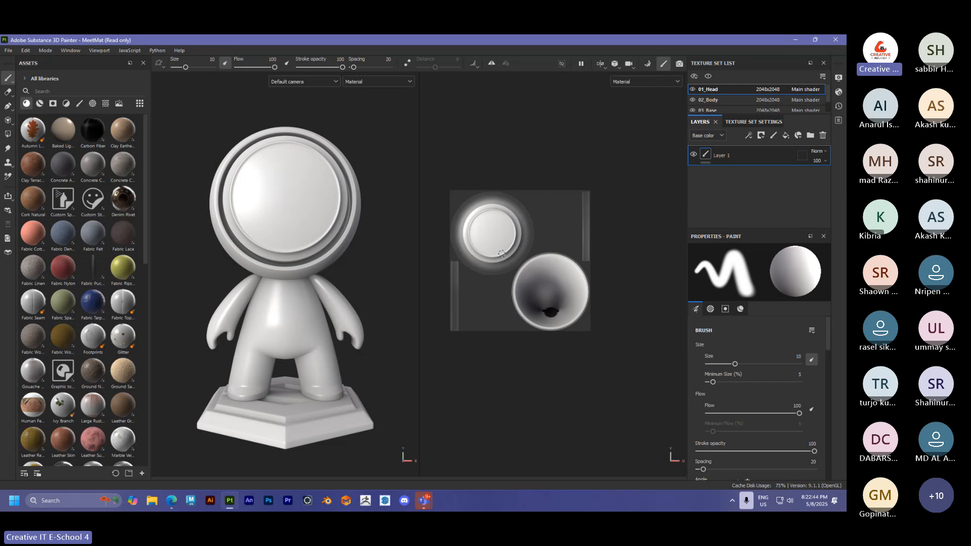
pyautogui.scroll(2, 500, 253)
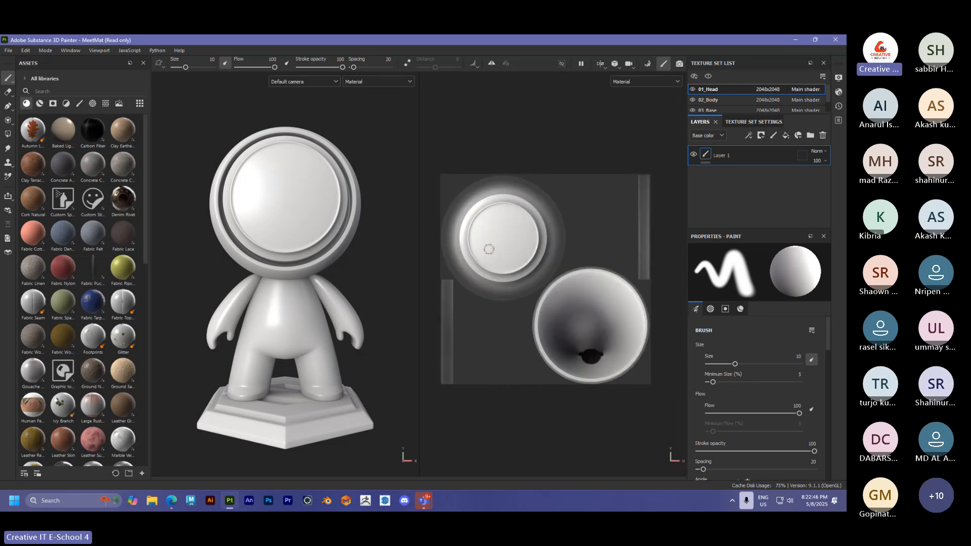
# Demonstrate rotating, zooming, panning and snapping the camera around the character in the 3D view, ending on its front
pyautogui.scroll(-2, 365, 260)
pyautogui.moveTo(366, 260)
pyautogui.keyDown('alt'); pyautogui.mouseDown()
pyautogui.moveTo(379, 279)
pyautogui.moveTo(360, 277)
pyautogui.moveTo(364, 253)
pyautogui.moveTo(343, 290)
pyautogui.moveTo(364, 288)
pyautogui.mouseUp(); pyautogui.keyUp('alt')
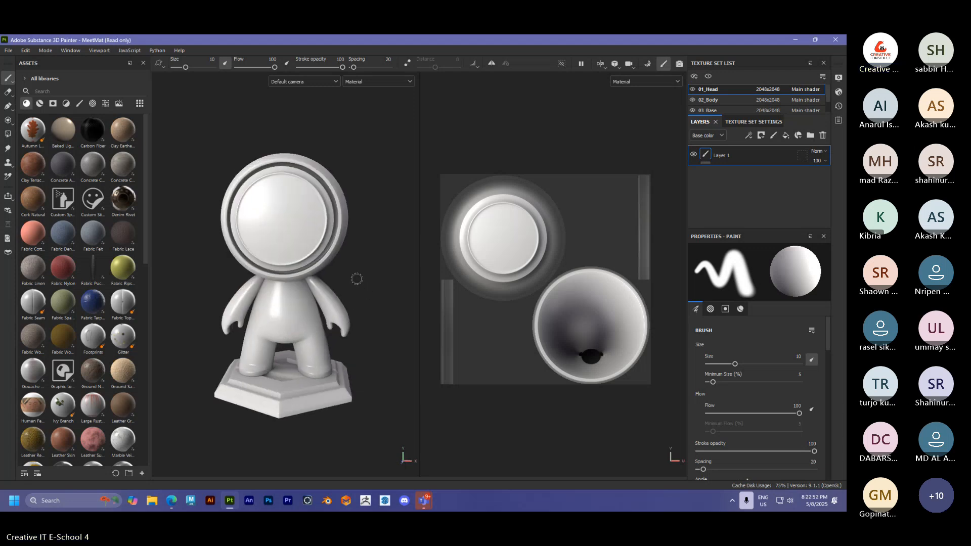
pyautogui.press('alt')
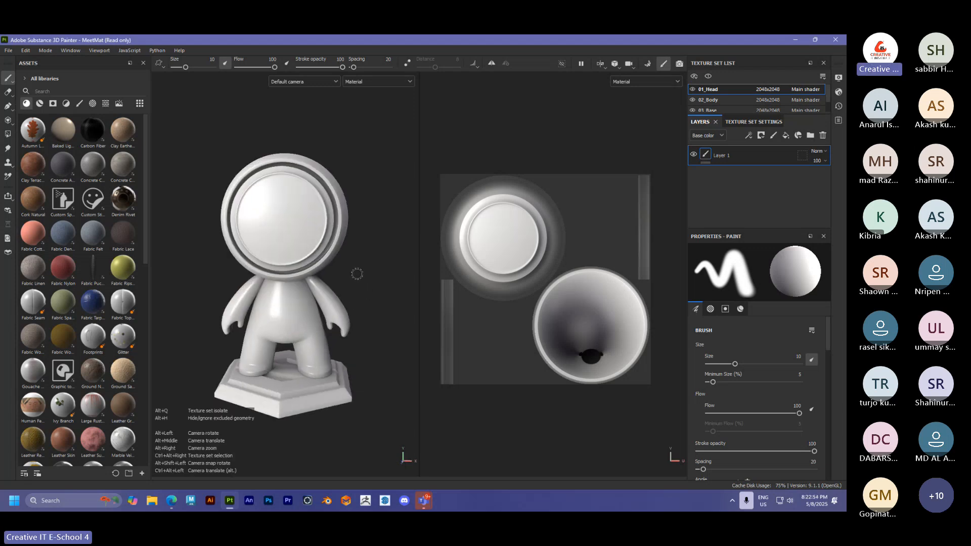
pyautogui.keyDown('alt'); pyautogui.moveTo(357, 273); pyautogui.dragTo(347, 276); pyautogui.keyUp('alt')
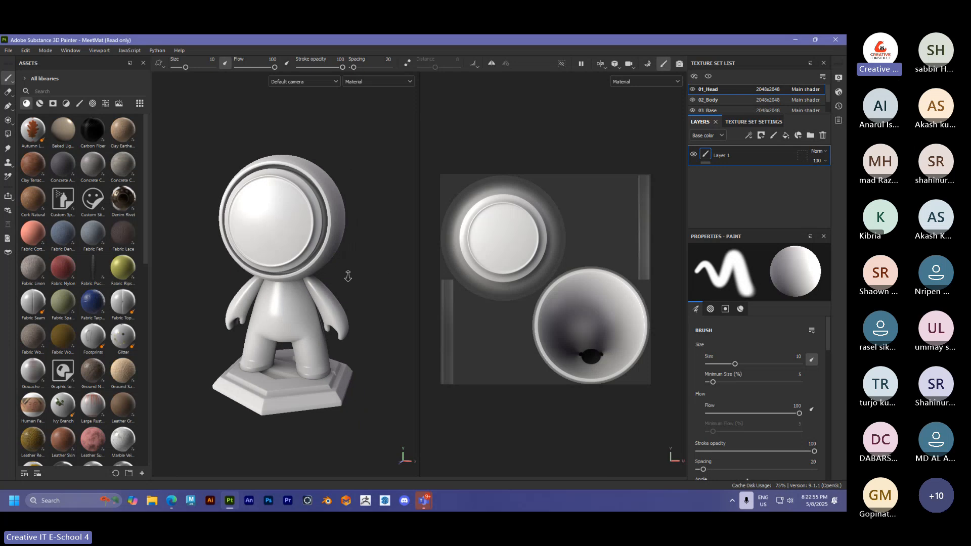
pyautogui.keyDown('alt'); pyautogui.moveTo(348, 276); pyautogui.dragTo(375, 264, button='right'); pyautogui.keyUp('alt')
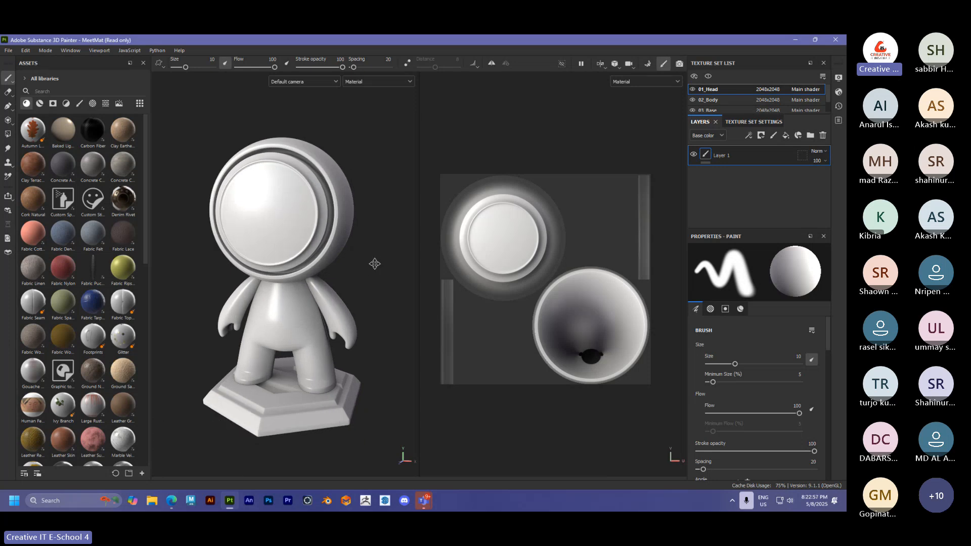
pyautogui.keyDown('alt'); pyautogui.moveTo(374, 264); pyautogui.dragTo(379, 282, button='middle'); pyautogui.keyUp('alt')
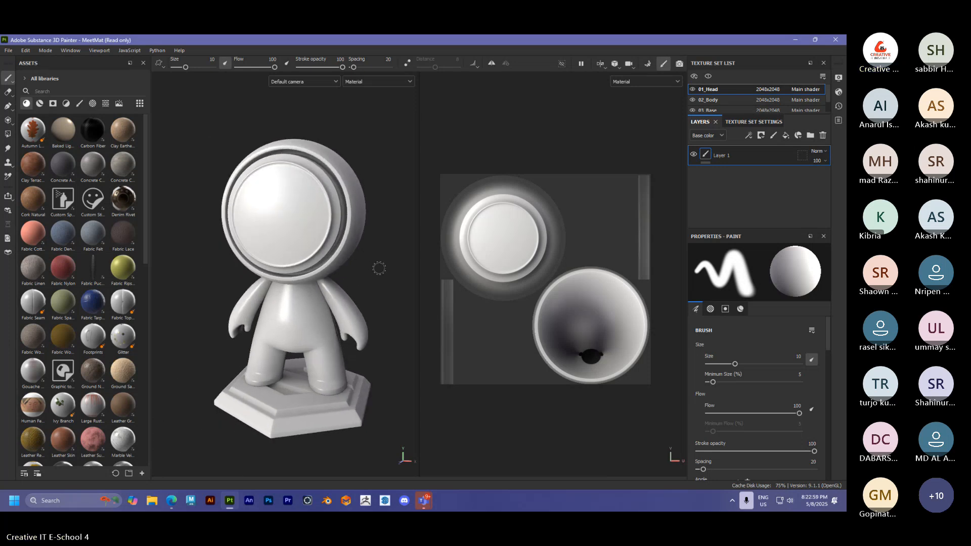
pyautogui.keyDown('alt'); pyautogui.keyDown('shift'); pyautogui.moveTo(378, 268); pyautogui.dragTo(385, 284); pyautogui.keyUp('shift'); pyautogui.keyUp('alt')
pyautogui.keyDown('alt'); pyautogui.moveTo(379, 271); pyautogui.dragTo(368, 275, button='middle'); pyautogui.keyUp('alt')
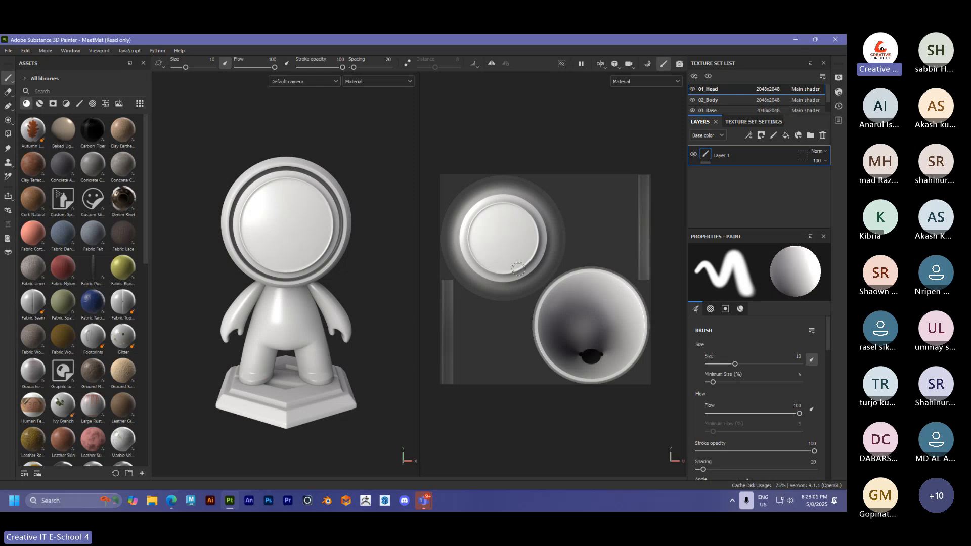
# Demonstrate panning and zooming the head's UV layout in the 2D view
pyautogui.moveTo(540, 159)
pyautogui.mouseDown(button='middle')
pyautogui.moveTo(536, 176)
pyautogui.moveTo(487, 153)
pyautogui.moveTo(545, 165)
pyautogui.mouseUp(button='middle')
pyautogui.scroll(3, 544, 167)
pyautogui.scroll(-3, 544, 169)
pyautogui.scroll(3, 543, 169)
pyautogui.scroll(-3, 543, 169)
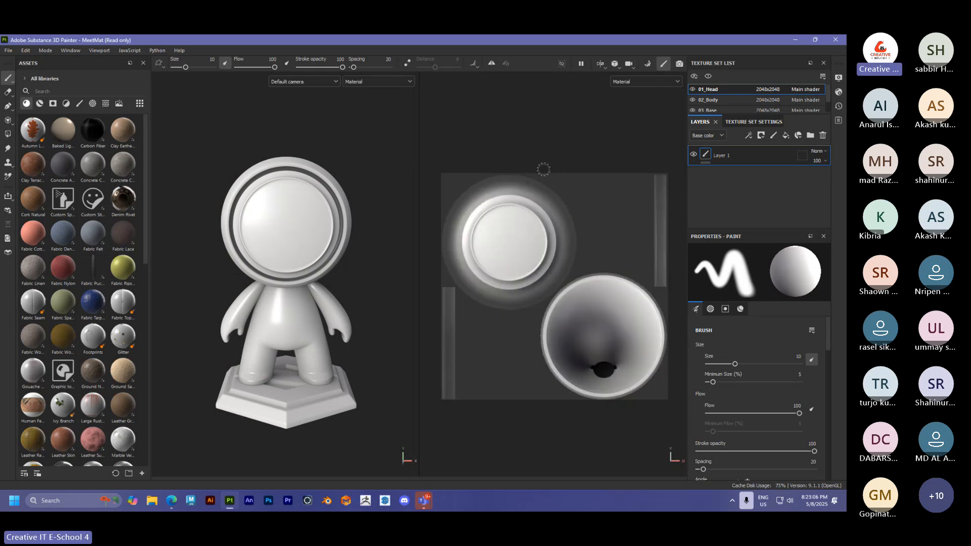
pyautogui.scroll(-2, 544, 169)
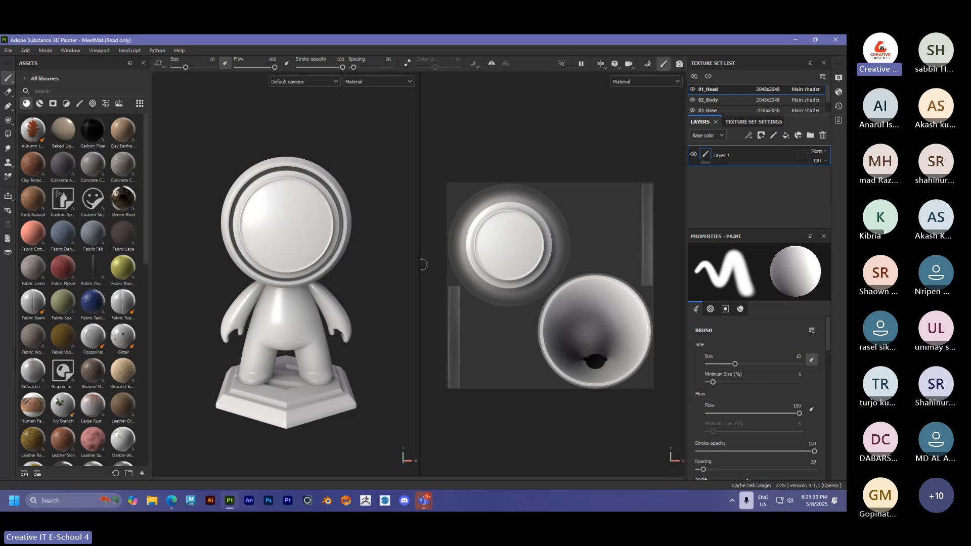
# Alternate between the 3D-only and 2D-only viewports and return to the split 3D/2D view
pyautogui.press('F2')
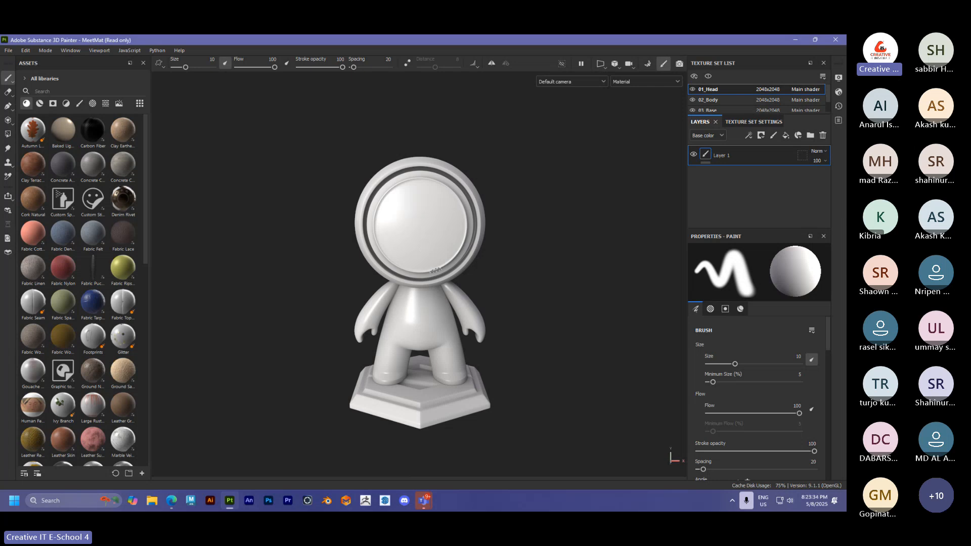
pyautogui.press('F3')
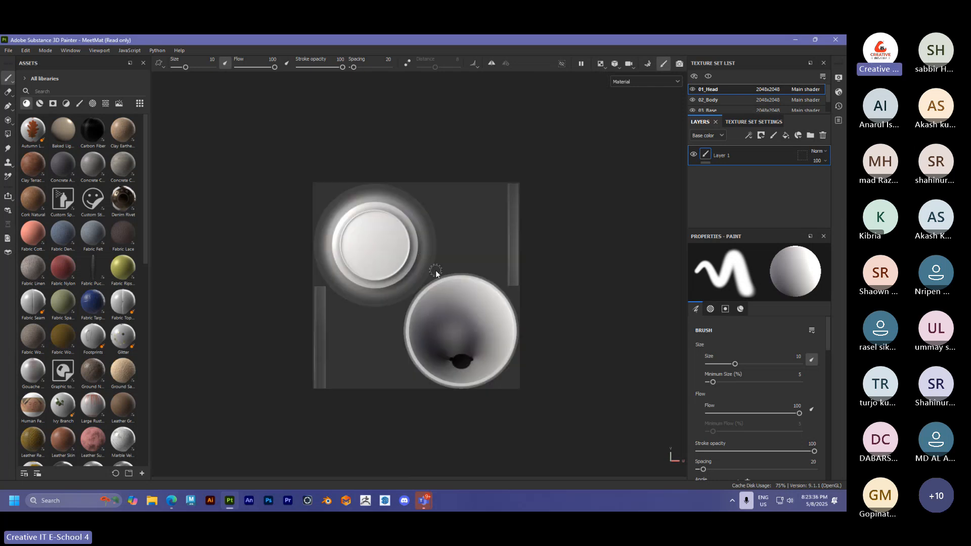
pyautogui.press('F2')
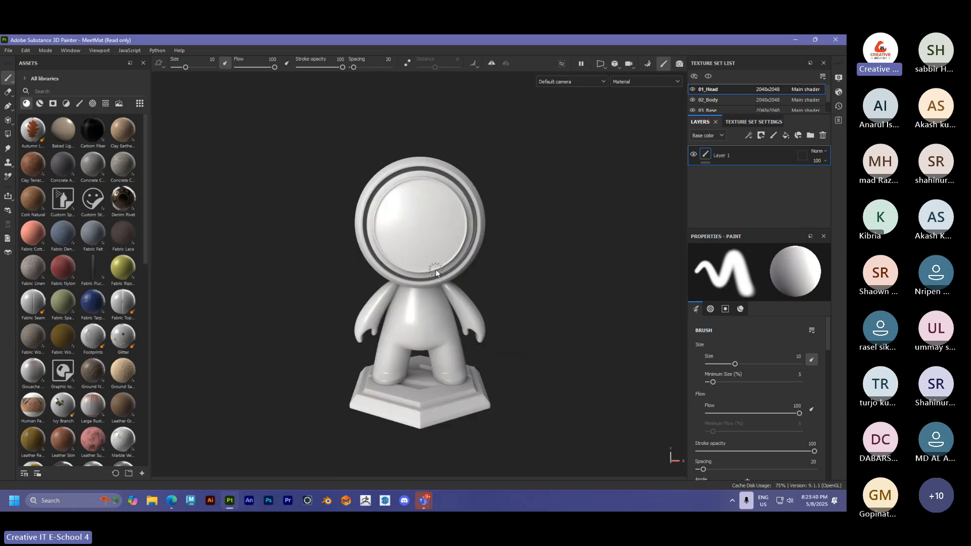
pyautogui.press('F3')
pyautogui.press('F2')
pyautogui.press('F1')
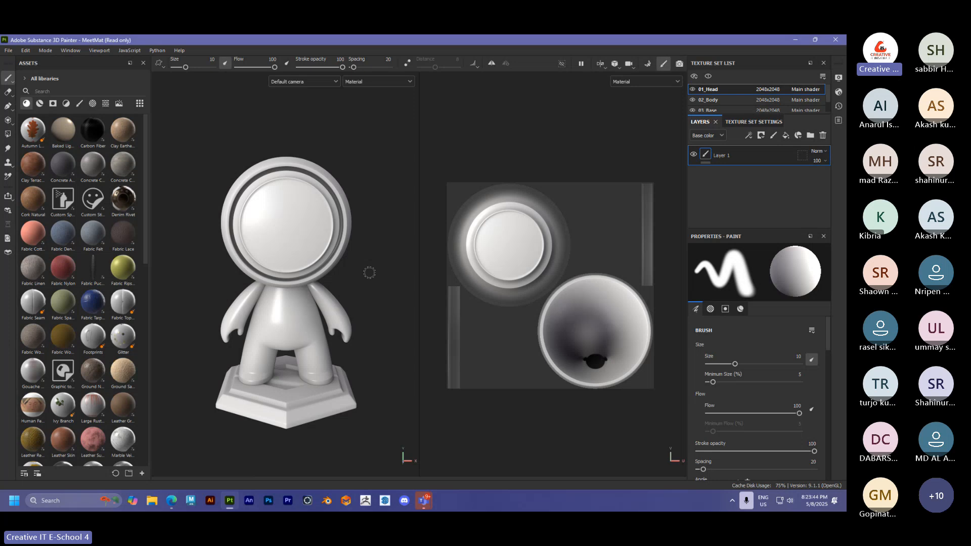
# View the viewport display modes and swap the 3D and 2D views repeatedly, ending in their original order
pyautogui.click(603, 64)
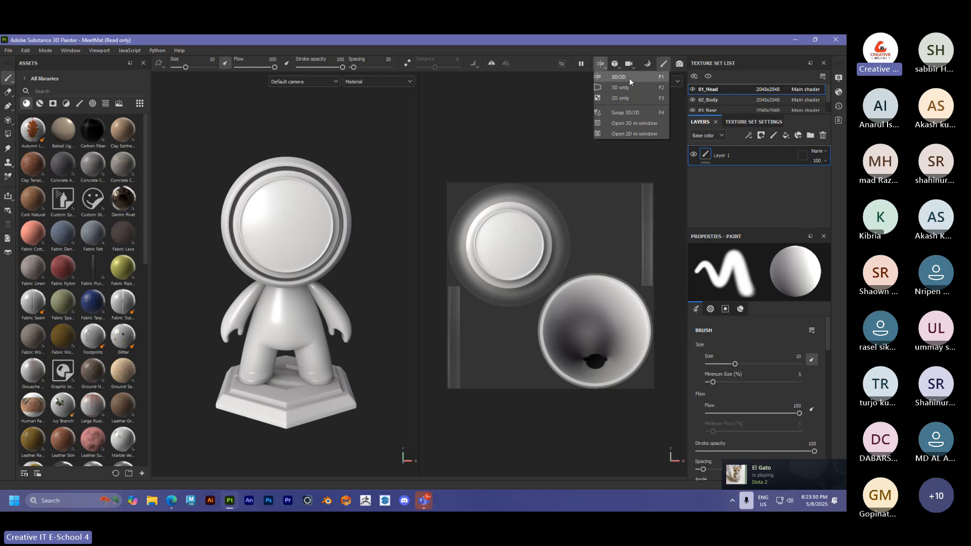
pyautogui.press('F4')
pyautogui.press('F4')
pyautogui.press('F4')
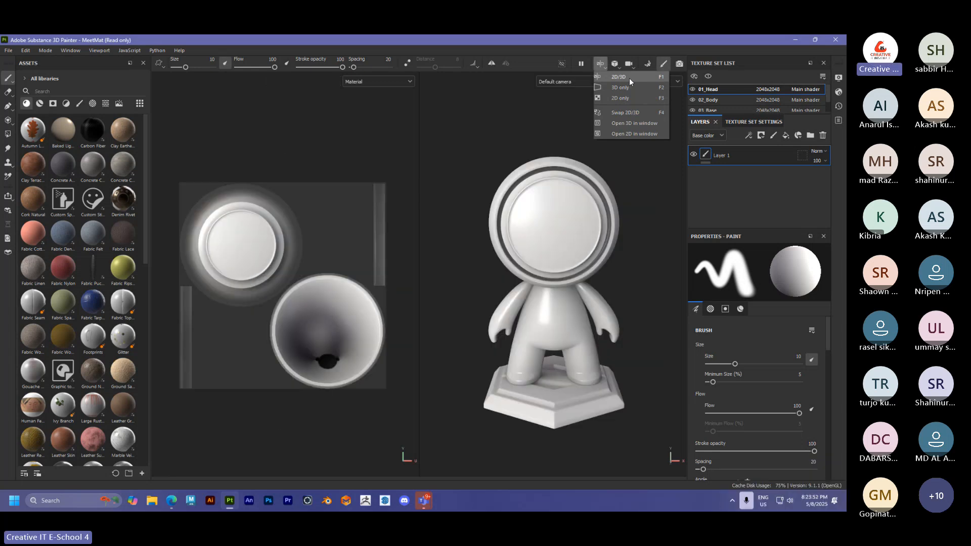
pyautogui.press('F4')
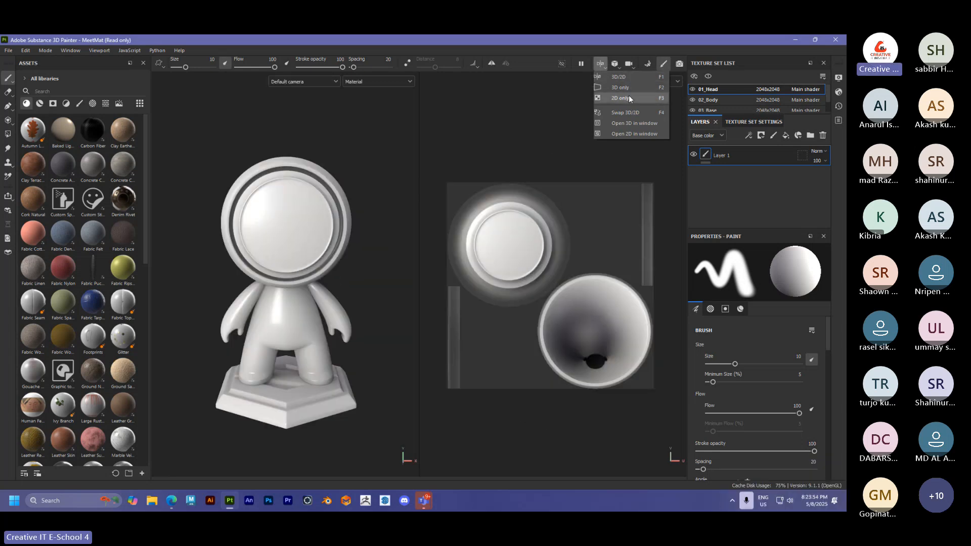
pyautogui.click(545, 65)
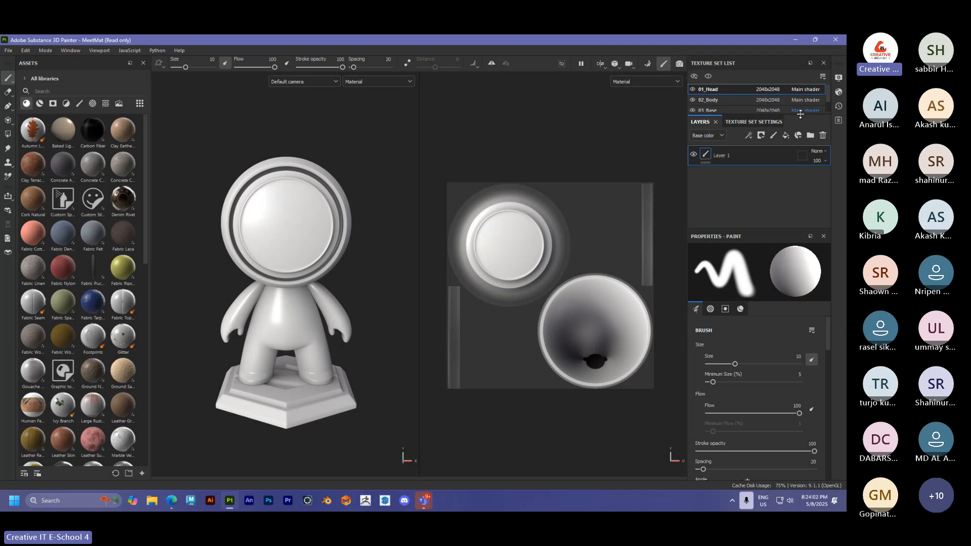
# Enlarge the Texture Set List to show all three texture sets and extend the Layers panel downward
pyautogui.moveTo(800, 116); pyautogui.dragTo(799, 134)
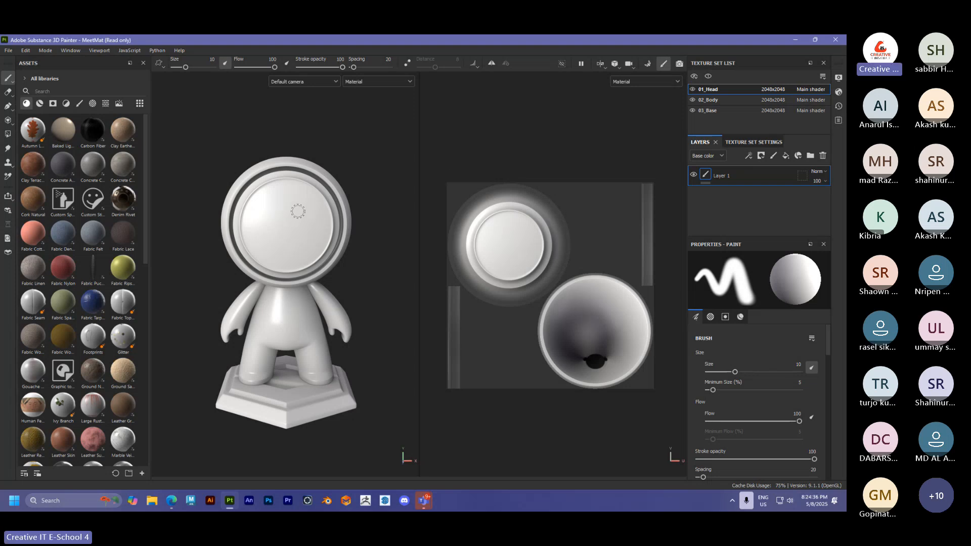
pyautogui.moveTo(303, 255)
pyautogui.keyDown('alt'); pyautogui.mouseDown()
pyautogui.moveTo(338, 270)
pyautogui.moveTo(403, 267)
pyautogui.moveTo(296, 273)
pyautogui.mouseUp(); pyautogui.keyUp('alt')
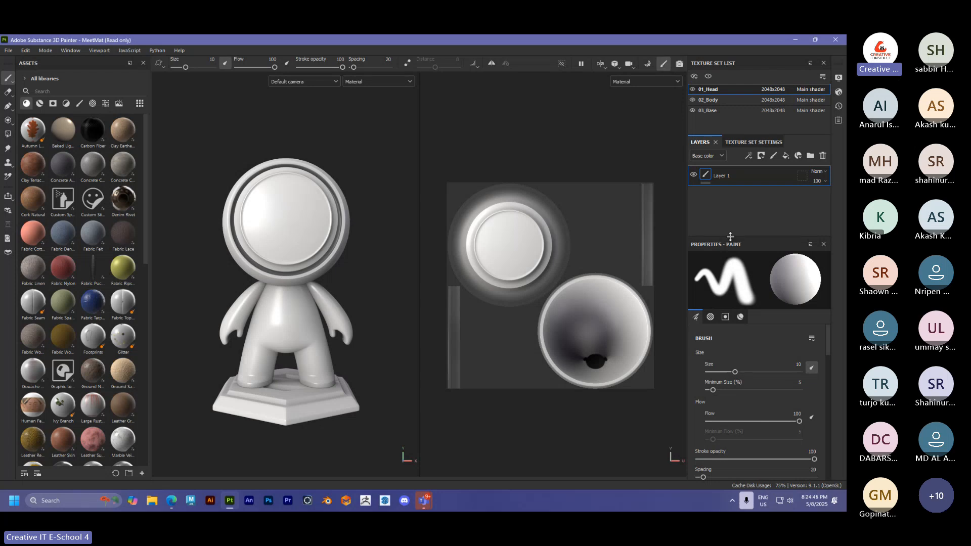
pyautogui.moveTo(733, 236); pyautogui.dragTo(729, 257)
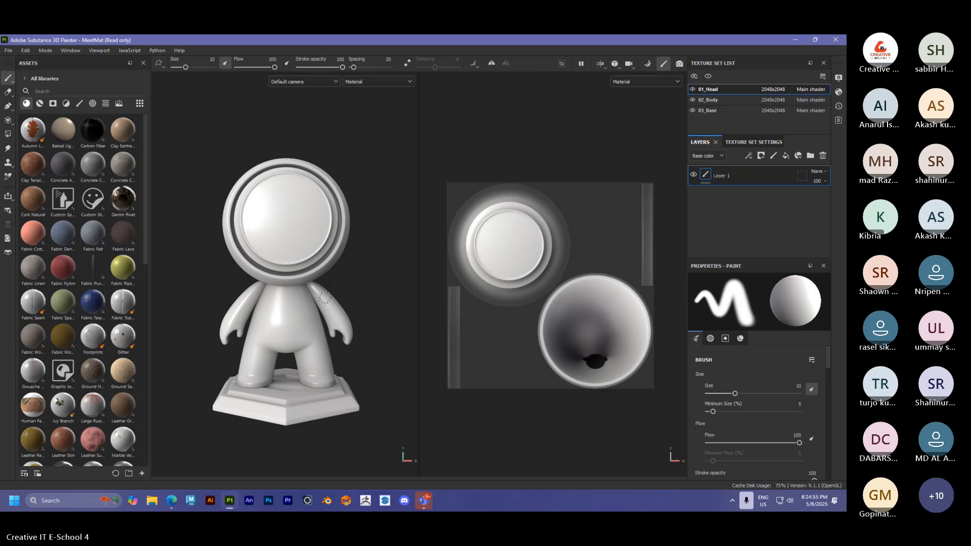
# Examine the character's head, body and base from the side and front in the 3D view
pyautogui.keyDown('alt'); pyautogui.moveTo(330, 306); pyautogui.dragTo(347, 292); pyautogui.keyUp('alt')
pyautogui.keyDown('alt'); pyautogui.moveTo(337, 295); pyautogui.dragTo(348, 299, button='middle'); pyautogui.keyUp('alt')
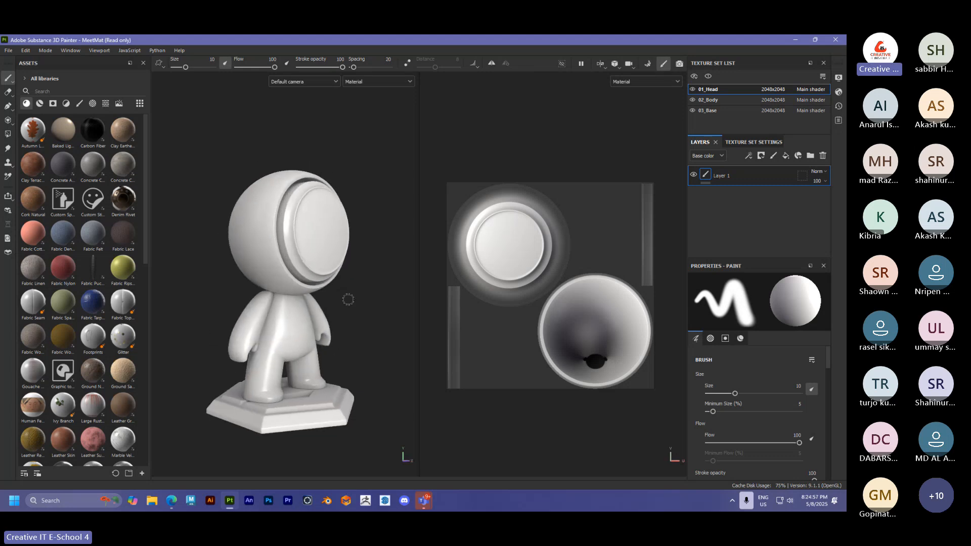
pyautogui.keyDown('alt'); pyautogui.moveTo(348, 298); pyautogui.dragTo(306, 300); pyautogui.keyUp('alt')
pyautogui.keyDown('alt'); pyautogui.moveTo(306, 301); pyautogui.dragTo(307, 294, button='middle'); pyautogui.keyUp('alt')
pyautogui.keyDown('alt'); pyautogui.moveTo(306, 294); pyautogui.dragTo(303, 295); pyautogui.keyUp('alt')
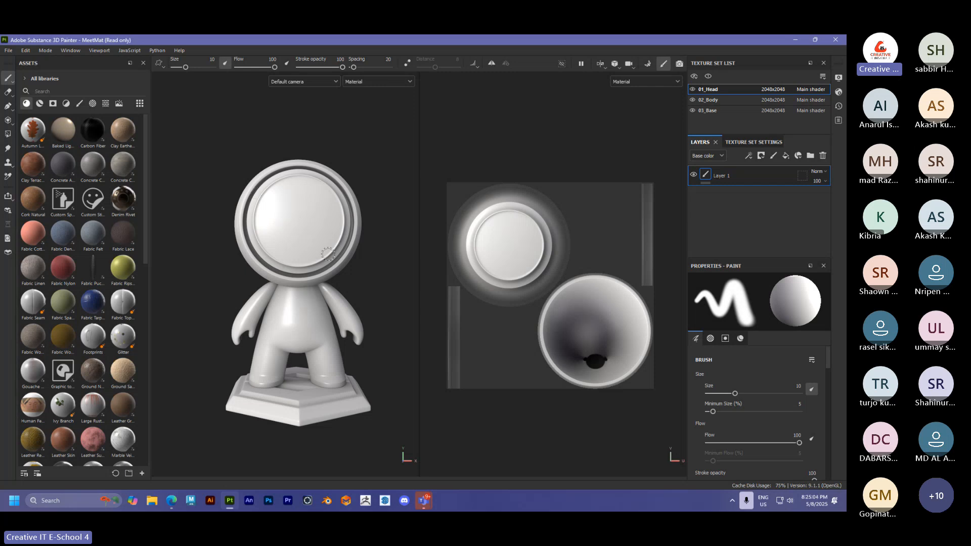
pyautogui.scroll(-1, 322, 251)
pyautogui.keyDown('alt'); pyautogui.moveTo(301, 285); pyautogui.dragTo(336, 276); pyautogui.keyUp('alt')
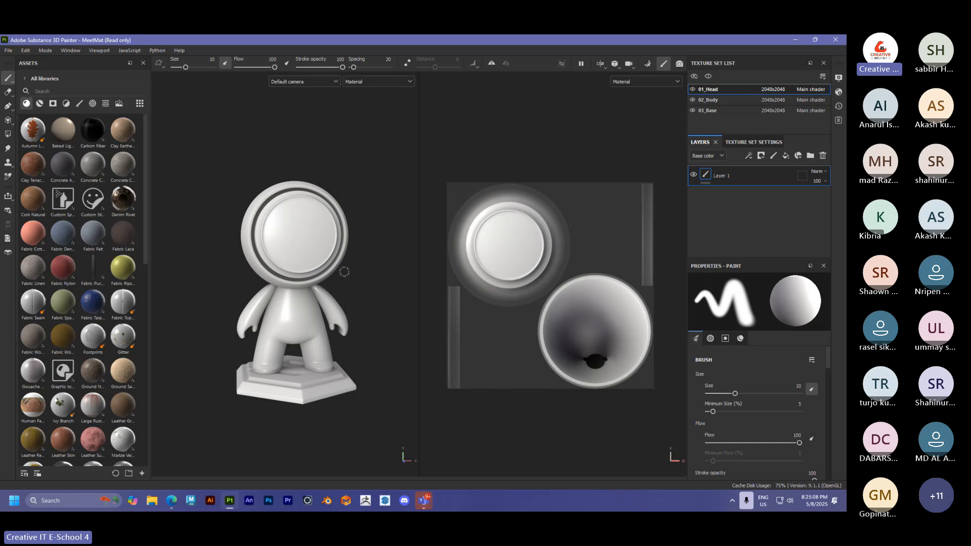
# Rotate the environment lighting around the character and examine the head and body from a slightly turned, closer angle
pyautogui.press('shift')
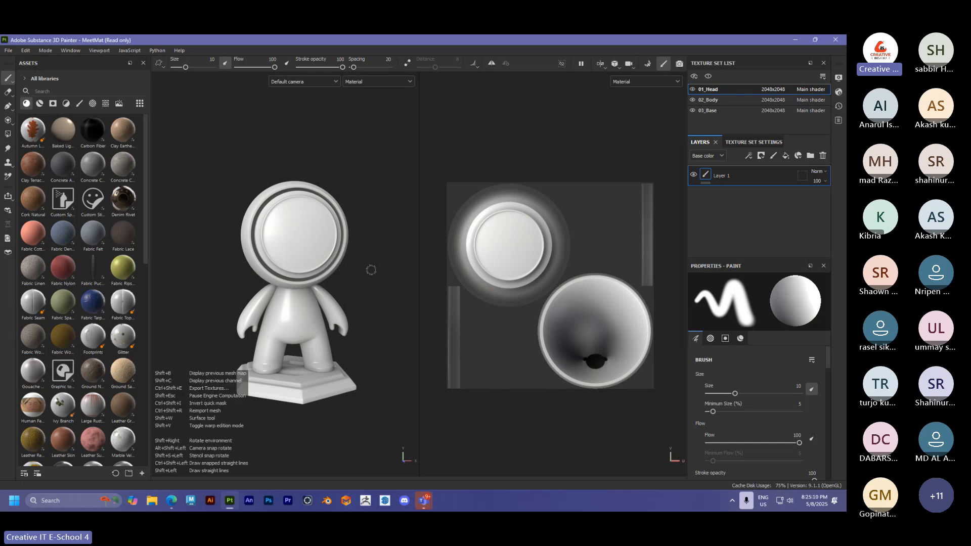
pyautogui.moveTo(371, 265)
pyautogui.keyDown('shift'); pyautogui.mouseDown(button='right')
pyautogui.moveTo(234, 266)
pyautogui.moveTo(377, 264)
pyautogui.moveTo(369, 266)
pyautogui.mouseUp(button='right'); pyautogui.keyUp('shift')
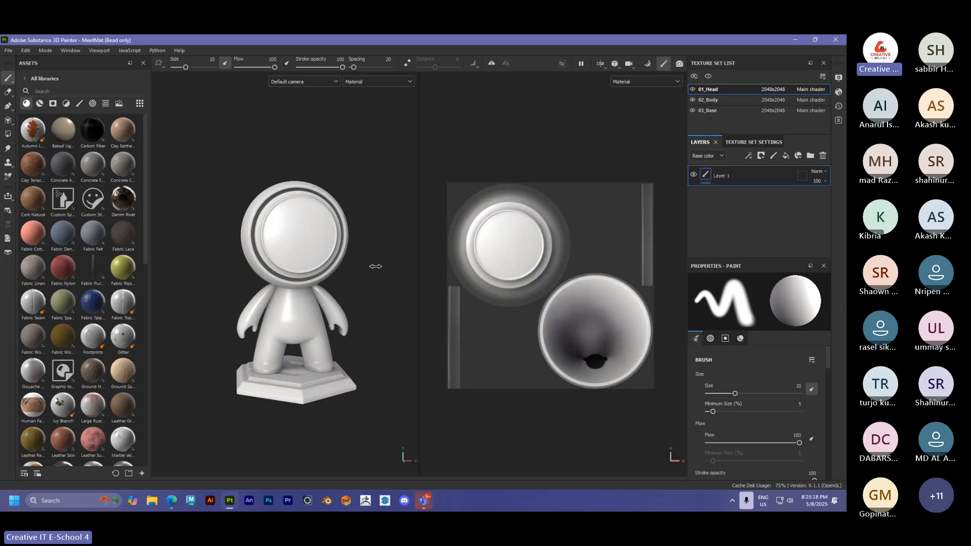
pyautogui.scroll(2, 362, 284)
pyautogui.keyDown('alt'); pyautogui.moveTo(363, 286); pyautogui.dragTo(358, 299); pyautogui.keyUp('alt')
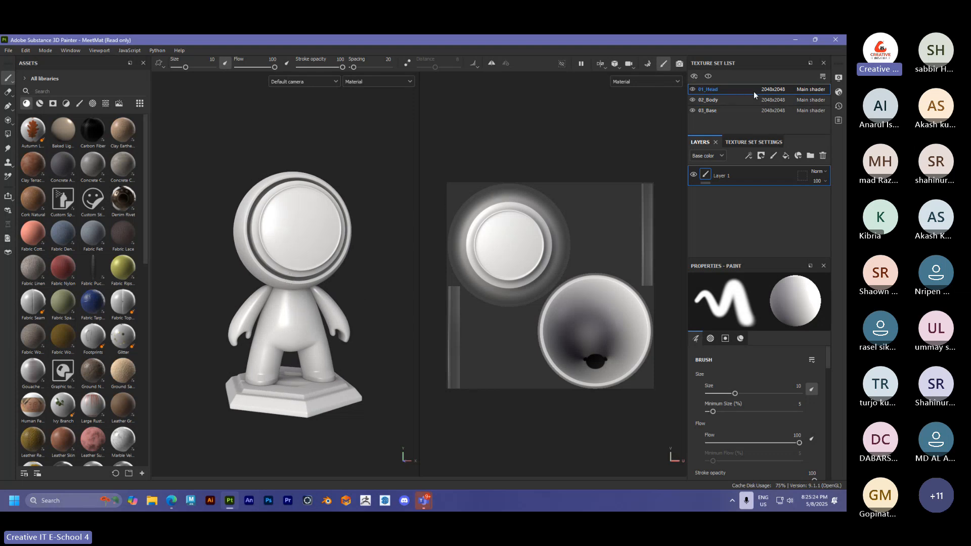
# Switch repeatedly among the 01_Head, 02_Body and 03_Base texture sets to compare their UV layouts, ending on 01_Head
pyautogui.click(710, 100)
pyautogui.click(713, 111)
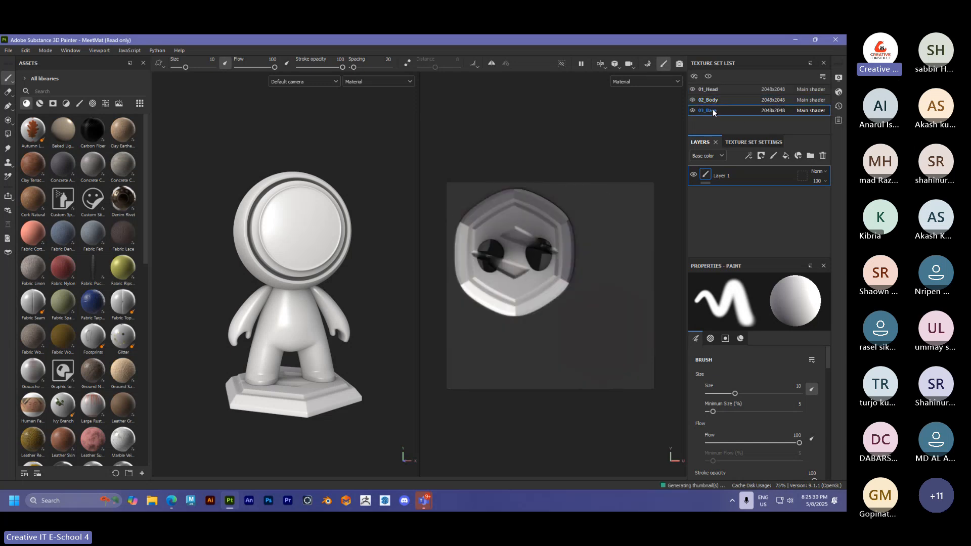
pyautogui.click(709, 101)
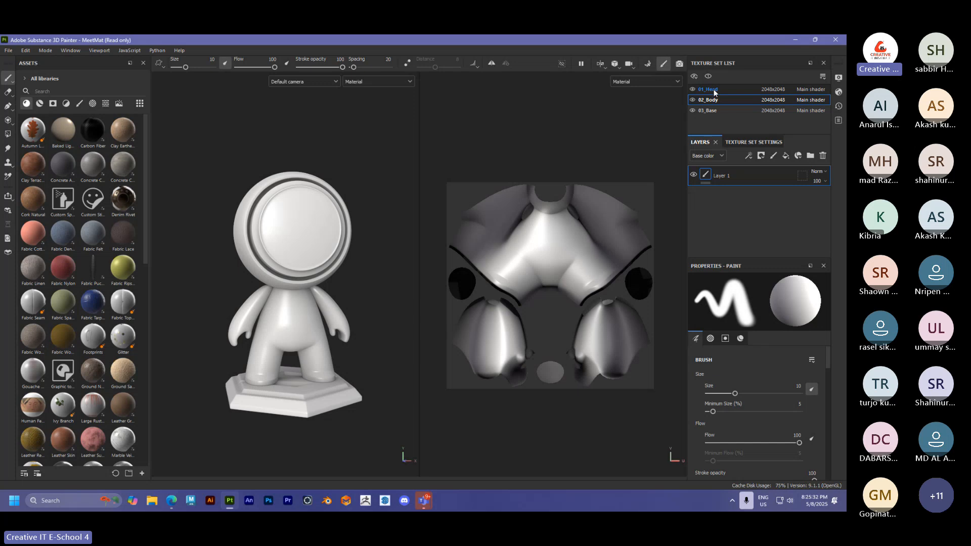
pyautogui.click(713, 91)
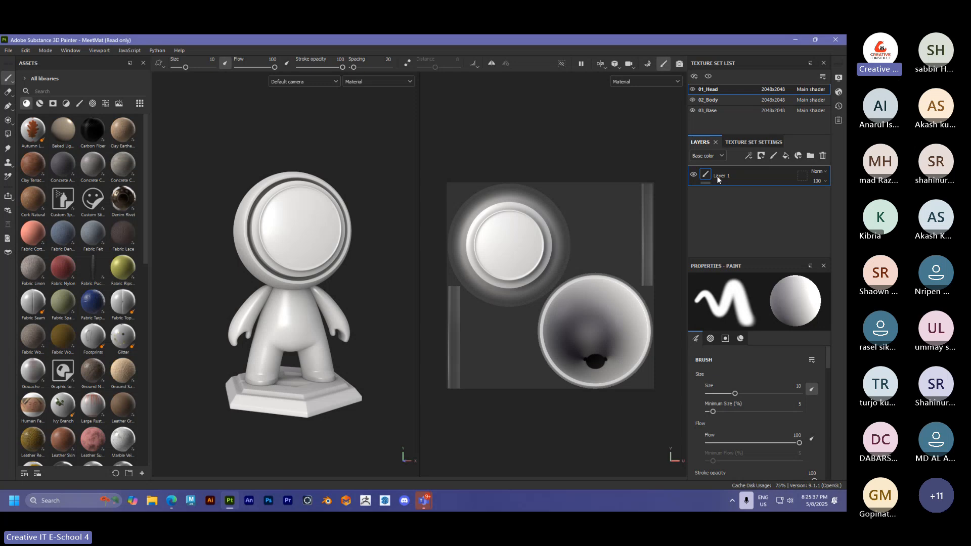
pyautogui.click(718, 101)
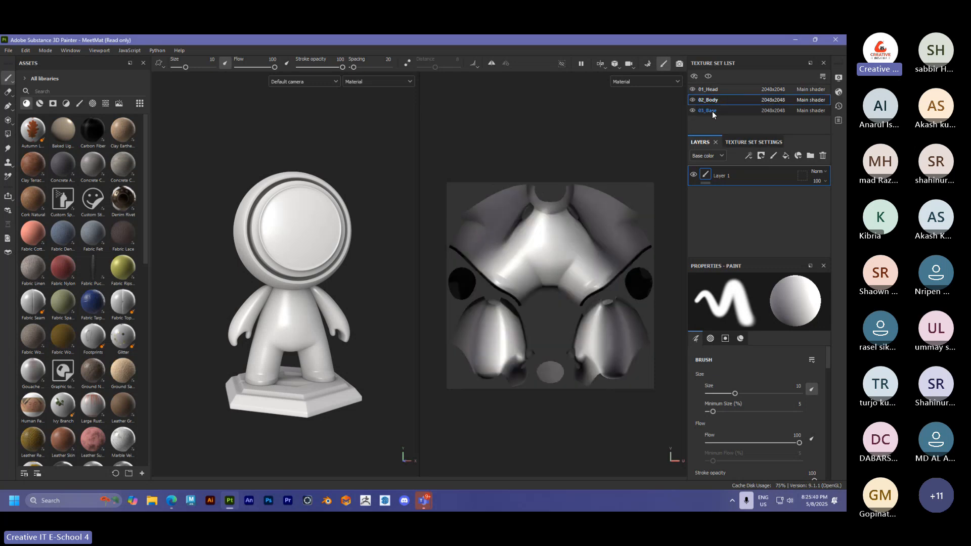
pyautogui.click(712, 111)
pyautogui.click(711, 100)
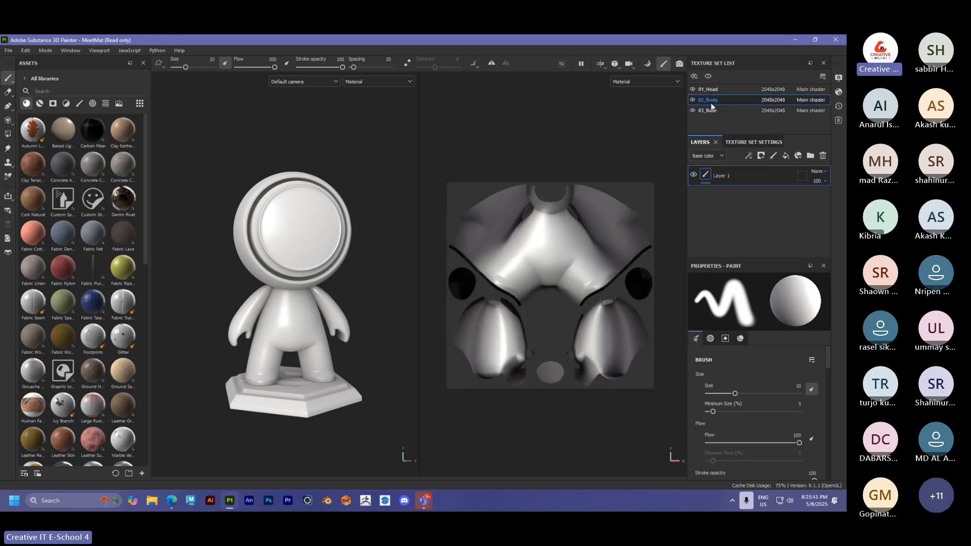
pyautogui.click(709, 89)
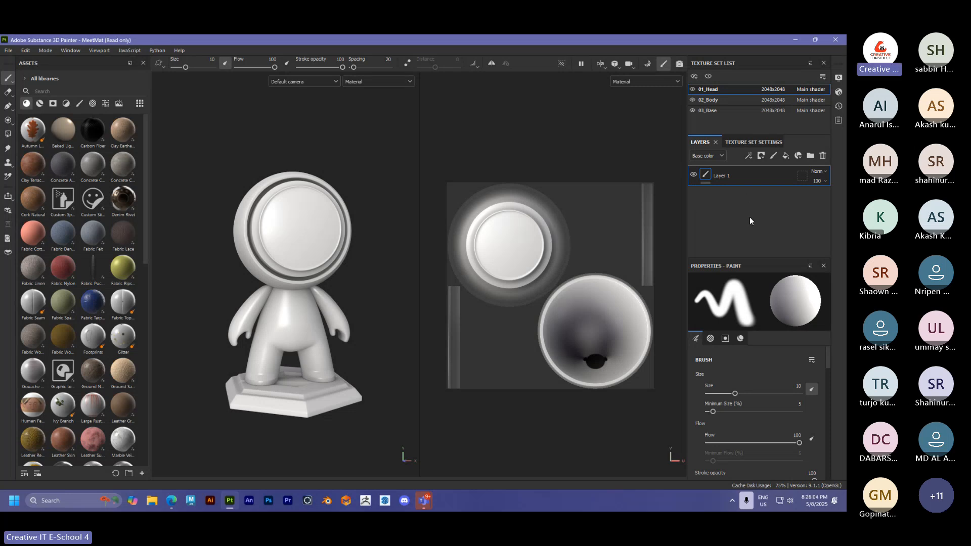
# Delete Layer 1 from the 01_Head texture set
pyautogui.click(738, 177)
pyautogui.press('Delete')
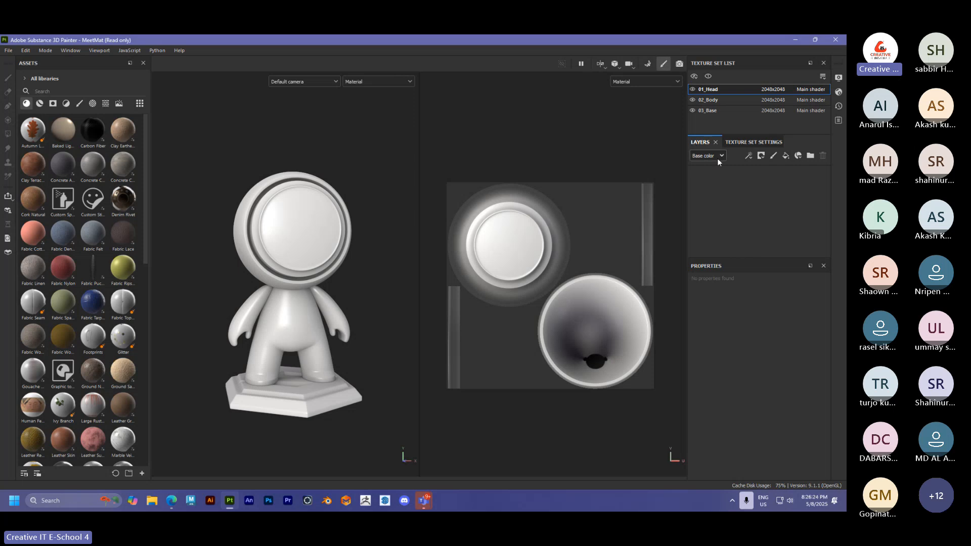
# View the available layer effects, mask options and smart materials for the empty layer stack without adding any
pyautogui.click(749, 156)
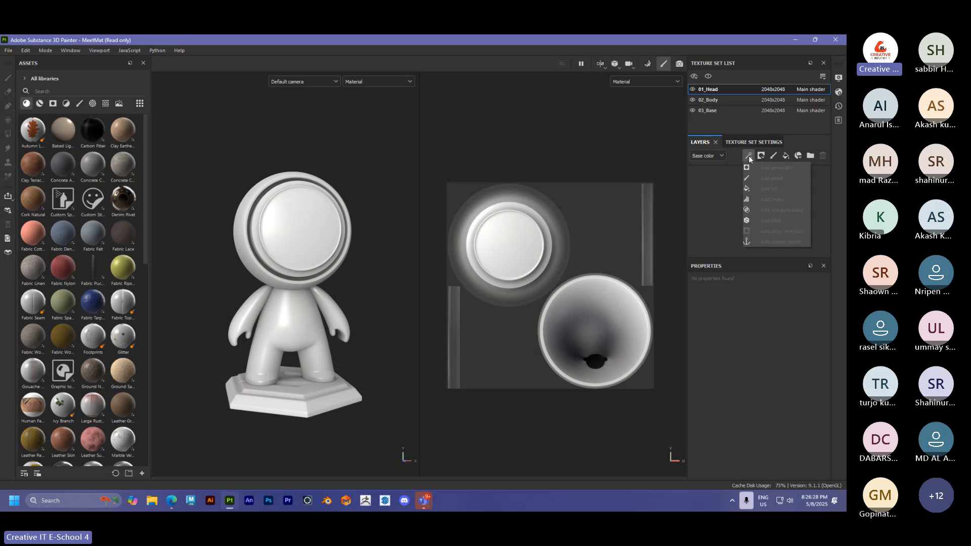
pyautogui.click(759, 156)
pyautogui.click(760, 156)
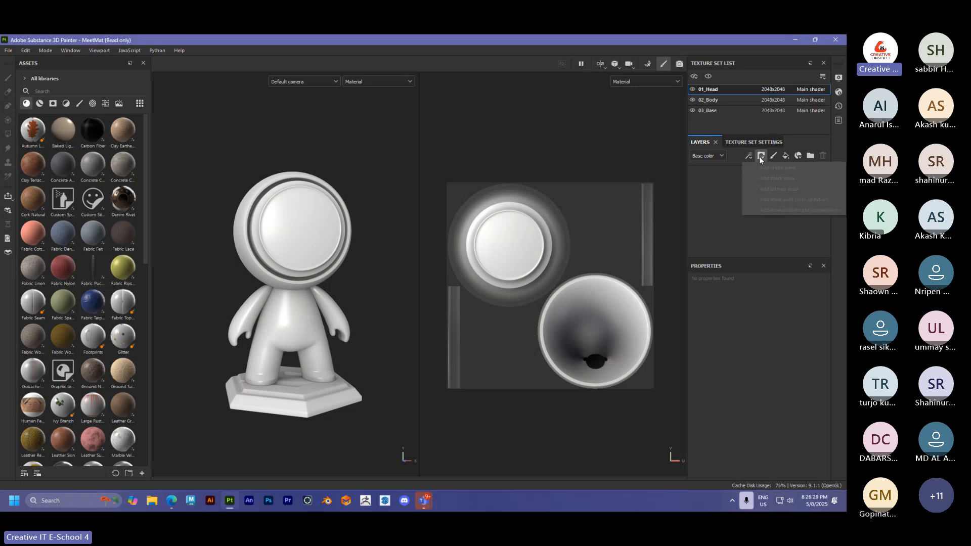
pyautogui.click(760, 158)
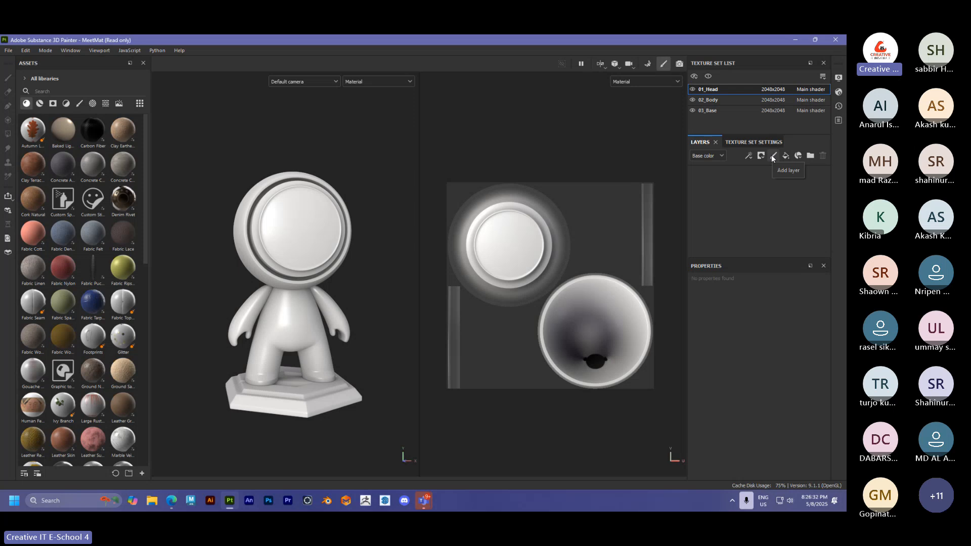
pyautogui.click(798, 156)
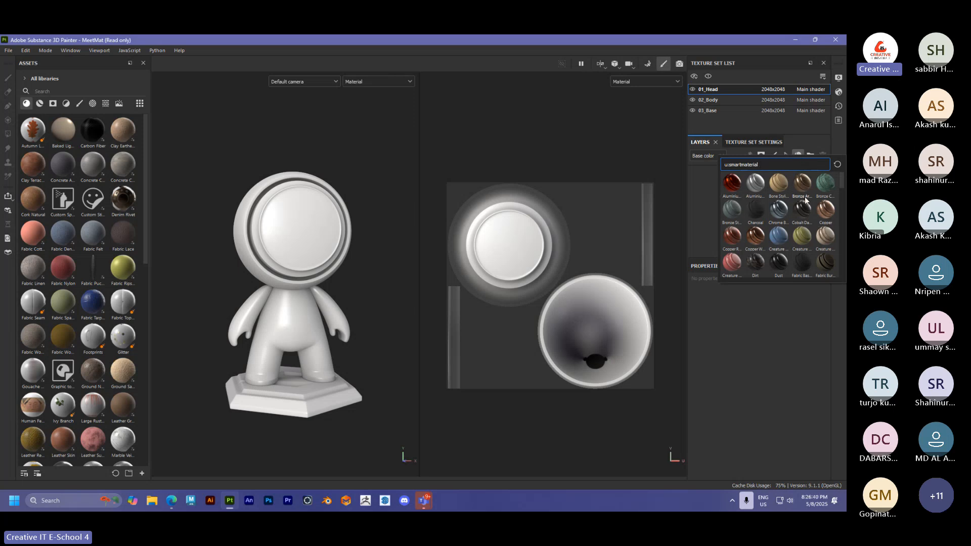
pyautogui.click(801, 154)
pyautogui.click(820, 138)
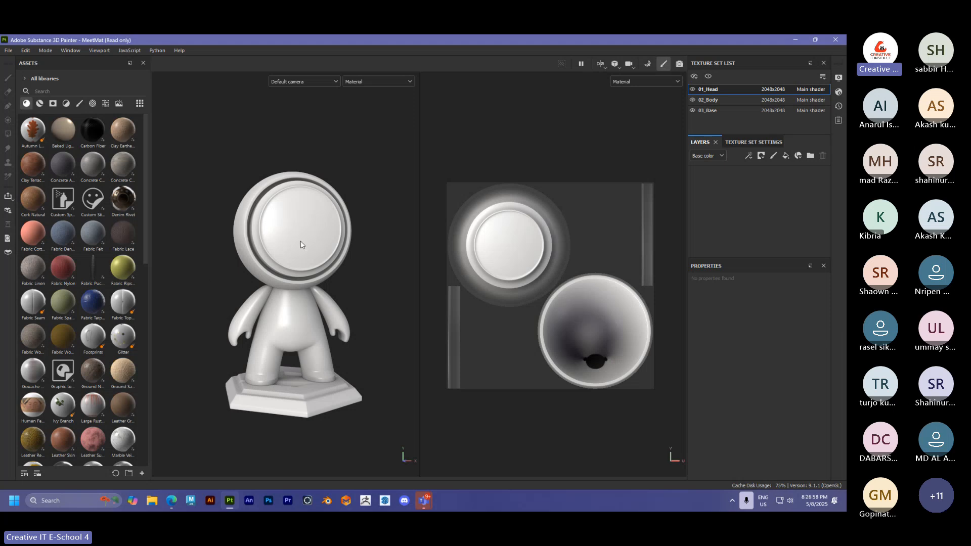
# Search the material assets for "metal"
pyautogui.keyDown('alt'); pyautogui.moveTo(298, 240); pyautogui.dragTo(307, 284); pyautogui.keyUp('alt')
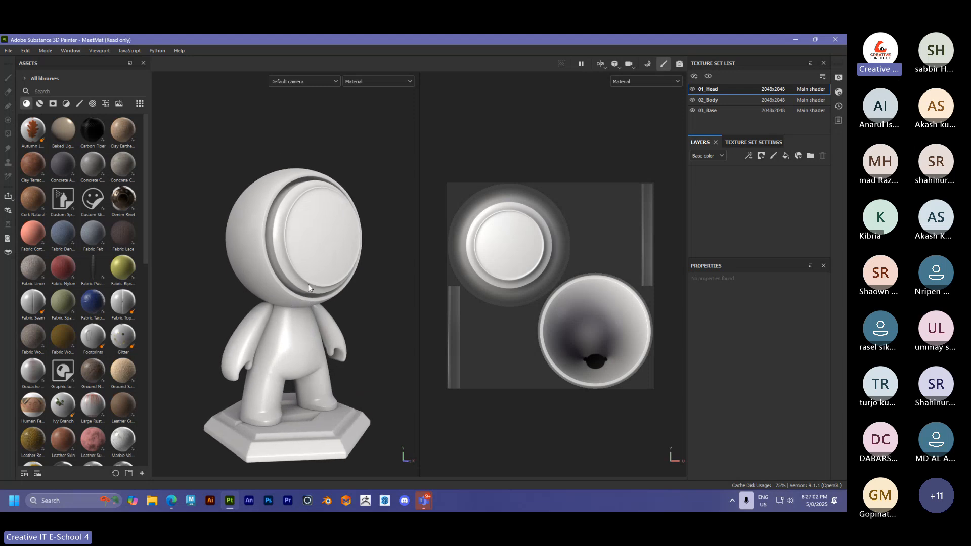
pyautogui.click(49, 91)
pyautogui.write('metal')
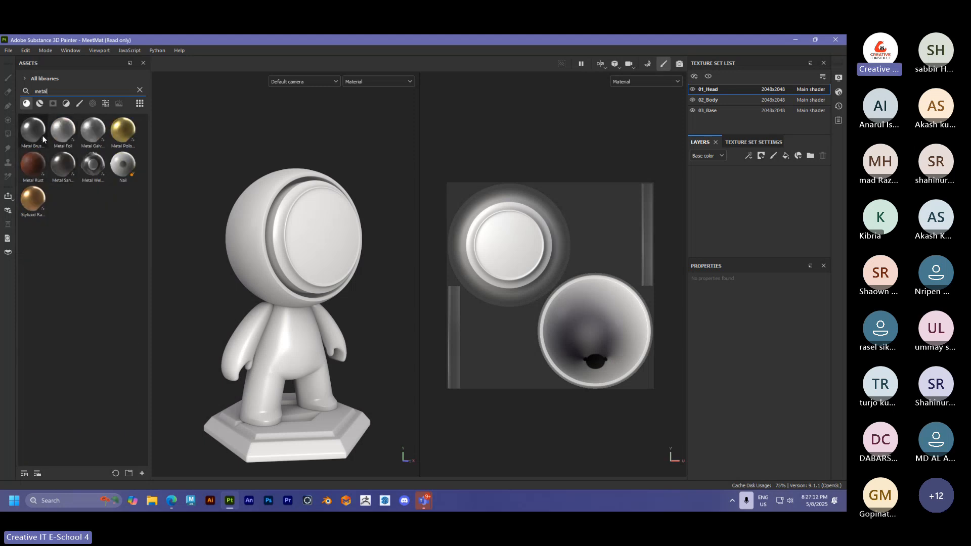
# Apply the Metal Rust material to the character's head, inspect it up close and delete its layer
pyautogui.moveTo(34, 165)
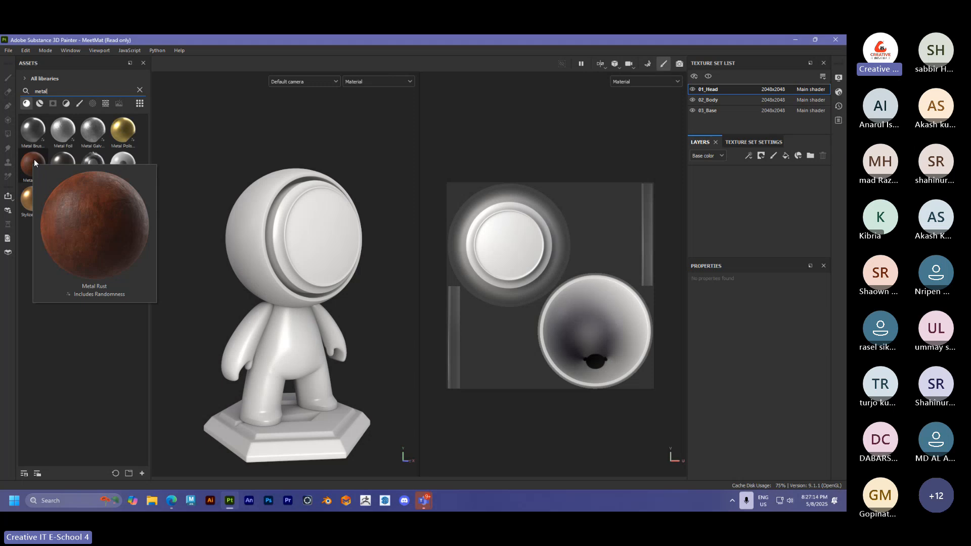
pyautogui.moveTo(33, 162); pyautogui.dragTo(294, 229)
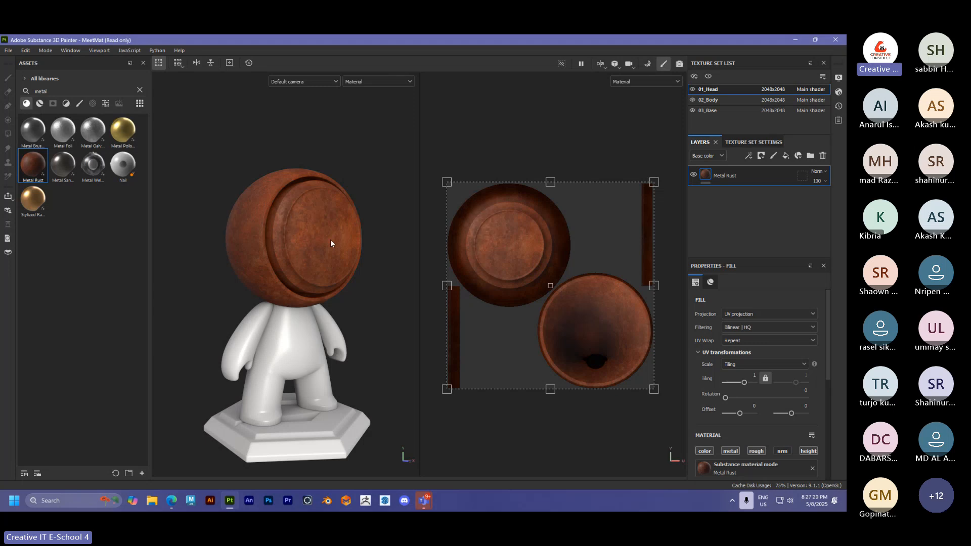
pyautogui.moveTo(312, 271)
pyautogui.keyDown('alt'); pyautogui.mouseDown()
pyautogui.moveTo(260, 268)
pyautogui.moveTo(286, 271)
pyautogui.moveTo(314, 255)
pyautogui.moveTo(299, 278)
pyautogui.moveTo(282, 265)
pyautogui.moveTo(326, 263)
pyautogui.moveTo(314, 271)
pyautogui.mouseUp(); pyautogui.keyUp('alt')
pyautogui.scroll(2, 271, 272)
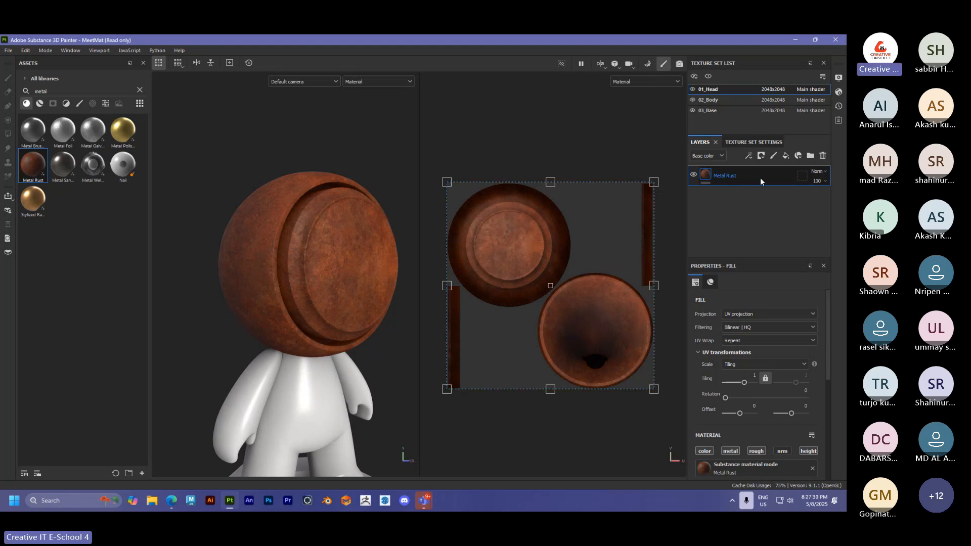
pyautogui.click(821, 156)
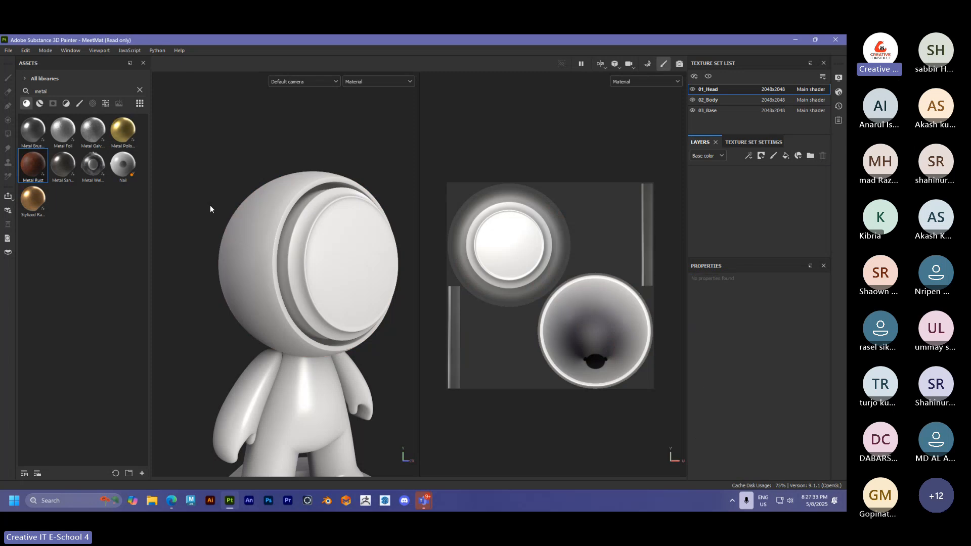
# Apply the Metal Brushed material to the head and check its reflections by rotating the environment lighting and the view
pyautogui.moveTo(33, 130); pyautogui.dragTo(260, 231)
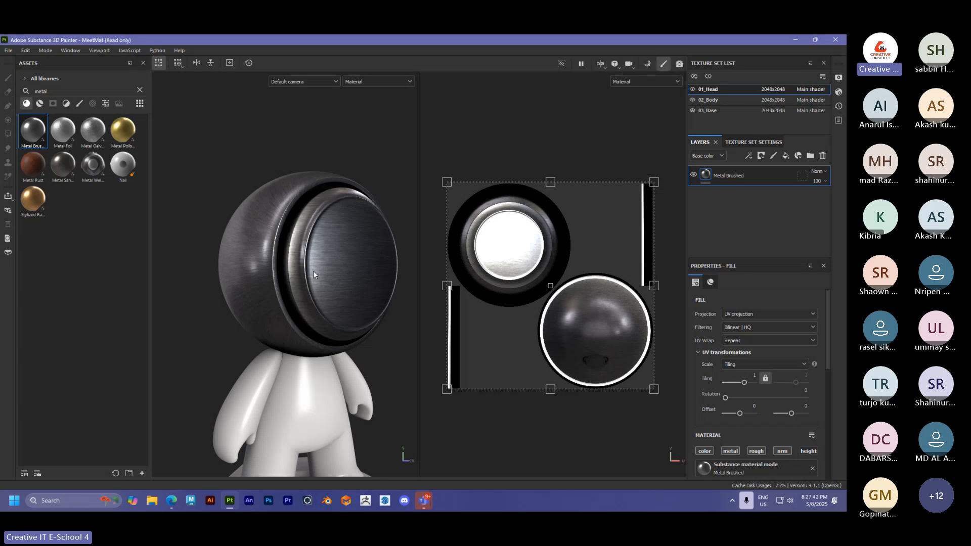
pyautogui.keyDown('shift'); pyautogui.moveTo(314, 271); pyautogui.dragTo(320, 274, button='right'); pyautogui.keyUp('shift')
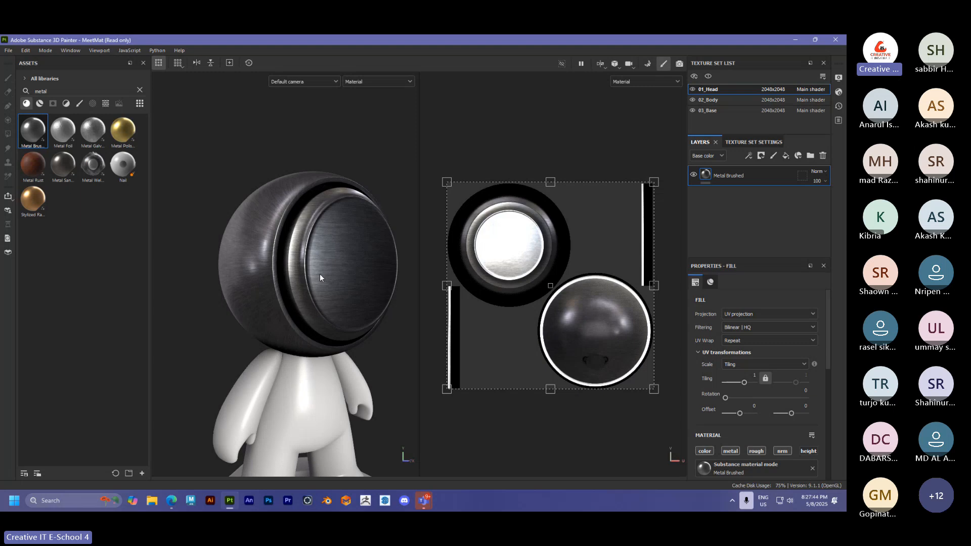
pyautogui.moveTo(319, 278)
pyautogui.keyDown('alt'); pyautogui.mouseDown()
pyautogui.moveTo(310, 273)
pyautogui.moveTo(329, 280)
pyautogui.mouseUp(); pyautogui.keyUp('alt')
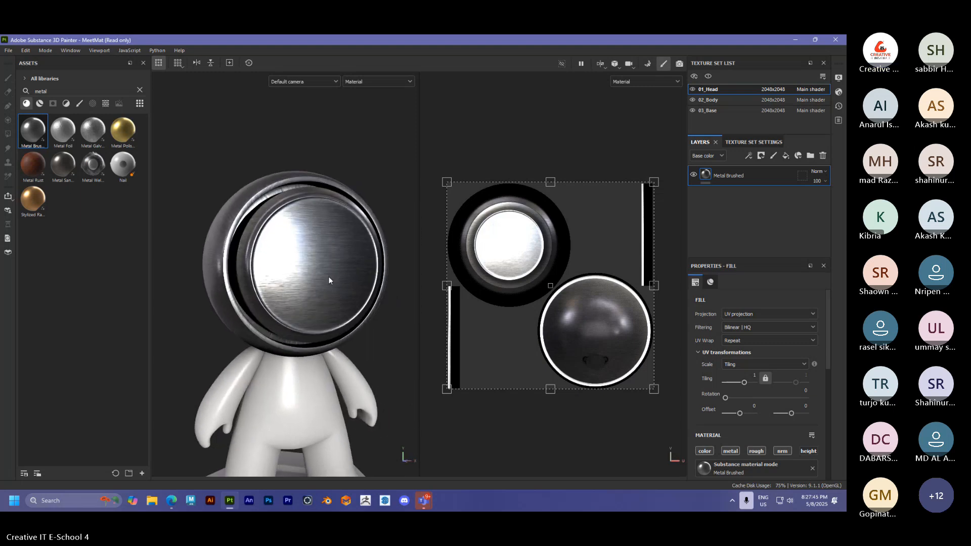
pyautogui.keyDown('shift'); pyautogui.moveTo(329, 276); pyautogui.dragTo(325, 277, button='right'); pyautogui.keyUp('shift')
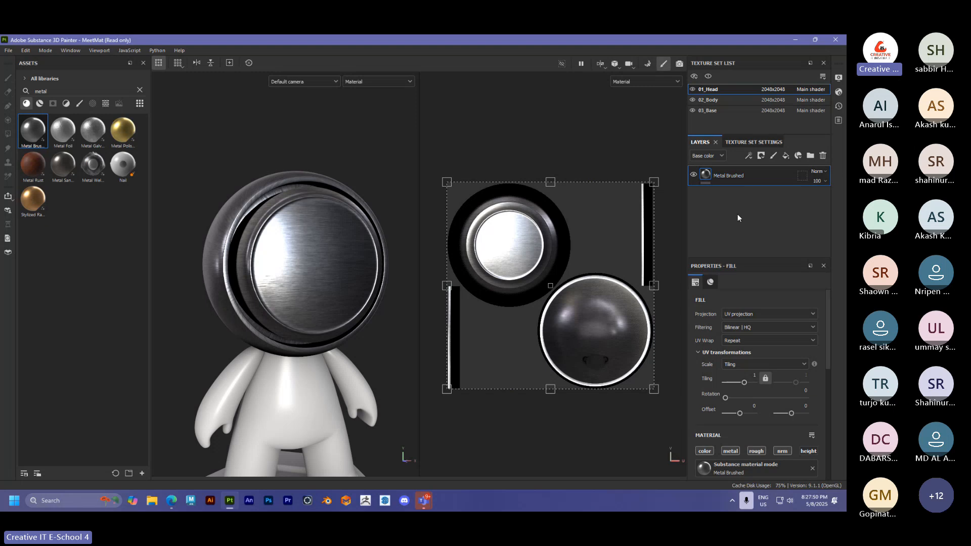
# Examine the Metal Brushed layer's fill, UV transformation, material channel and parameter settings
pyautogui.click(710, 282)
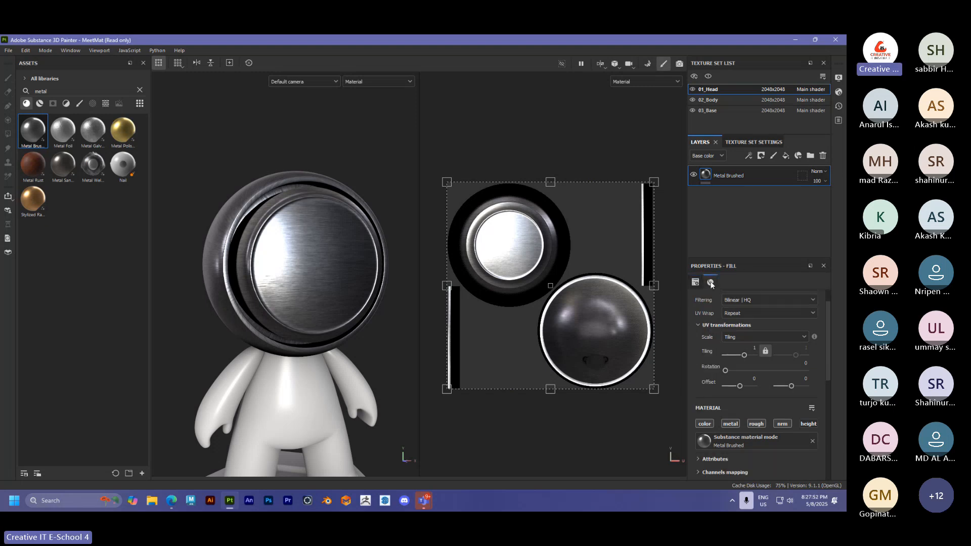
pyautogui.click(698, 283)
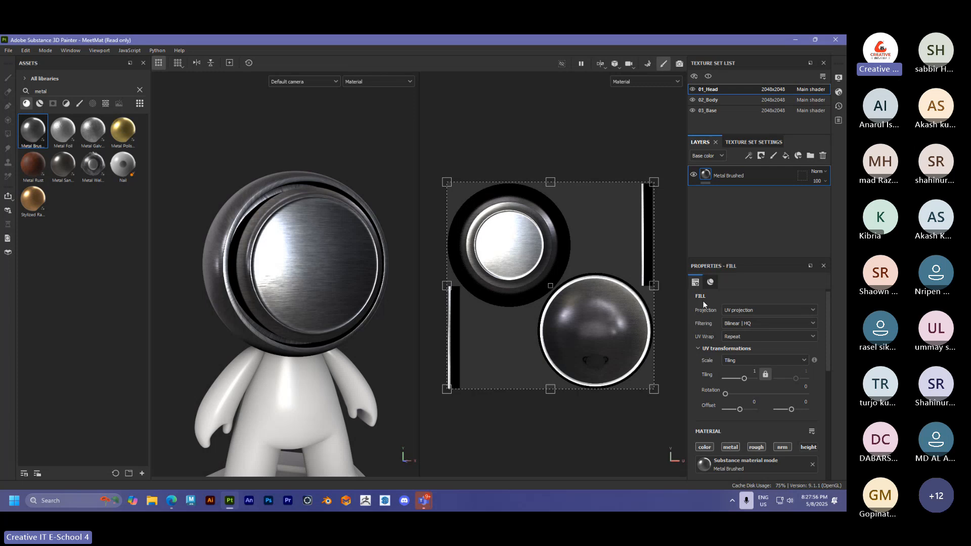
pyautogui.scroll(-1, 711, 369)
pyautogui.scroll(-2, 710, 369)
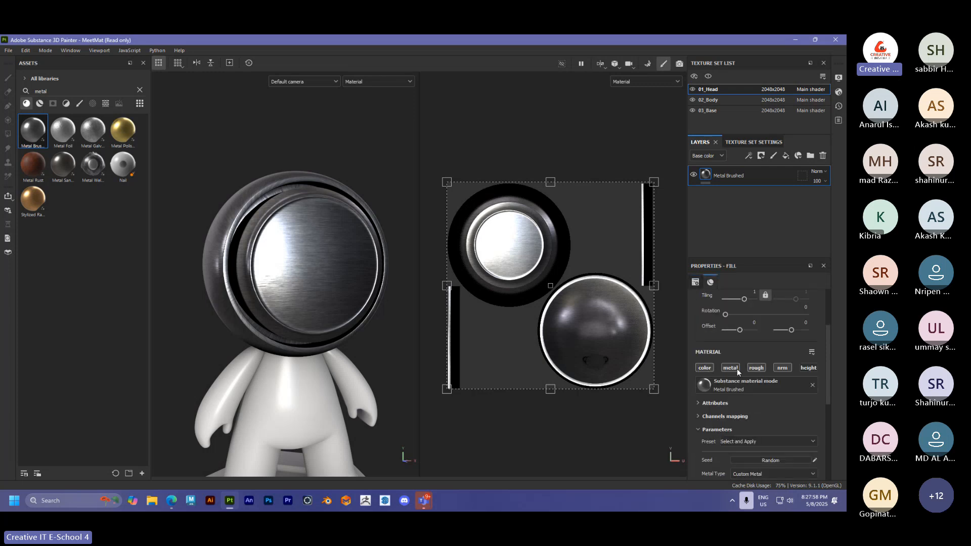
pyautogui.scroll(-7, 706, 367)
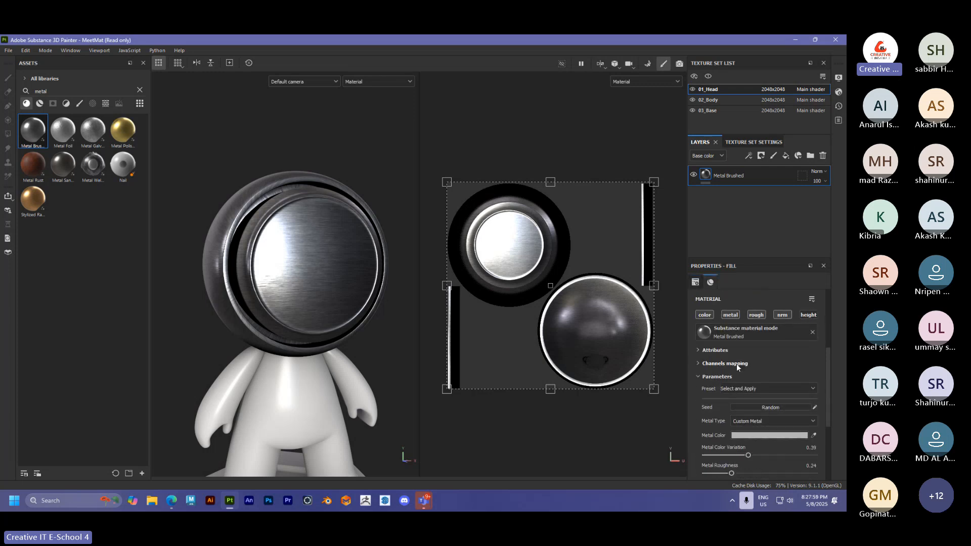
pyautogui.scroll(6, 752, 375)
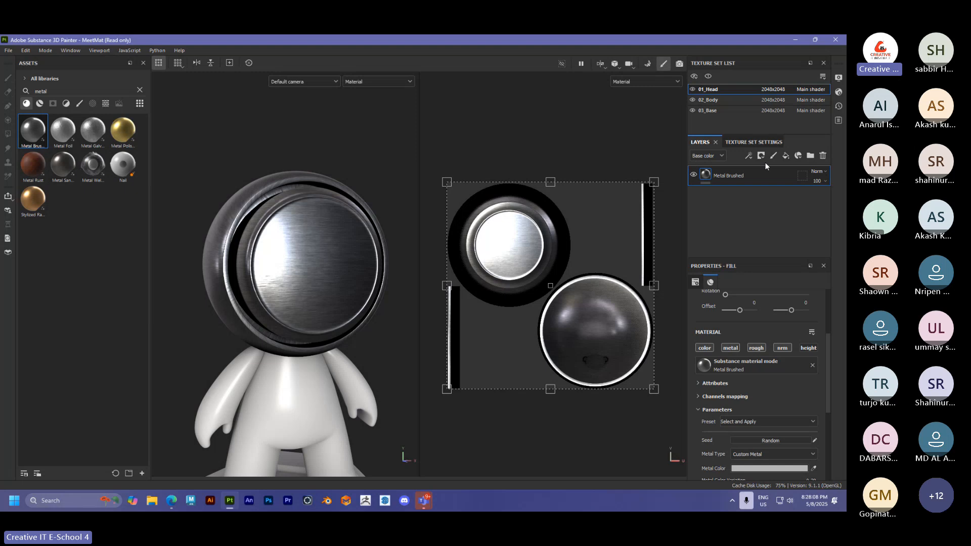
# Replace the Metal Brushed layer on the head with the Metal Sandblasted material
pyautogui.click(823, 156)
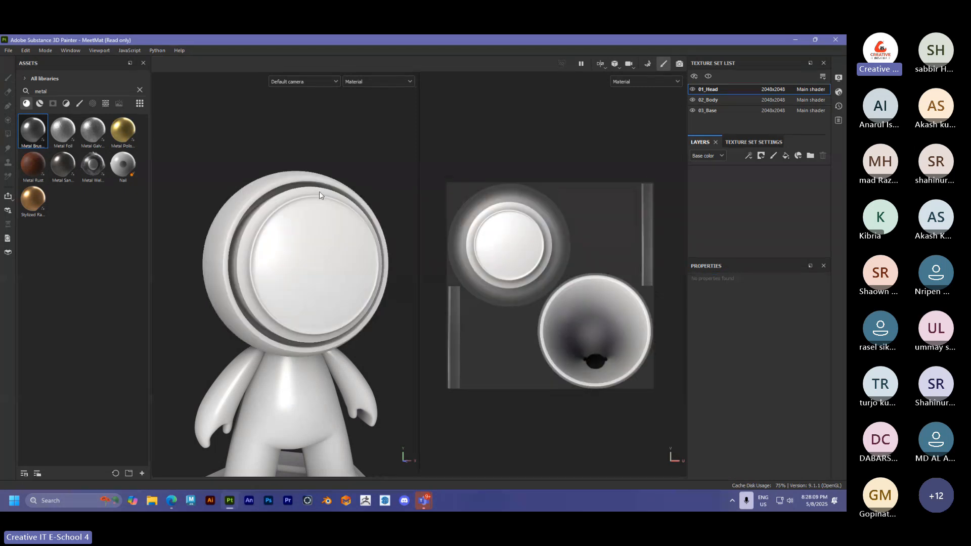
pyautogui.moveTo(62, 164); pyautogui.dragTo(297, 241)
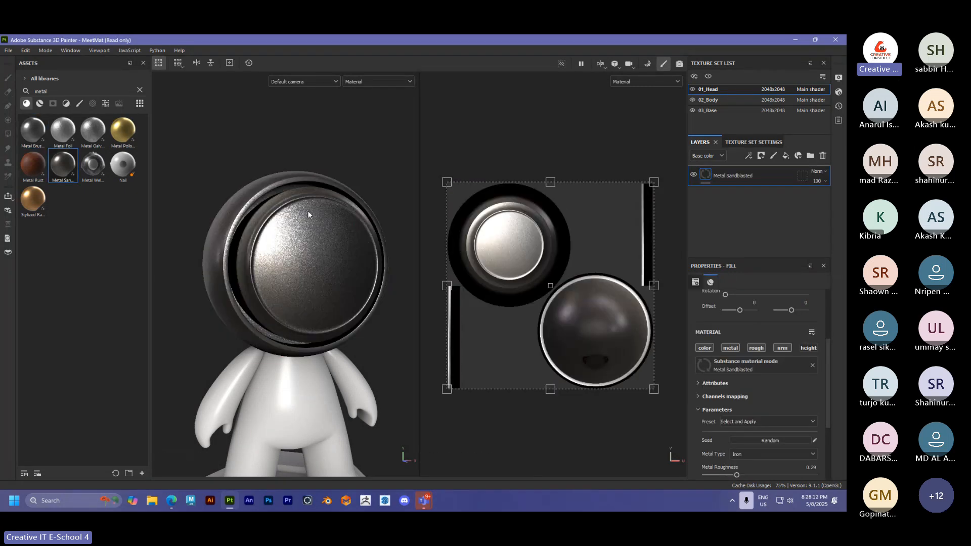
pyautogui.scroll(-1, 306, 209)
pyautogui.scroll(-2, 306, 208)
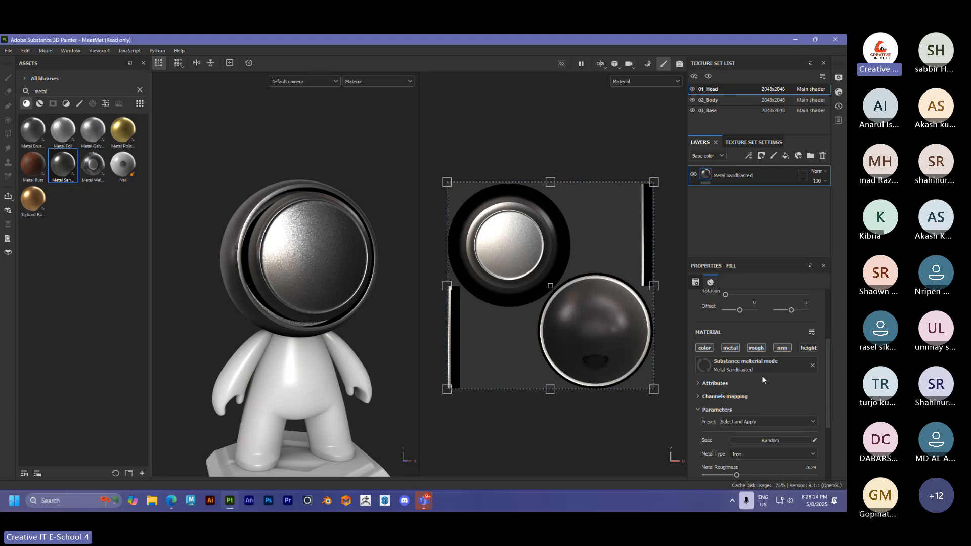
# Set the Metal Sandblasted layer's metal type to Aluminium
pyautogui.scroll(-1, 754, 395)
pyautogui.click(755, 401)
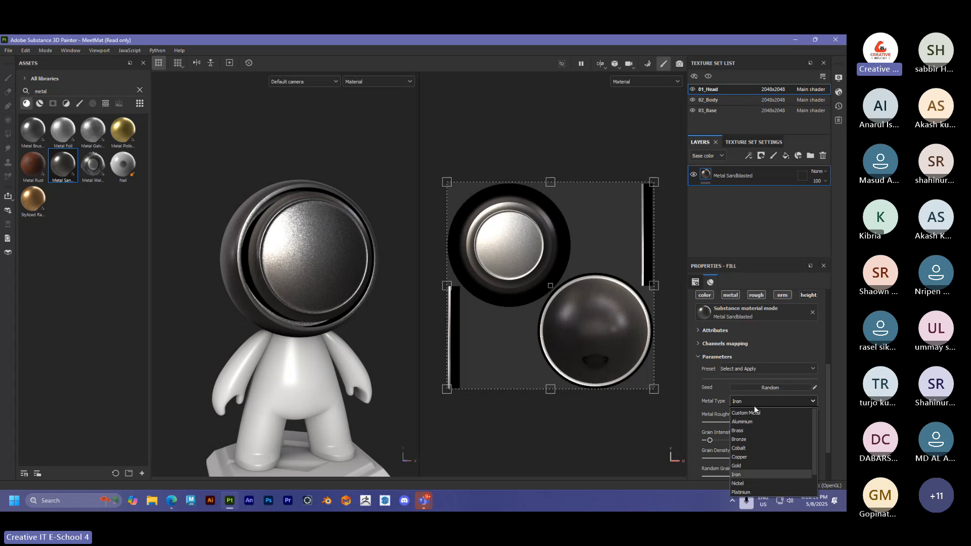
pyautogui.click(740, 422)
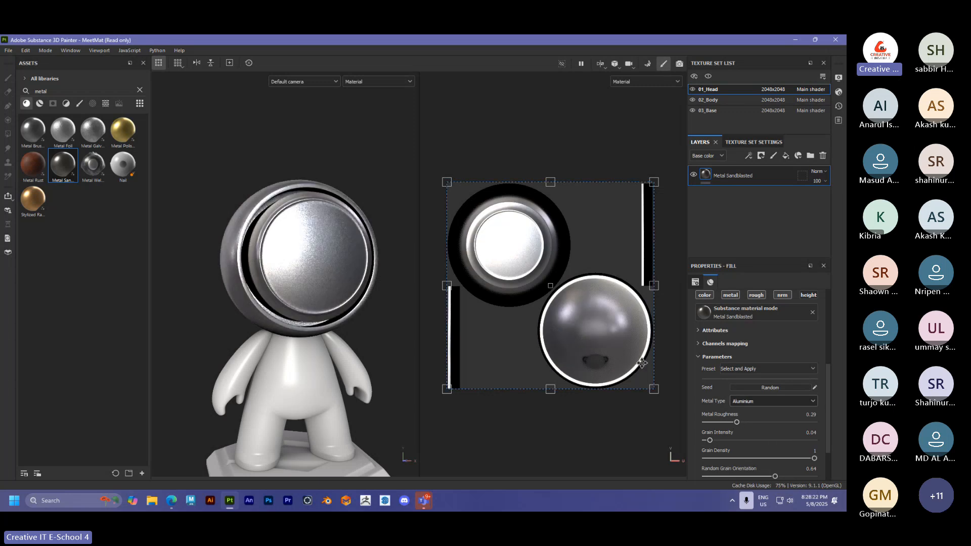
# Set the Metal Sandblasted layer's metal roughness, grain intensity, grain density and random grain orientation to 0, and check the head's reflections
pyautogui.moveTo(738, 422); pyautogui.dragTo(692, 423)
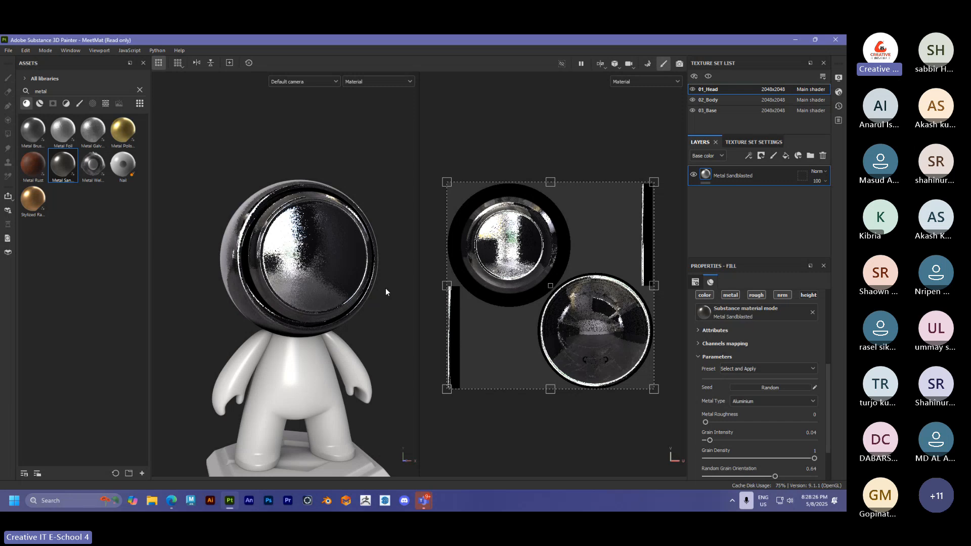
pyautogui.moveTo(711, 440); pyautogui.dragTo(704, 440)
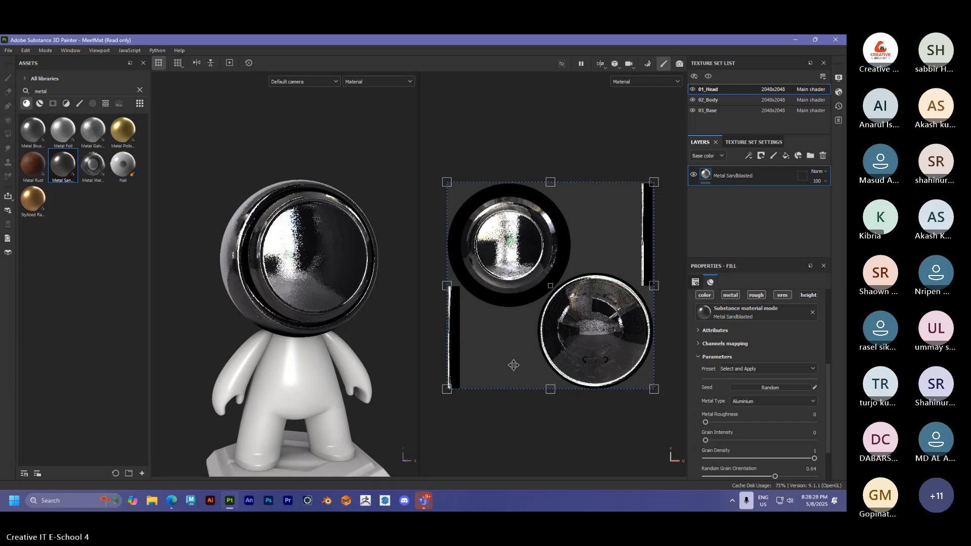
pyautogui.moveTo(815, 458); pyautogui.dragTo(704, 459)
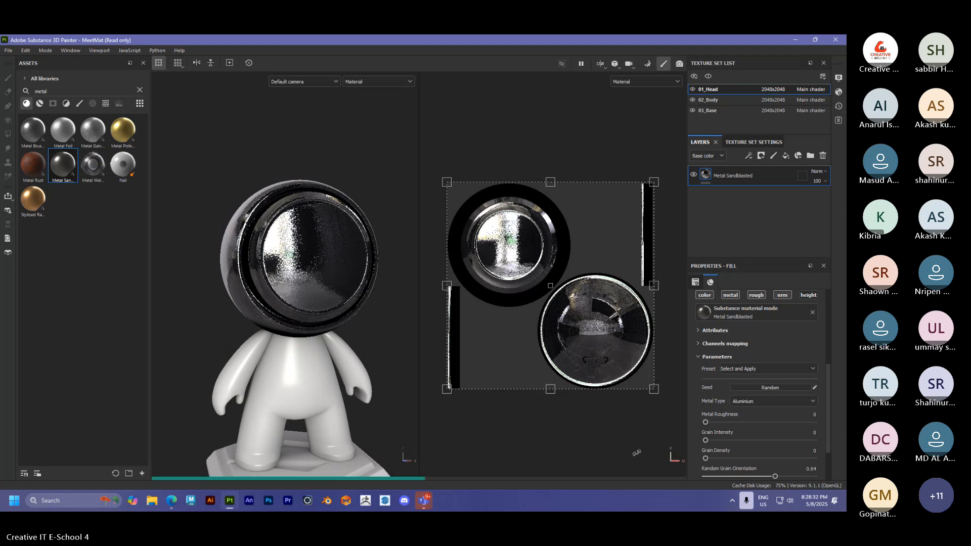
pyautogui.scroll(-1, 724, 403)
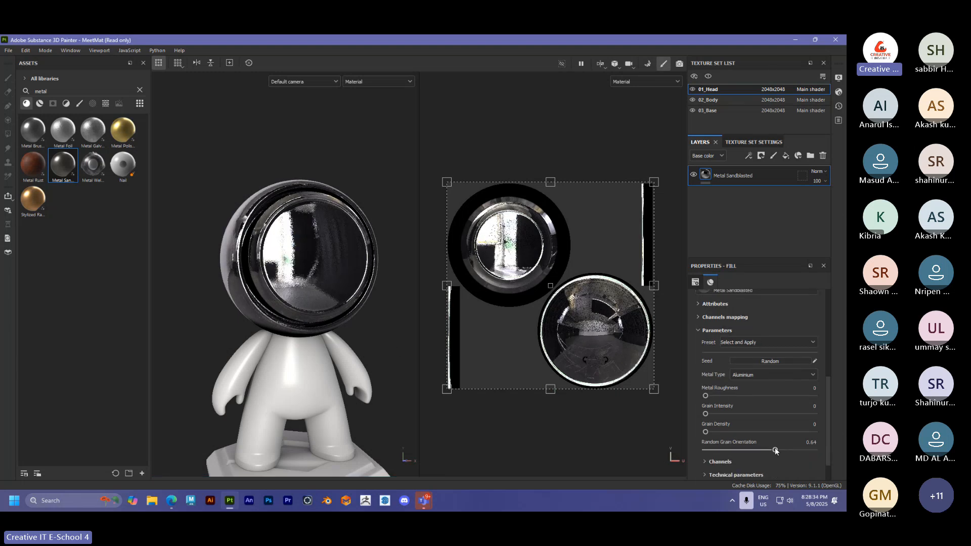
pyautogui.moveTo(775, 449); pyautogui.dragTo(672, 448)
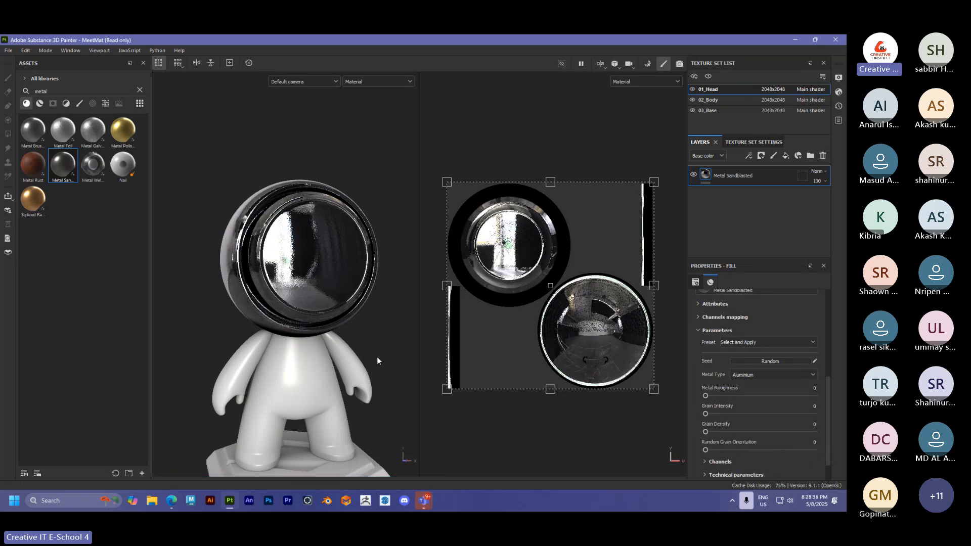
pyautogui.keyDown('alt'); pyautogui.moveTo(378, 357); pyautogui.dragTo(354, 317); pyautogui.keyUp('alt')
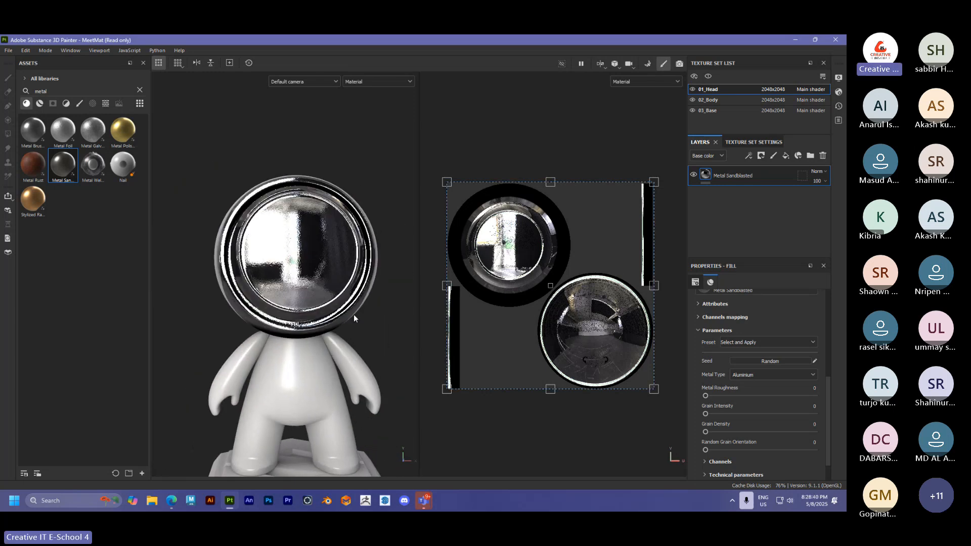
pyautogui.keyDown('alt'); pyautogui.moveTo(357, 312); pyautogui.dragTo(311, 317, button='right'); pyautogui.keyUp('alt')
pyautogui.keyDown('alt'); pyautogui.moveTo(288, 286); pyautogui.dragTo(307, 282); pyautogui.keyUp('alt')
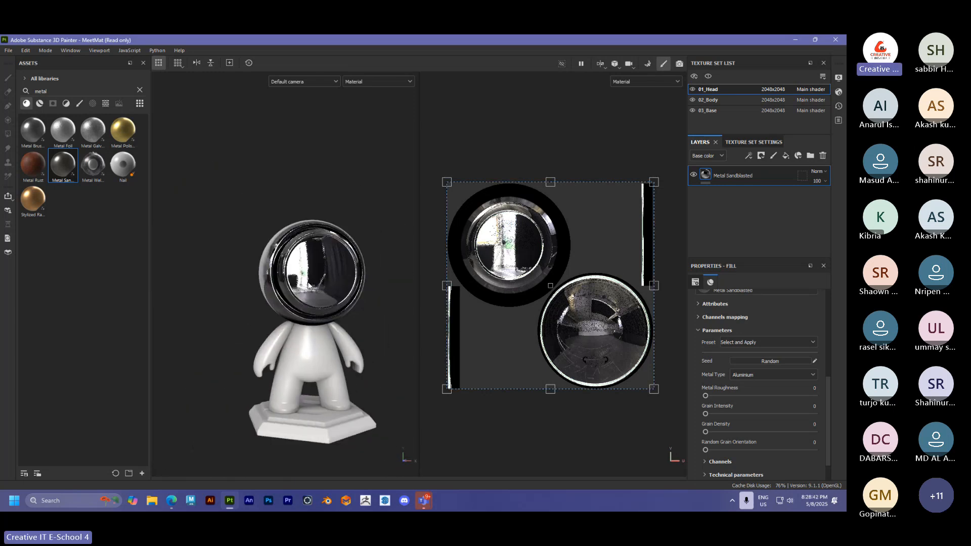
# Clear the material search and apply the Fabric Nylon material to the body
pyautogui.click(140, 90)
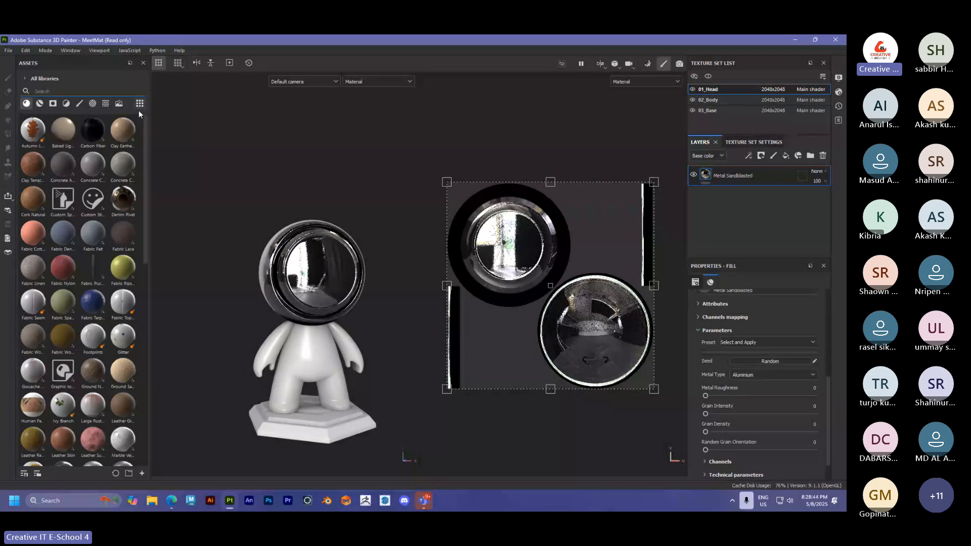
pyautogui.moveTo(63, 269); pyautogui.dragTo(304, 373)
pyautogui.scroll(2, 304, 372)
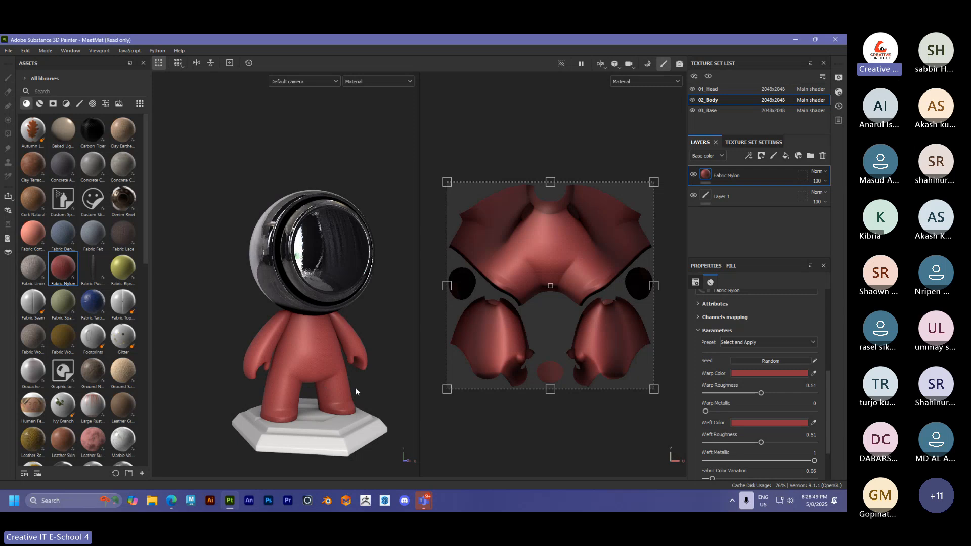
pyautogui.keyDown('alt'); pyautogui.moveTo(330, 382); pyautogui.dragTo(317, 357, button='middle'); pyautogui.keyUp('alt')
pyautogui.scroll(2, 314, 354)
pyautogui.keyDown('alt'); pyautogui.moveTo(306, 321); pyautogui.dragTo(321, 329, button='middle'); pyautogui.keyUp('alt')
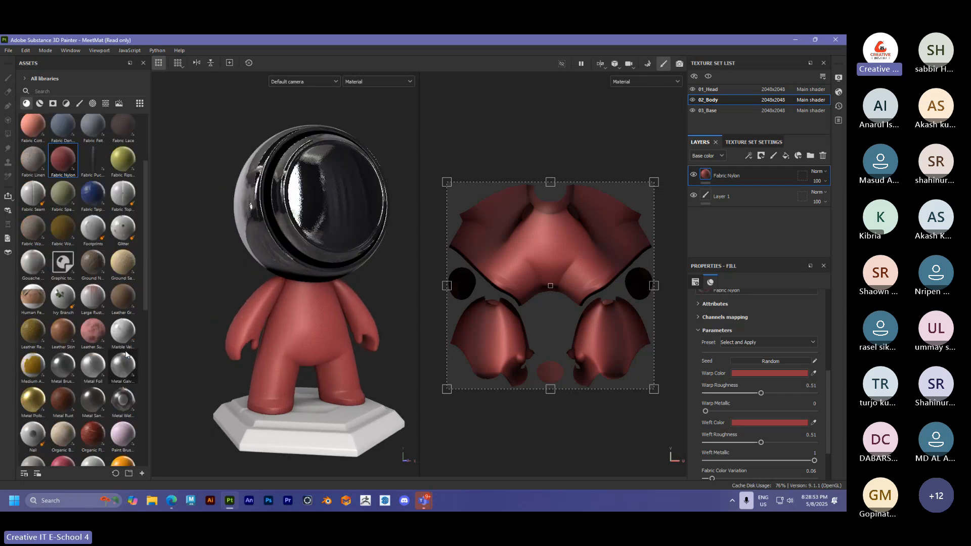
# Apply the Paint Spray material to the base and delete Layer 1 beneath it
pyautogui.scroll(-5, 122, 357)
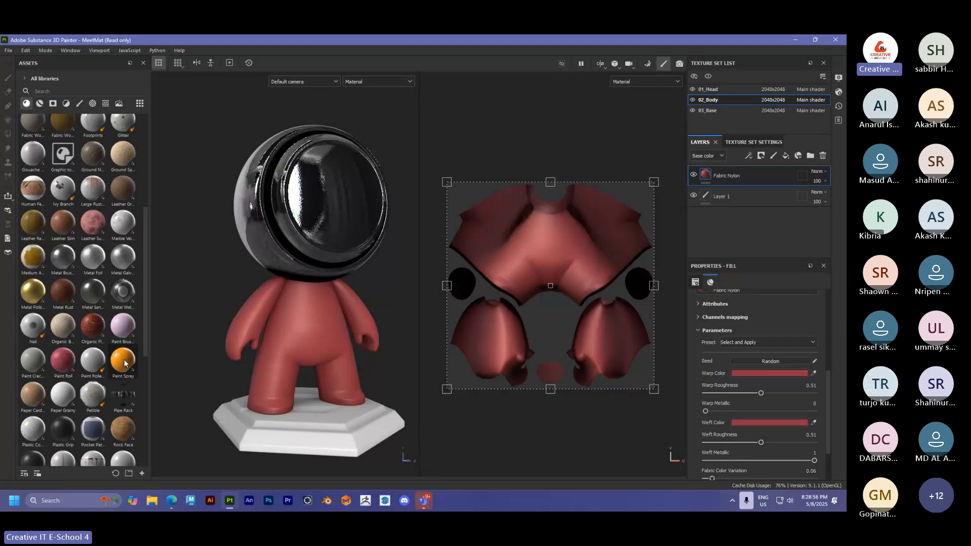
pyautogui.moveTo(123, 360)
pyautogui.mouseDown()
pyautogui.moveTo(260, 438)
pyautogui.moveTo(275, 434)
pyautogui.mouseUp()
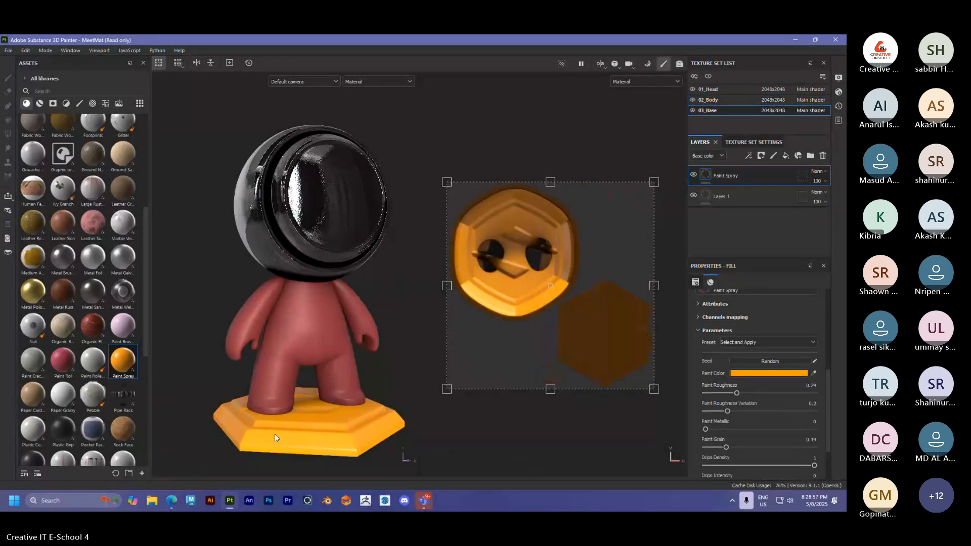
pyautogui.keyDown('alt'); pyautogui.moveTo(291, 368); pyautogui.dragTo(319, 368, button='right'); pyautogui.keyUp('alt')
pyautogui.keyDown('alt'); pyautogui.moveTo(320, 372); pyautogui.dragTo(294, 354); pyautogui.keyUp('alt')
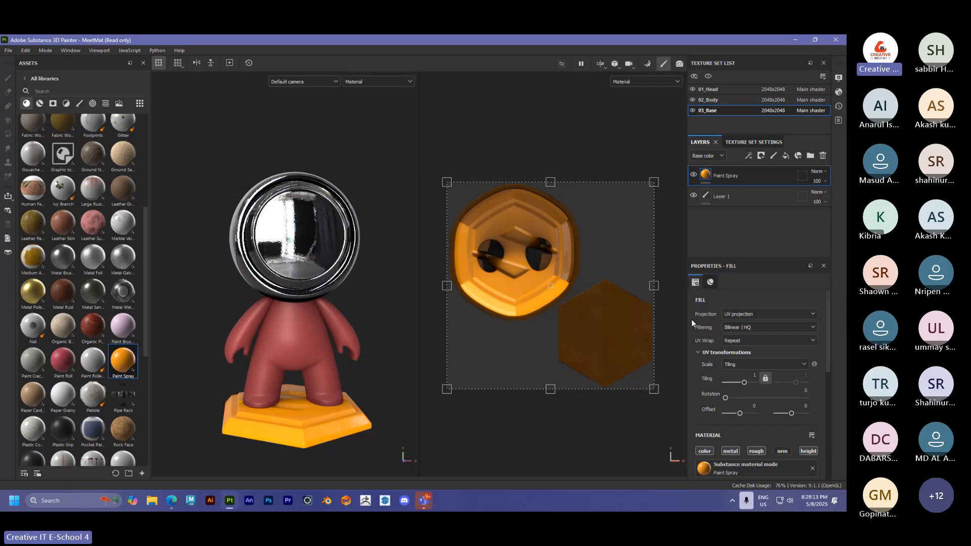
pyautogui.click(786, 202)
pyautogui.click(824, 156)
# Sample a dark grey from the metal head as the Paint Spray layer's paint color
pyautogui.scroll(-4, 721, 340)
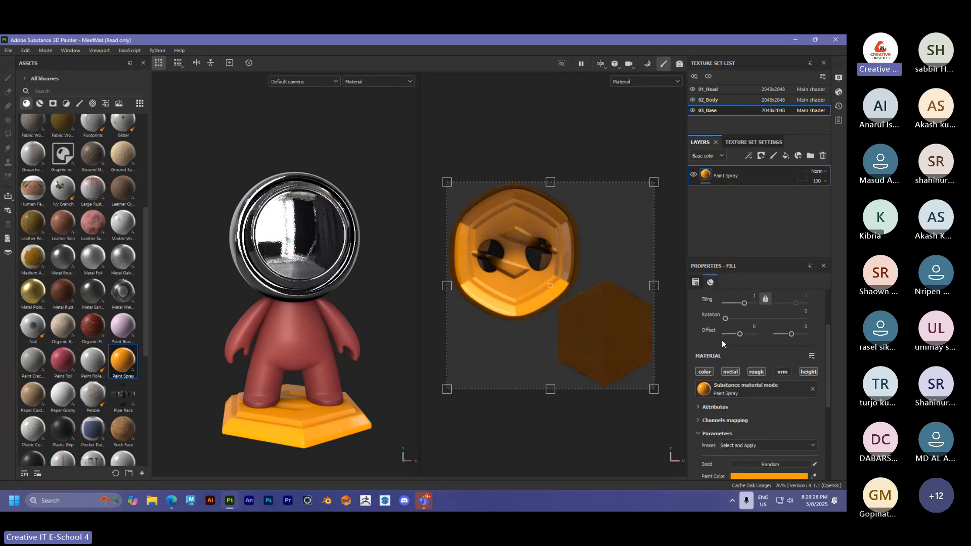
pyautogui.scroll(-1, 721, 340)
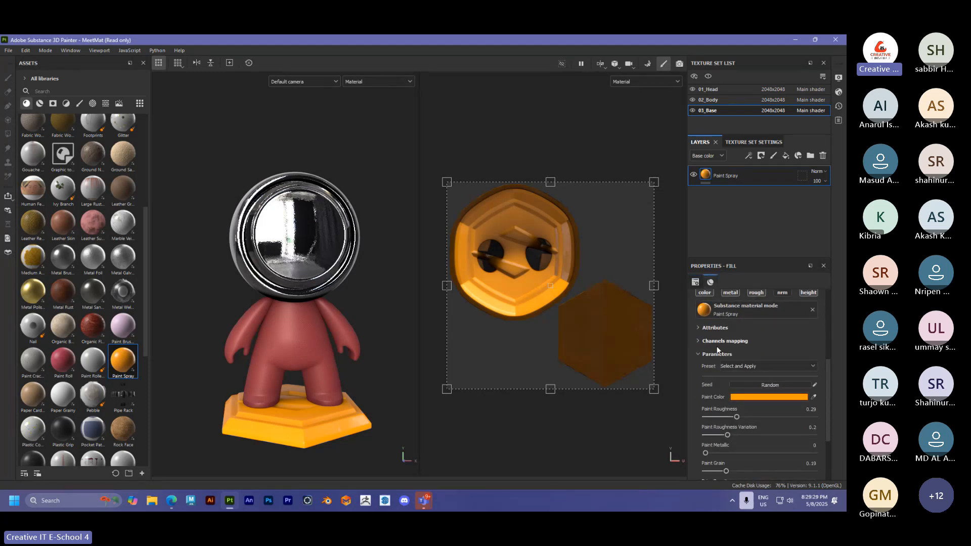
pyautogui.click(752, 397)
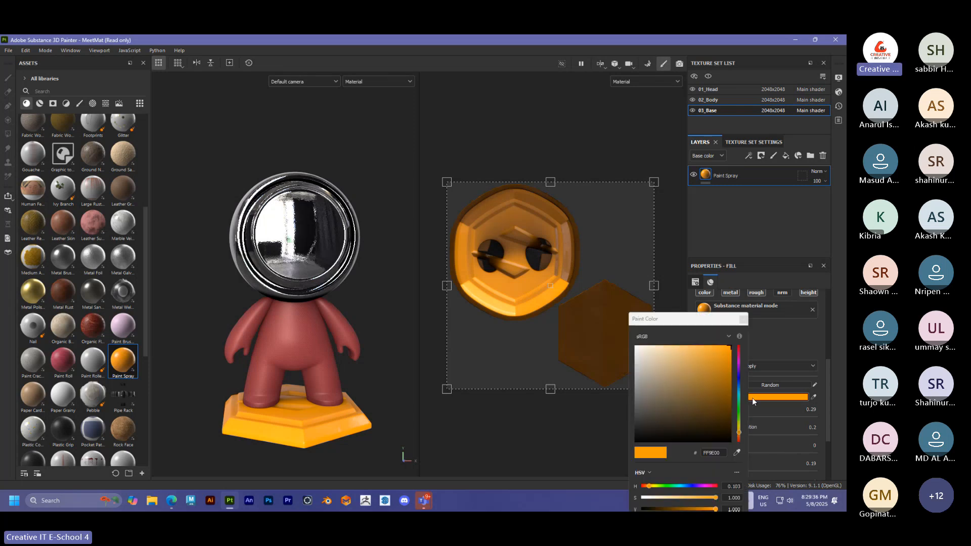
pyautogui.moveTo(696, 323)
pyautogui.mouseDown()
pyautogui.moveTo(656, 191)
pyautogui.moveTo(655, 199)
pyautogui.mouseUp()
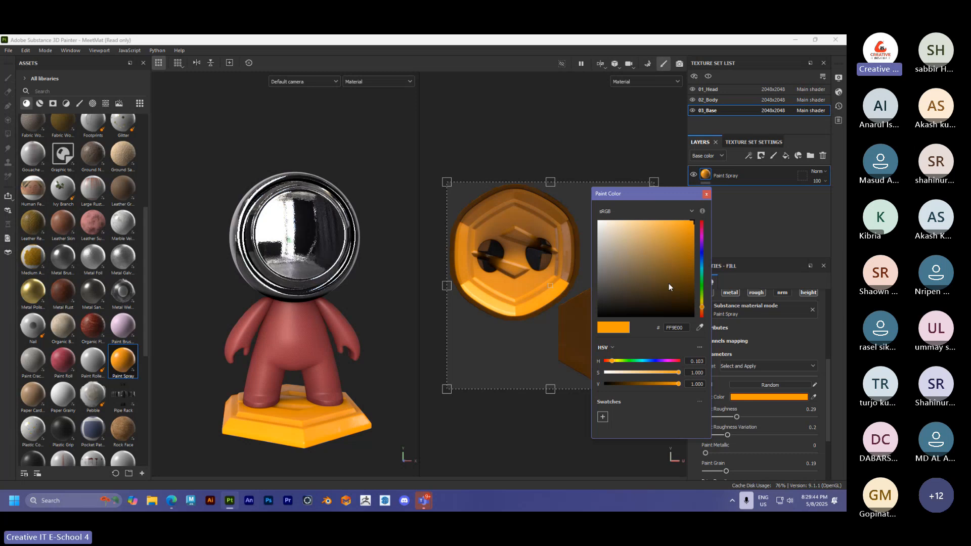
pyautogui.click(701, 327)
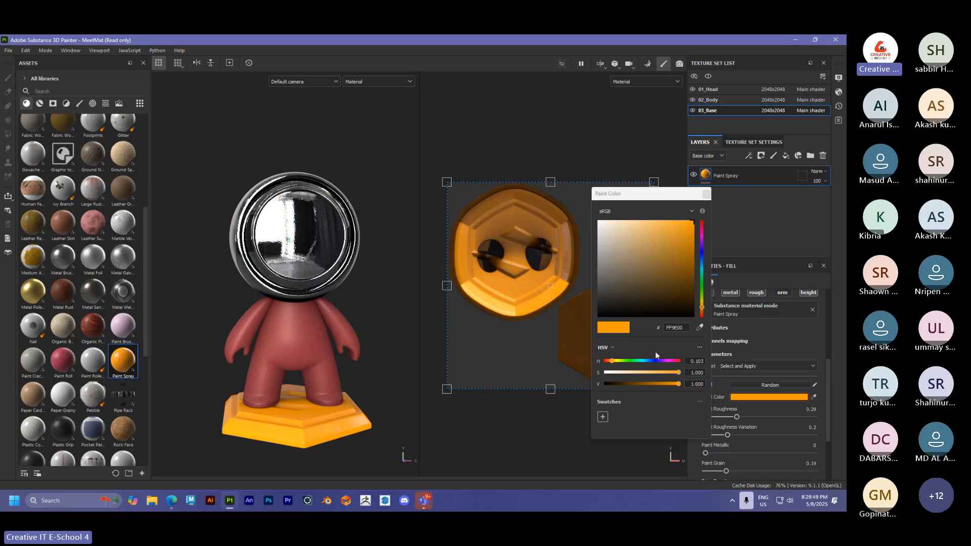
pyautogui.doubleClick(667, 327)
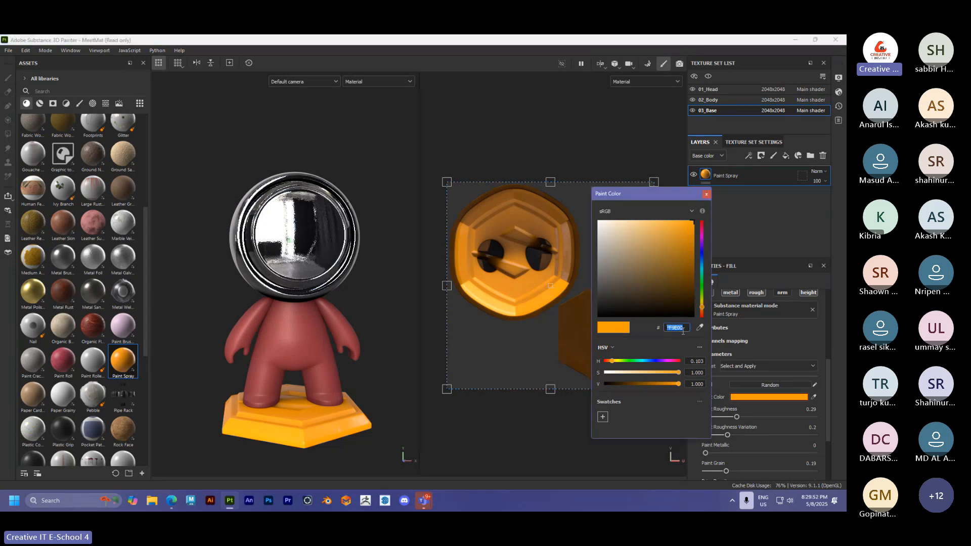
pyautogui.click(641, 330)
pyautogui.click(682, 326)
pyautogui.click(701, 327)
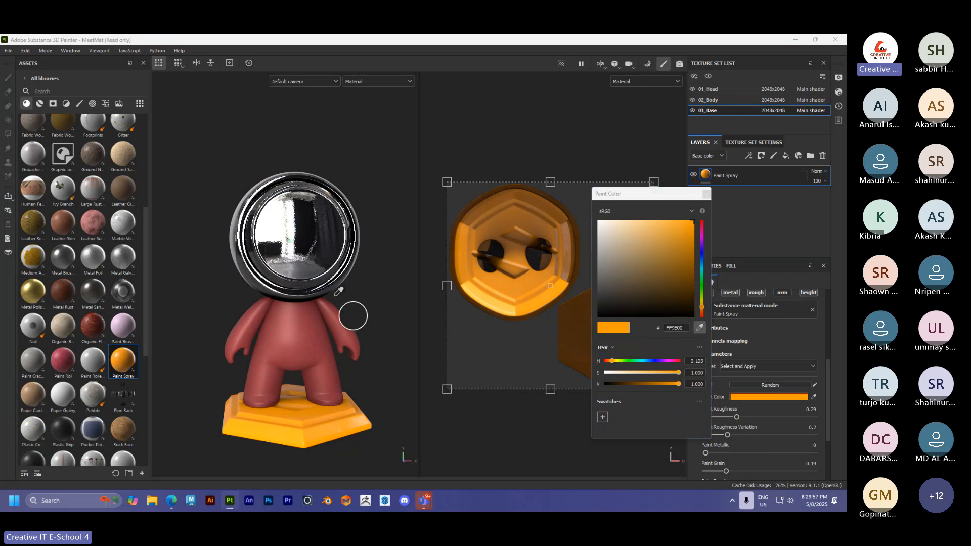
pyautogui.click(321, 282)
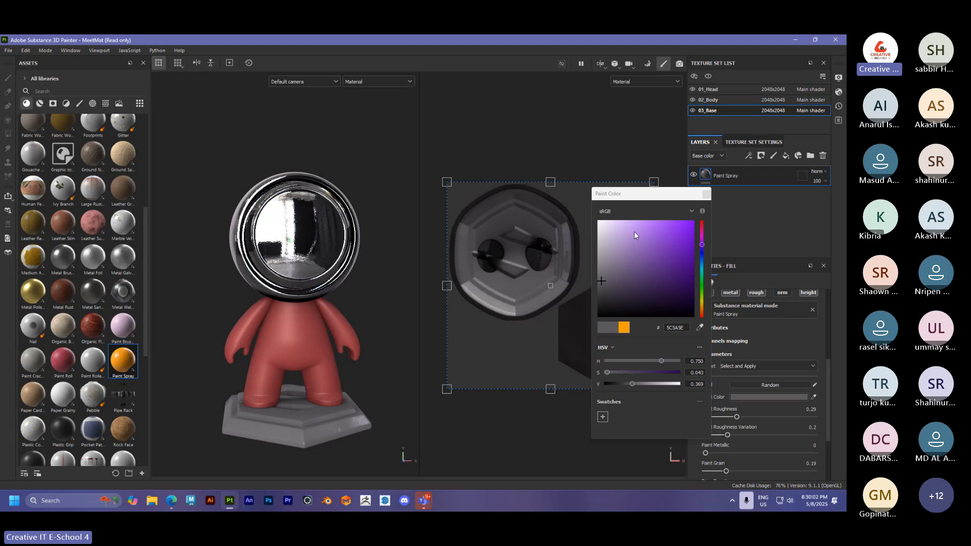
# Set the base's paint color to the muted purple 715D86 and inspect the model under different lighting
pyautogui.click(627, 265)
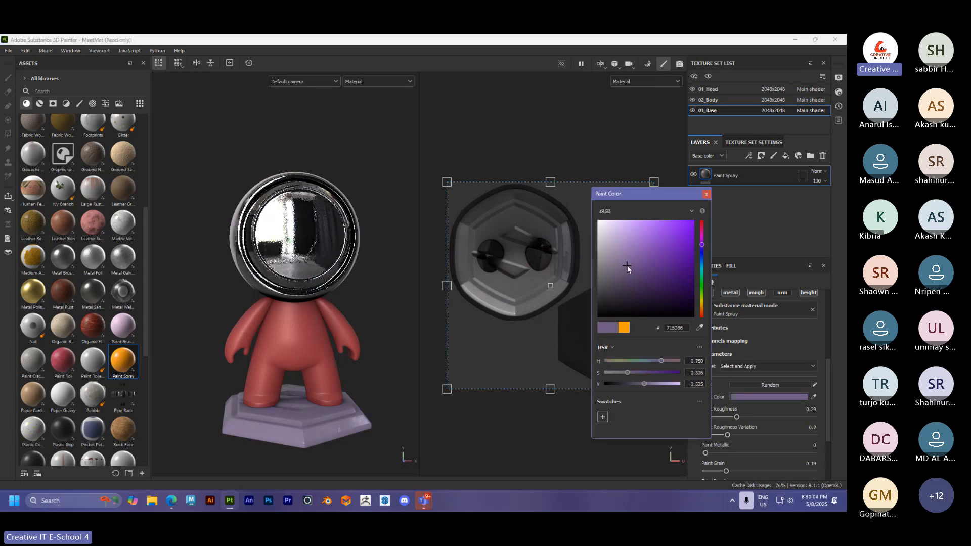
pyautogui.click(706, 193)
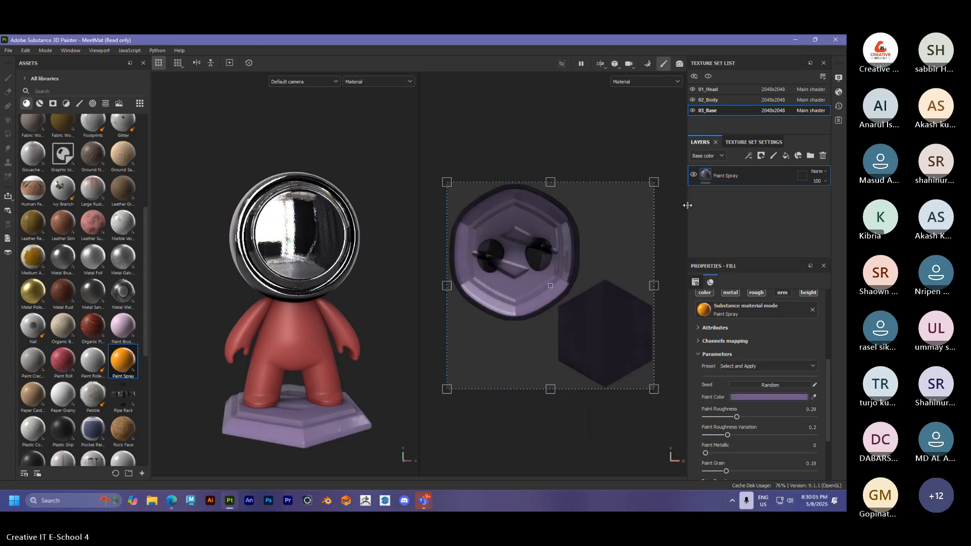
pyautogui.keyDown('alt'); pyautogui.moveTo(342, 264); pyautogui.dragTo(331, 324); pyautogui.keyUp('alt')
pyautogui.keyDown('alt'); pyautogui.moveTo(331, 324); pyautogui.dragTo(331, 326, button='right'); pyautogui.keyUp('alt')
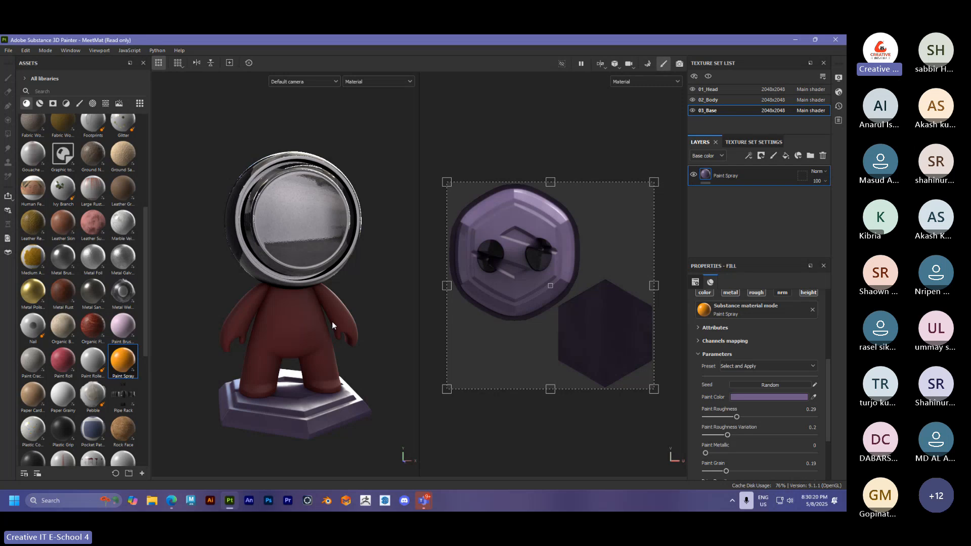
# Review the head's Metal Sandblasted fill settings and rotate the environment lighting to brighten the model's front
pyautogui.click(721, 90)
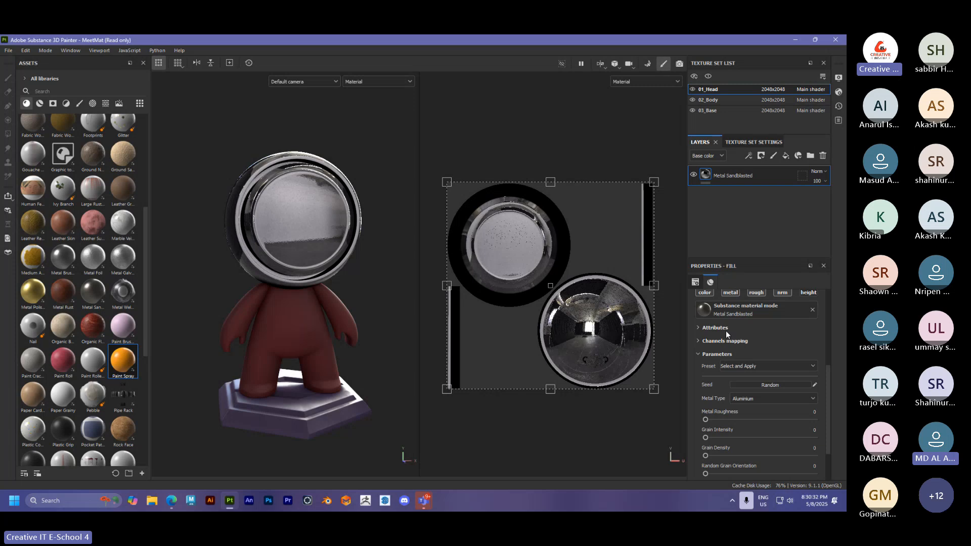
pyautogui.scroll(4, 736, 349)
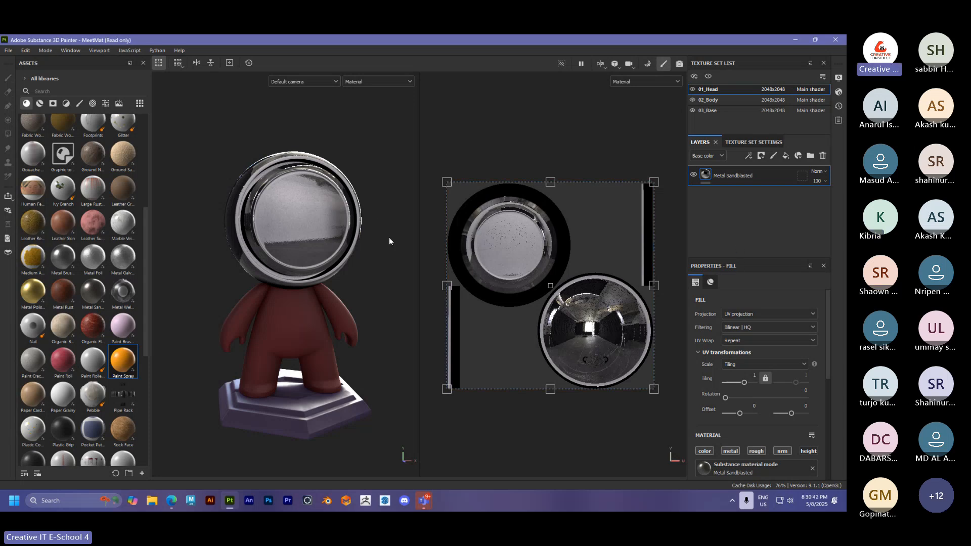
pyautogui.keyDown('shift'); pyautogui.moveTo(387, 233); pyautogui.dragTo(346, 249, button='right'); pyautogui.keyUp('shift')
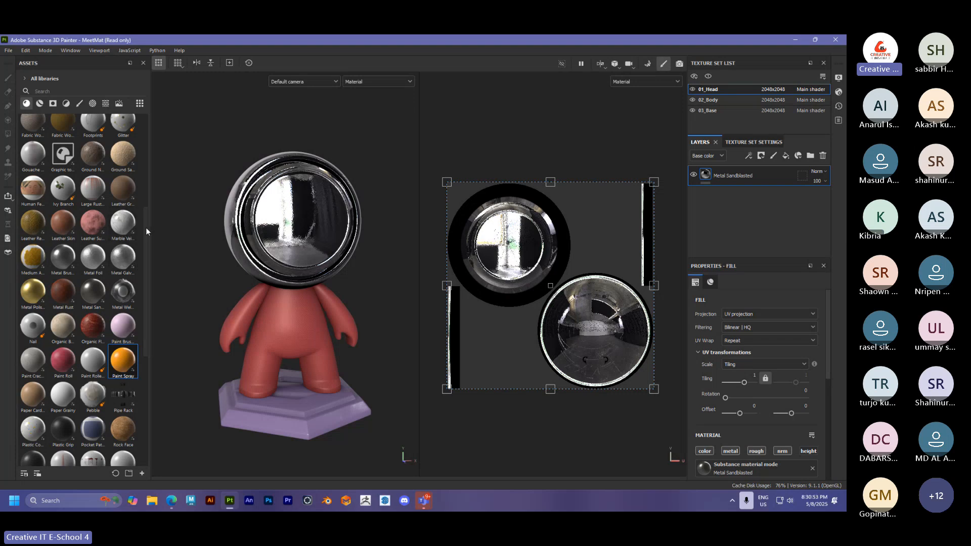
# Try the Carbon Fiber material on the head and delete its layer
pyautogui.moveTo(146, 227); pyautogui.dragTo(154, 128)
pyautogui.moveTo(92, 129); pyautogui.dragTo(303, 205)
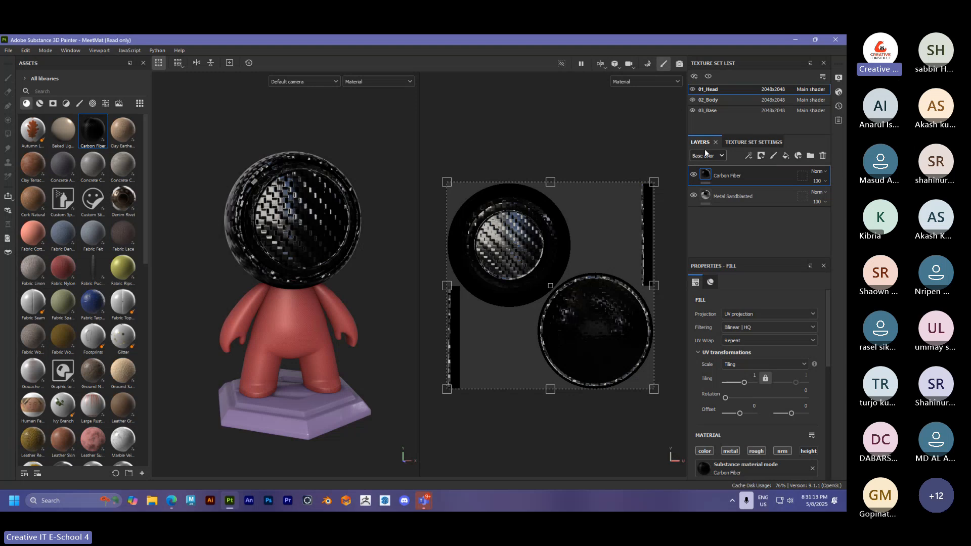
pyautogui.click(823, 155)
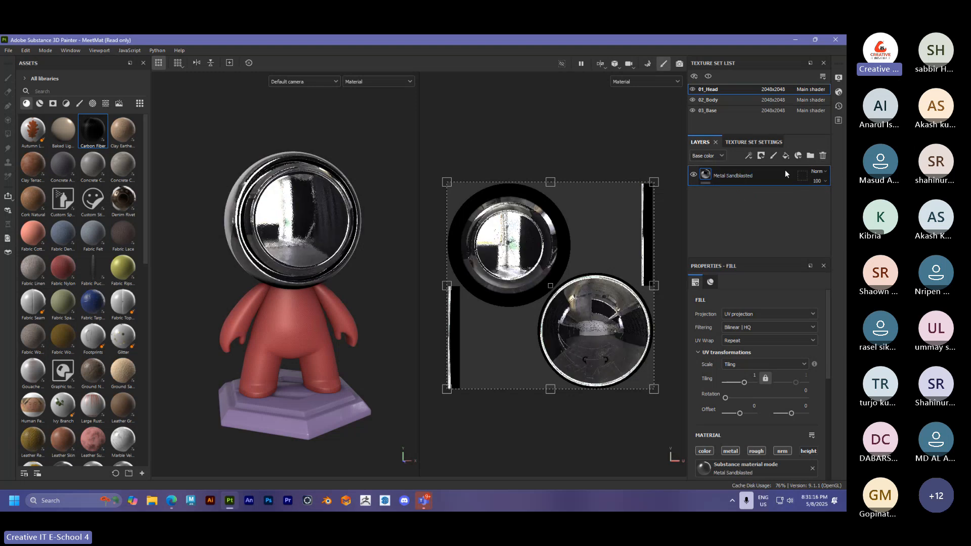
# Delete all remaining layers from the 01_Head, 02_Body and 03_Base texture sets and inspect the bare model
pyautogui.click(823, 155)
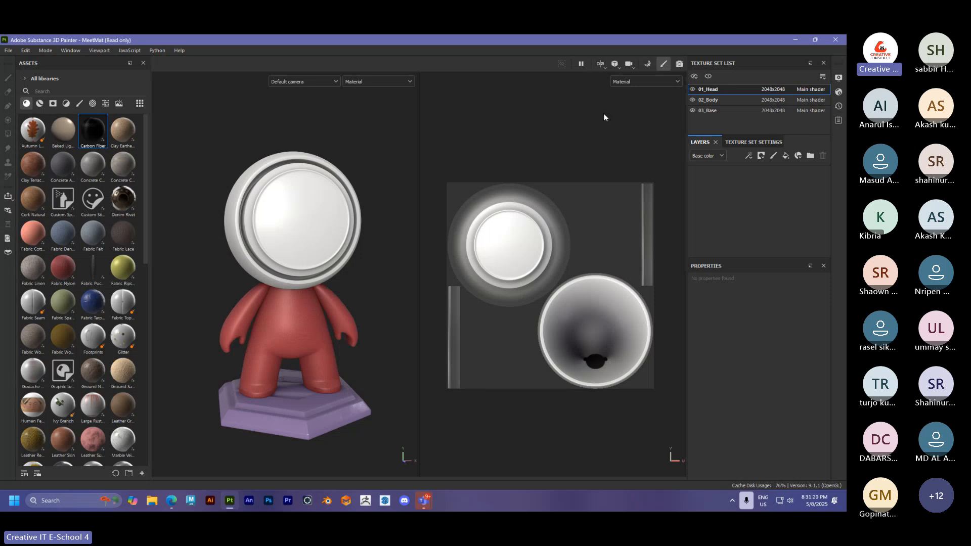
pyautogui.click(711, 101)
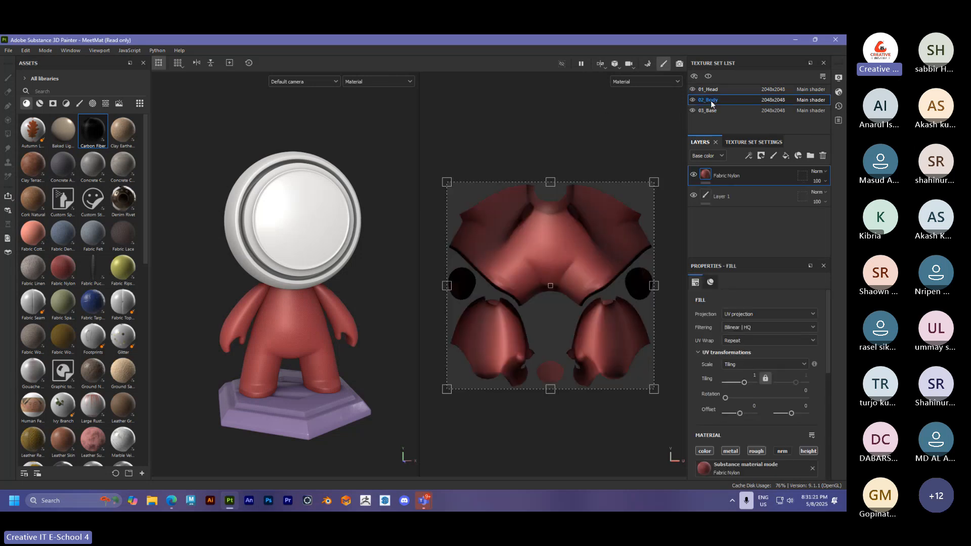
pyautogui.click(823, 155)
pyautogui.click(823, 155)
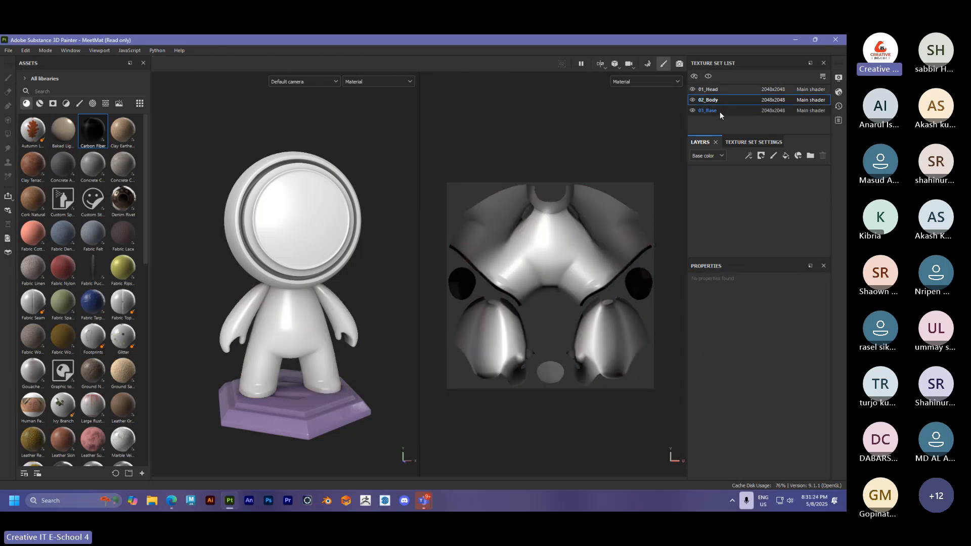
pyautogui.click(711, 111)
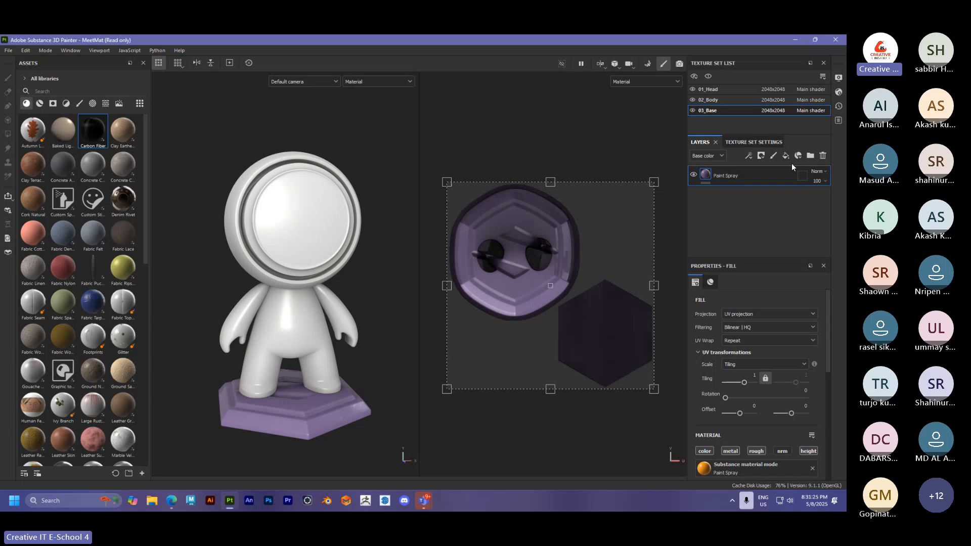
pyautogui.click(821, 156)
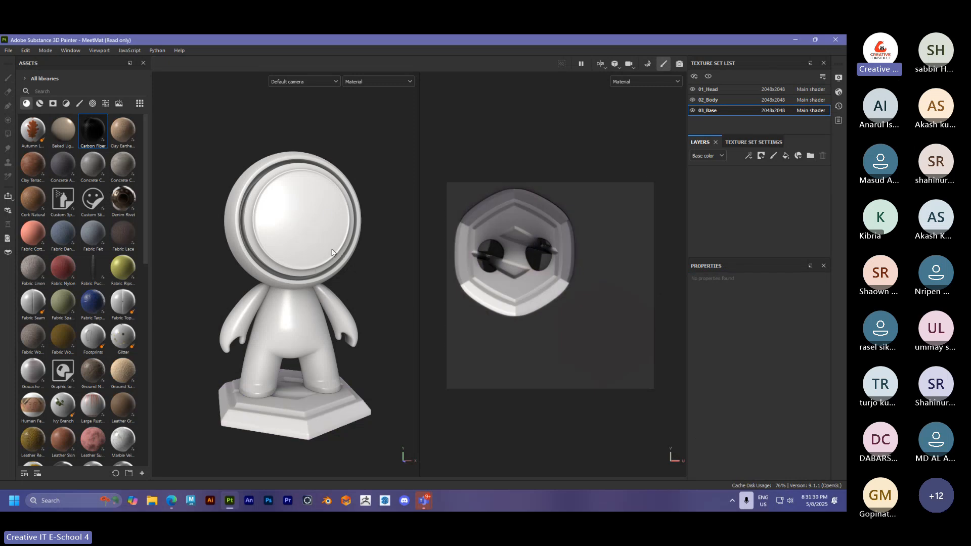
pyautogui.keyDown('alt'); pyautogui.moveTo(327, 246); pyautogui.dragTo(290, 271); pyautogui.keyUp('alt')
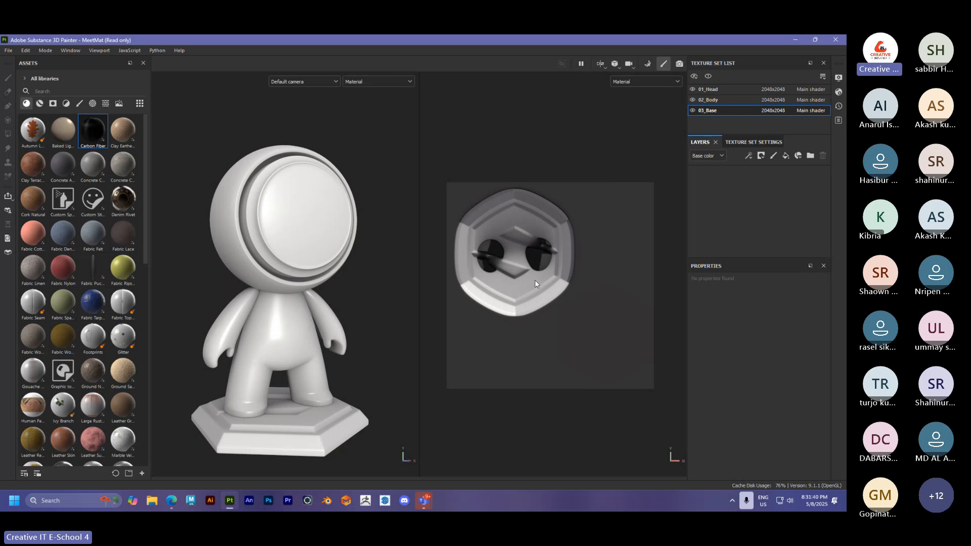
# Try the Custom Sticker and Custom Spray Paint materials on the front of the head and delete both layers
pyautogui.click(710, 103)
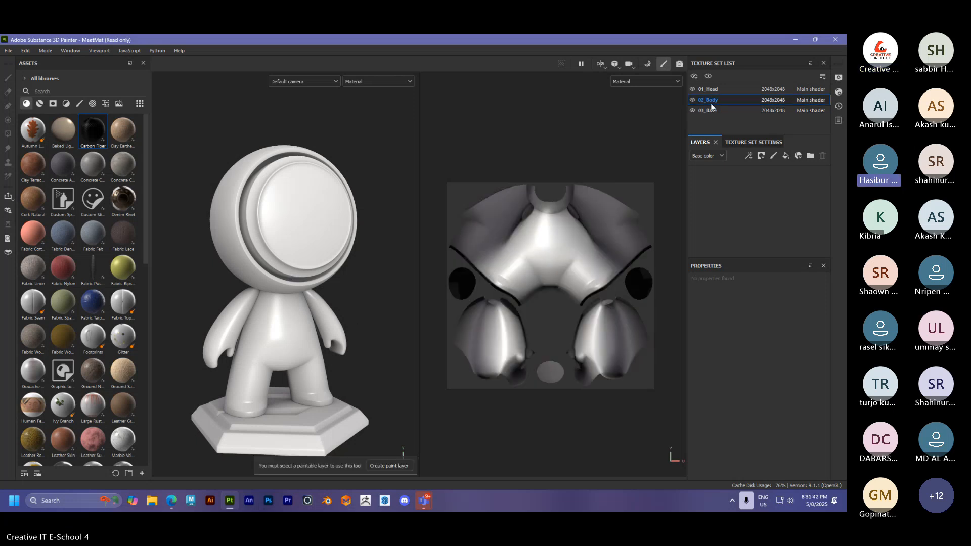
pyautogui.click(708, 89)
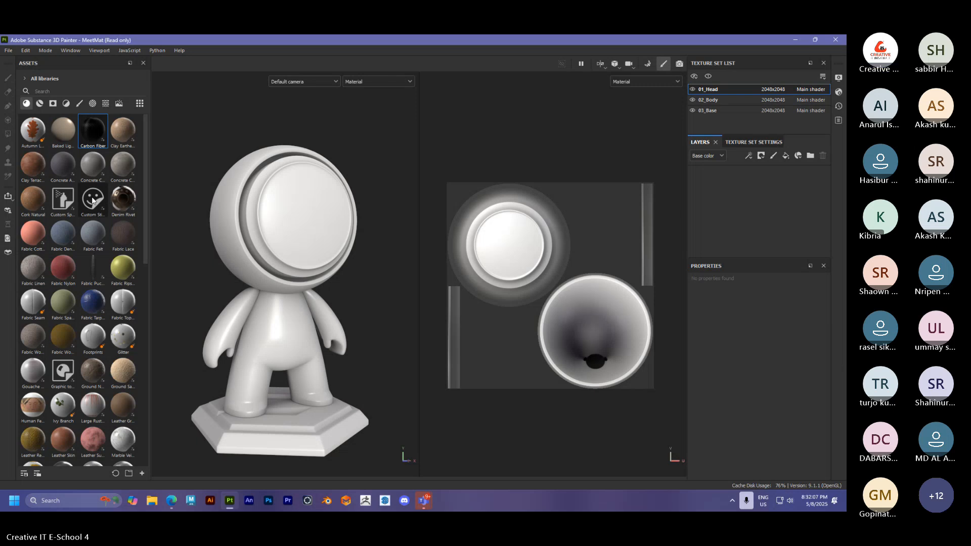
pyautogui.moveTo(93, 200); pyautogui.dragTo(341, 191)
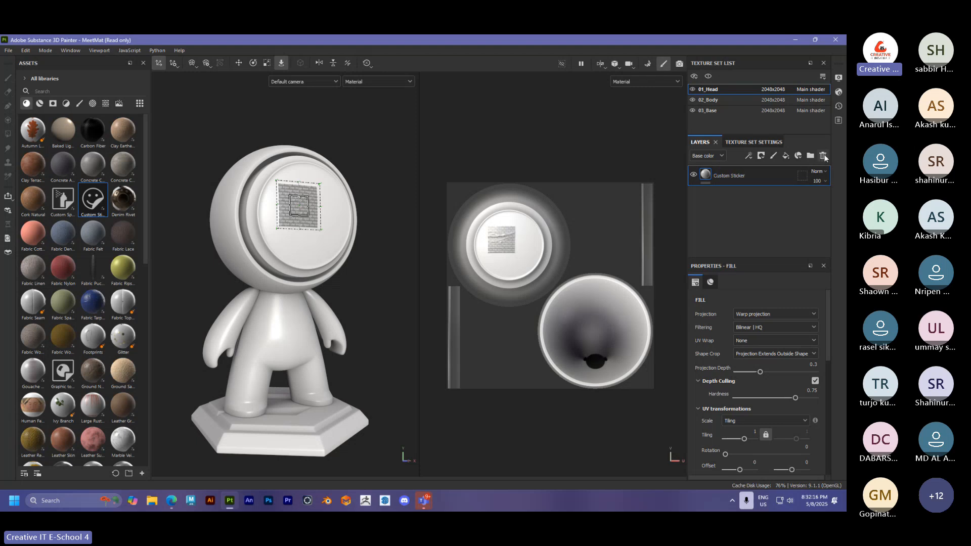
pyautogui.moveTo(63, 200)
pyautogui.mouseDown()
pyautogui.moveTo(172, 263)
pyautogui.moveTo(300, 317)
pyautogui.moveTo(347, 253)
pyautogui.mouseUp()
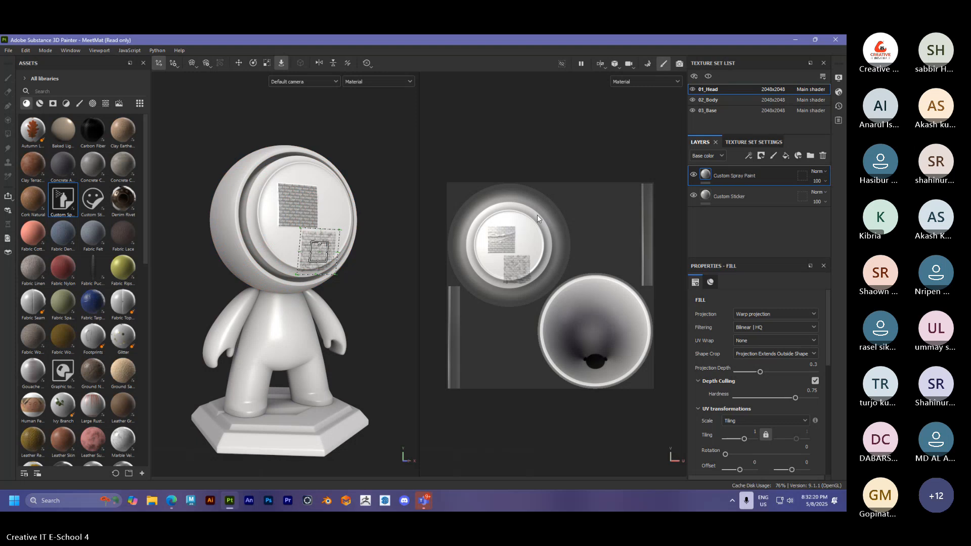
pyautogui.click(826, 156)
pyautogui.click(826, 156)
pyautogui.keyDown('alt'); pyautogui.moveTo(301, 230); pyautogui.dragTo(282, 277); pyautogui.keyUp('alt')
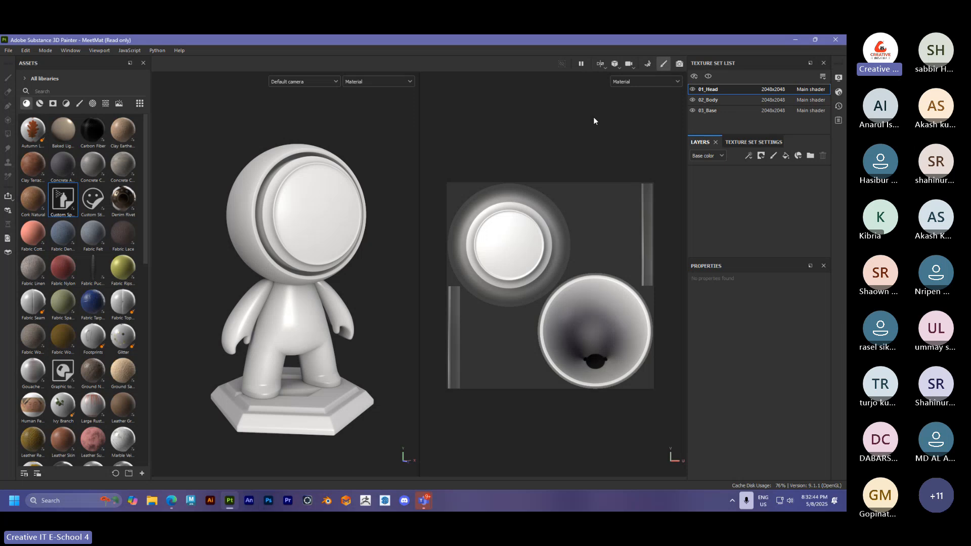
# Add a paint layer to the head, check its layer options and delete the layer
pyautogui.click(773, 157)
pyautogui.rightClick(732, 174)
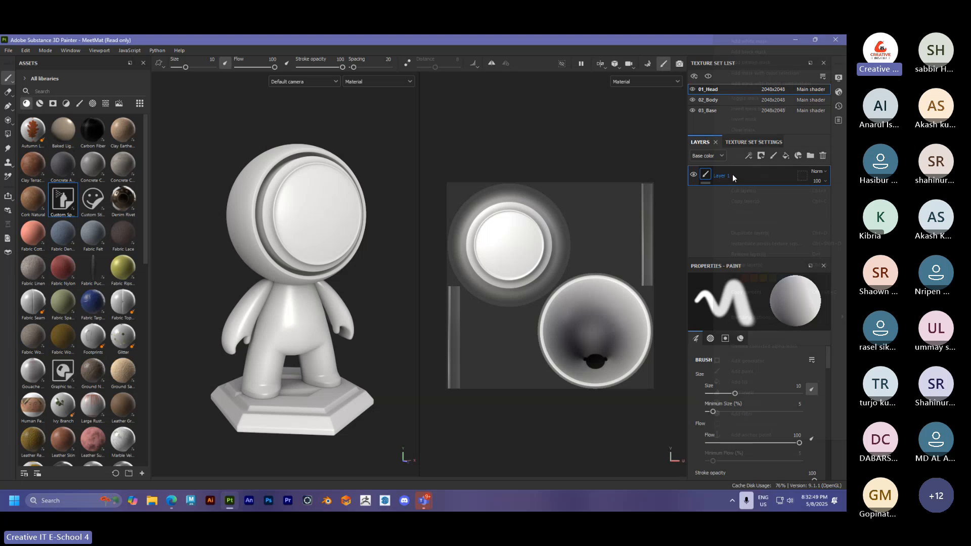
pyautogui.click(702, 215)
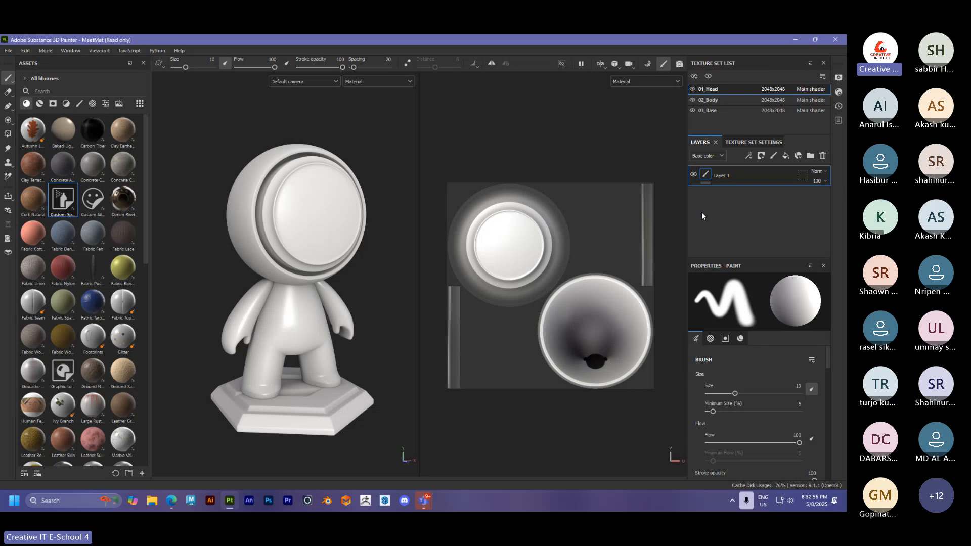
pyautogui.click(822, 156)
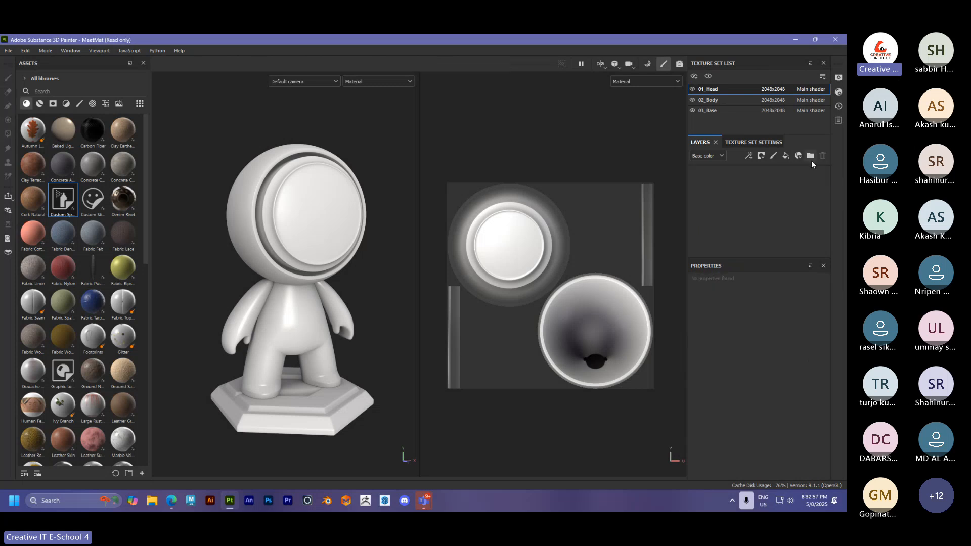
# Add a fill layer to the head, set its base color to the blue-violet 5445D2 and save that color as a swatch
pyautogui.click(785, 156)
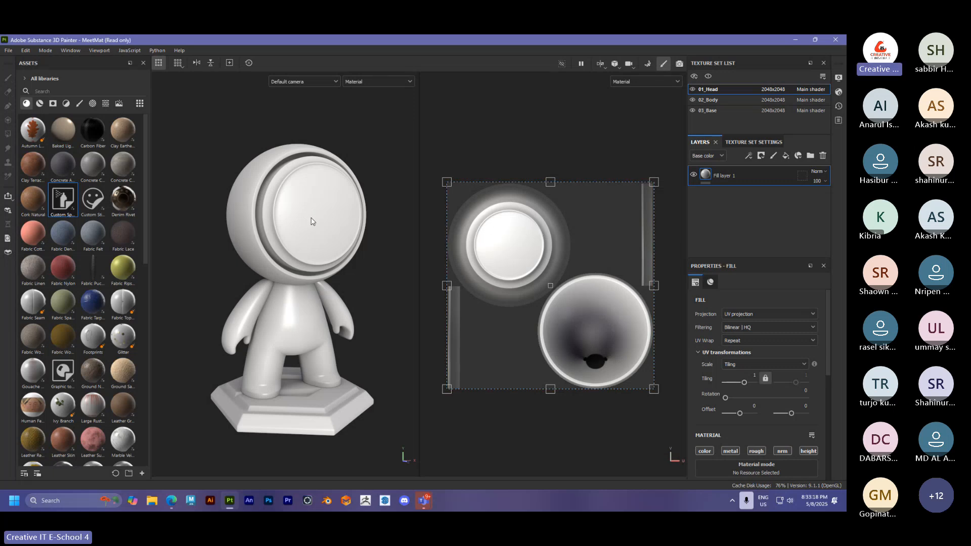
pyautogui.scroll(-5, 728, 341)
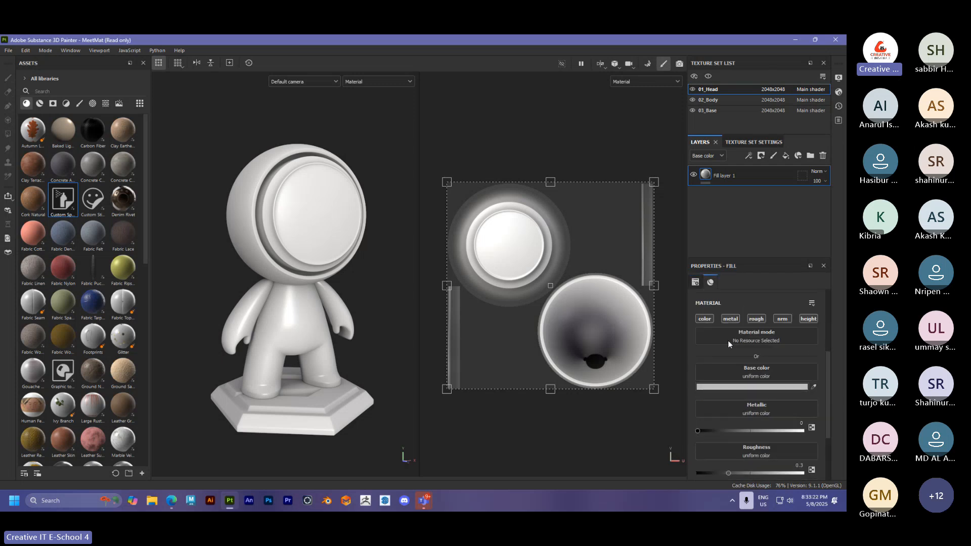
pyautogui.scroll(-1, 727, 341)
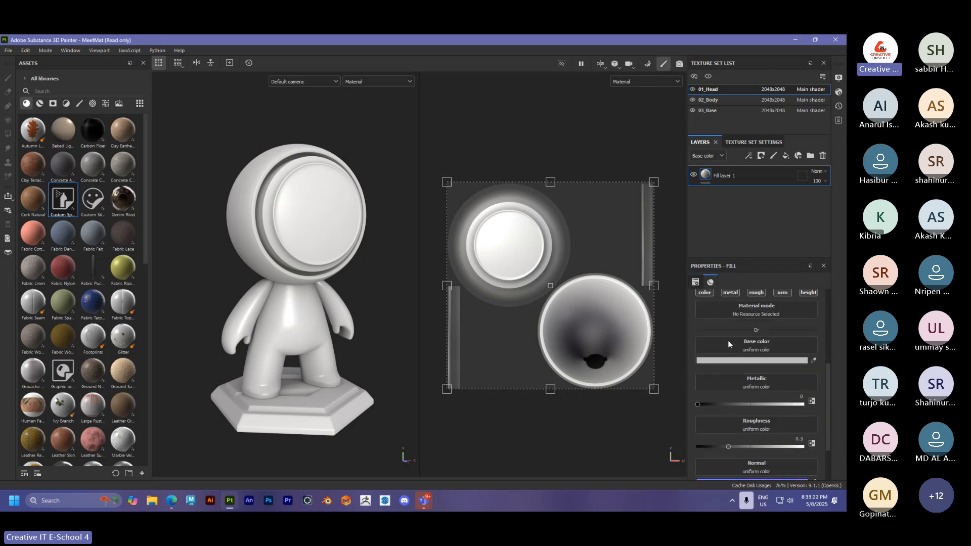
pyautogui.click(769, 360)
pyautogui.moveTo(692, 300); pyautogui.dragTo(731, 284)
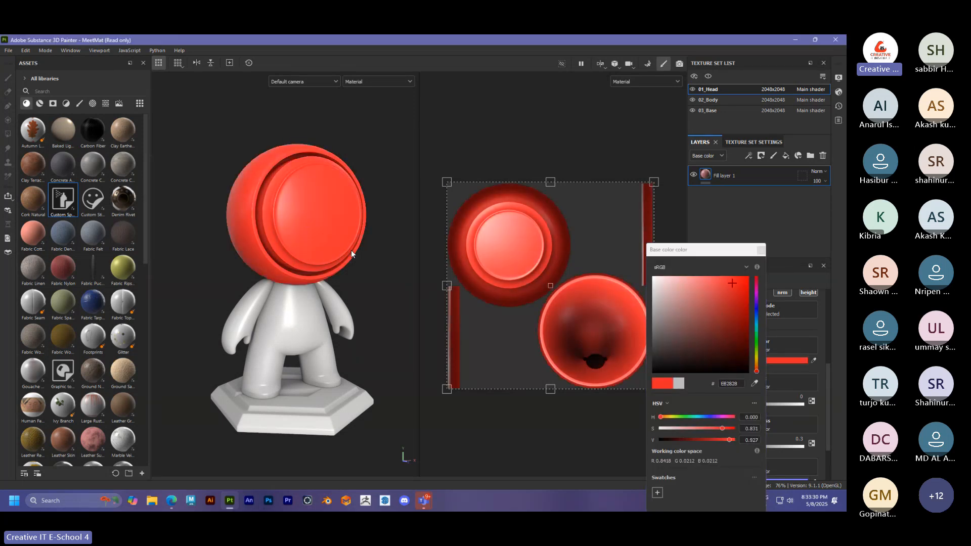
pyautogui.click(756, 306)
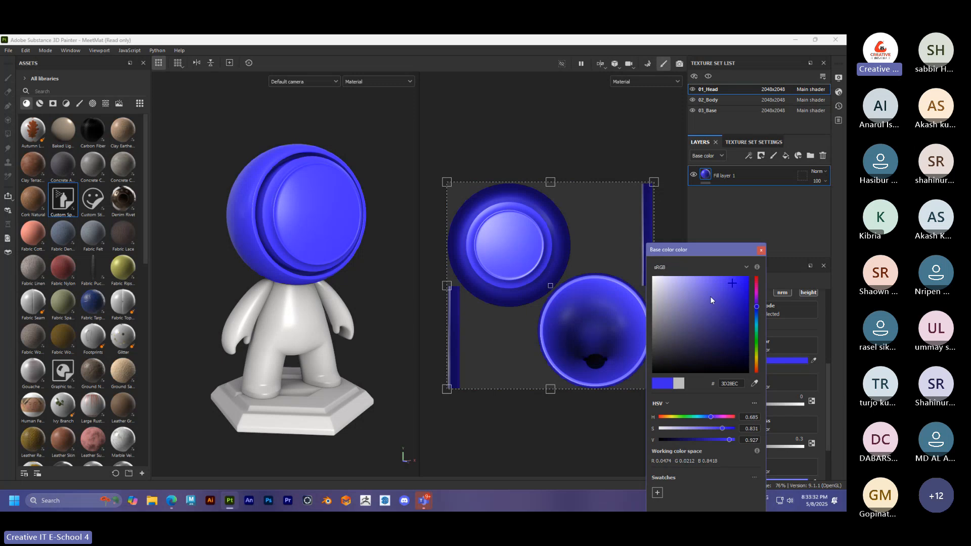
pyautogui.moveTo(710, 297); pyautogui.dragTo(717, 293)
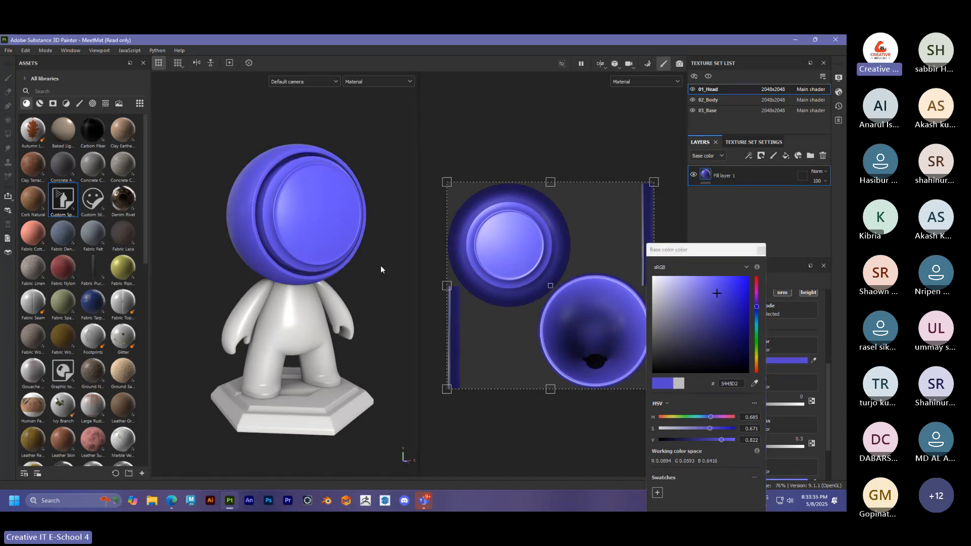
pyautogui.moveTo(718, 250); pyautogui.dragTo(713, 181)
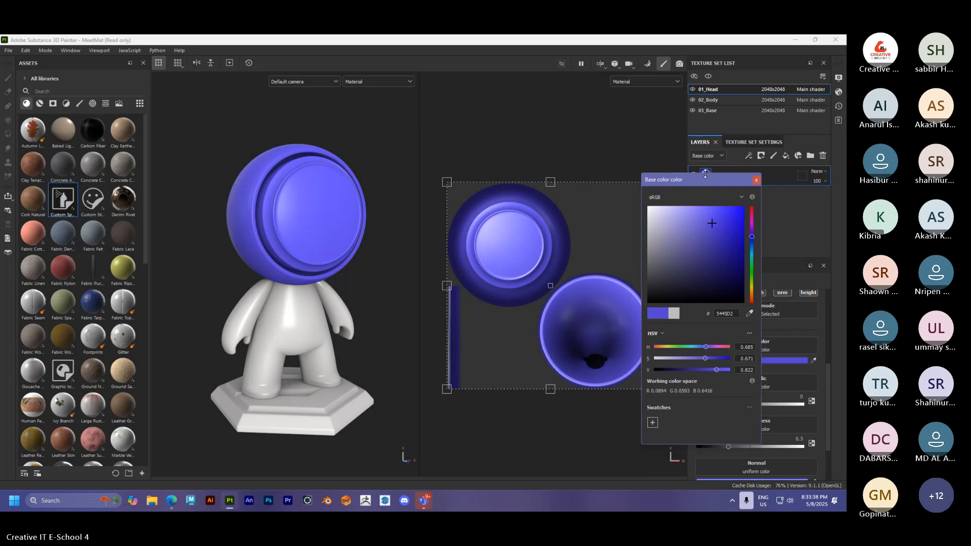
pyautogui.click(653, 423)
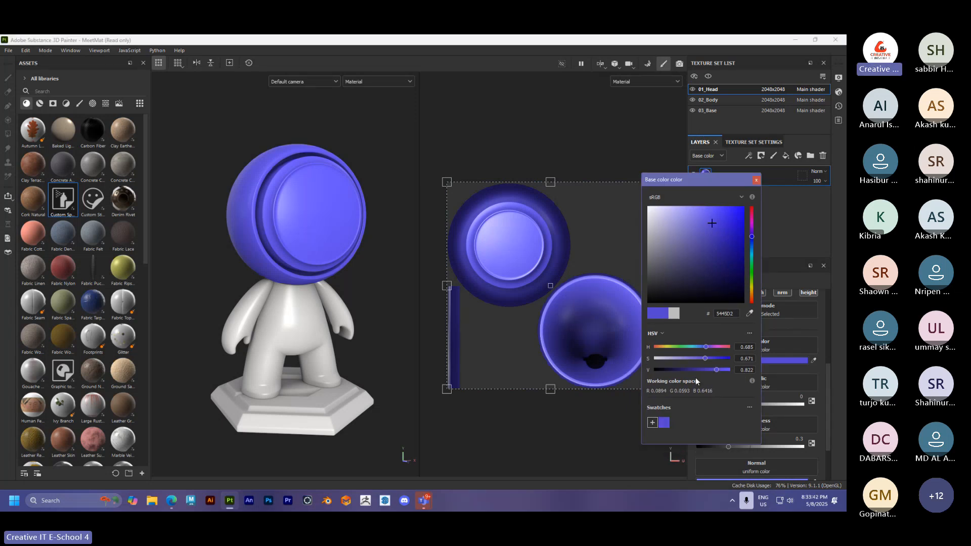
pyautogui.click(483, 272)
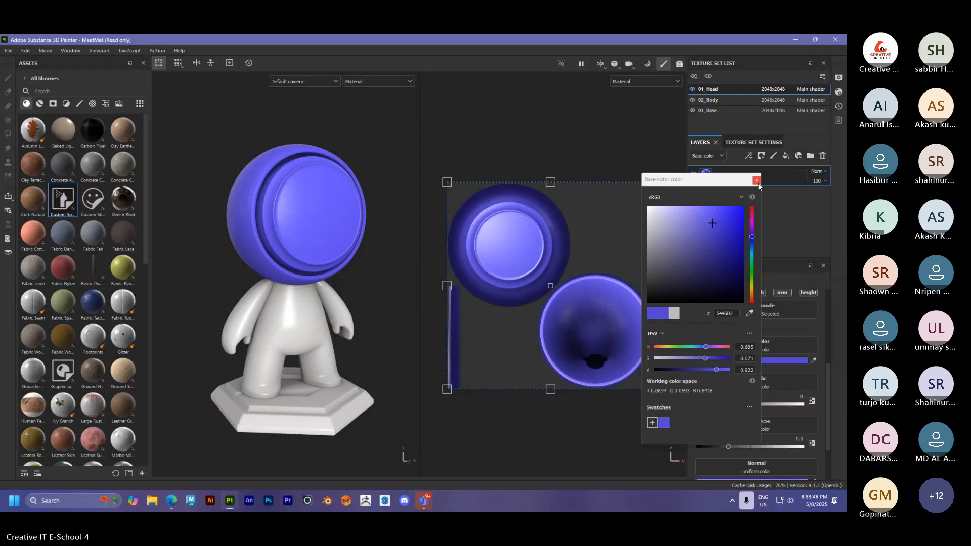
# Preview the base color in the Linear and Raw color spaces, return it to sRGB and close the color picker
pyautogui.click(742, 198)
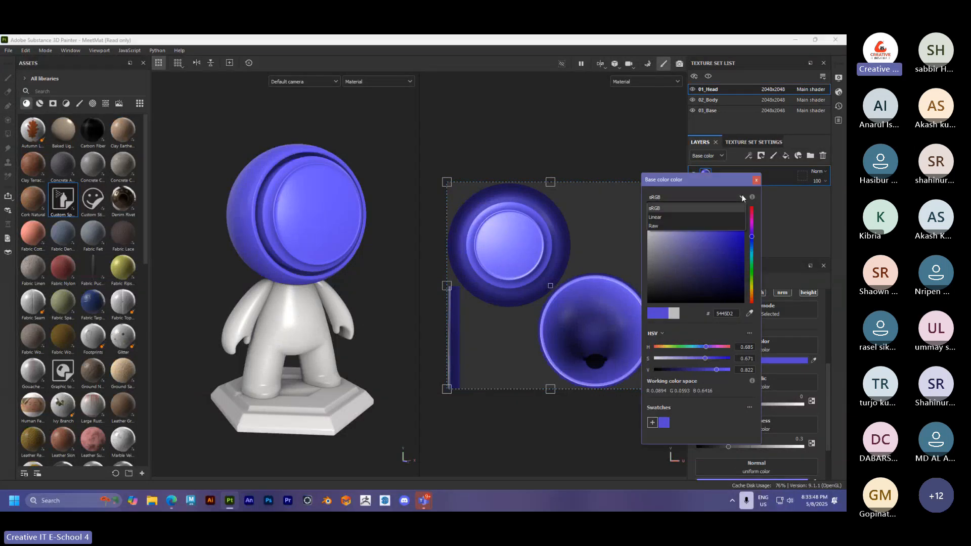
pyautogui.click(665, 217)
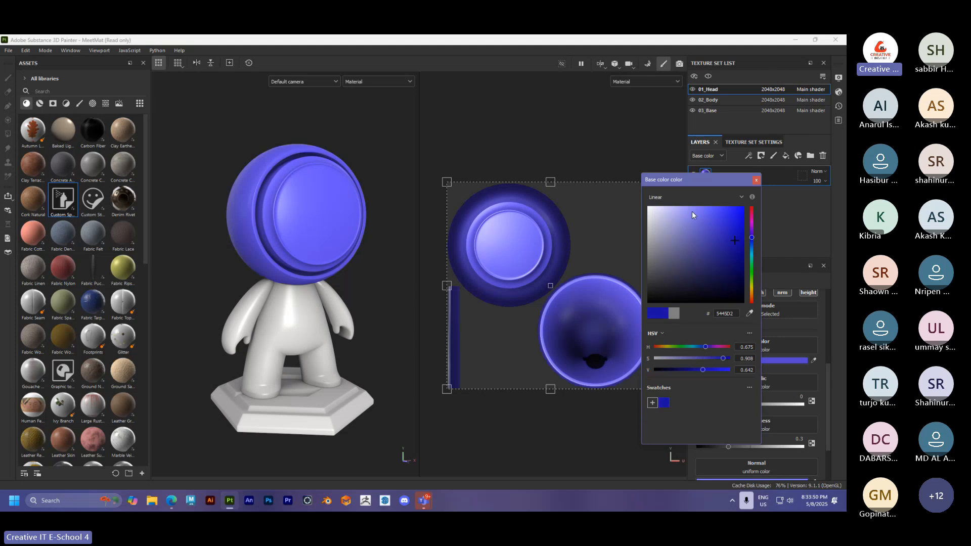
pyautogui.click(742, 198)
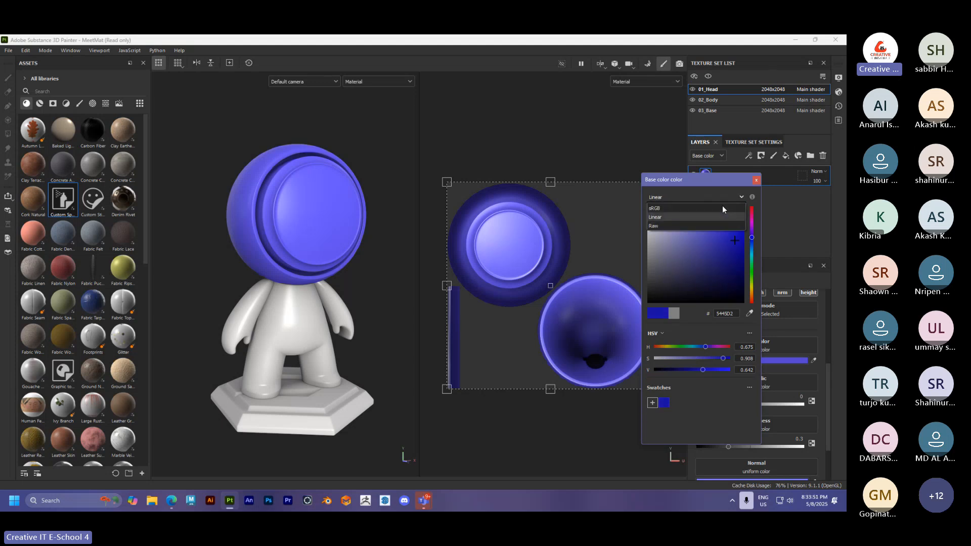
pyautogui.click(679, 227)
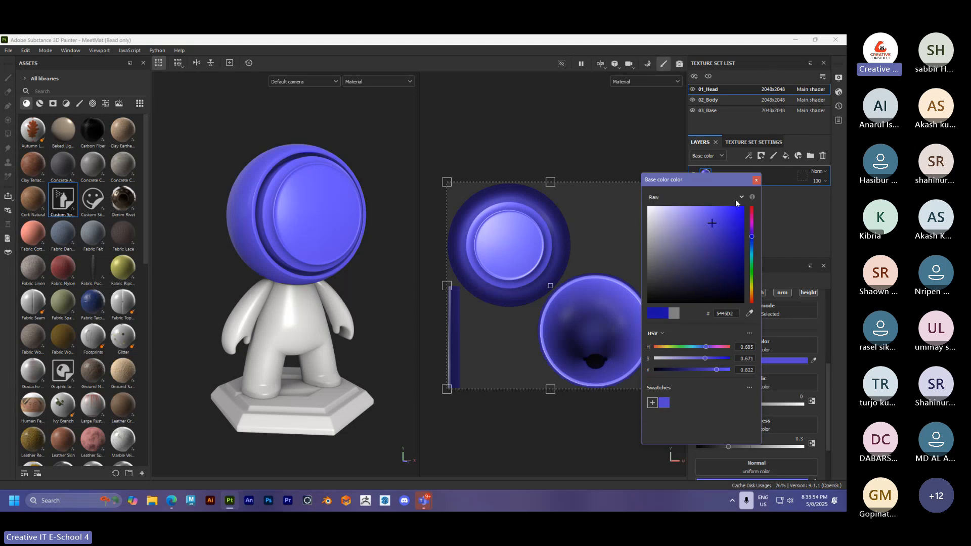
pyautogui.click(735, 199)
pyautogui.click(693, 207)
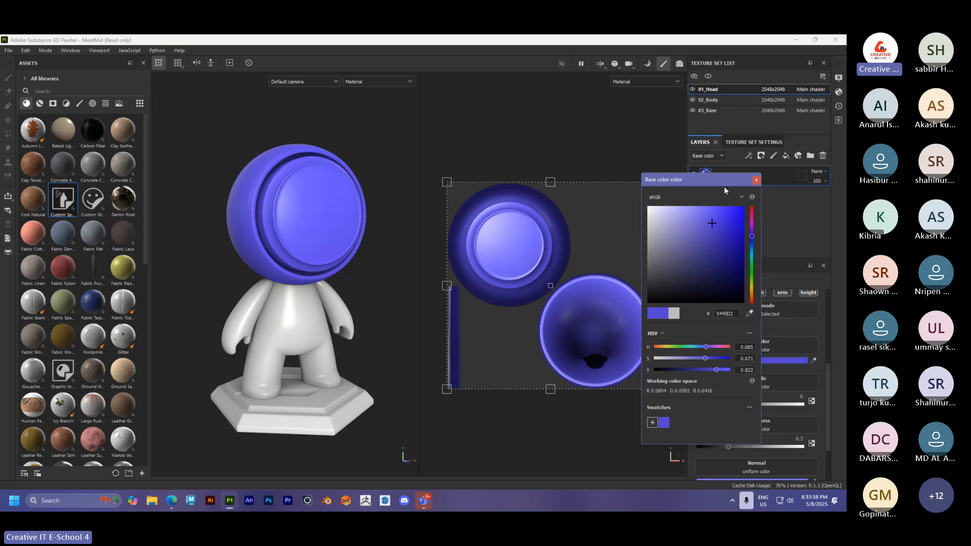
pyautogui.click(755, 180)
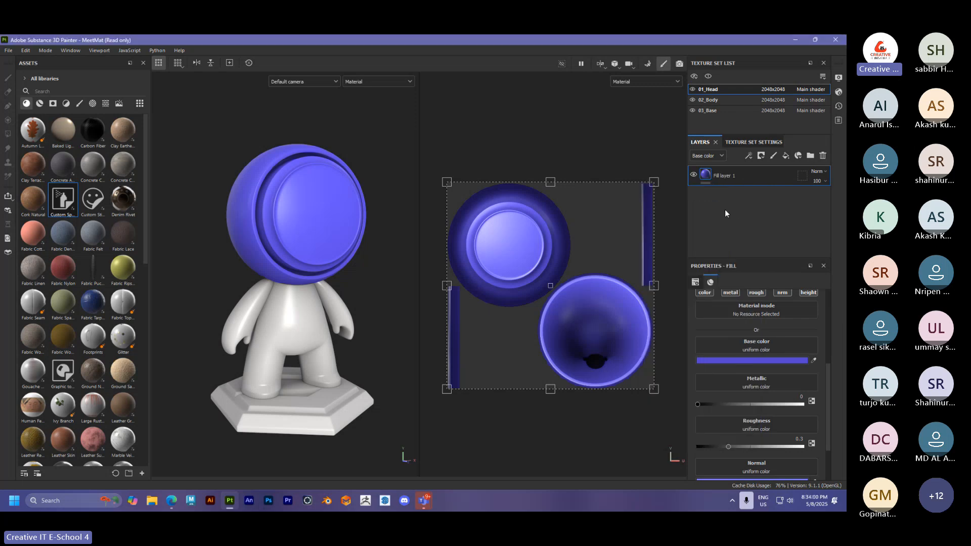
# Raise the head fill layer's metallic value to 1 and rotate the environment lighting to inspect the reflections
pyautogui.scroll(-1, 748, 344)
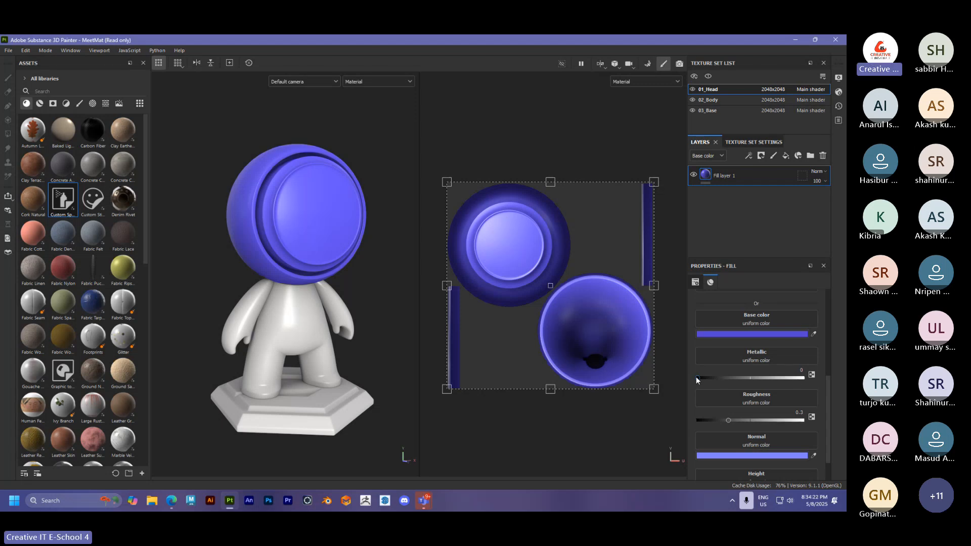
pyautogui.moveTo(697, 379); pyautogui.dragTo(733, 378)
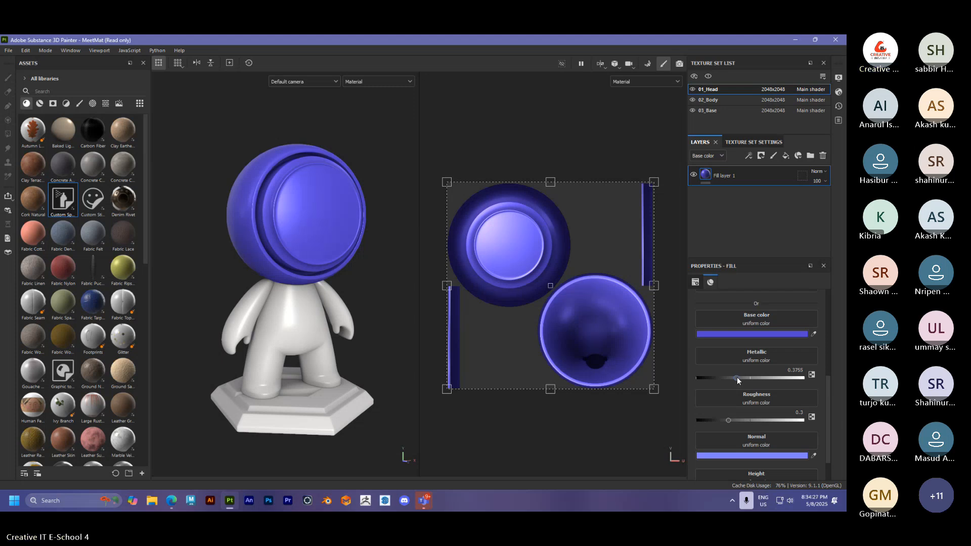
pyautogui.moveTo(741, 378); pyautogui.dragTo(834, 382)
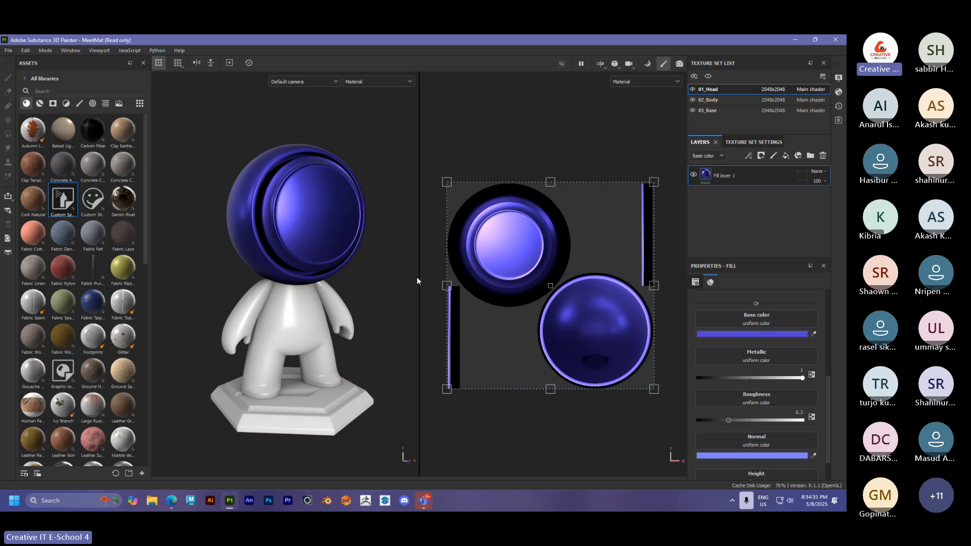
pyautogui.keyDown('alt'); pyautogui.moveTo(315, 288); pyautogui.dragTo(330, 273); pyautogui.keyUp('alt')
pyautogui.keyDown('alt'); pyautogui.moveTo(330, 273); pyautogui.dragTo(335, 312, button='middle'); pyautogui.keyUp('alt')
pyautogui.keyDown('shift'); pyautogui.moveTo(335, 313); pyautogui.dragTo(438, 306, button='right'); pyautogui.keyUp('shift')
# Change the environment map to Bonifacio Street and inspect the model under the new lighting
pyautogui.click(839, 91)
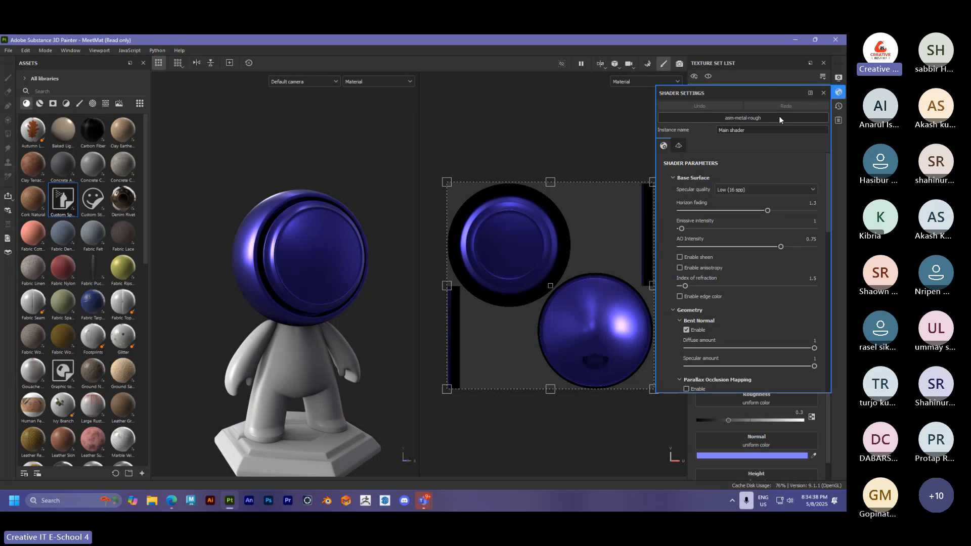
pyautogui.click(839, 77)
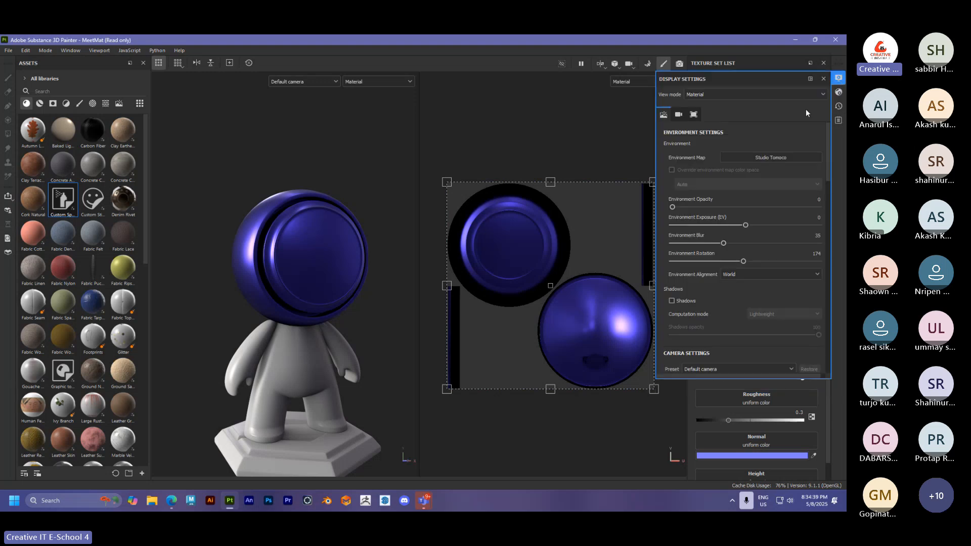
pyautogui.click(770, 158)
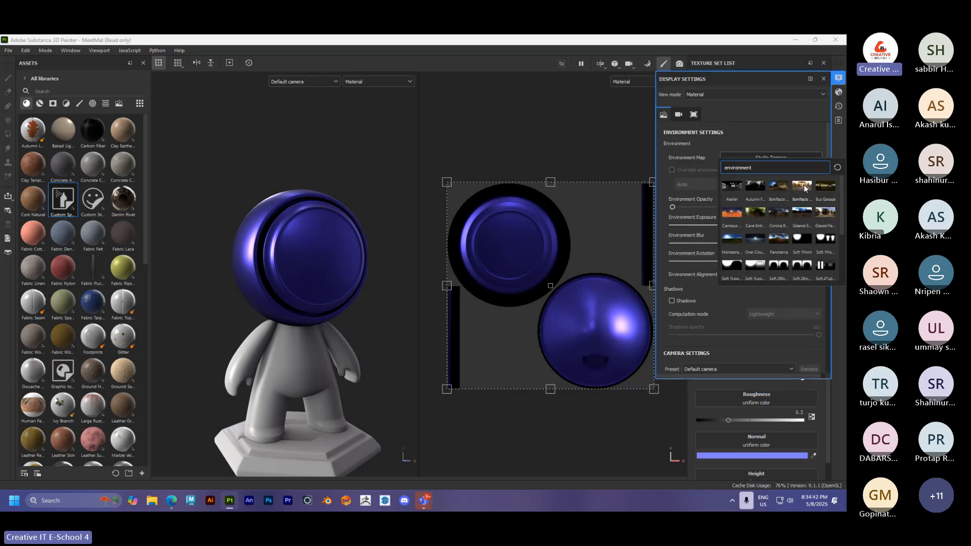
pyautogui.click(803, 185)
pyautogui.keyDown('alt'); pyautogui.moveTo(323, 266); pyautogui.dragTo(334, 268); pyautogui.keyUp('alt')
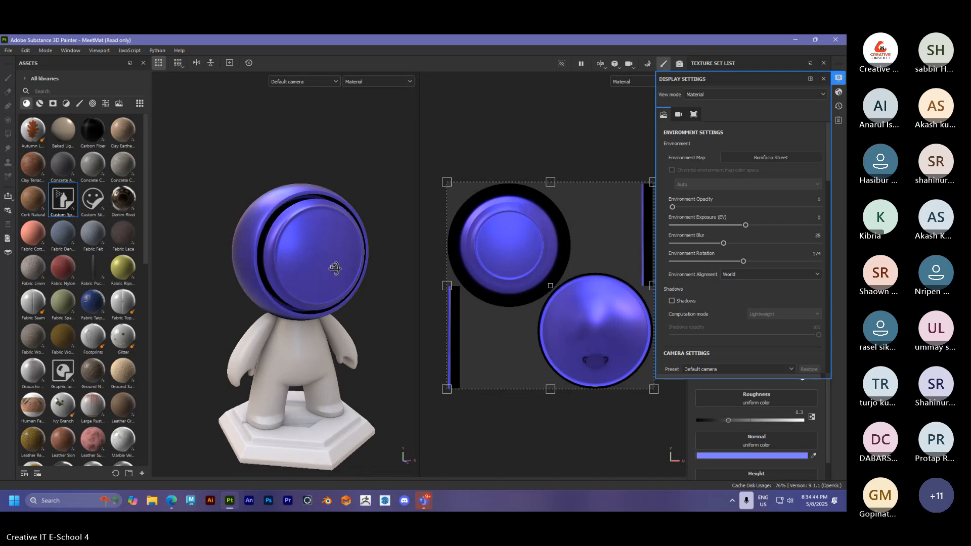
pyautogui.scroll(1, 335, 268)
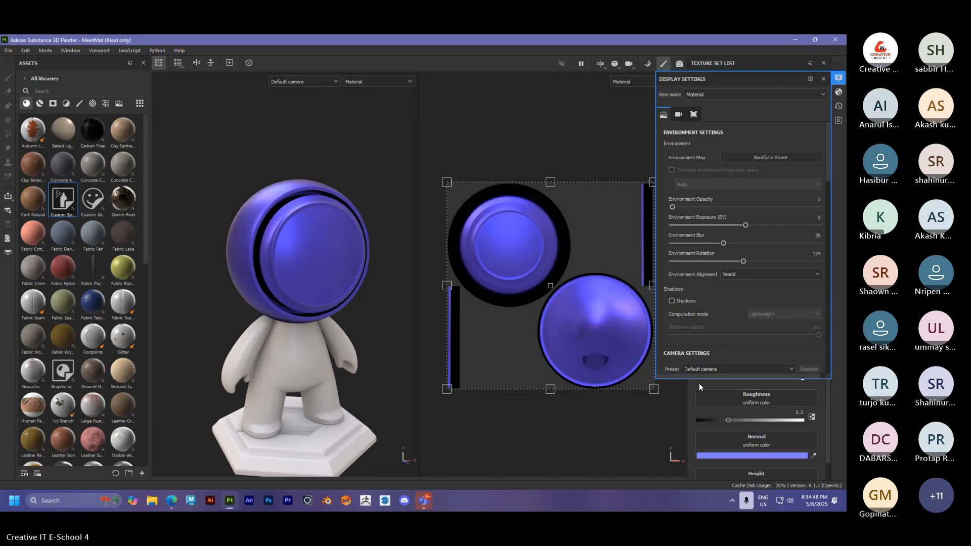
pyautogui.click(824, 78)
# Compare the head fill layer with metallic at 0 and at 1, inspecting the head up close
pyautogui.moveTo(753, 378); pyautogui.dragTo(698, 378)
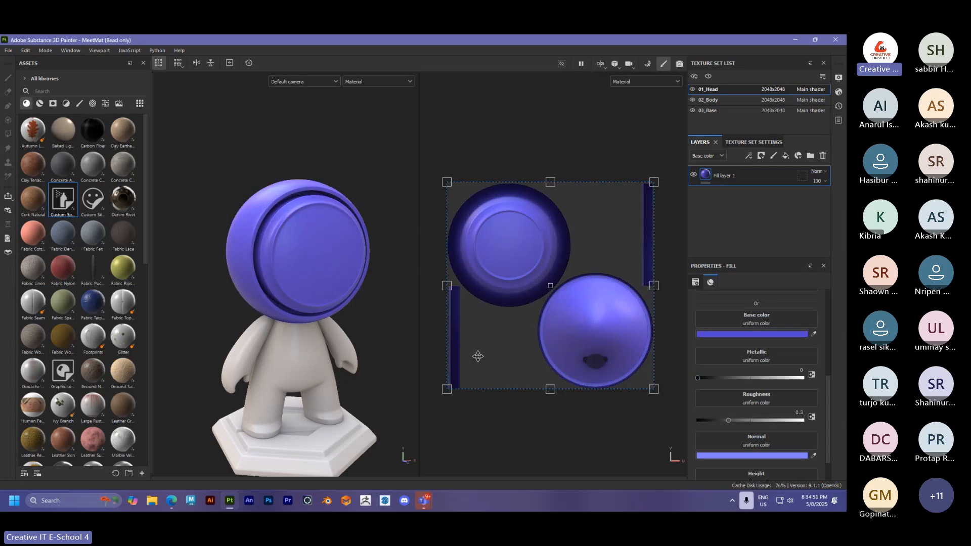
pyautogui.keyDown('alt'); pyautogui.moveTo(324, 298); pyautogui.dragTo(368, 326); pyautogui.keyUp('alt')
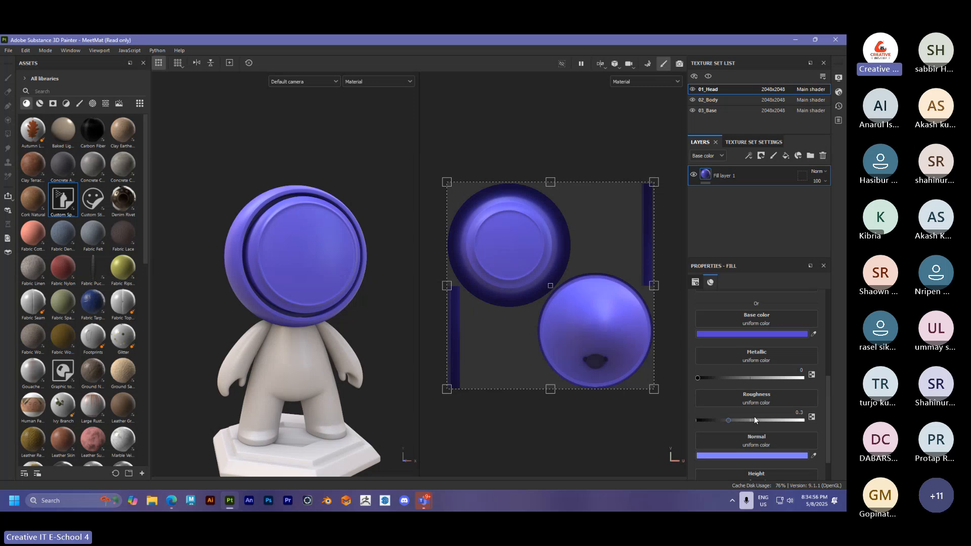
pyautogui.moveTo(699, 377); pyautogui.dragTo(833, 387)
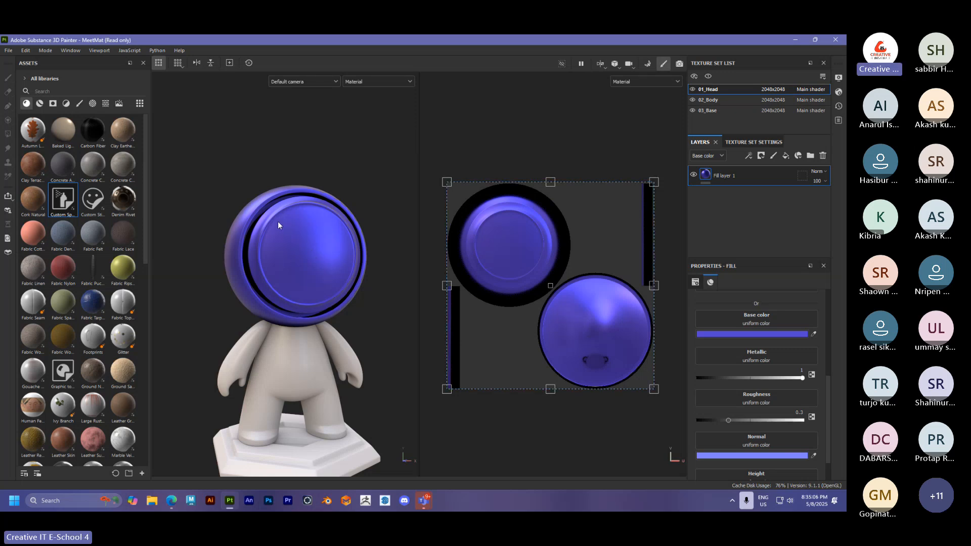
pyautogui.keyDown('alt'); pyautogui.moveTo(303, 250); pyautogui.dragTo(311, 283); pyautogui.keyUp('alt')
pyautogui.keyDown('alt'); pyautogui.moveTo(311, 283); pyautogui.dragTo(296, 295, button='middle'); pyautogui.keyUp('alt')
pyautogui.keyDown('alt'); pyautogui.moveTo(296, 295); pyautogui.dragTo(347, 303, button='right'); pyautogui.keyUp('alt')
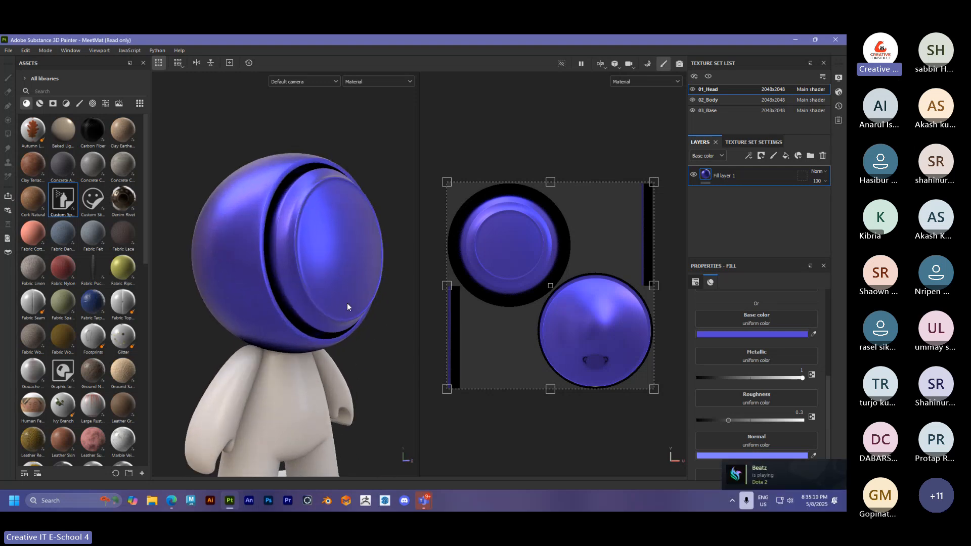
# Lower the head fill layer's roughness to 0 and rotate the model and environment lighting to inspect the reflections
pyautogui.keyDown('alt'); pyautogui.moveTo(346, 303); pyautogui.dragTo(315, 292); pyautogui.keyUp('alt')
pyautogui.keyDown('alt'); pyautogui.moveTo(301, 291); pyautogui.dragTo(296, 332, button='middle'); pyautogui.keyUp('alt')
pyautogui.keyDown('alt'); pyautogui.moveTo(281, 323); pyautogui.dragTo(331, 316, button='right'); pyautogui.keyUp('alt')
pyautogui.keyDown('alt'); pyautogui.moveTo(331, 316); pyautogui.dragTo(305, 304); pyautogui.keyUp('alt')
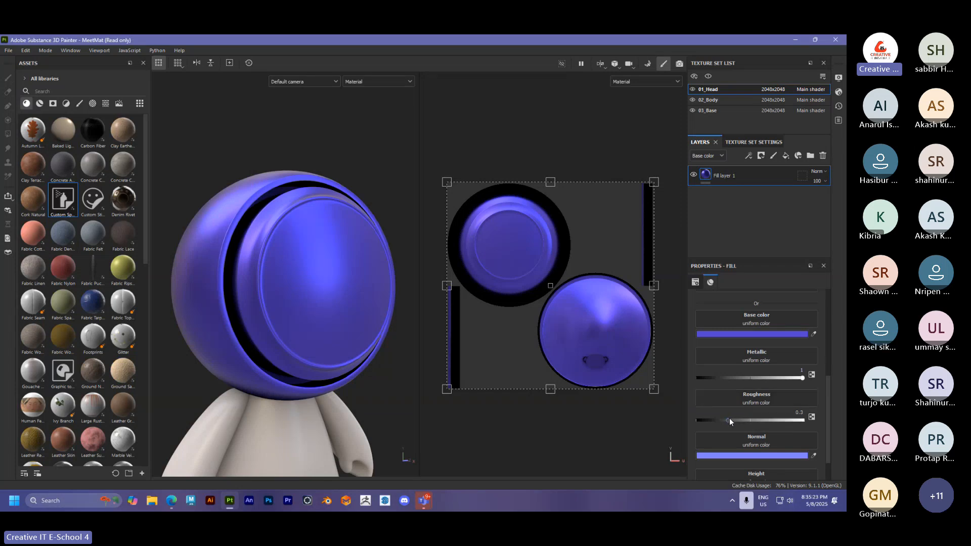
pyautogui.moveTo(728, 418); pyautogui.dragTo(689, 419)
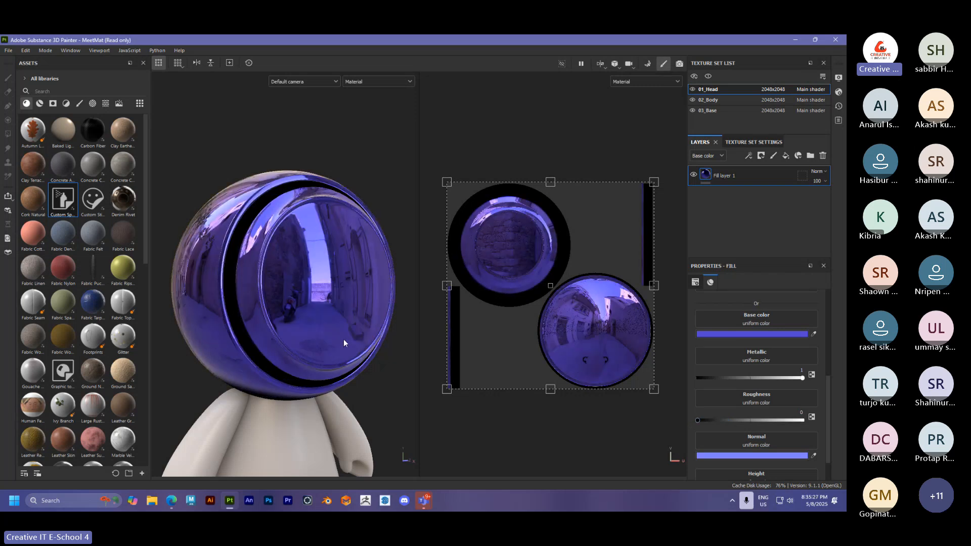
pyautogui.keyDown('alt'); pyautogui.moveTo(343, 339); pyautogui.dragTo(299, 333); pyautogui.keyUp('alt')
pyautogui.keyDown('shift'); pyautogui.moveTo(299, 333); pyautogui.dragTo(384, 332, button='right'); pyautogui.keyUp('shift')
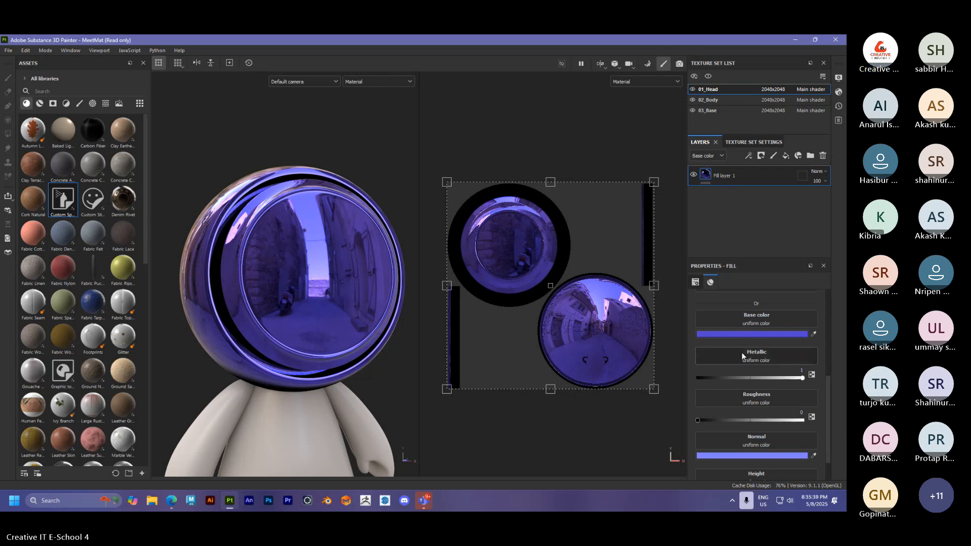
# Change the head fill layer's base color to white, darken it to grey 949494 and close the color picker
pyautogui.click(739, 335)
pyautogui.moveTo(672, 259); pyautogui.dragTo(634, 183)
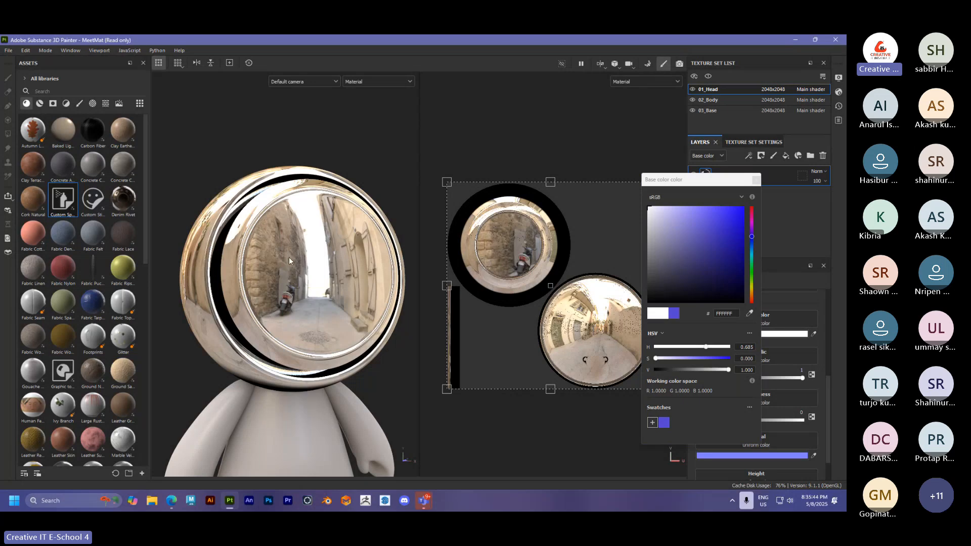
pyautogui.moveTo(649, 208); pyautogui.dragTo(630, 247)
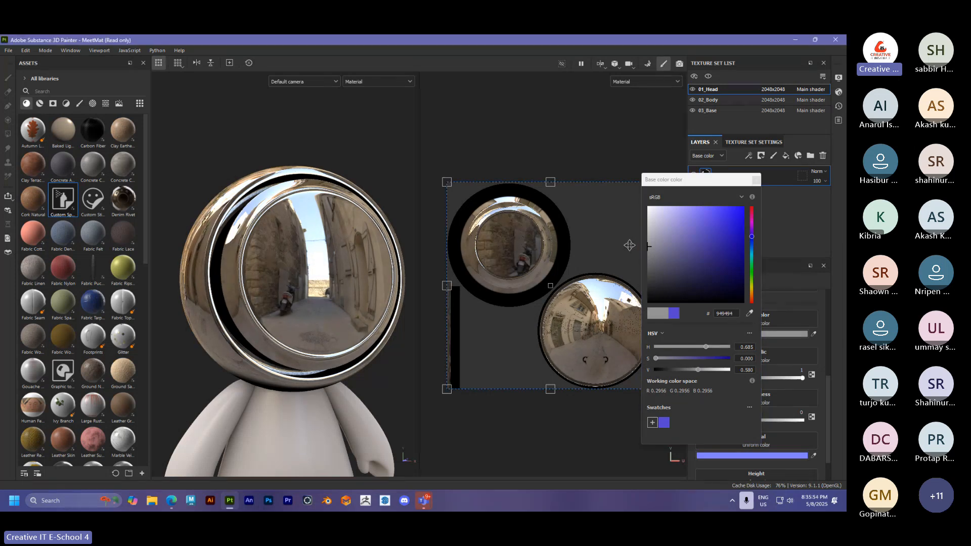
pyautogui.click(756, 180)
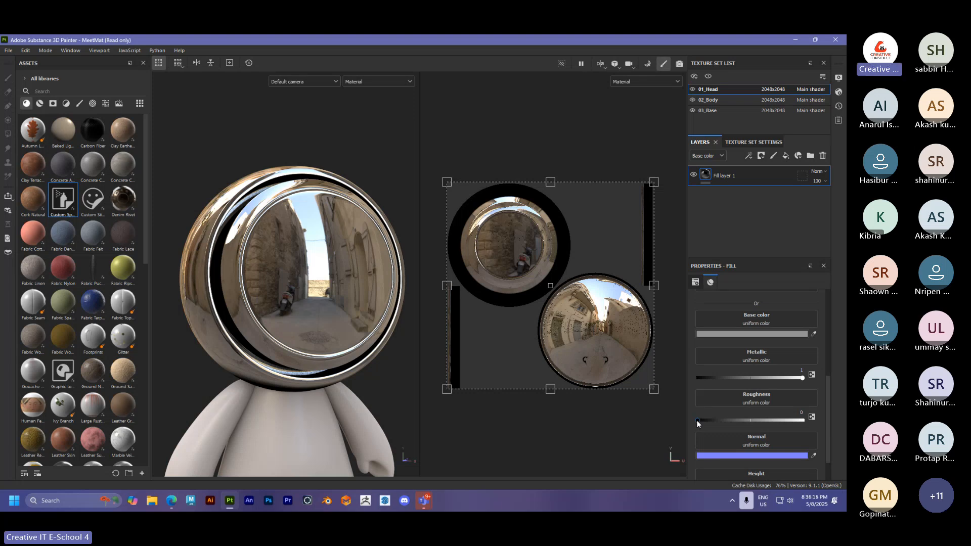
# Raise the head fill layer's roughness to 1 and lower its metallic value to 0
pyautogui.moveTo(697, 420); pyautogui.dragTo(723, 420)
pyautogui.moveTo(732, 421); pyautogui.dragTo(828, 418)
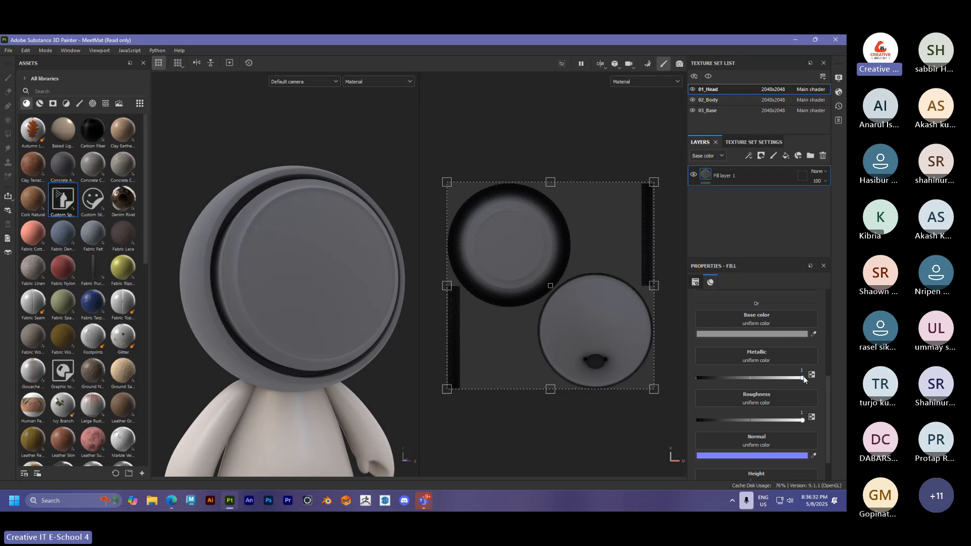
pyautogui.moveTo(804, 379); pyautogui.dragTo(697, 380)
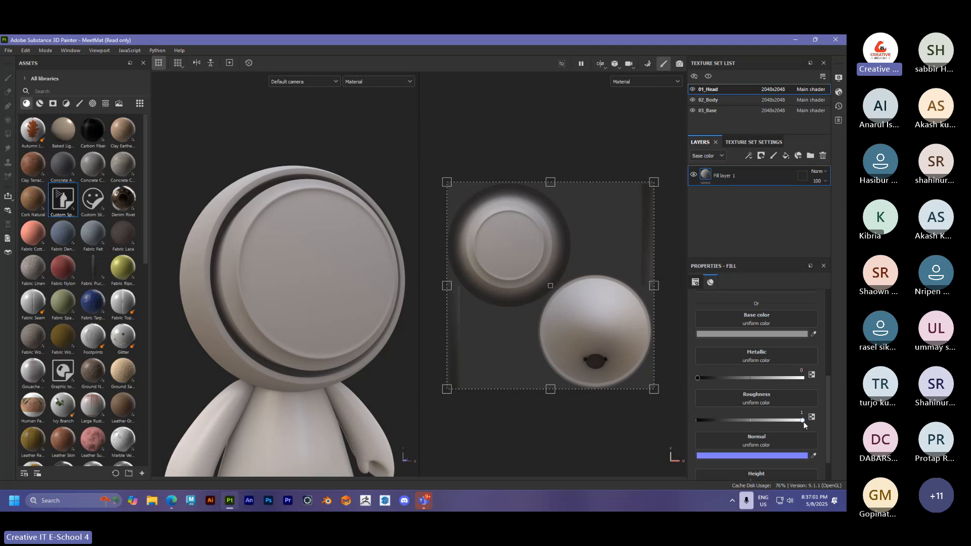
# Set the head fill layer's roughness to 0, inspect the glossy non-metallic look under rotated lighting, and raise metallic to 1
pyautogui.moveTo(786, 422); pyautogui.dragTo(658, 429)
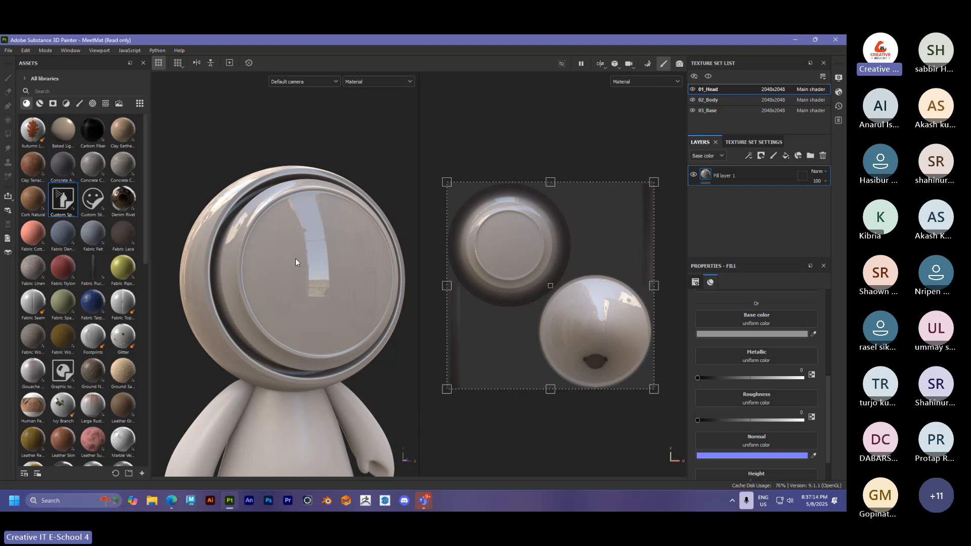
pyautogui.keyDown('shift'); pyautogui.moveTo(295, 259); pyautogui.dragTo(378, 285, button='right'); pyautogui.keyUp('shift')
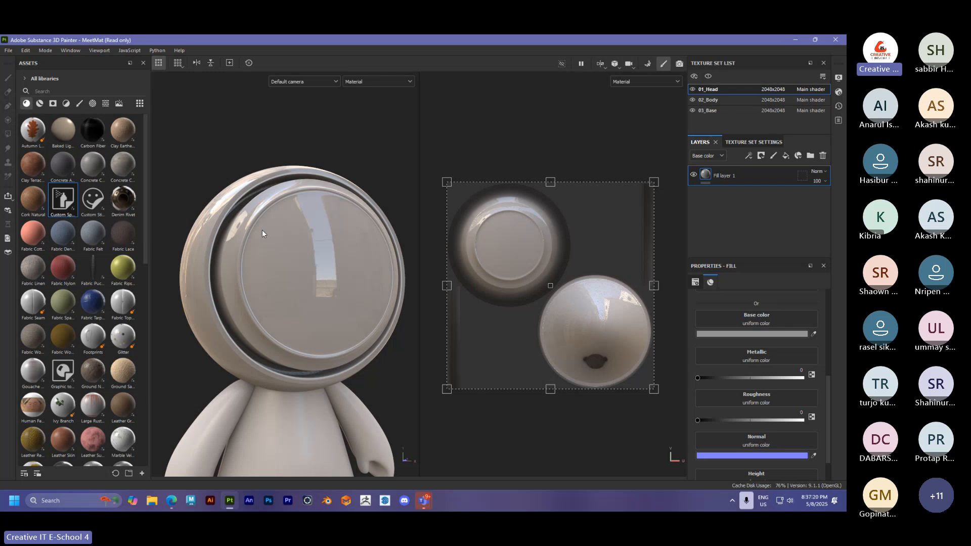
pyautogui.moveTo(697, 378); pyautogui.dragTo(725, 380)
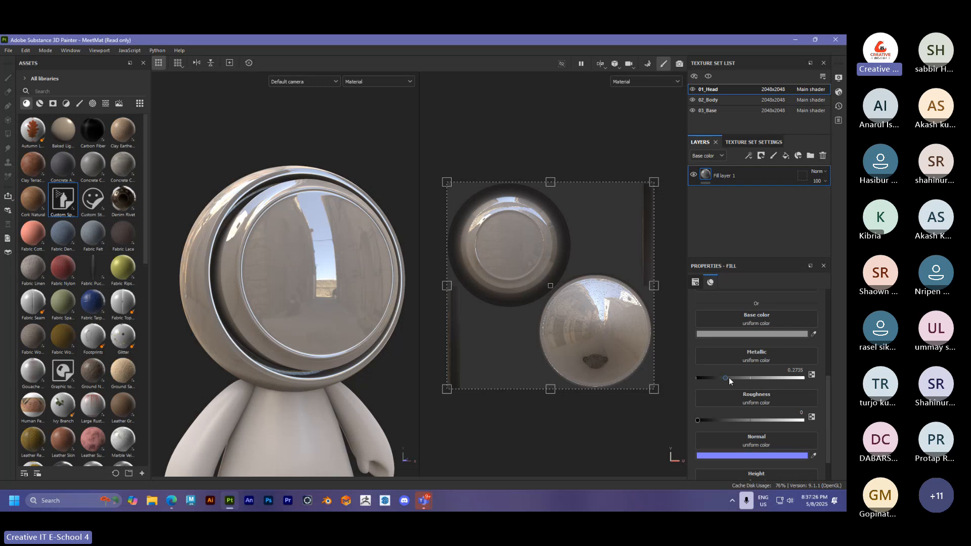
pyautogui.moveTo(727, 377); pyautogui.dragTo(815, 383)
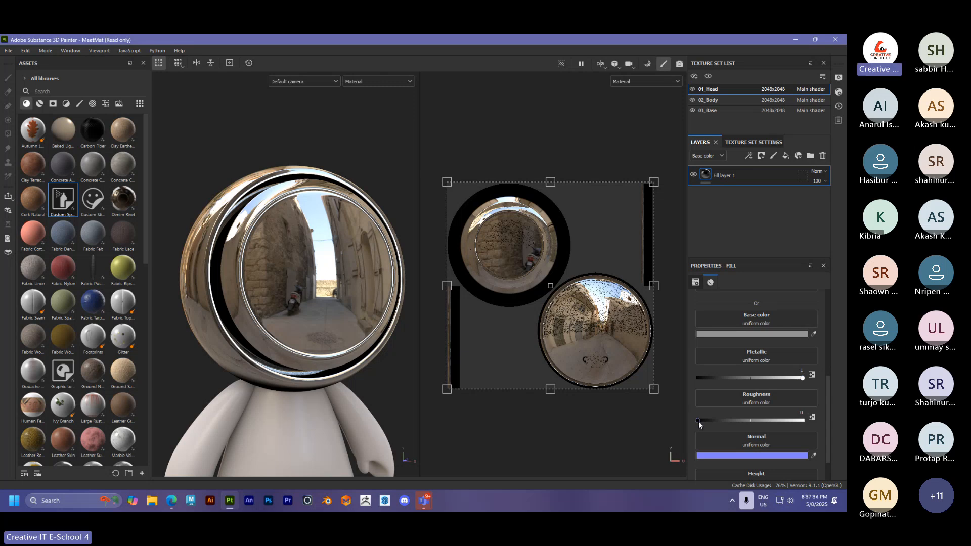
pyautogui.moveTo(699, 421)
pyautogui.mouseDown()
pyautogui.moveTo(733, 423)
pyautogui.moveTo(689, 414)
pyautogui.mouseUp()
# Change the head fill layer's normal color to 7C7CD9 and close the color picker
pyautogui.scroll(-2, 726, 387)
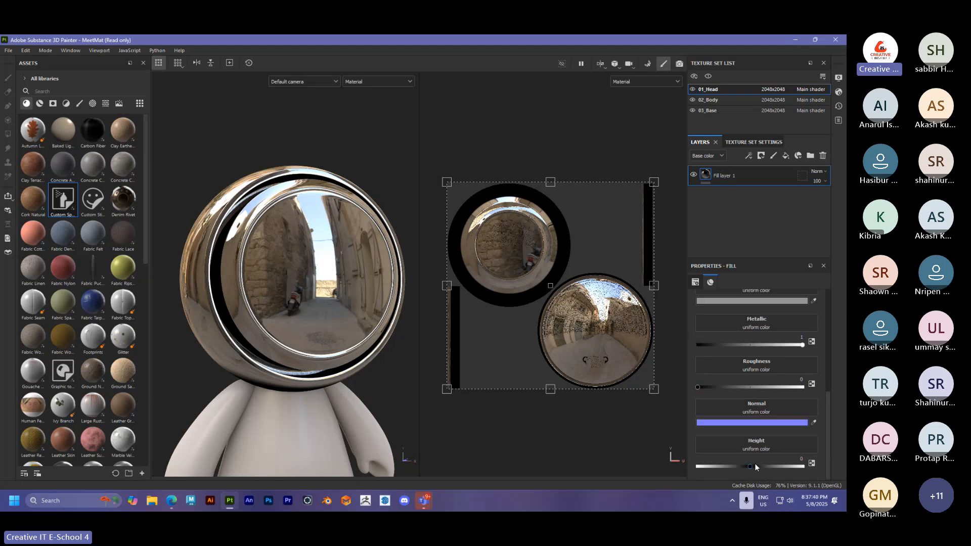
pyautogui.click(742, 422)
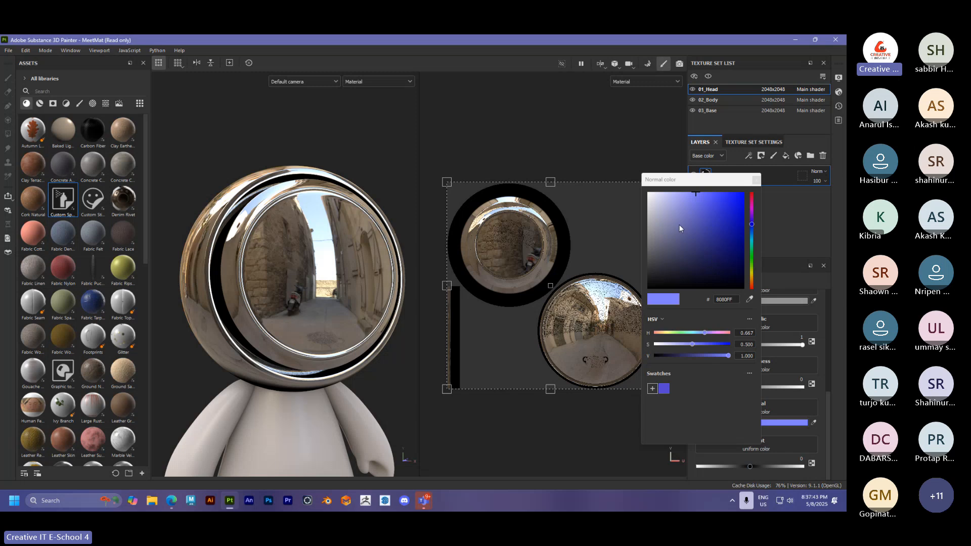
pyautogui.moveTo(679, 224); pyautogui.dragTo(689, 205)
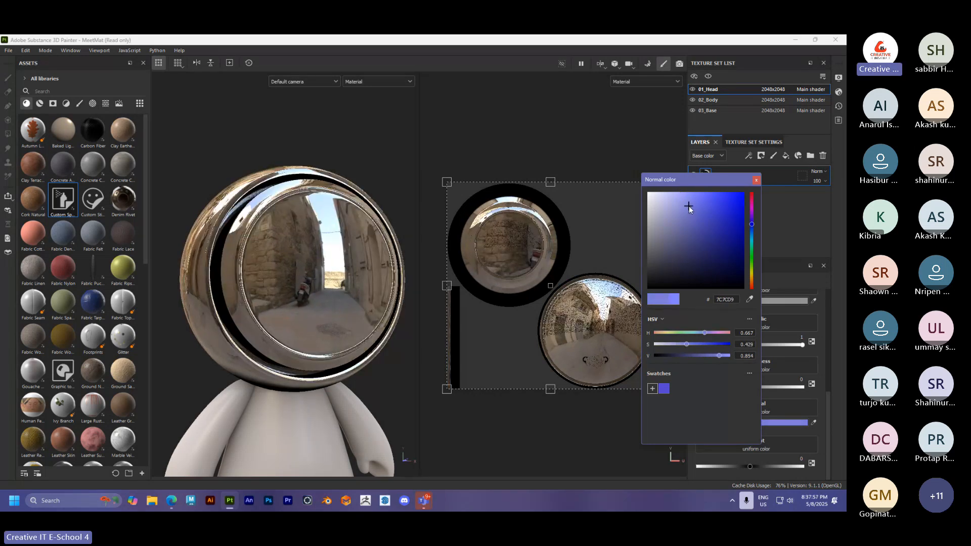
pyautogui.click(756, 180)
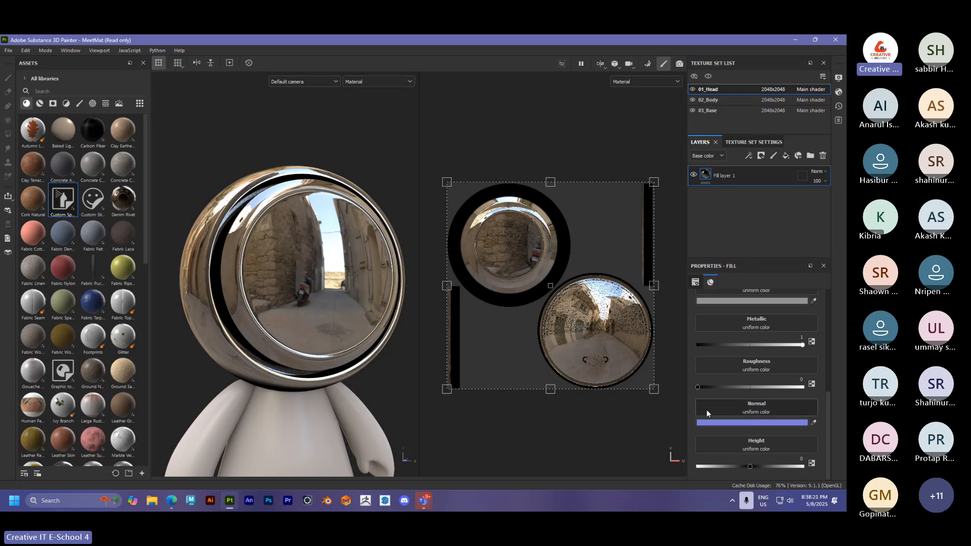
# Assign the Bent Normals Map from Mesh 02_Body to the fill layer's normal channel and inspect the head
pyautogui.click(756, 411)
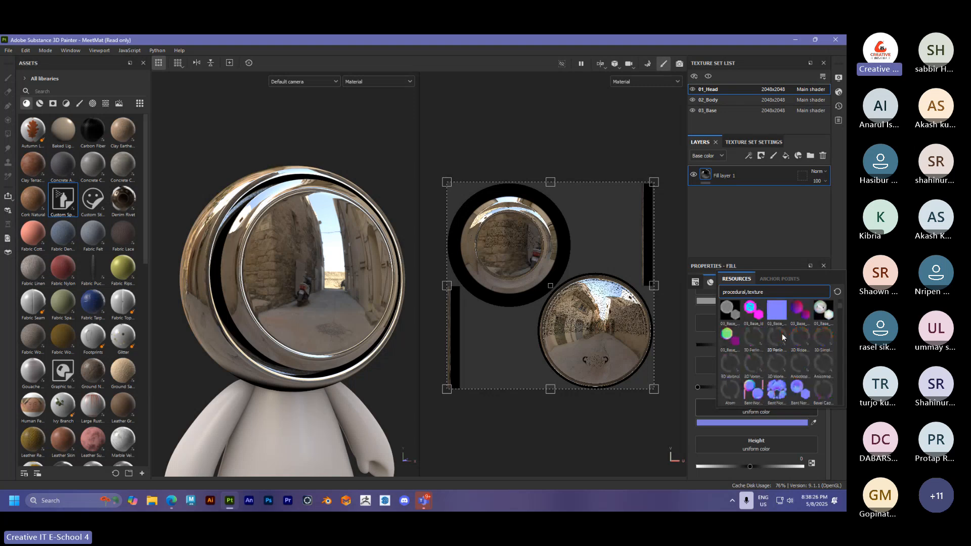
pyautogui.scroll(-3, 804, 355)
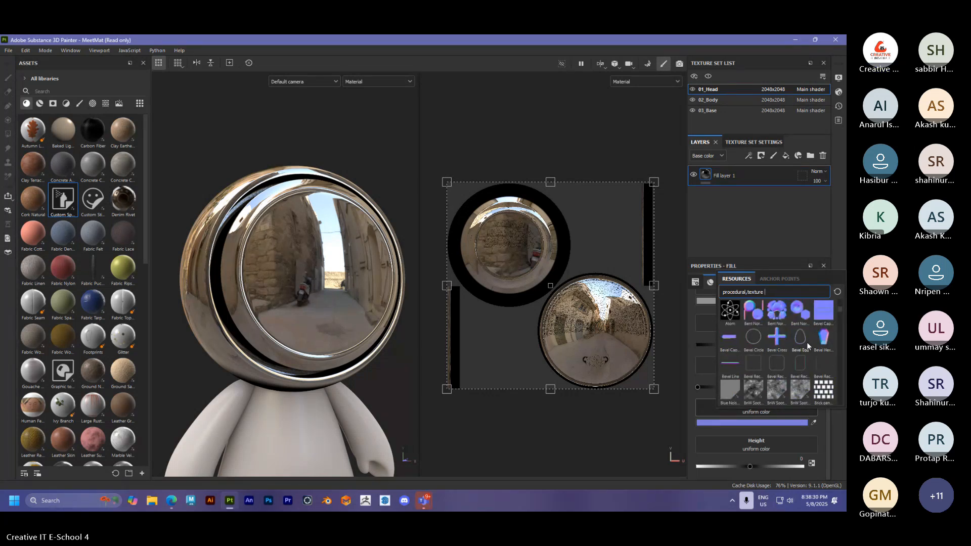
pyautogui.click(778, 316)
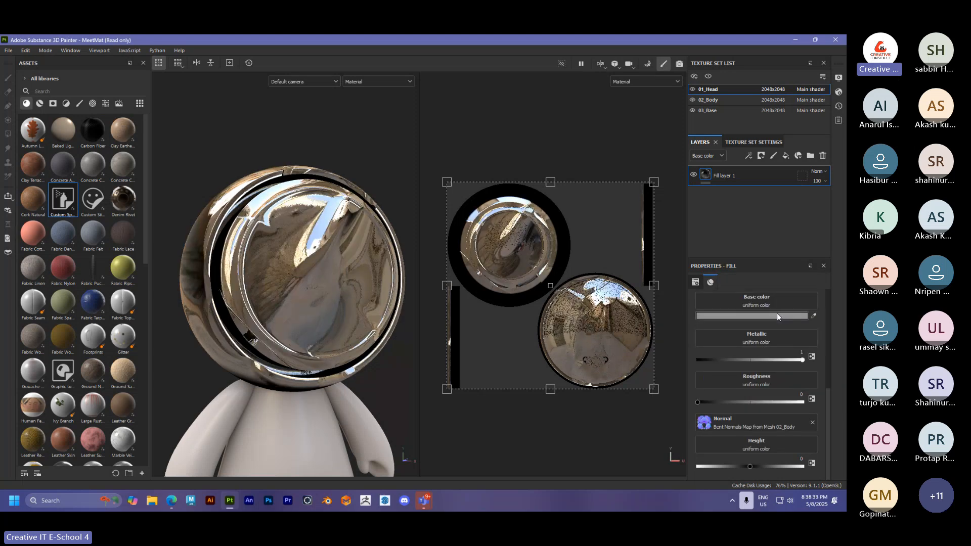
pyautogui.keyDown('alt'); pyautogui.moveTo(317, 327); pyautogui.dragTo(329, 283); pyautogui.keyUp('alt')
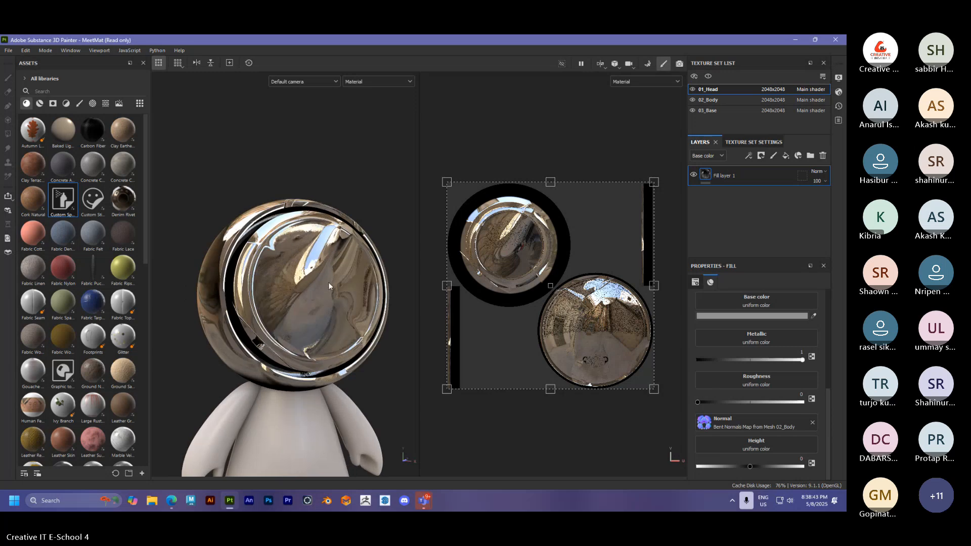
# Replace the bent normals map in the fill layer's normal channel with 02_Body_normal_base
pyautogui.click(812, 422)
pyautogui.click(759, 423)
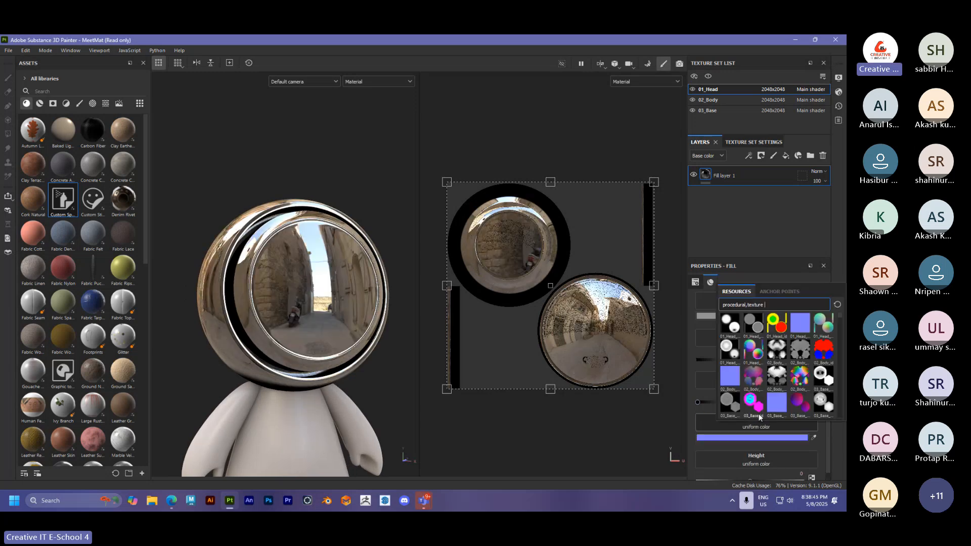
pyautogui.moveTo(732, 377)
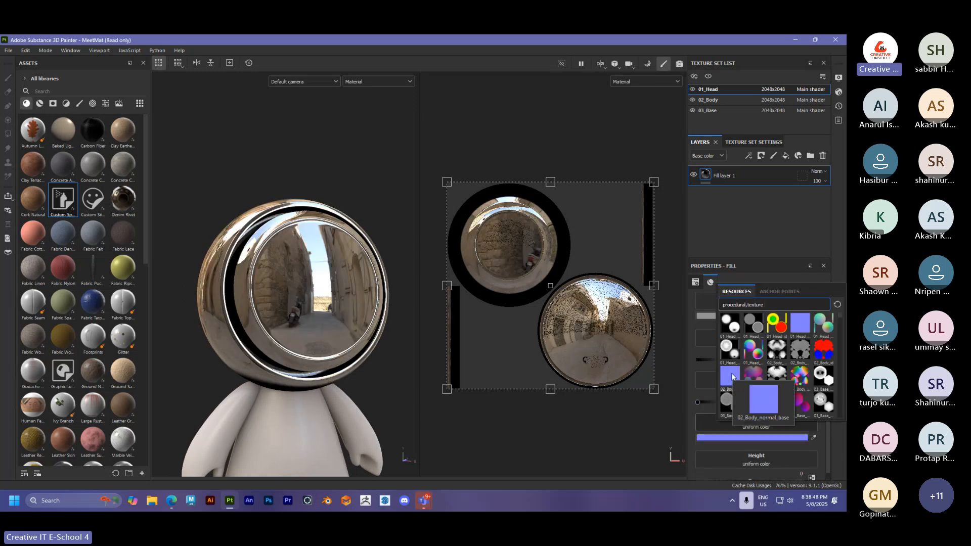
pyautogui.click(732, 374)
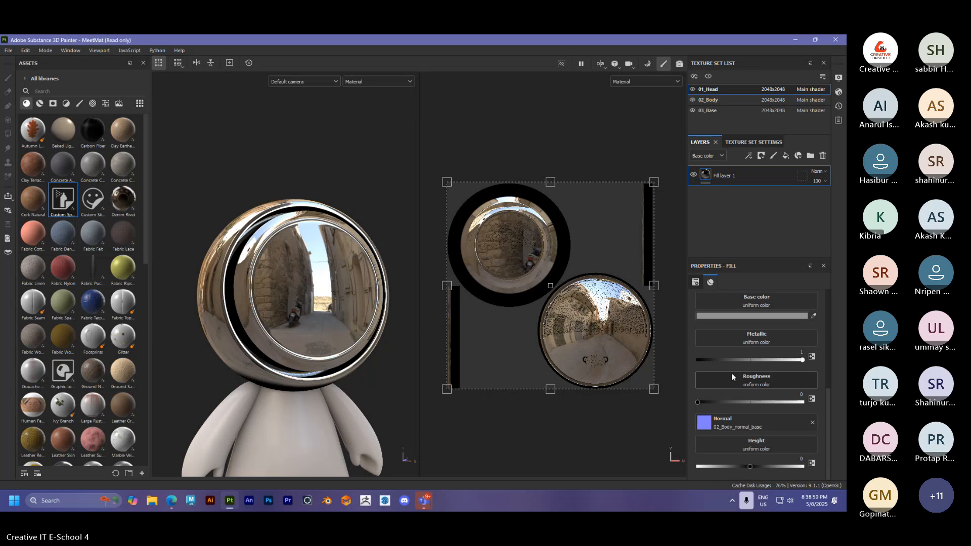
# Replace the 02_Body_normal_base map in the normal channel with BnW Spots 3 and inspect the head from several angles
pyautogui.click(812, 422)
pyautogui.click(759, 422)
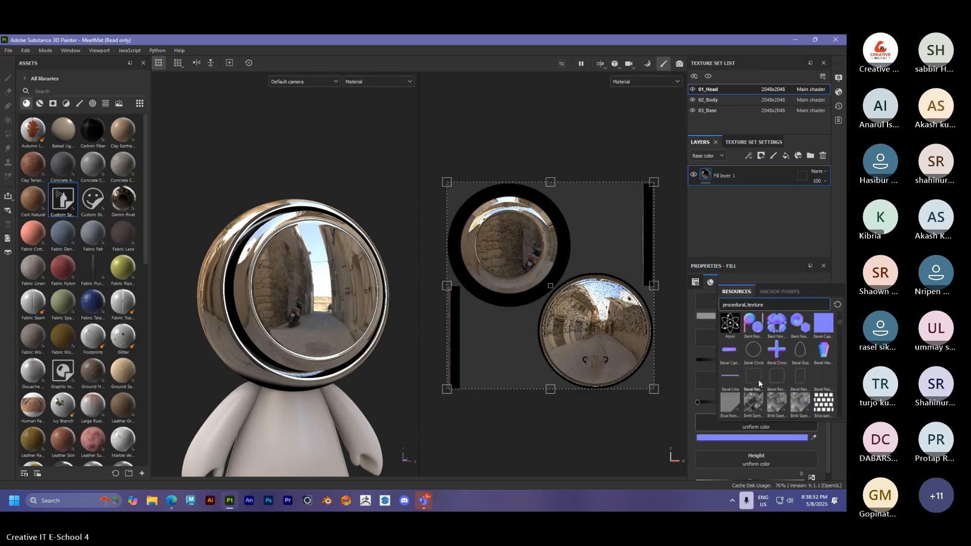
pyautogui.scroll(-3, 758, 380)
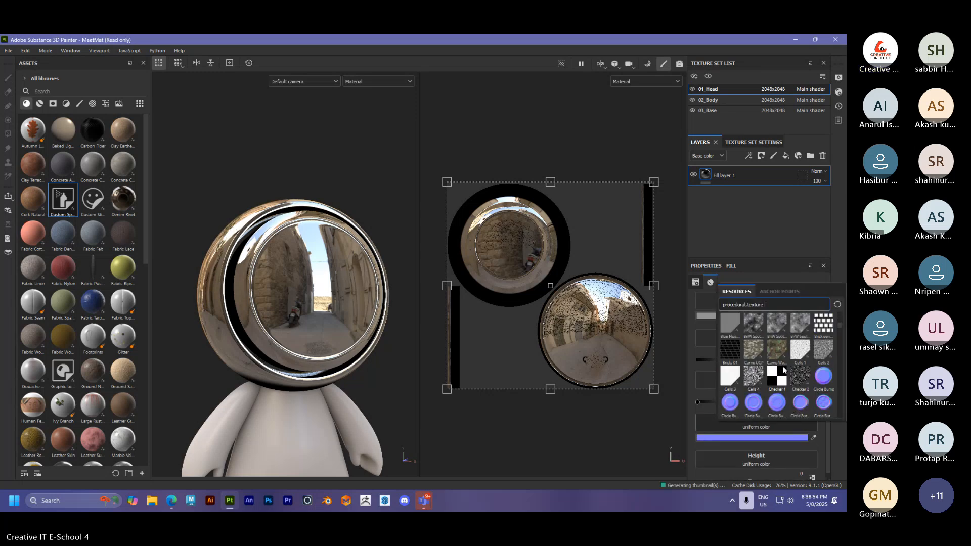
pyautogui.click(800, 325)
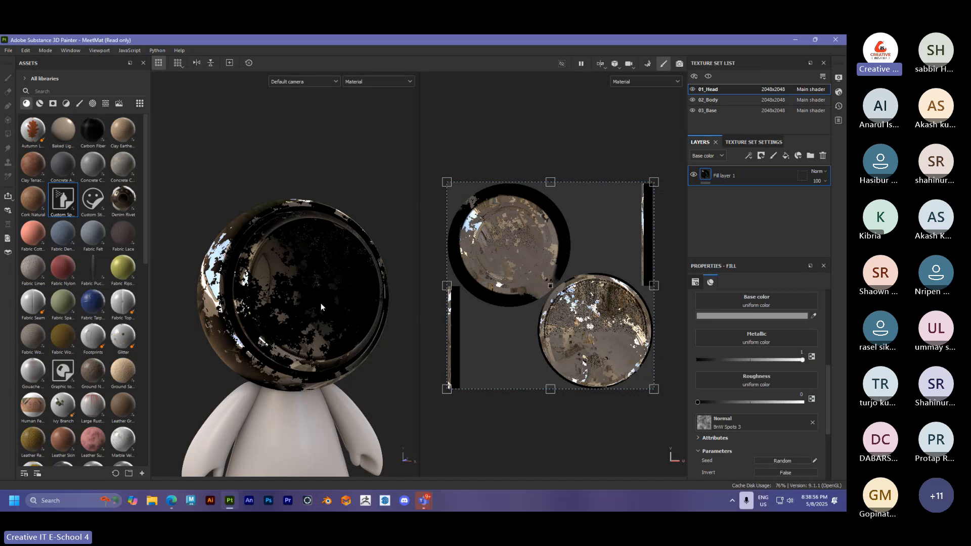
pyautogui.moveTo(313, 310)
pyautogui.keyDown('alt'); pyautogui.mouseDown()
pyautogui.moveTo(346, 353)
pyautogui.moveTo(334, 332)
pyautogui.moveTo(365, 335)
pyautogui.moveTo(310, 316)
pyautogui.moveTo(305, 324)
pyautogui.mouseUp(); pyautogui.keyUp('alt')
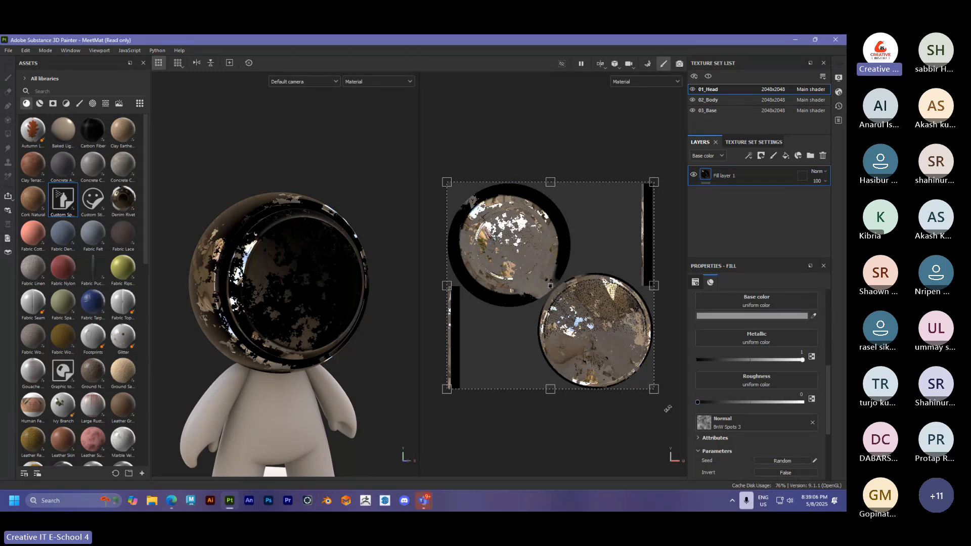
pyautogui.keyDown('alt'); pyautogui.moveTo(304, 316); pyautogui.dragTo(338, 331); pyautogui.keyUp('alt')
pyautogui.click(347, 333)
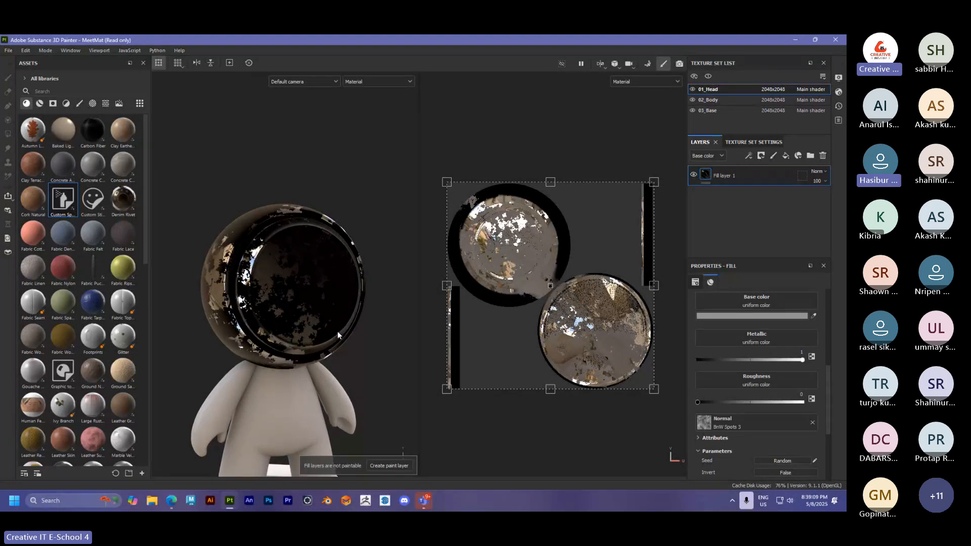
# Darken the head fill layer's base color to a deeper neutral grey and close the color picker
pyautogui.click(729, 317)
pyautogui.moveTo(697, 301); pyautogui.dragTo(647, 255)
pyautogui.click(756, 180)
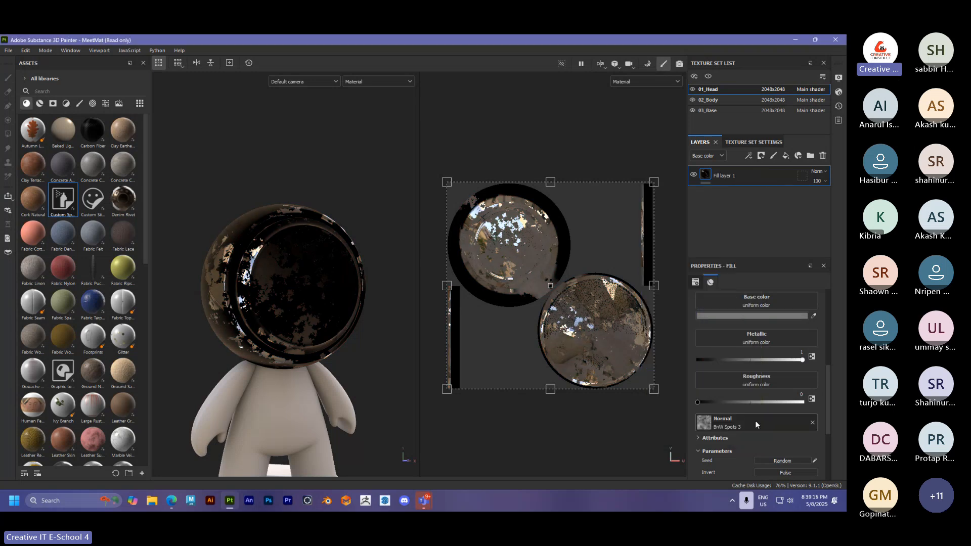
# Remove BnW Spots 3 from the normal channel, try a Circle Bump texture, and return the channel to a uniform color
pyautogui.click(812, 423)
pyautogui.click(748, 418)
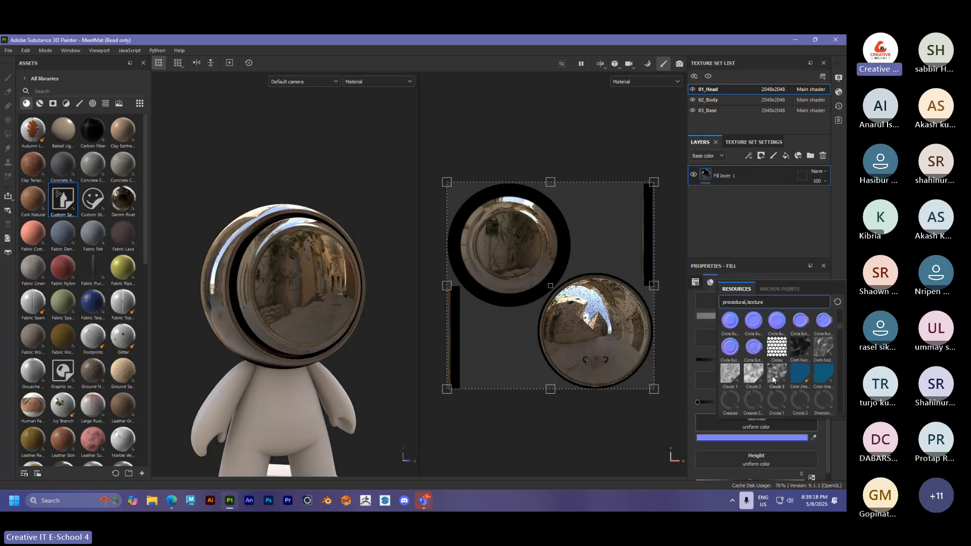
pyautogui.click(772, 326)
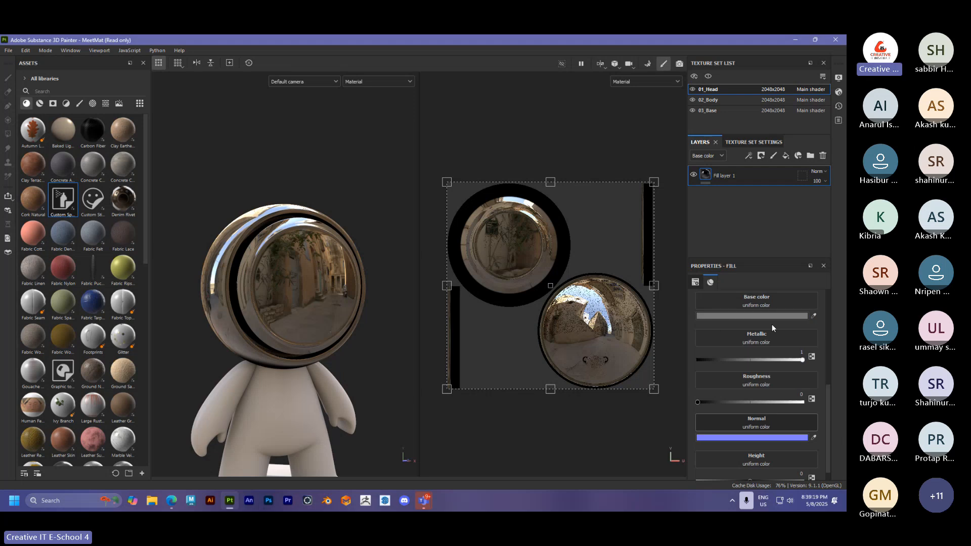
pyautogui.click(810, 423)
pyautogui.scroll(-1, 782, 410)
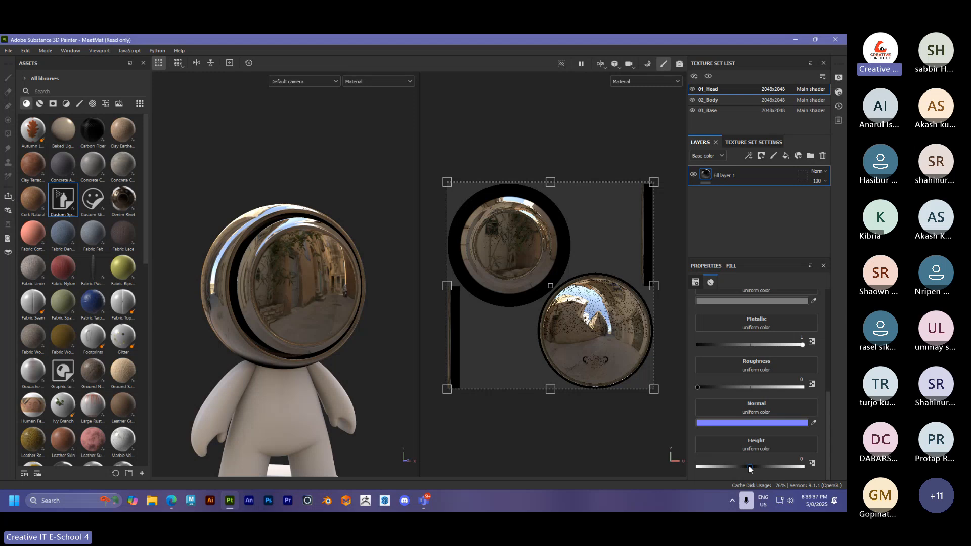
# Try a lower height value on the head fill layer, then reset the height to 0
pyautogui.keyDown('alt'); pyautogui.moveTo(311, 315); pyautogui.dragTo(342, 299); pyautogui.keyUp('alt')
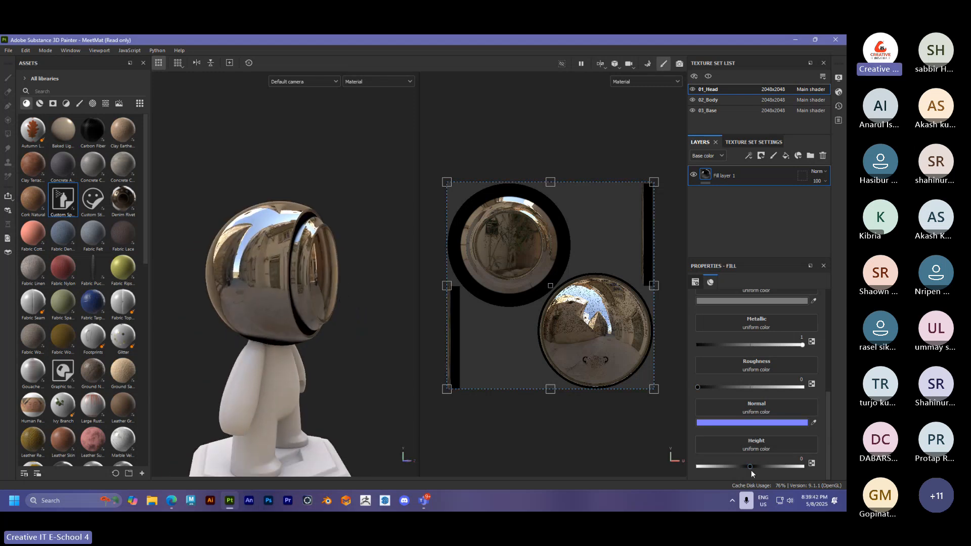
pyautogui.moveTo(750, 467); pyautogui.dragTo(727, 468)
pyautogui.click(799, 459)
pyautogui.write('0')
pyautogui.press('Return')
# Apply the Custom Sticker material to the head fill layer and orbit around the model to inspect it
pyautogui.click(90, 205)
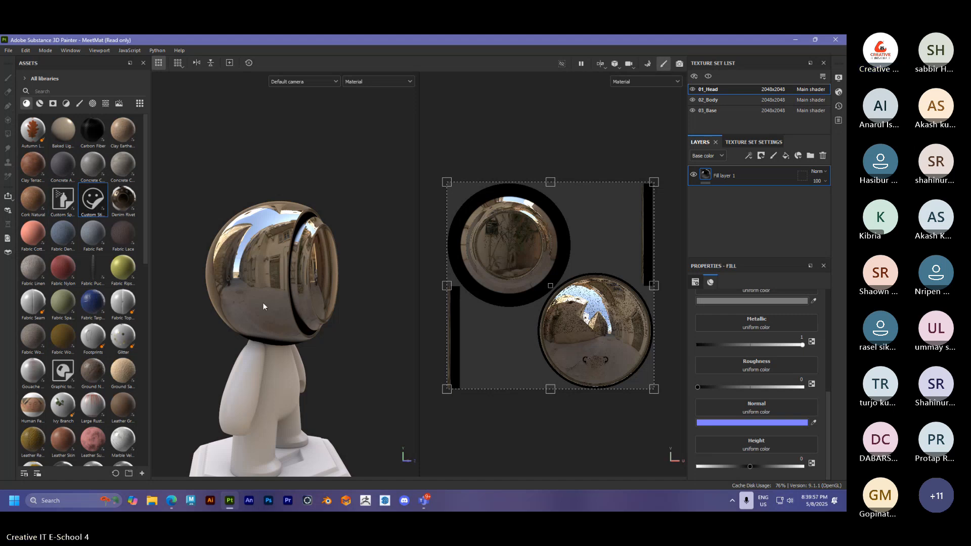
pyautogui.keyDown('alt'); pyautogui.moveTo(262, 303); pyautogui.dragTo(317, 293); pyautogui.keyUp('alt')
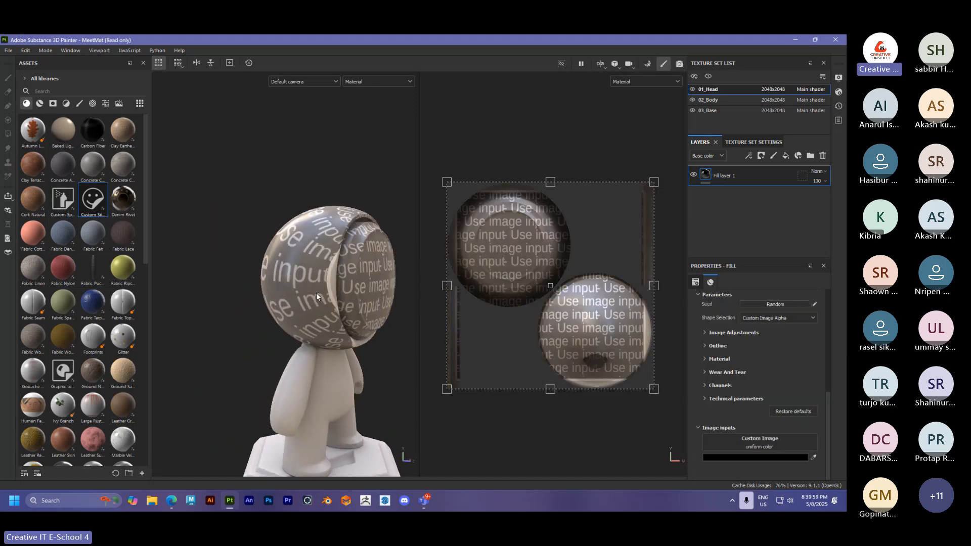
# Undo the Custom Sticker material on the head fill layer and inspect the reflective head
pyautogui.hotkey('ctrl', 'z')
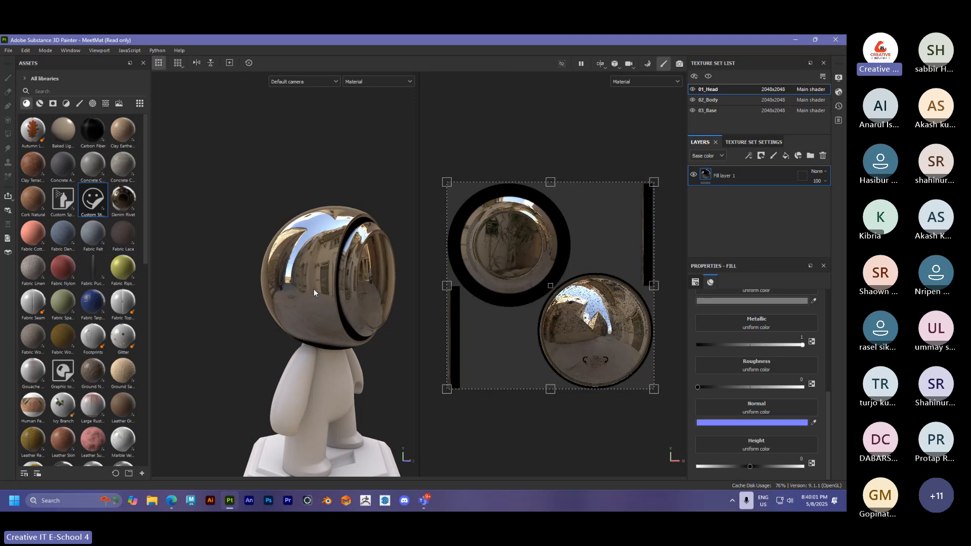
pyautogui.scroll(-2, 313, 289)
pyautogui.moveTo(310, 293)
pyautogui.keyDown('alt'); pyautogui.mouseDown()
pyautogui.moveTo(284, 293)
pyautogui.moveTo(314, 283)
pyautogui.mouseUp(); pyautogui.keyUp('alt')
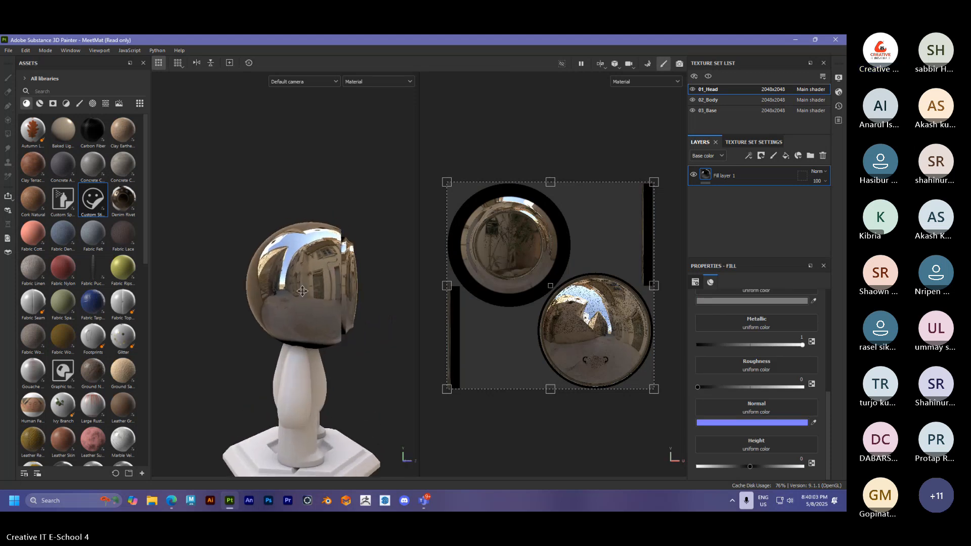
pyautogui.scroll(2, 300, 290)
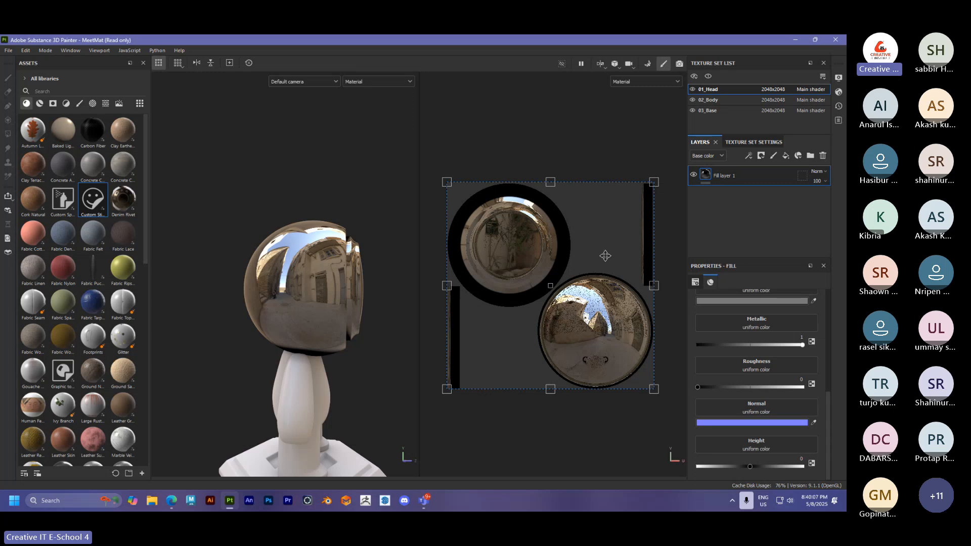
# Add a second fill layer above the existing one in the 01_Head texture set and inspect the model
pyautogui.click(789, 157)
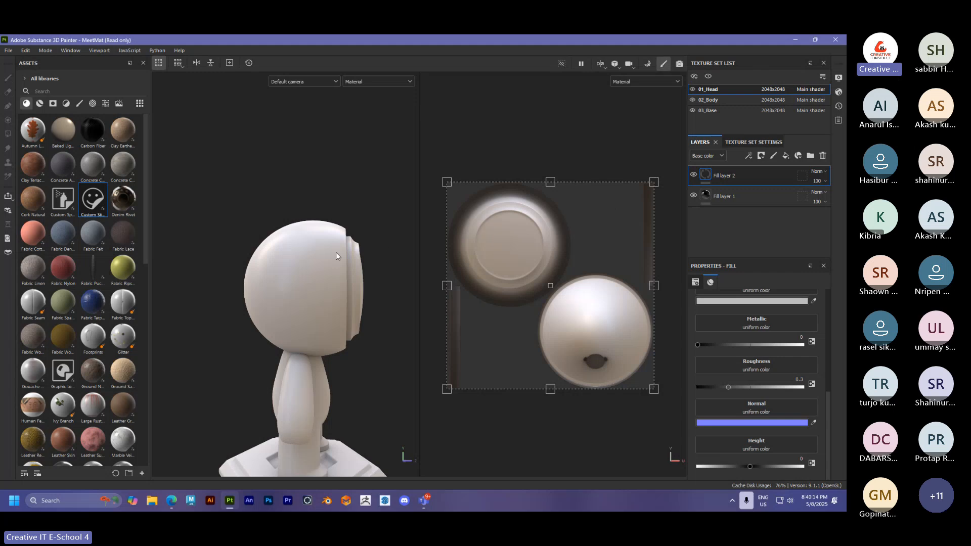
pyautogui.keyDown('alt'); pyautogui.moveTo(336, 252); pyautogui.dragTo(363, 259); pyautogui.keyUp('alt')
pyautogui.keyDown('alt'); pyautogui.moveTo(363, 258); pyautogui.dragTo(299, 260, button='middle'); pyautogui.keyUp('alt')
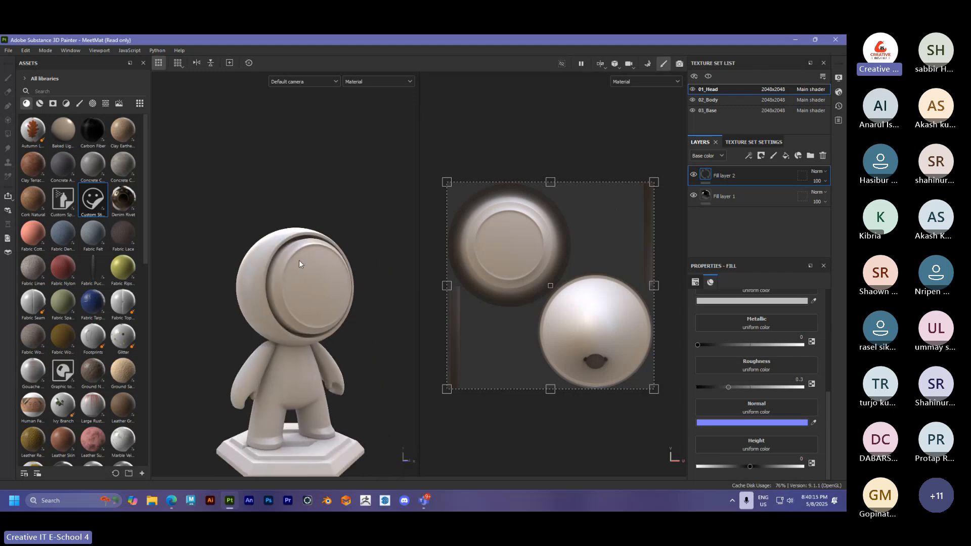
# Rename the lower fill layer base_color and the upper fill layer second_color
pyautogui.doubleClick(724, 198)
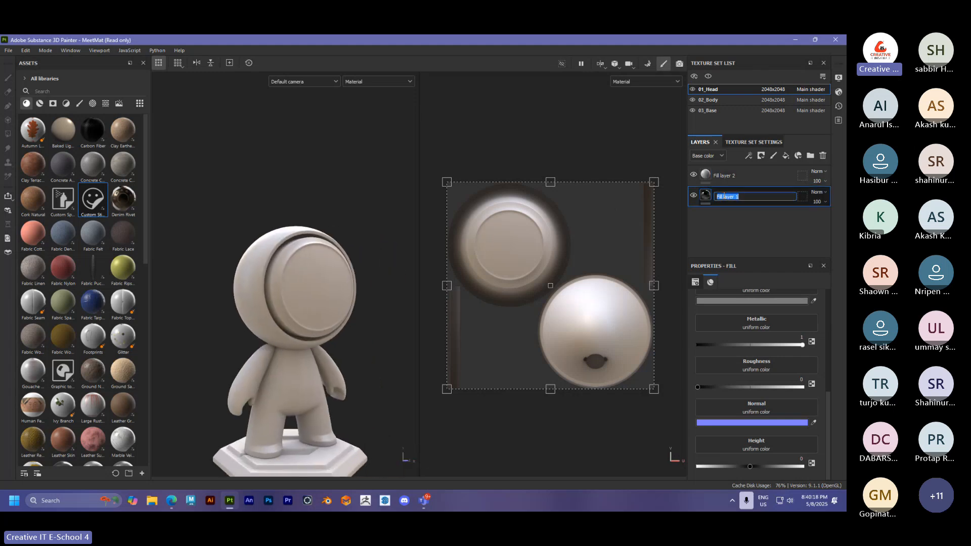
pyautogui.write('base_color')
pyautogui.doubleClick(724, 176)
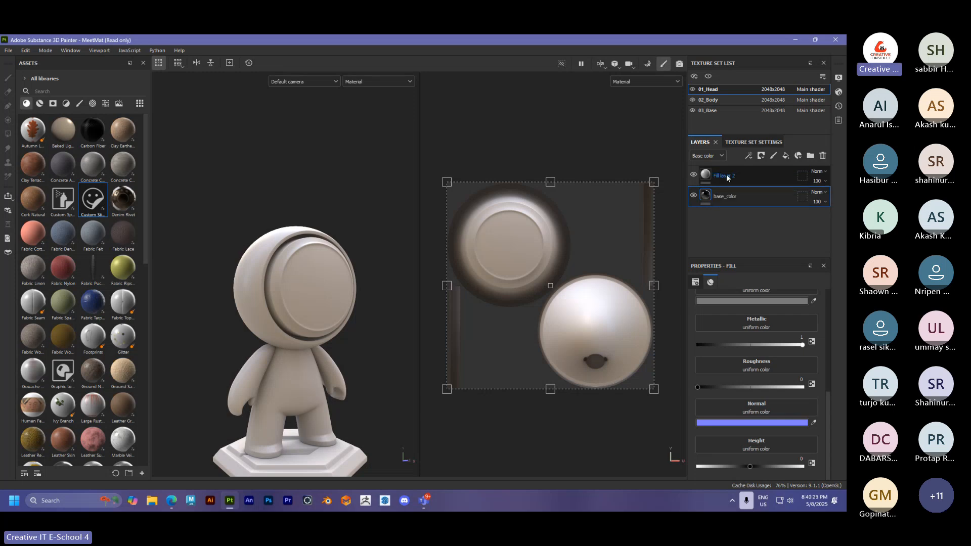
pyautogui.write('se')
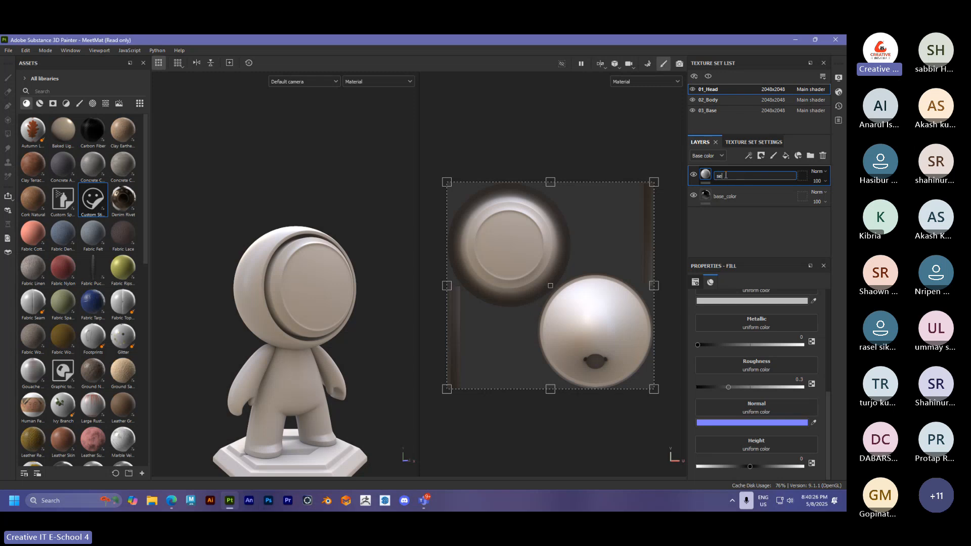
pyautogui.write('cond_color')
pyautogui.press('Return')
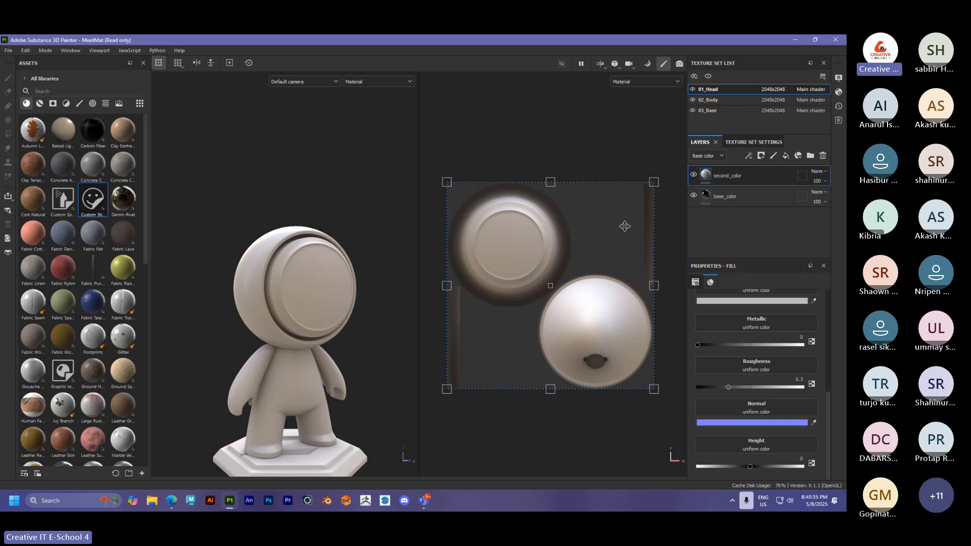
# Hide the second_color layer and the 02_Body and 03_Base texture sets so only the head is shown
pyautogui.click(693, 175)
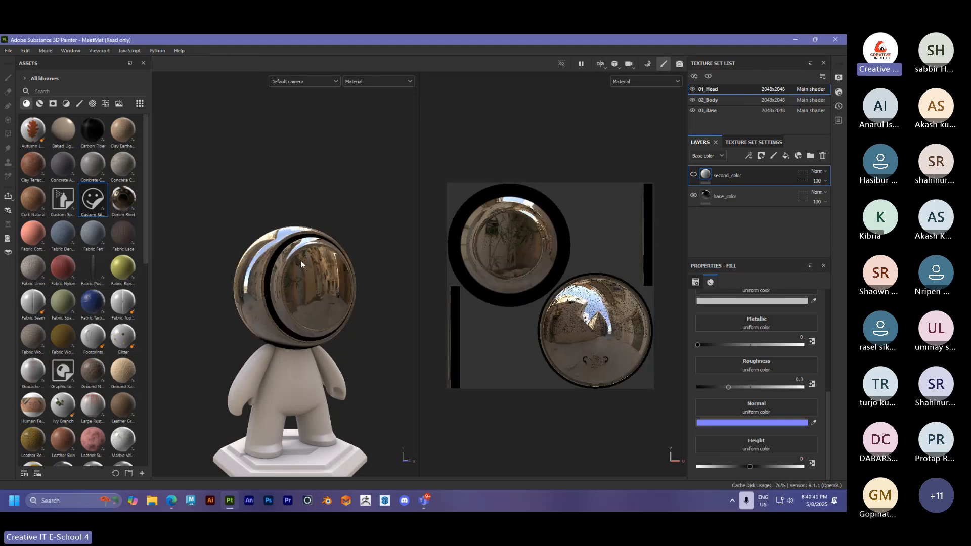
pyautogui.click(692, 100)
pyautogui.click(692, 110)
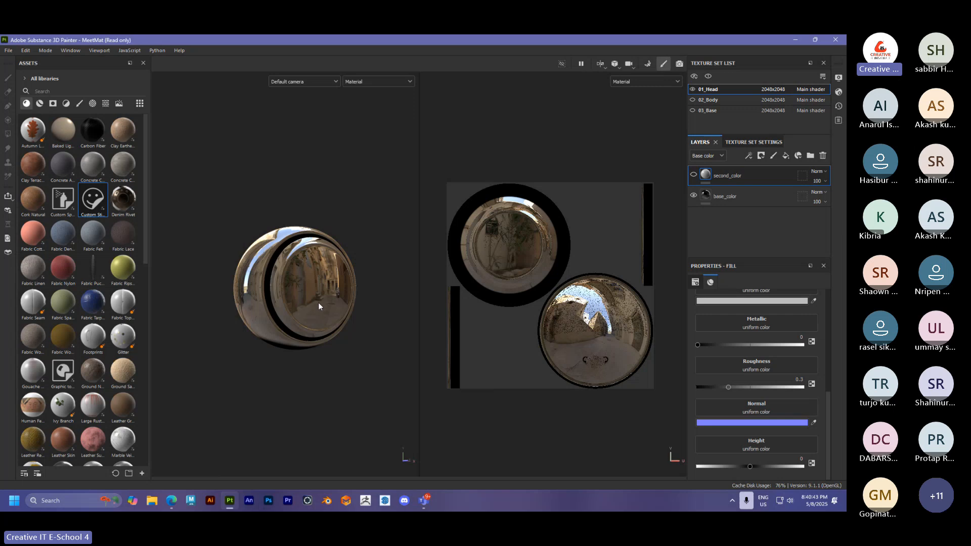
pyautogui.scroll(2, 312, 302)
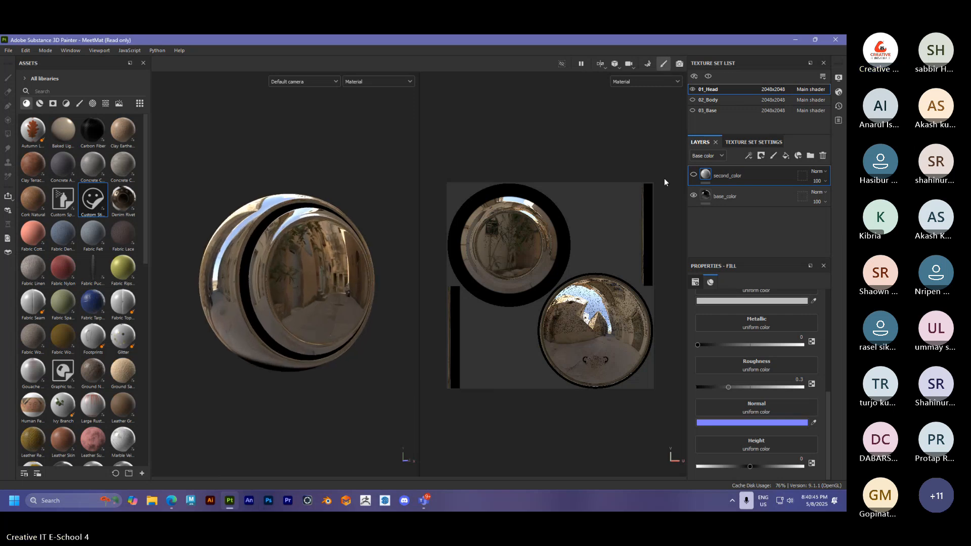
# Toggle the second_color layer's visibility to compare it with base_color, leaving it shown
pyautogui.click(693, 175)
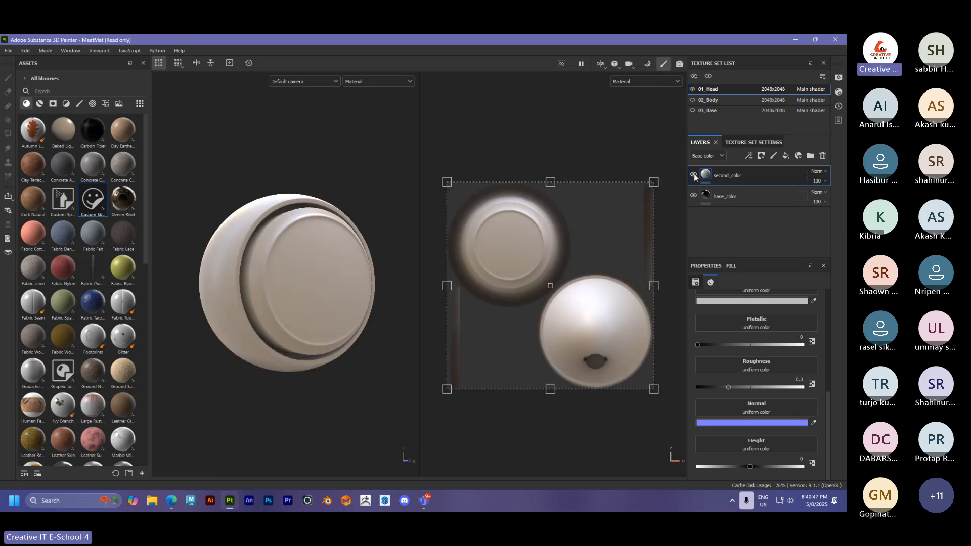
pyautogui.click(694, 175)
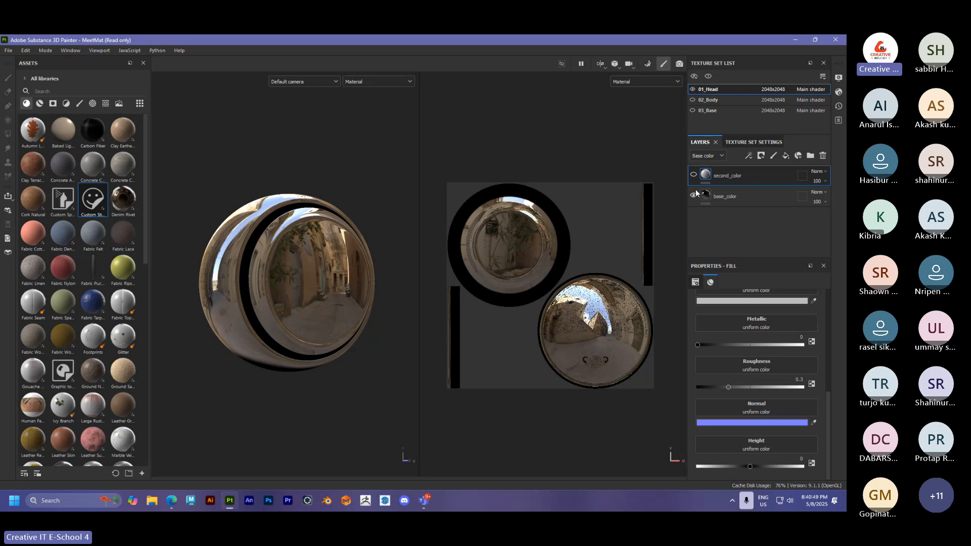
pyautogui.click(694, 175)
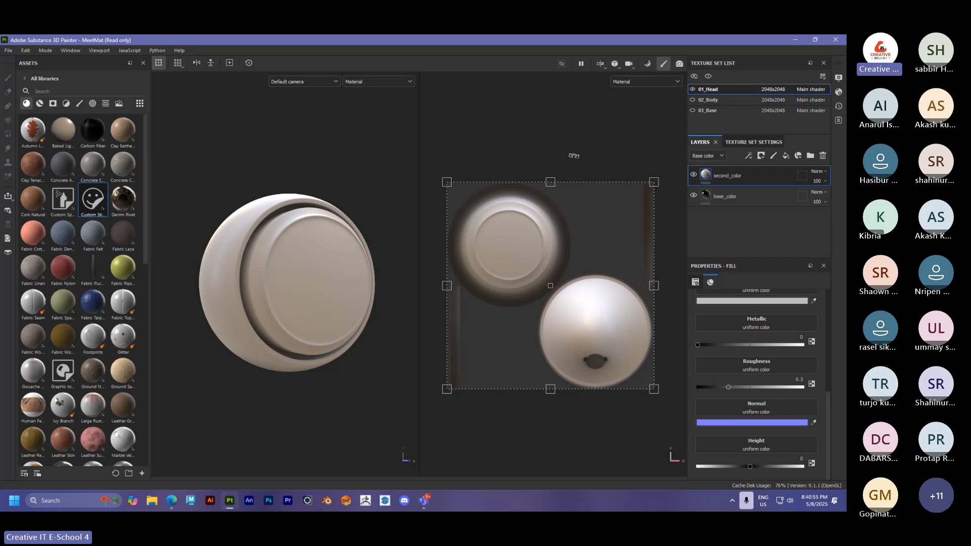
# Switch the viewport to 3D only and frame the head larger from the front side
pyautogui.click(602, 64)
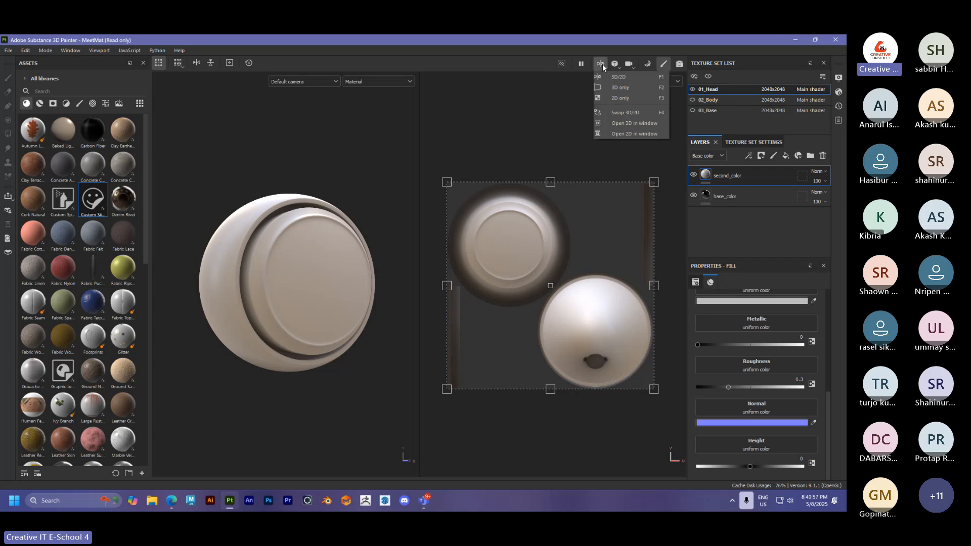
pyautogui.click(625, 88)
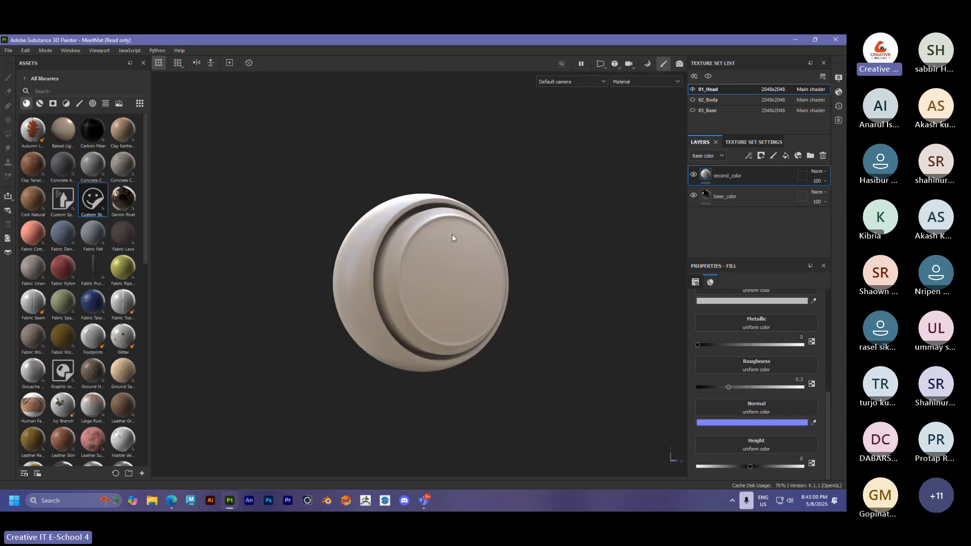
pyautogui.scroll(1, 452, 235)
pyautogui.scroll(-1, 452, 235)
pyautogui.keyDown('alt'); pyautogui.moveTo(427, 260); pyautogui.dragTo(424, 271); pyautogui.keyUp('alt')
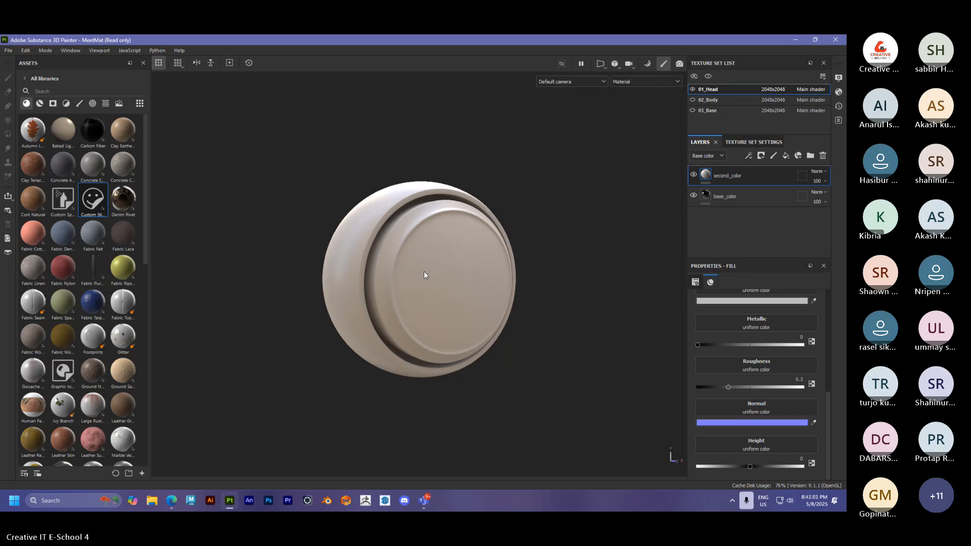
pyautogui.keyDown('alt'); pyautogui.moveTo(423, 271); pyautogui.dragTo(531, 269, button='right'); pyautogui.keyUp('alt')
pyautogui.moveTo(479, 254)
pyautogui.keyDown('alt'); pyautogui.mouseDown()
pyautogui.moveTo(489, 263)
pyautogui.moveTo(481, 263)
pyautogui.mouseUp(); pyautogui.keyUp('alt')
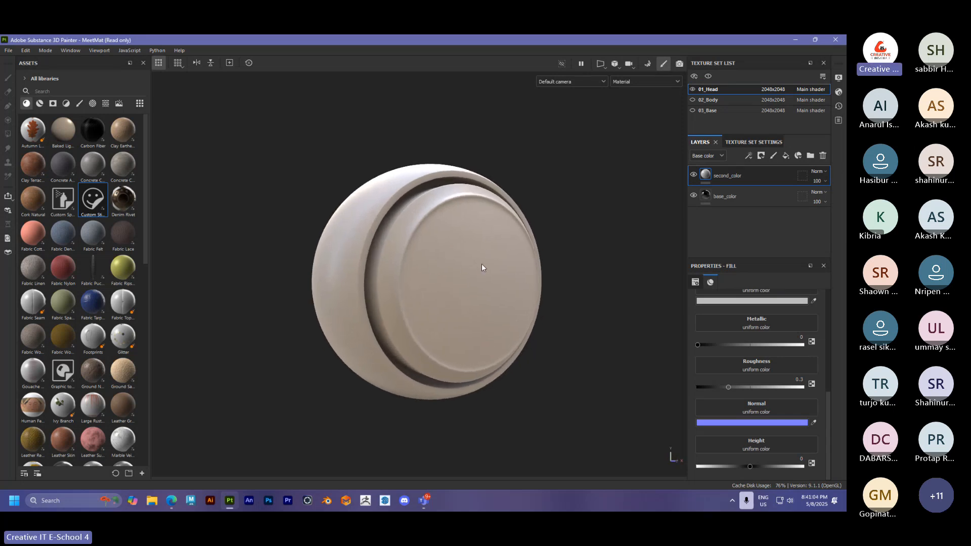
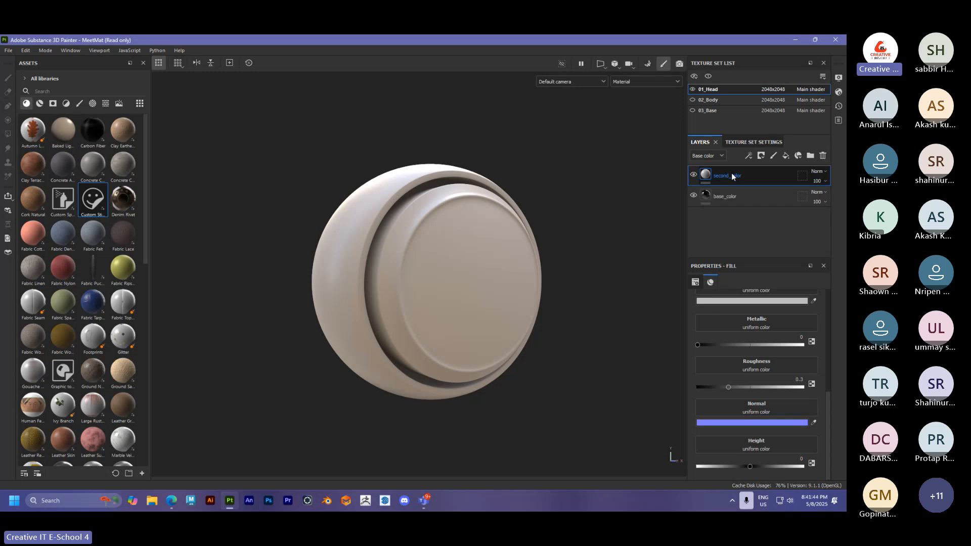
# Add a white mask to the second_color layer and paint black on the head's front disc to reveal base_color
pyautogui.click(761, 157)
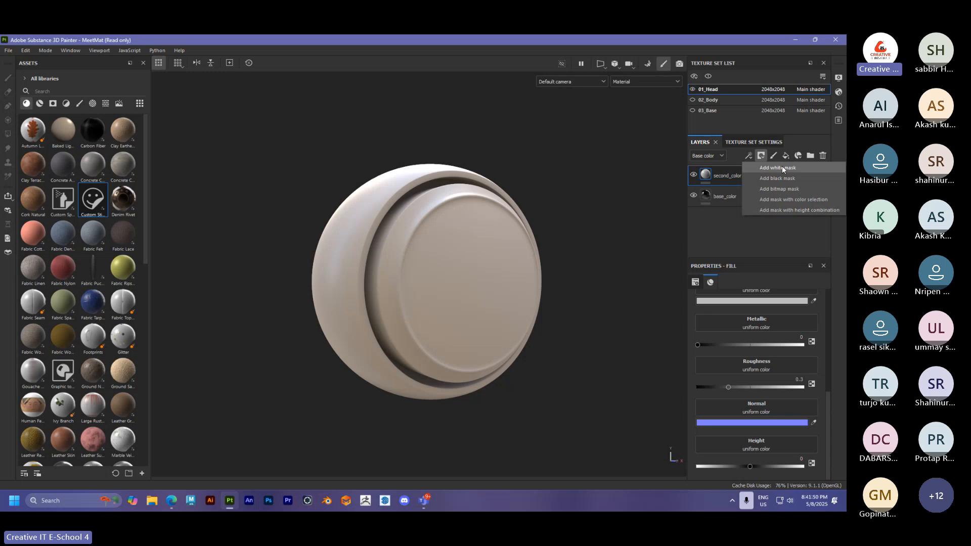
pyautogui.click(781, 168)
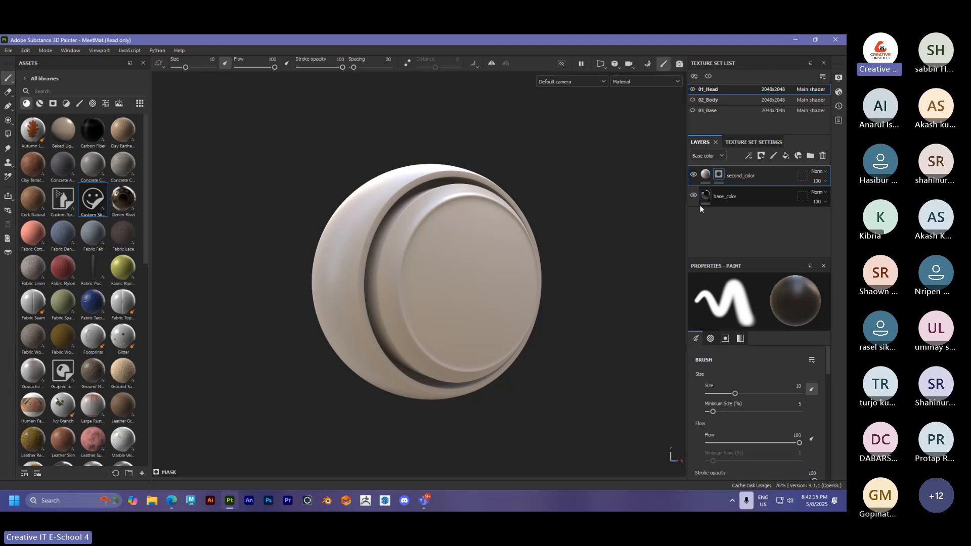
pyautogui.keyDown('alt'); pyautogui.moveTo(473, 245); pyautogui.dragTo(450, 244); pyautogui.keyUp('alt')
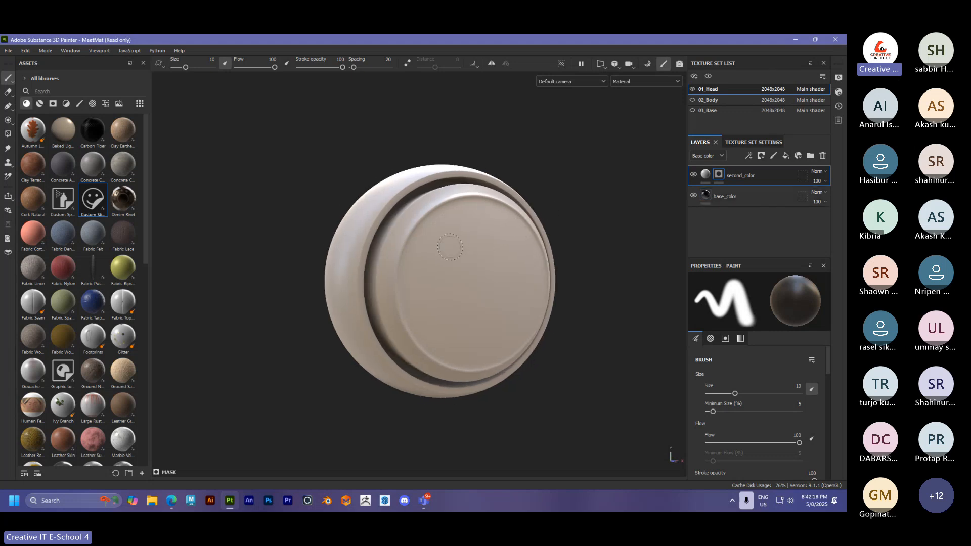
pyautogui.keyDown('alt'); pyautogui.moveTo(451, 245); pyautogui.dragTo(494, 249, button='right'); pyautogui.keyUp('alt')
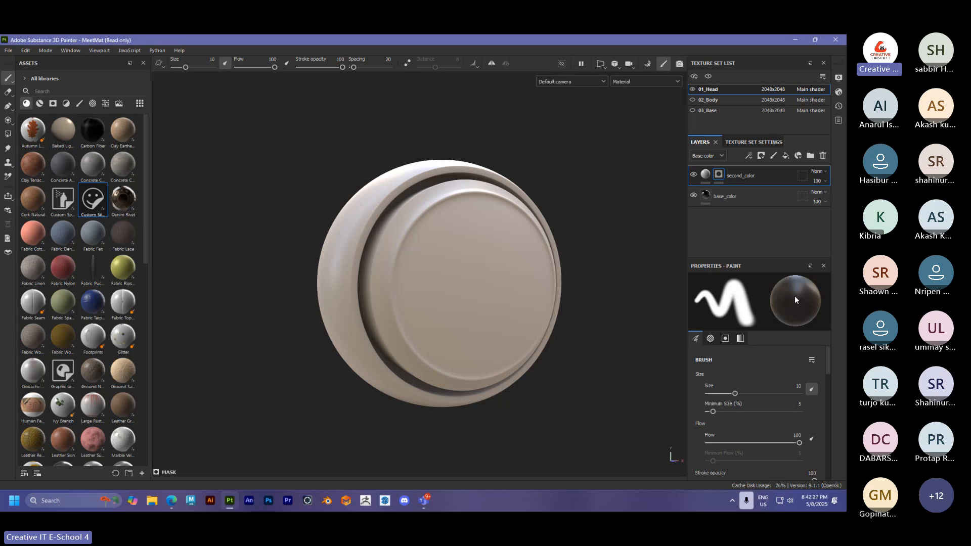
pyautogui.keyDown('alt'); pyautogui.moveTo(471, 299); pyautogui.dragTo(536, 276); pyautogui.keyUp('alt')
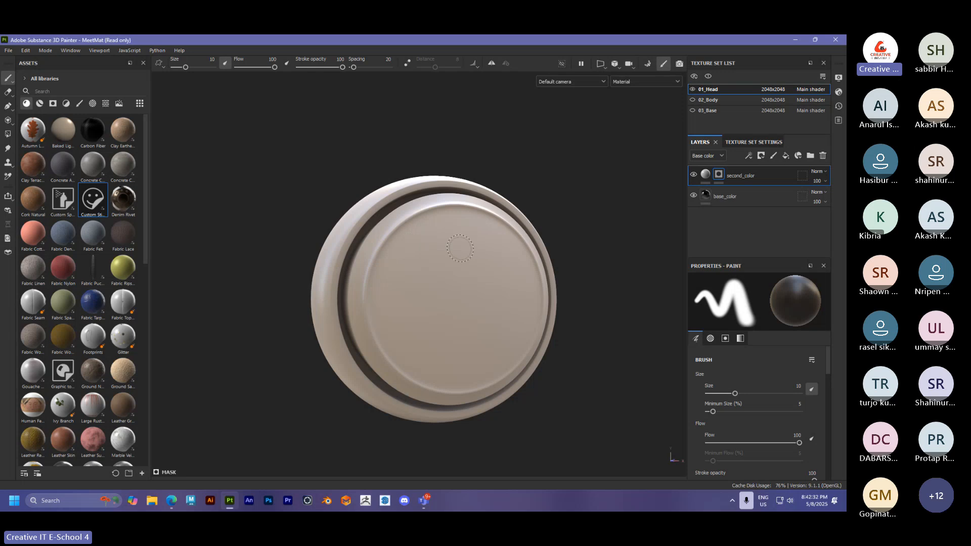
pyautogui.moveTo(458, 247)
pyautogui.mouseDown()
pyautogui.moveTo(419, 296)
pyautogui.moveTo(422, 309)
pyautogui.moveTo(491, 263)
pyautogui.moveTo(526, 304)
pyautogui.moveTo(420, 344)
pyautogui.moveTo(534, 356)
pyautogui.moveTo(420, 349)
pyautogui.moveTo(400, 278)
pyautogui.moveTo(505, 253)
pyautogui.moveTo(461, 285)
pyautogui.moveTo(496, 258)
pyautogui.moveTo(542, 257)
pyautogui.moveTo(503, 268)
pyautogui.moveTo(481, 252)
pyautogui.moveTo(500, 277)
pyautogui.mouseUp()
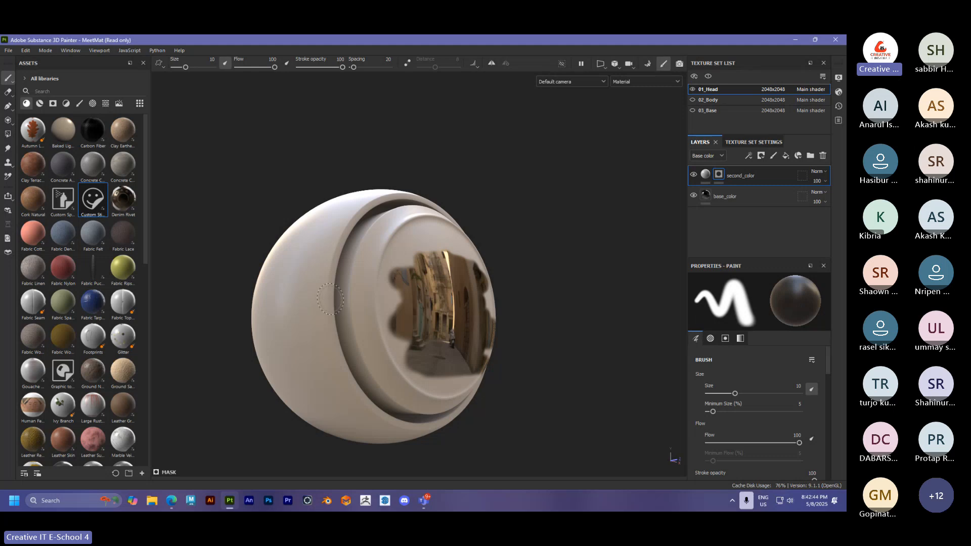
# Paint white on the mask over the revealed area of the front disc to bring second_color back
pyautogui.moveTo(387, 276)
pyautogui.mouseDown()
pyautogui.moveTo(451, 252)
pyautogui.moveTo(432, 288)
pyautogui.moveTo(450, 266)
pyautogui.moveTo(471, 268)
pyautogui.moveTo(423, 309)
pyautogui.moveTo(414, 349)
pyautogui.moveTo(430, 365)
pyautogui.mouseUp()
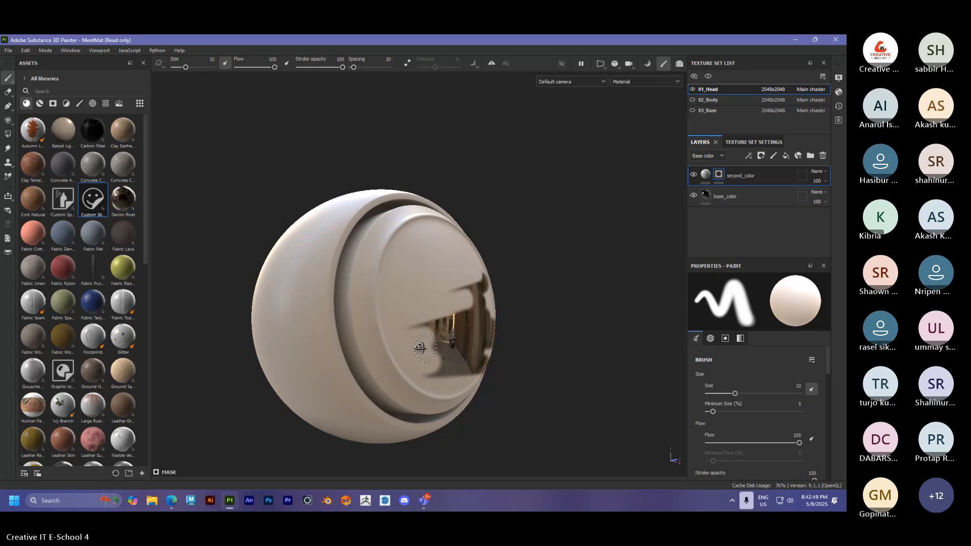
pyautogui.keyDown('alt'); pyautogui.moveTo(546, 354); pyautogui.dragTo(516, 362); pyautogui.keyUp('alt')
pyautogui.moveTo(516, 362)
pyautogui.mouseDown()
pyautogui.moveTo(490, 374)
pyautogui.moveTo(516, 323)
pyautogui.moveTo(468, 304)
pyautogui.moveTo(451, 317)
pyautogui.moveTo(483, 283)
pyautogui.moveTo(483, 316)
pyautogui.moveTo(498, 339)
pyautogui.mouseUp()
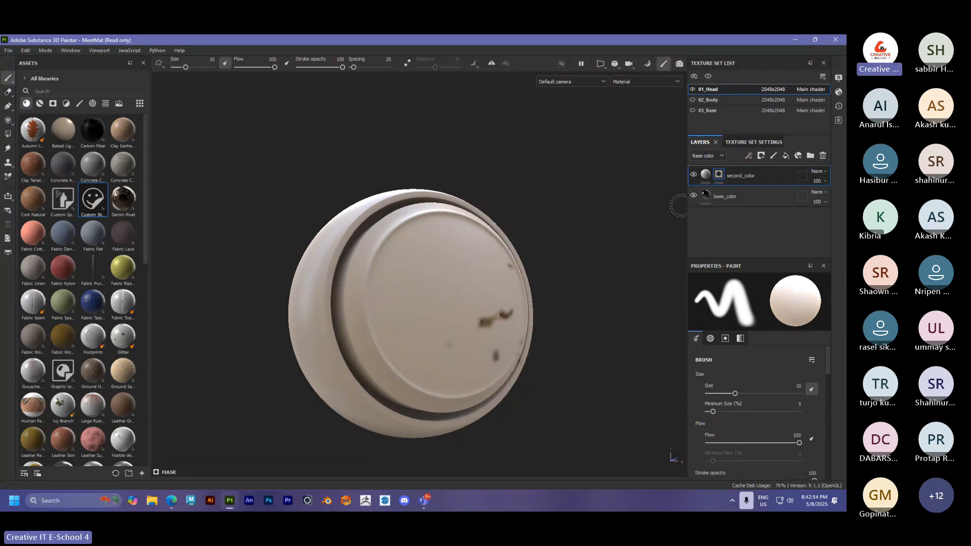
# Remove the white mask from the second_color layer and add a black mask instead
pyautogui.rightClick(718, 174)
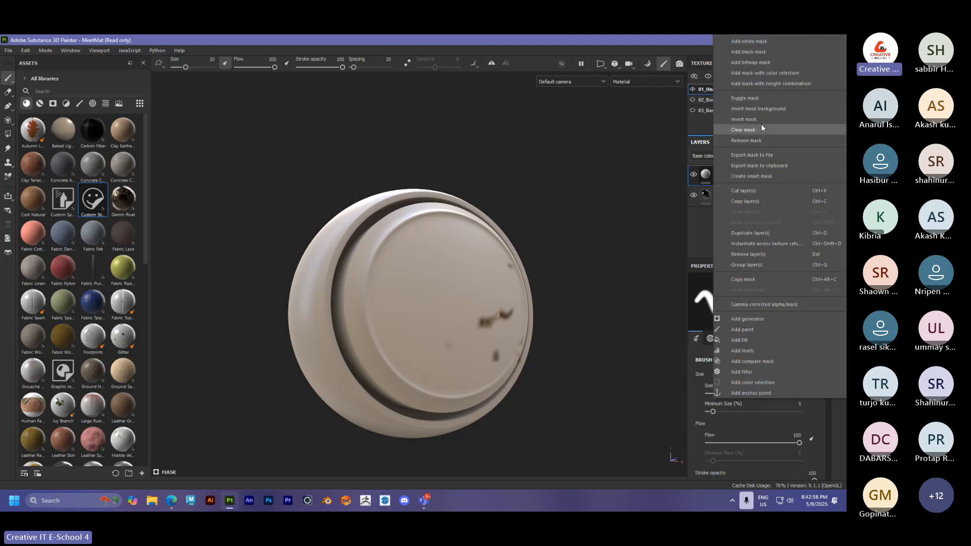
pyautogui.click(762, 140)
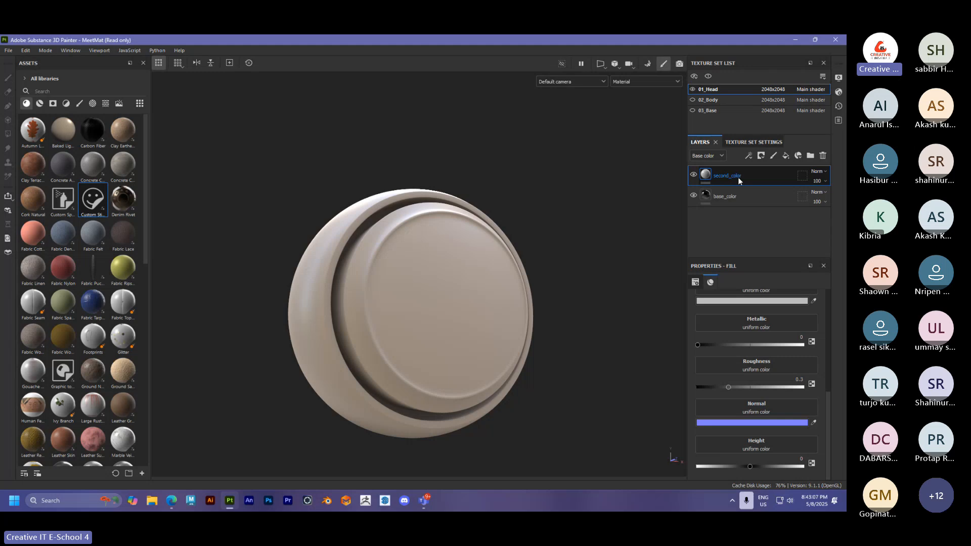
pyautogui.click(760, 156)
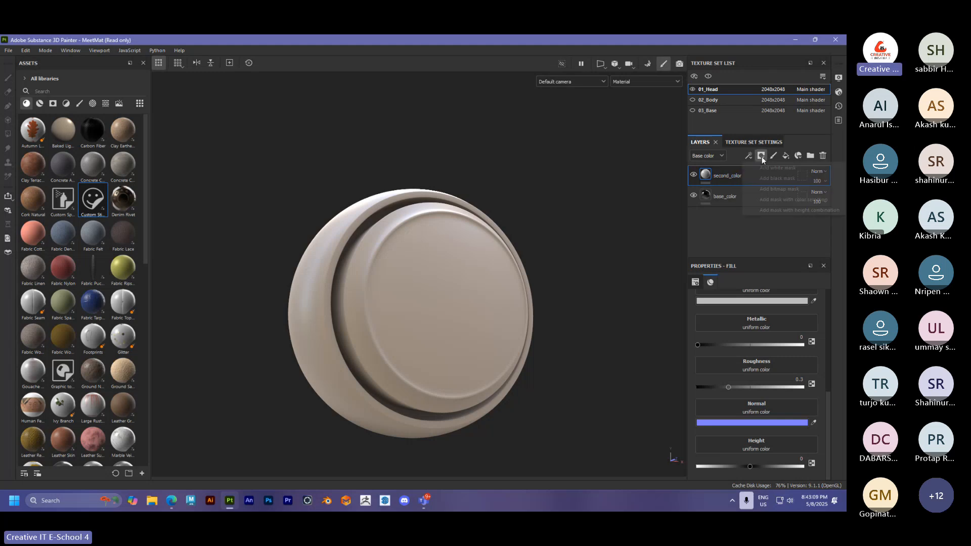
pyautogui.click(782, 178)
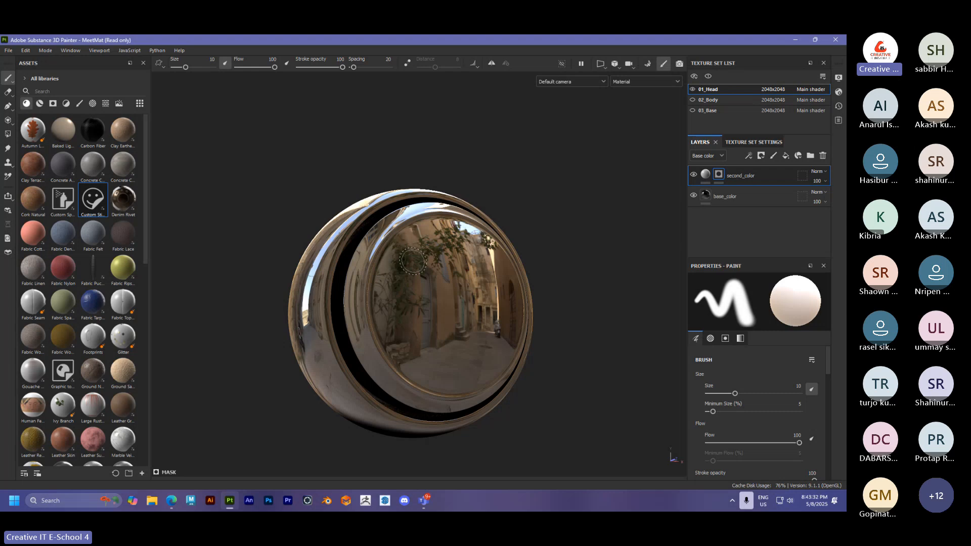
# Paint white on the black mask across the front disc to show second_color, then paint it out with black
pyautogui.moveTo(384, 303)
pyautogui.mouseDown()
pyautogui.moveTo(401, 284)
pyautogui.moveTo(456, 268)
pyautogui.moveTo(480, 283)
pyautogui.moveTo(440, 309)
pyautogui.moveTo(475, 293)
pyautogui.moveTo(429, 272)
pyautogui.moveTo(458, 299)
pyautogui.mouseUp()
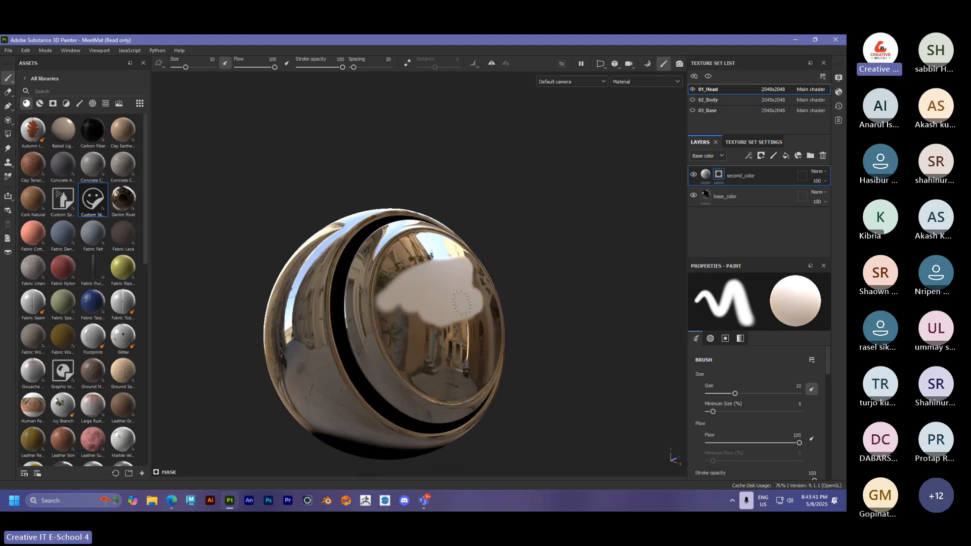
pyautogui.press('x')
pyautogui.moveTo(429, 331)
pyautogui.mouseDown()
pyautogui.moveTo(471, 317)
pyautogui.moveTo(428, 310)
pyautogui.moveTo(454, 304)
pyautogui.moveTo(387, 302)
pyautogui.moveTo(463, 262)
pyautogui.moveTo(418, 311)
pyautogui.moveTo(415, 333)
pyautogui.moveTo(447, 334)
pyautogui.mouseUp()
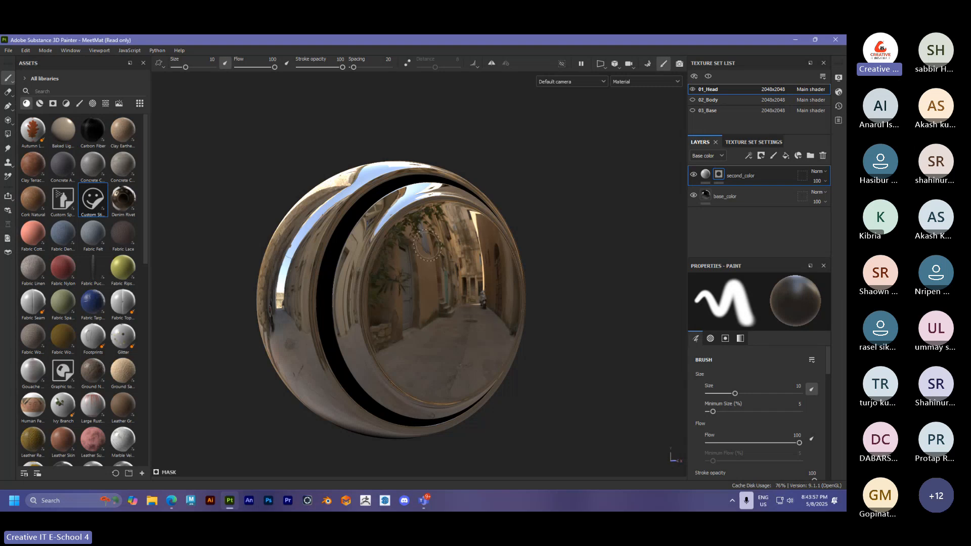
# Switch the mask paint to white and test a stroke across the front disc at brush size 2.82, undoing it
pyautogui.moveTo(186, 67); pyautogui.dragTo(177, 68)
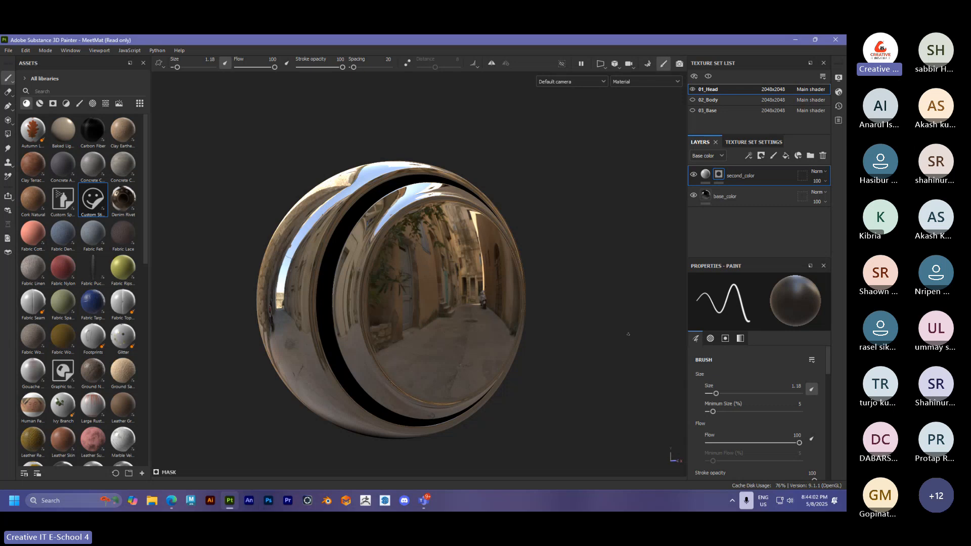
pyautogui.moveTo(715, 394); pyautogui.dragTo(722, 393)
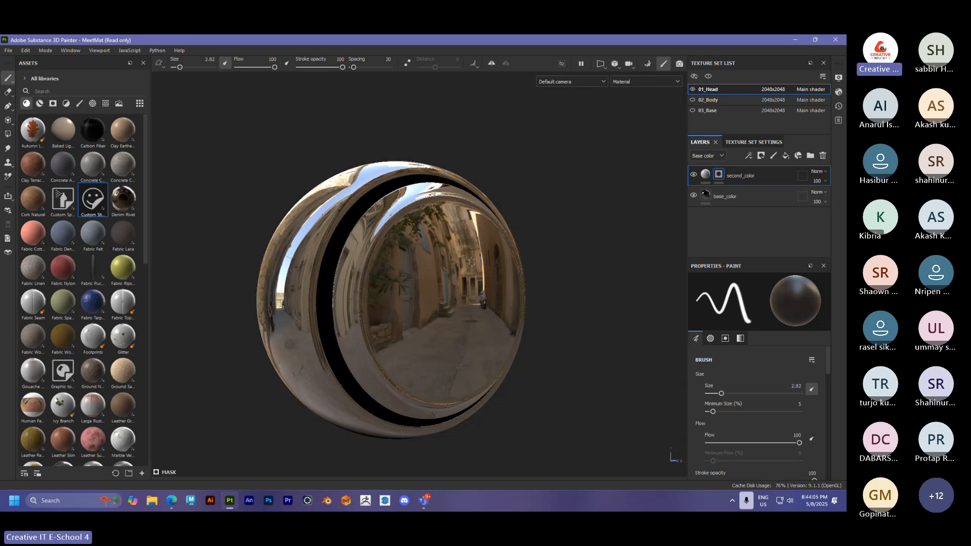
pyautogui.press('x')
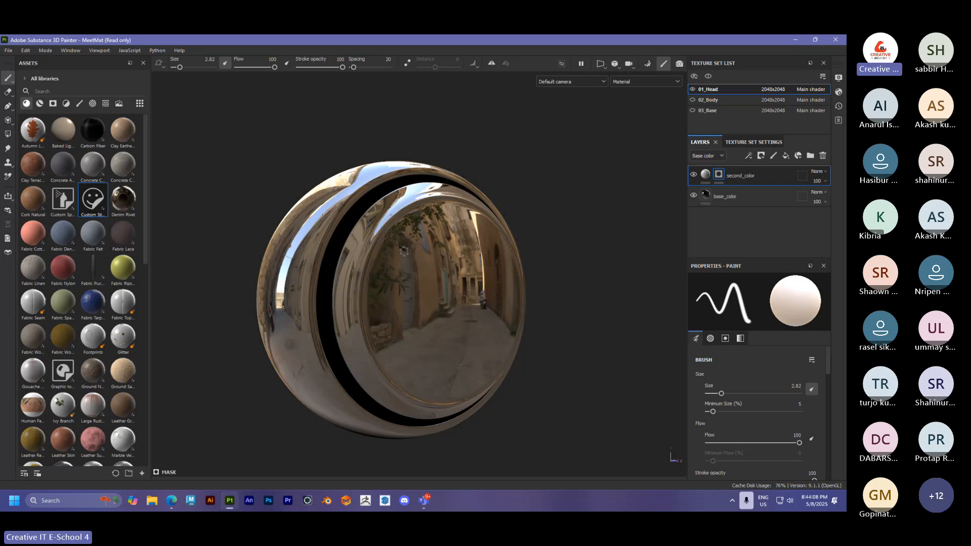
pyautogui.moveTo(404, 251)
pyautogui.mouseDown()
pyautogui.moveTo(405, 286)
pyautogui.moveTo(523, 270)
pyautogui.mouseUp()
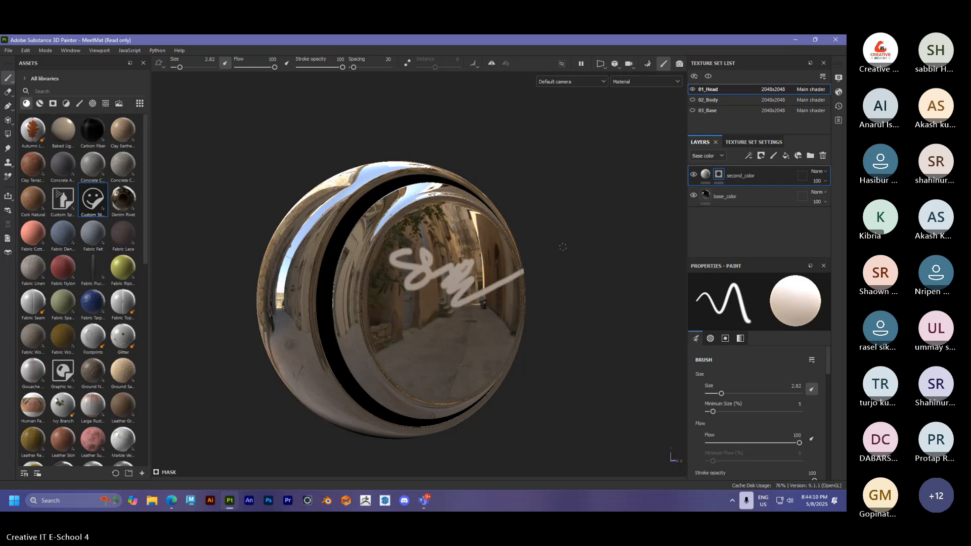
pyautogui.hotkey('ctrl', 'z')
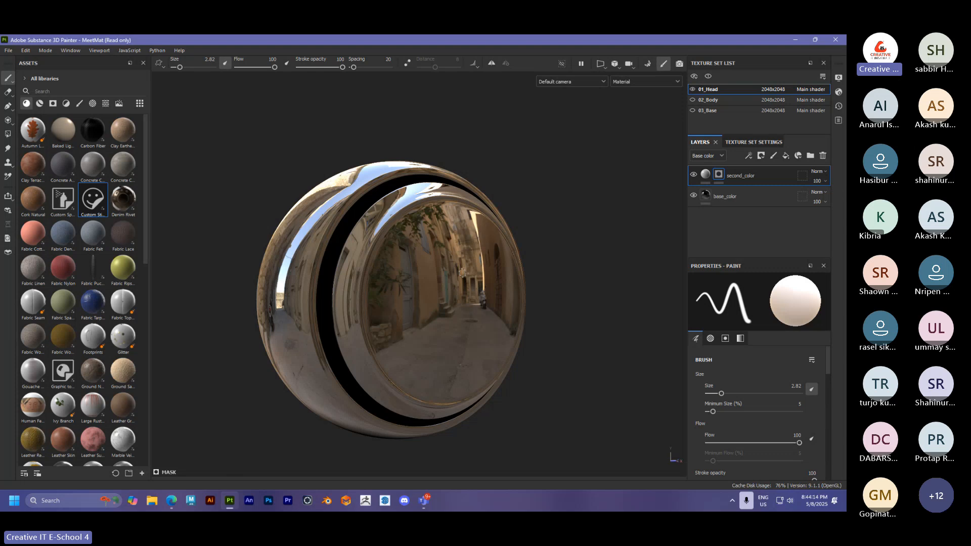
# Enlarge the brush to 8.61 and paint a soft curved white stroke on the second_color mask across the front disc
pyautogui.press('ctrl')
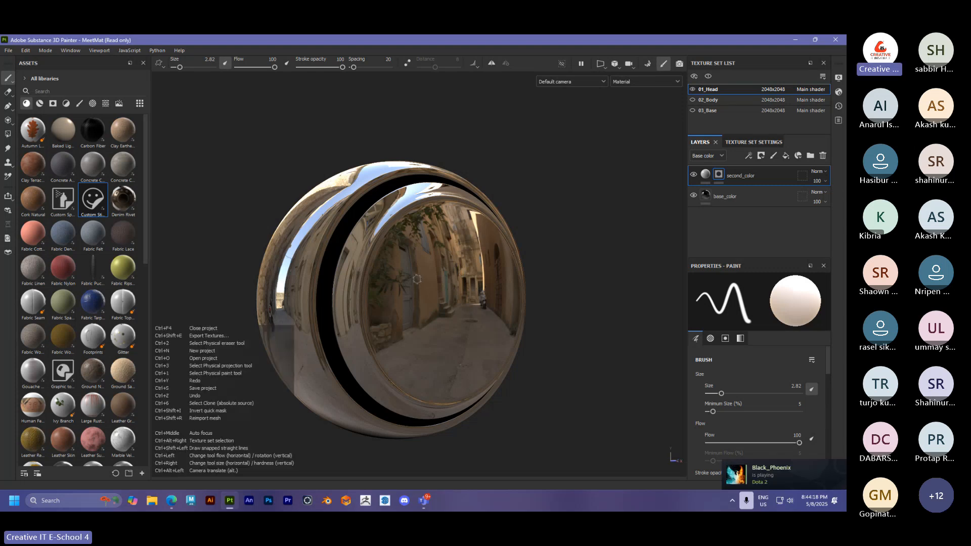
pyautogui.moveTo(417, 279)
pyautogui.keyDown('ctrl'); pyautogui.mouseDown(button='right')
pyautogui.moveTo(447, 279)
pyautogui.moveTo(385, 279)
pyautogui.moveTo(447, 279)
pyautogui.moveTo(428, 279)
pyautogui.mouseUp(button='right'); pyautogui.keyUp('ctrl')
pyautogui.moveTo(399, 303)
pyautogui.mouseDown()
pyautogui.moveTo(425, 276)
pyautogui.moveTo(480, 261)
pyautogui.moveTo(438, 316)
pyautogui.moveTo(441, 293)
pyautogui.mouseUp()
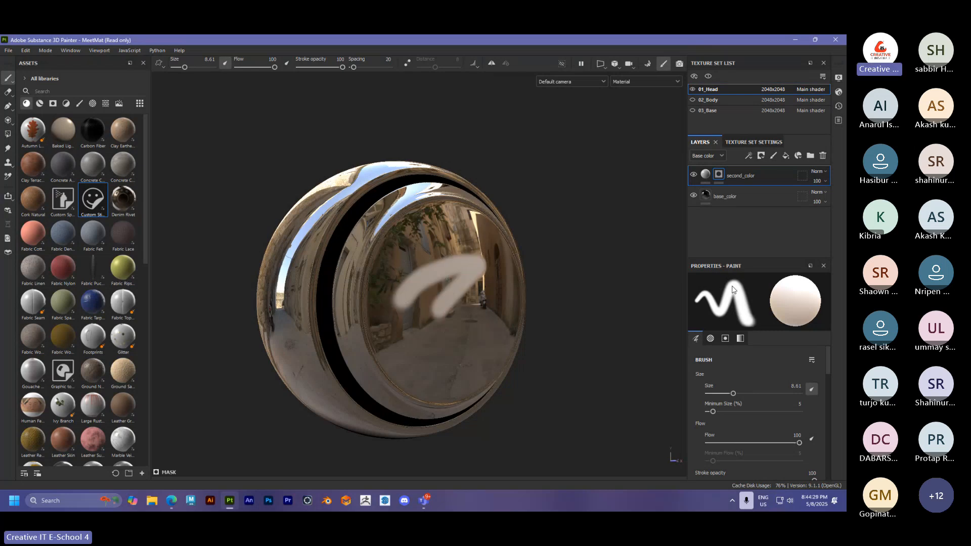
# Raise the brush hardness and paint a straight hard-edged white stroke on the mask below the soft one
pyautogui.keyDown('alt'); pyautogui.moveTo(545, 303); pyautogui.dragTo(523, 291); pyautogui.keyUp('alt')
pyautogui.keyDown('alt'); pyautogui.moveTo(523, 290); pyautogui.dragTo(523, 319, button='right'); pyautogui.keyUp('alt')
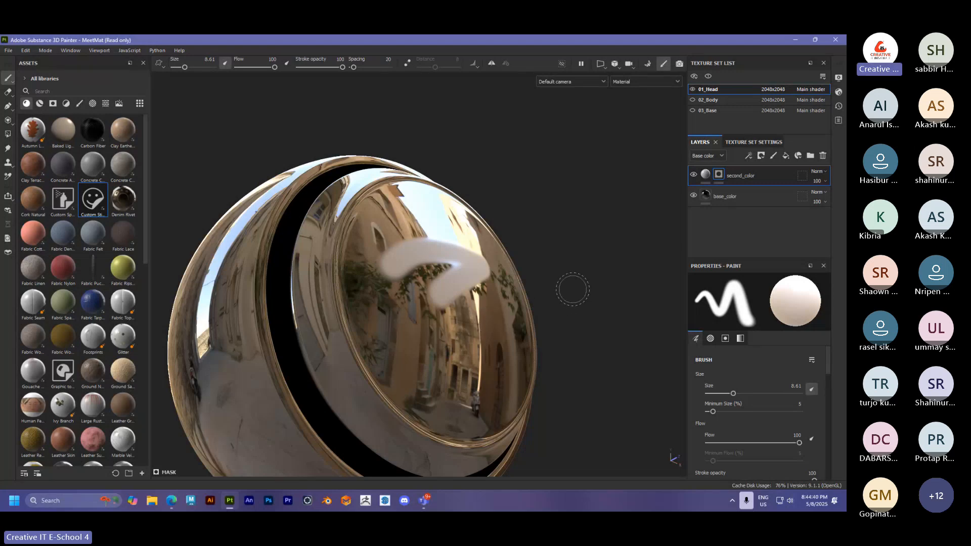
pyautogui.press('ctrl')
pyautogui.keyDown('ctrl'); pyautogui.moveTo(573, 289); pyautogui.dragTo(572, 258, button='right'); pyautogui.keyUp('ctrl')
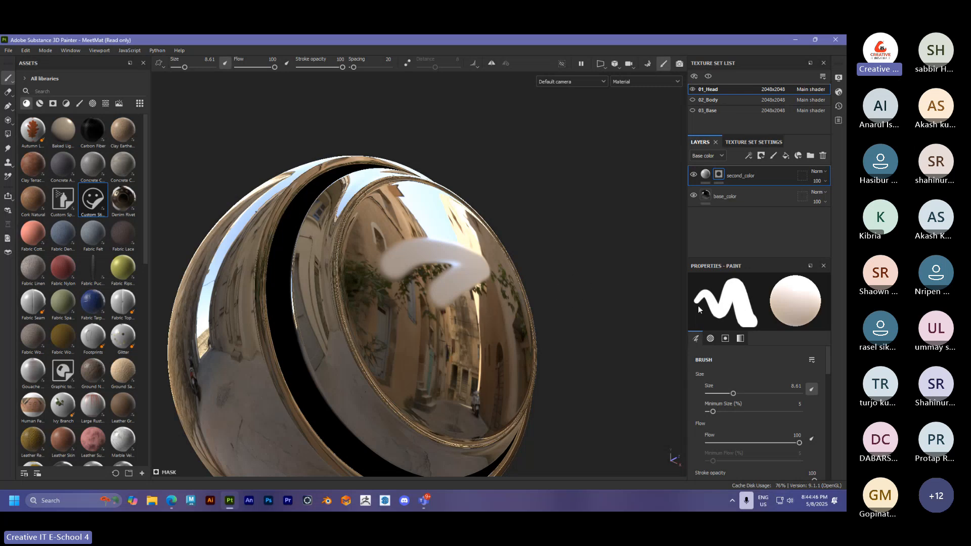
pyautogui.moveTo(427, 343); pyautogui.dragTo(499, 307)
# Soften the brush again and paint white mask strokes below the hard-edged stroke and beside the first soft stroke
pyautogui.press('ctrl')
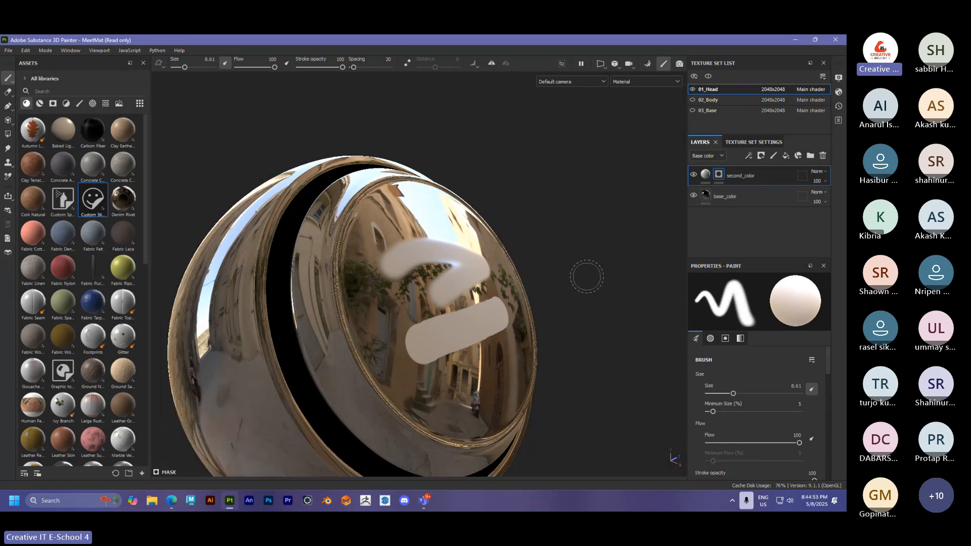
pyautogui.moveTo(442, 386)
pyautogui.mouseDown()
pyautogui.moveTo(505, 358)
pyautogui.moveTo(490, 390)
pyautogui.mouseUp()
pyautogui.moveTo(375, 259)
pyautogui.mouseDown()
pyautogui.moveTo(409, 311)
pyautogui.moveTo(385, 306)
pyautogui.moveTo(397, 305)
pyautogui.mouseUp()
# Set the roughness of the base_color fill layer to 0.1224
pyautogui.scroll(-3, 440, 298)
pyautogui.keyDown('alt'); pyautogui.moveTo(397, 305); pyautogui.dragTo(398, 297, button='right'); pyautogui.keyUp('alt')
pyautogui.click(738, 197)
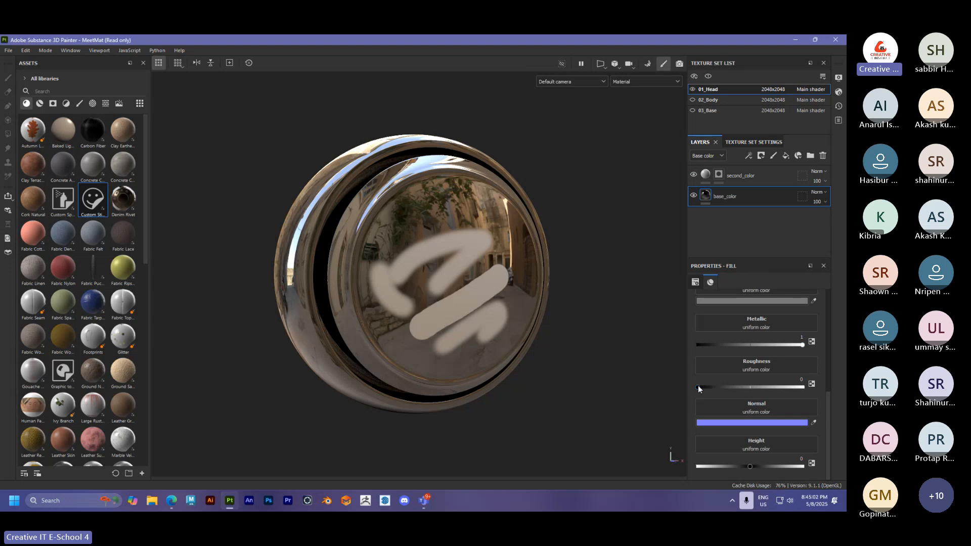
pyautogui.moveTo(699, 388); pyautogui.dragTo(709, 387)
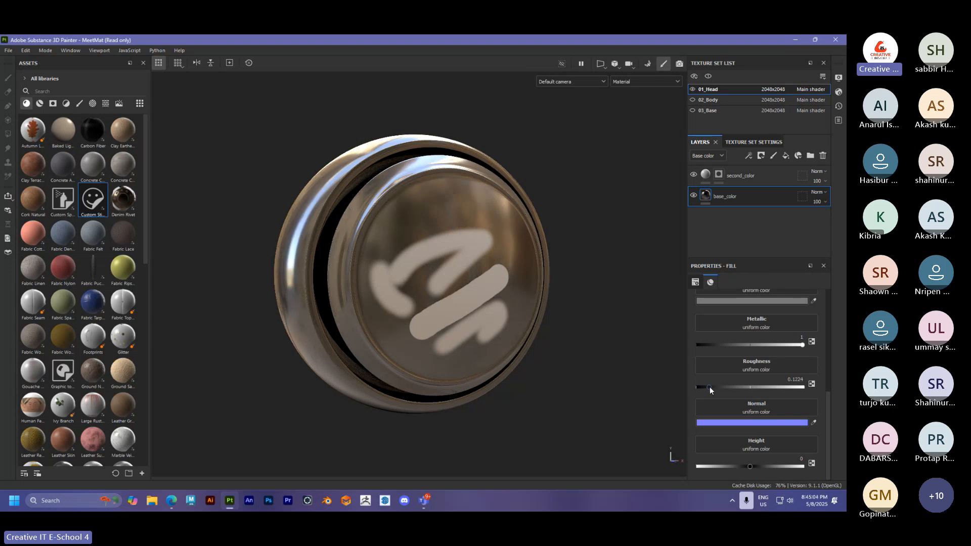
# Change the base color of the base_color fill layer to dark red 5B2626
pyautogui.keyDown('alt'); pyautogui.moveTo(565, 346); pyautogui.dragTo(586, 335); pyautogui.keyUp('alt')
pyautogui.click(703, 302)
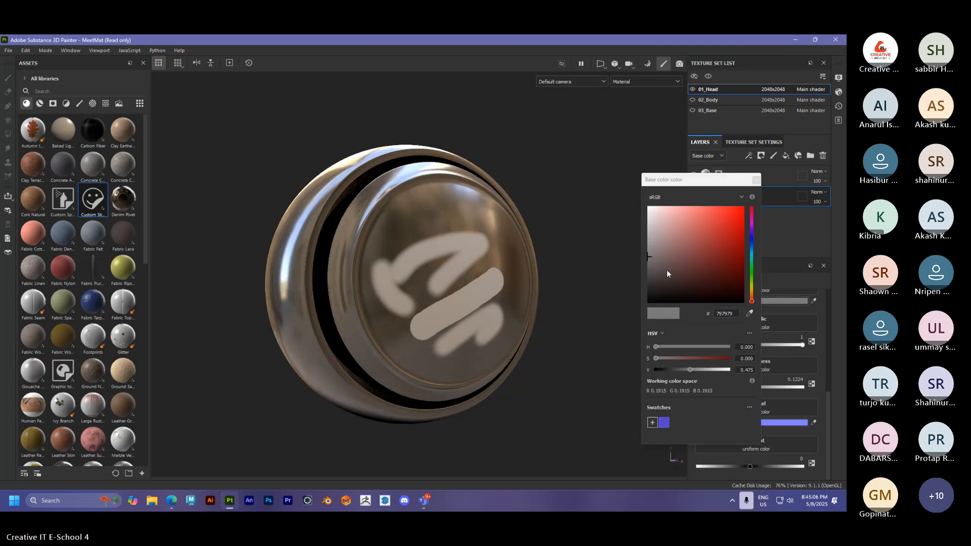
pyautogui.moveTo(649, 244)
pyautogui.mouseDown()
pyautogui.moveTo(687, 264)
pyautogui.moveTo(690, 249)
pyautogui.moveTo(703, 268)
pyautogui.mouseUp()
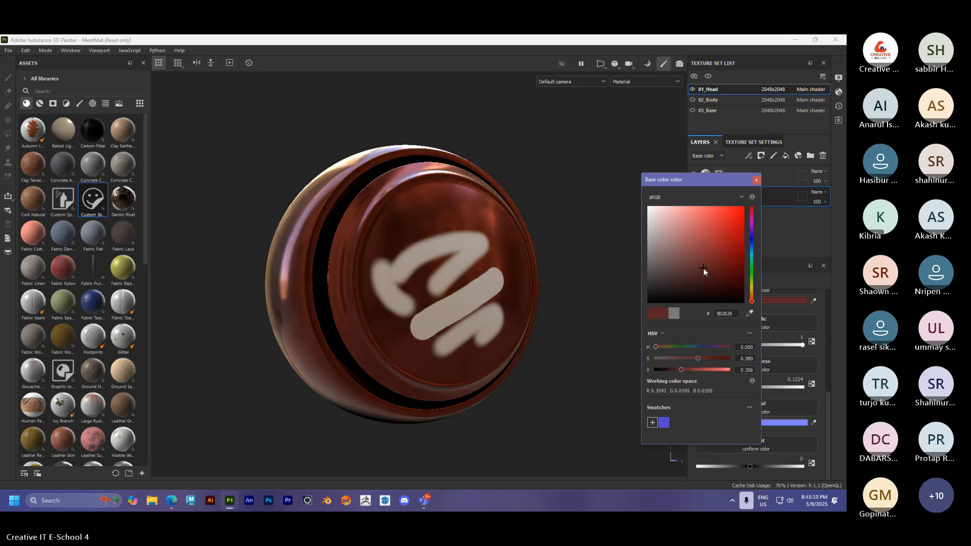
pyautogui.click(756, 180)
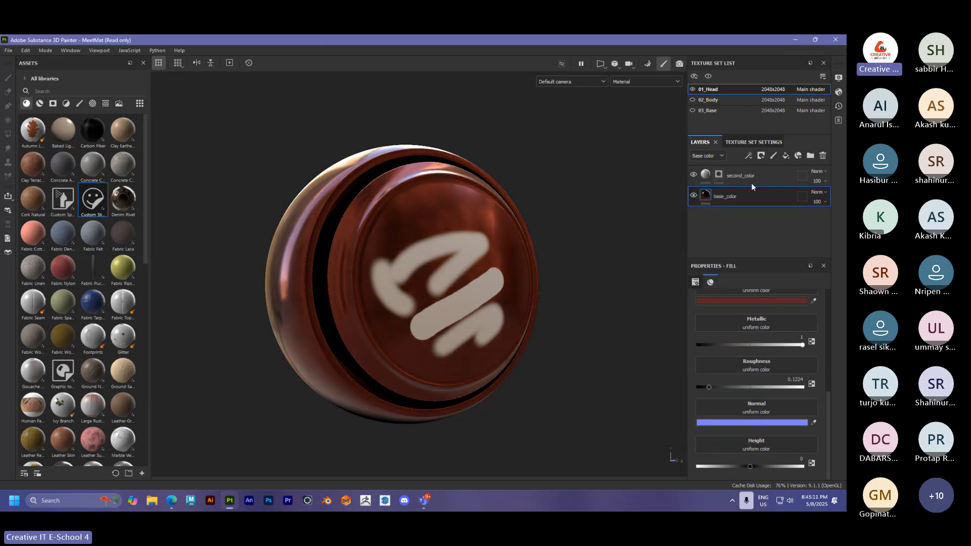
# Change the base color of the base_color fill layer to light blue 5EA0CC
pyautogui.click(721, 300)
pyautogui.moveTo(749, 247)
pyautogui.mouseDown()
pyautogui.moveTo(750, 237)
pyautogui.moveTo(754, 249)
pyautogui.mouseUp()
pyautogui.keyDown('alt'); pyautogui.moveTo(558, 308); pyautogui.dragTo(575, 299); pyautogui.keyUp('alt')
pyautogui.moveTo(675, 236); pyautogui.dragTo(703, 226)
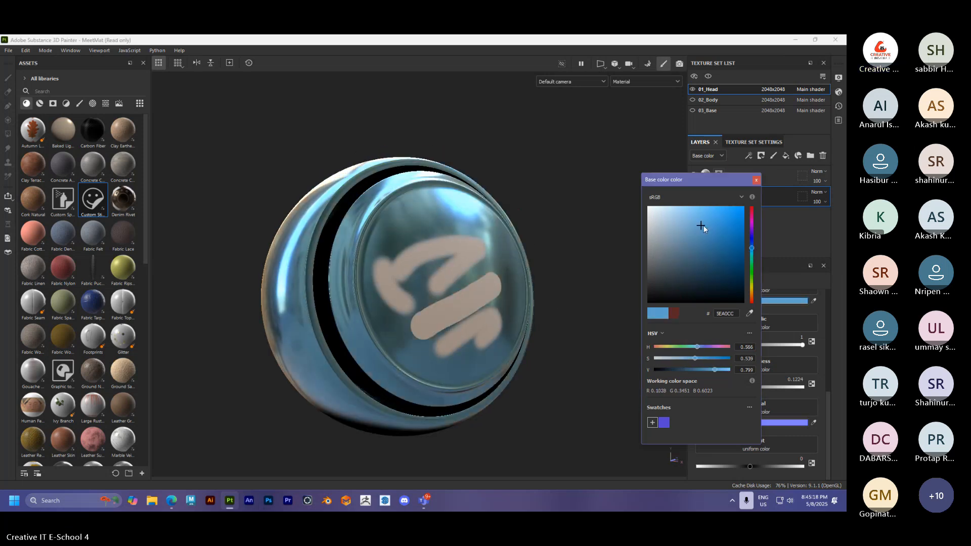
pyautogui.click(565, 269)
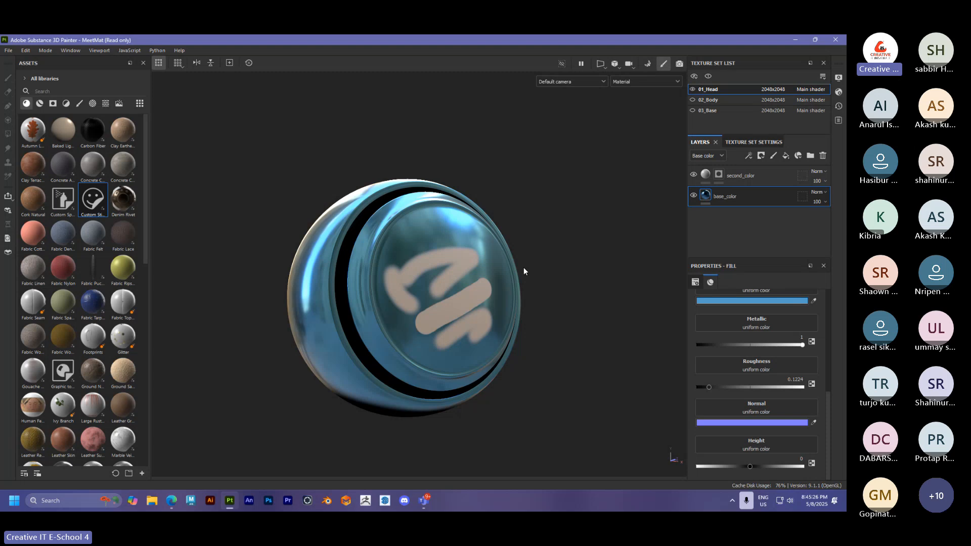
# Select the mask of the second_color layer for painting
pyautogui.click(721, 174)
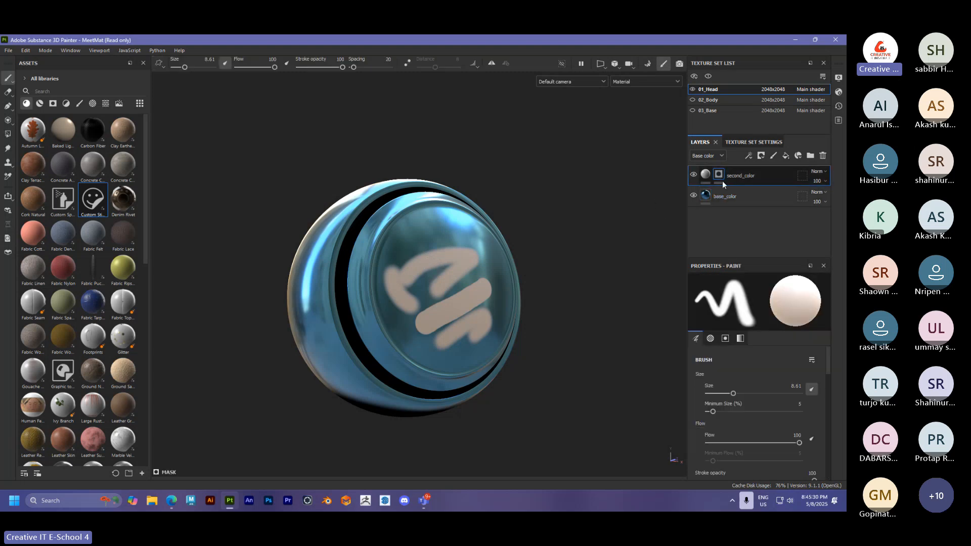
# Remove the mask from the second_color layer and set its base color to coral red (DB5C5C)
pyautogui.rightClick(717, 175)
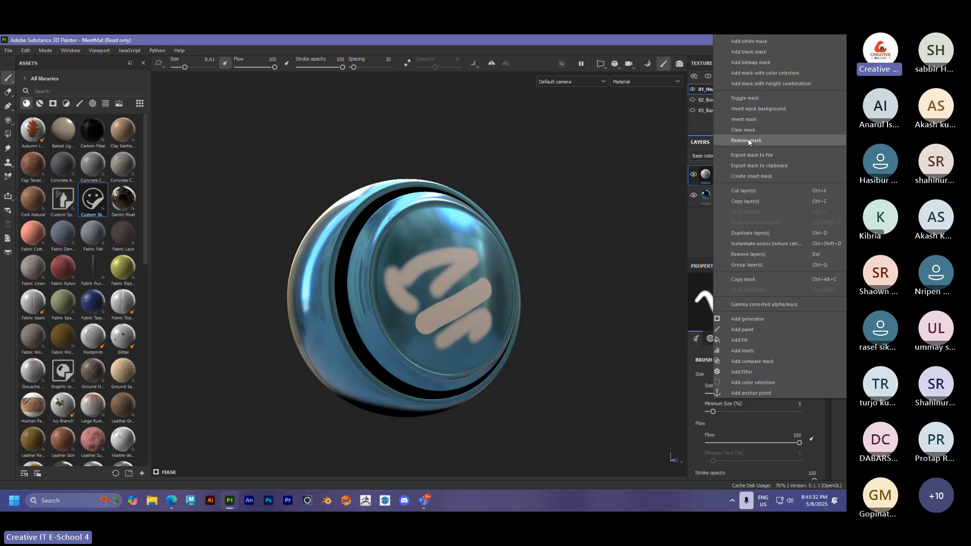
pyautogui.click(748, 141)
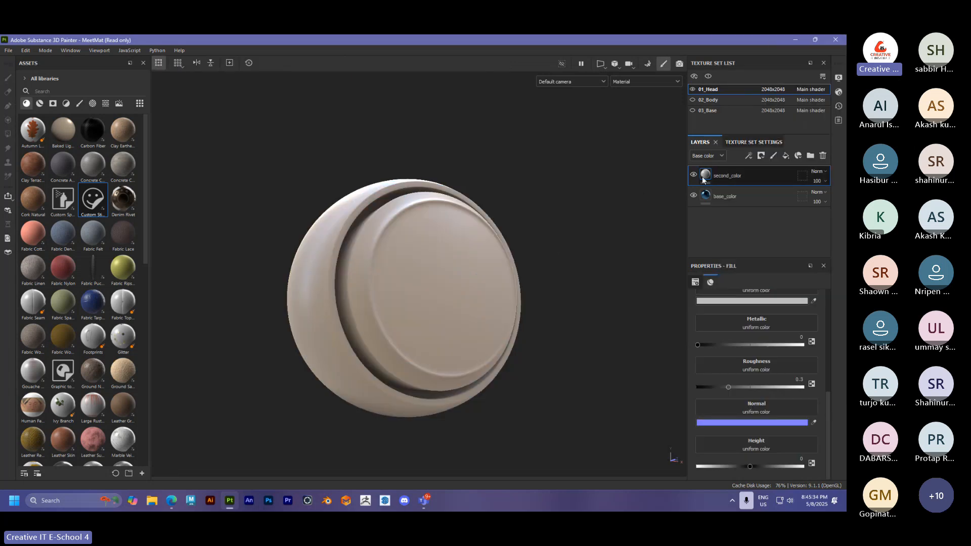
pyautogui.click(735, 301)
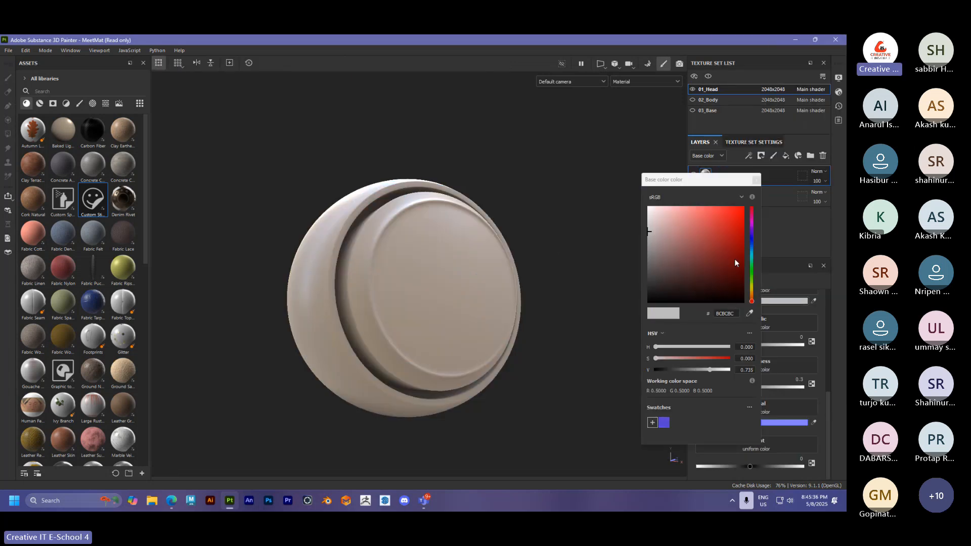
pyautogui.moveTo(727, 233); pyautogui.dragTo(703, 219)
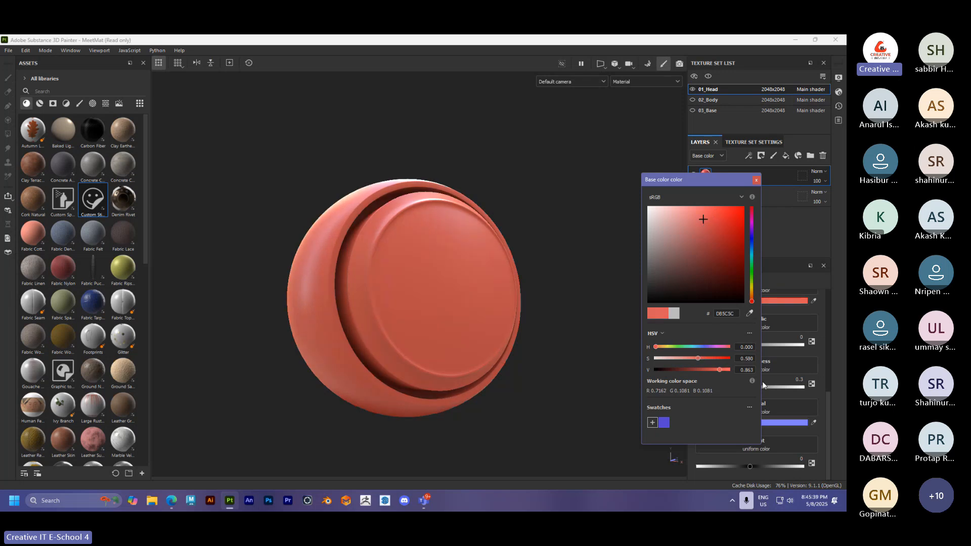
pyautogui.click(756, 180)
pyautogui.keyDown('alt'); pyautogui.moveTo(435, 309); pyautogui.dragTo(460, 321); pyautogui.keyUp('alt')
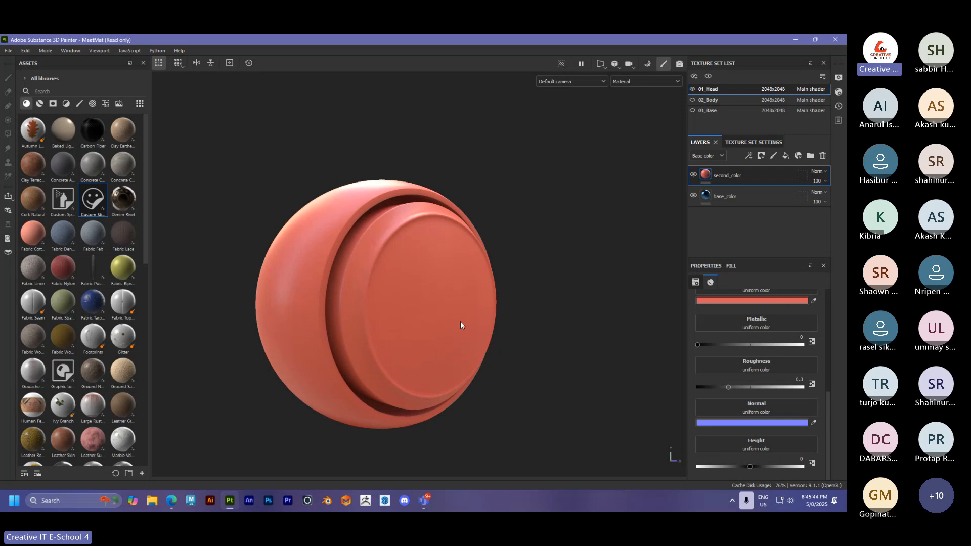
# Split the viewport to show the 3D model and its 2D UV layout side by side
pyautogui.click(602, 69)
pyautogui.click(621, 77)
pyautogui.scroll(-3, 293, 247)
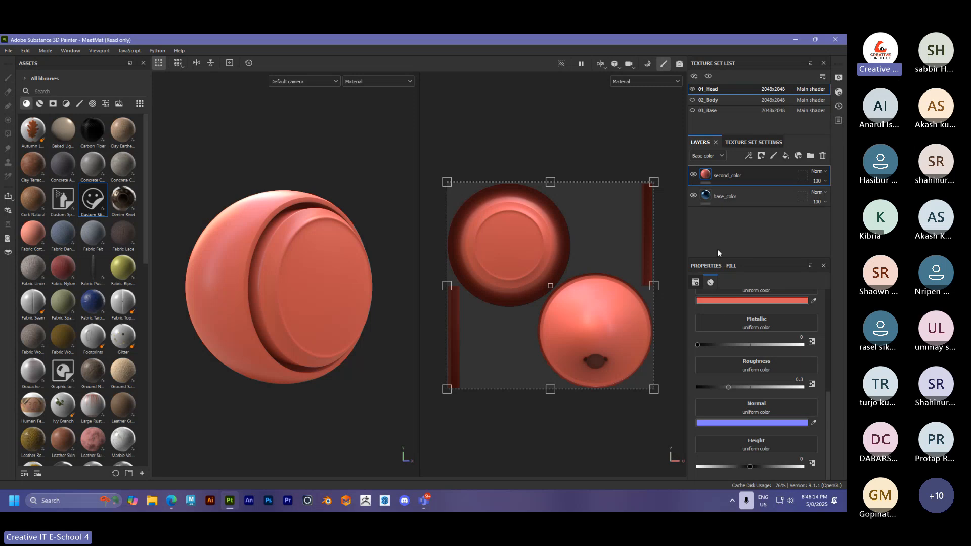
# Set the second_color layer's Metallic to 1 and Roughness to 0
pyautogui.moveTo(697, 344); pyautogui.dragTo(807, 344)
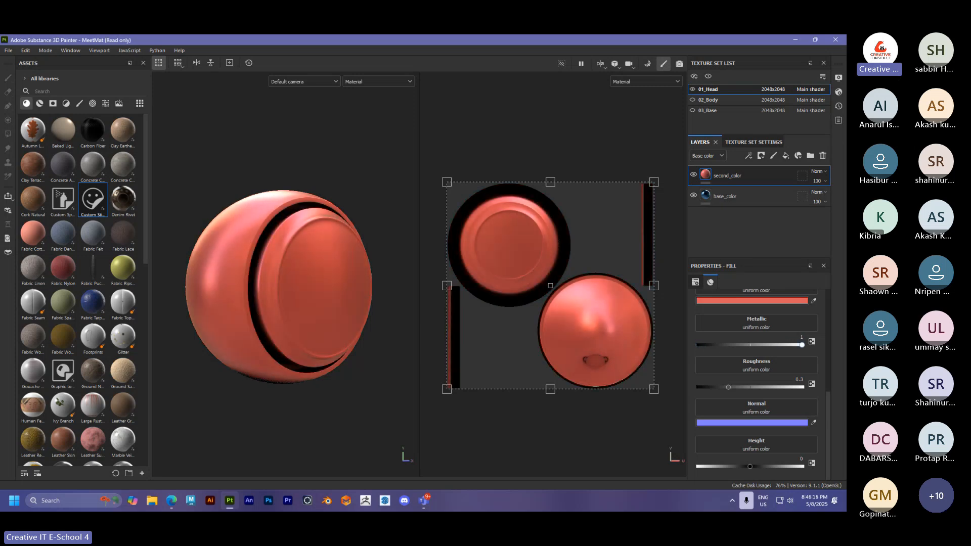
pyautogui.click(775, 301)
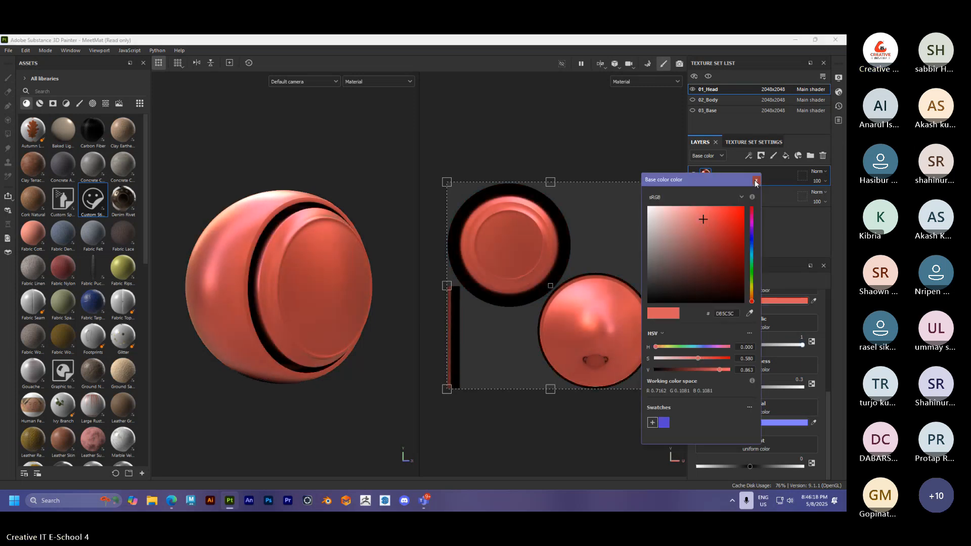
pyautogui.moveTo(729, 385); pyautogui.dragTo(716, 388)
pyautogui.moveTo(717, 393); pyautogui.dragTo(708, 388)
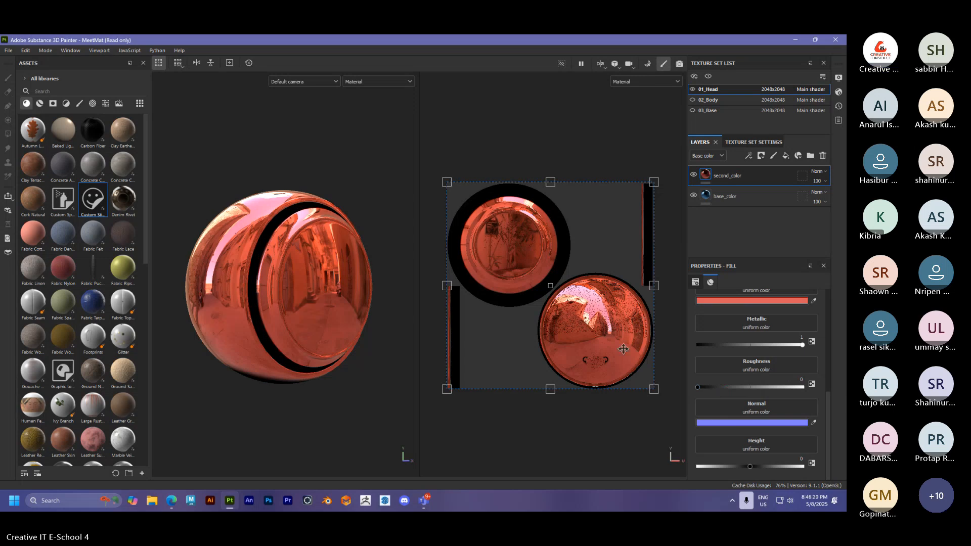
# Set the base_color layer's Roughness to 0, hiding second_color while adjusting it and showing it again when done
pyautogui.click(706, 197)
pyautogui.click(694, 175)
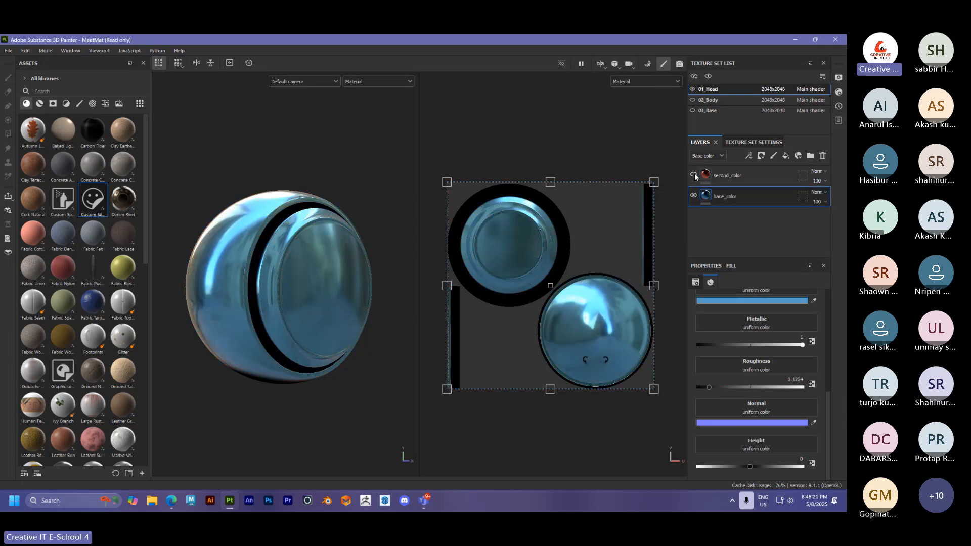
pyautogui.moveTo(709, 387); pyautogui.dragTo(682, 386)
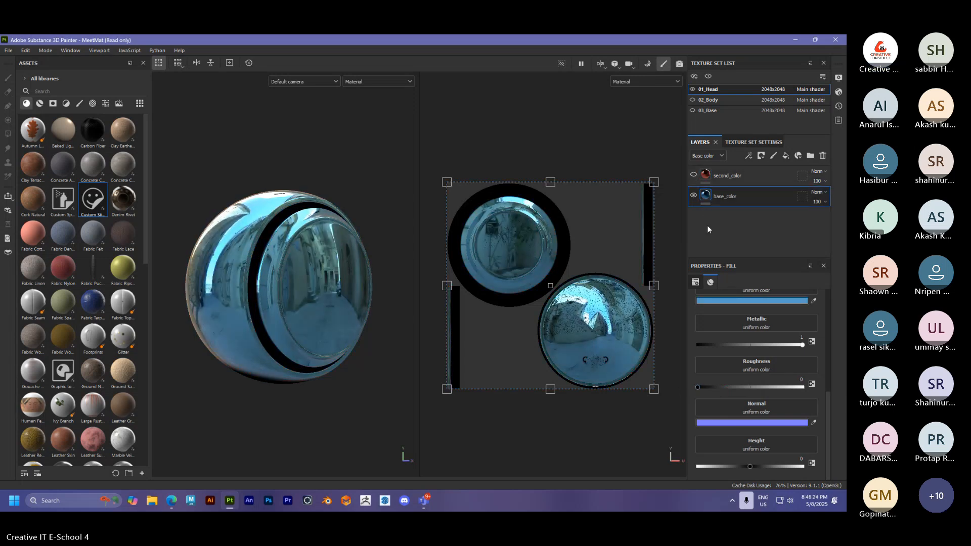
pyautogui.click(694, 174)
# Add a black mask to the second_color layer and add a paint effect to that mask
pyautogui.click(727, 178)
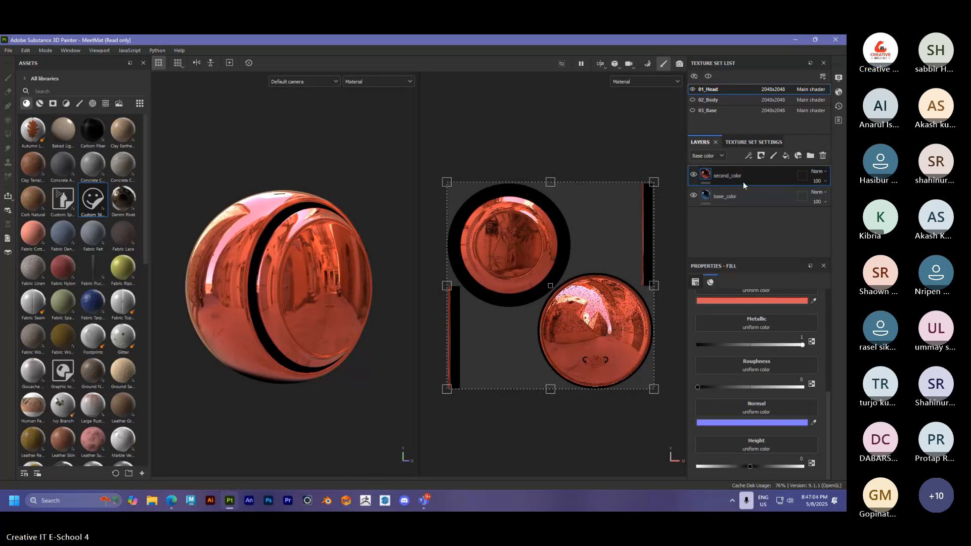
pyautogui.click(761, 157)
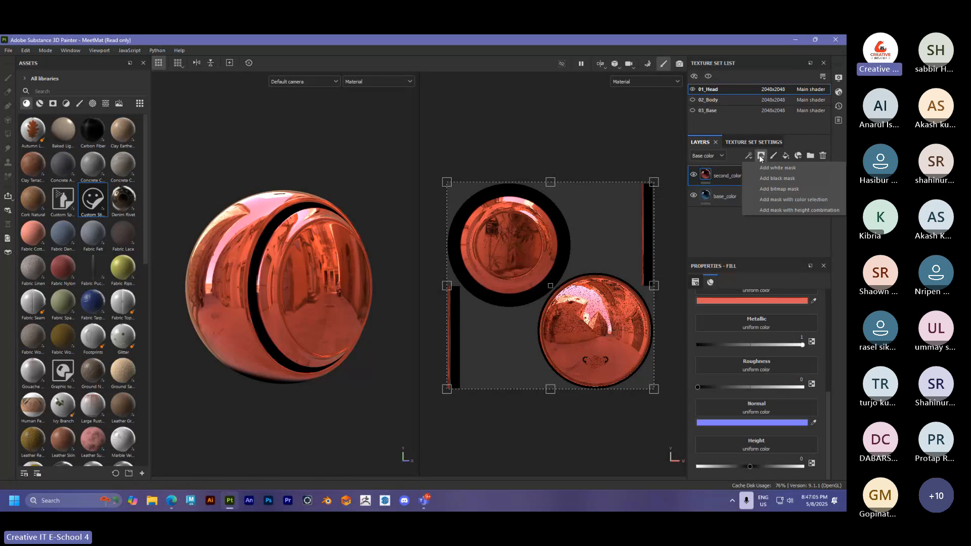
pyautogui.click(772, 179)
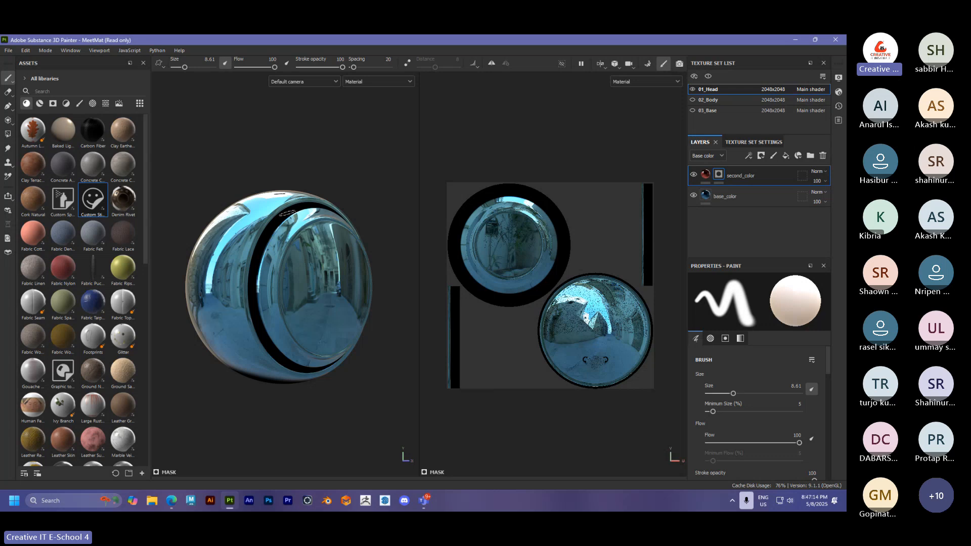
pyautogui.rightClick(719, 177)
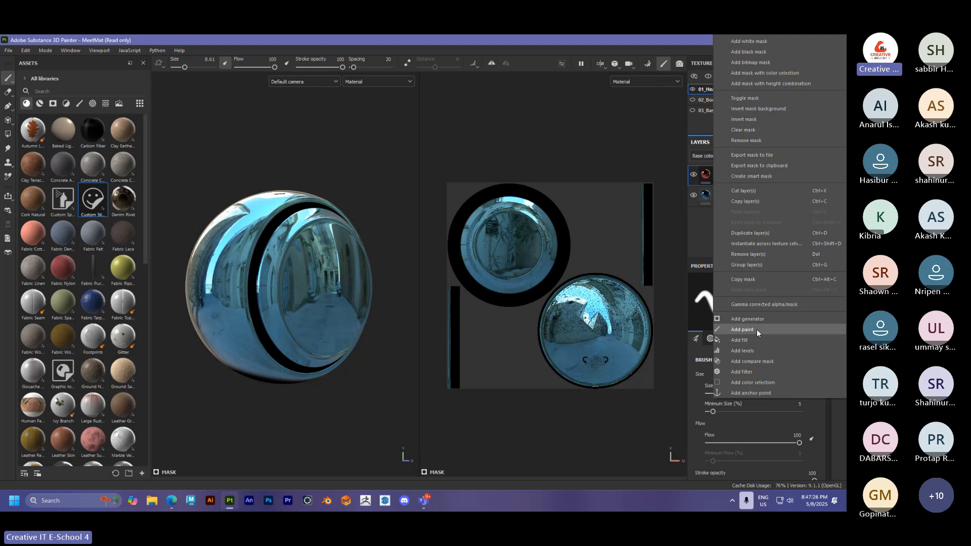
pyautogui.click(607, 146)
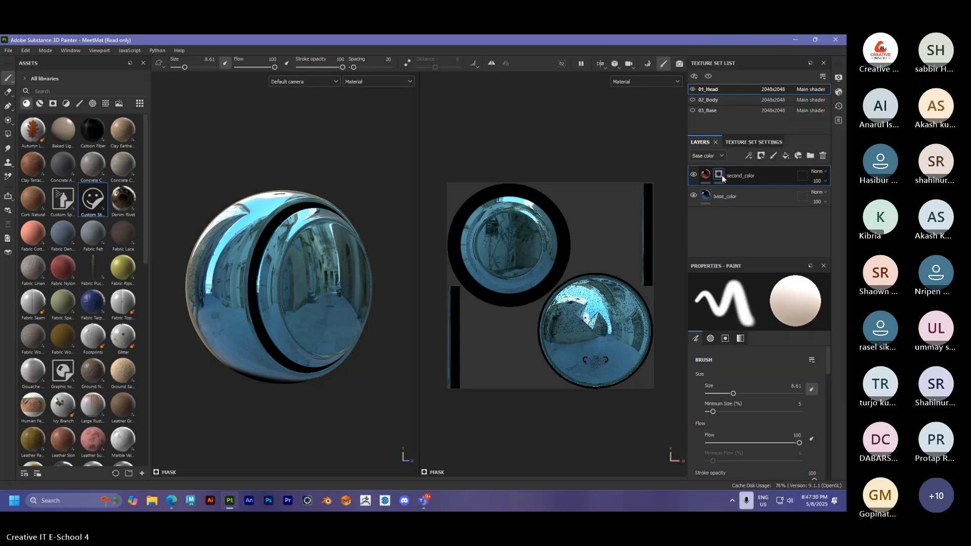
pyautogui.click(749, 156)
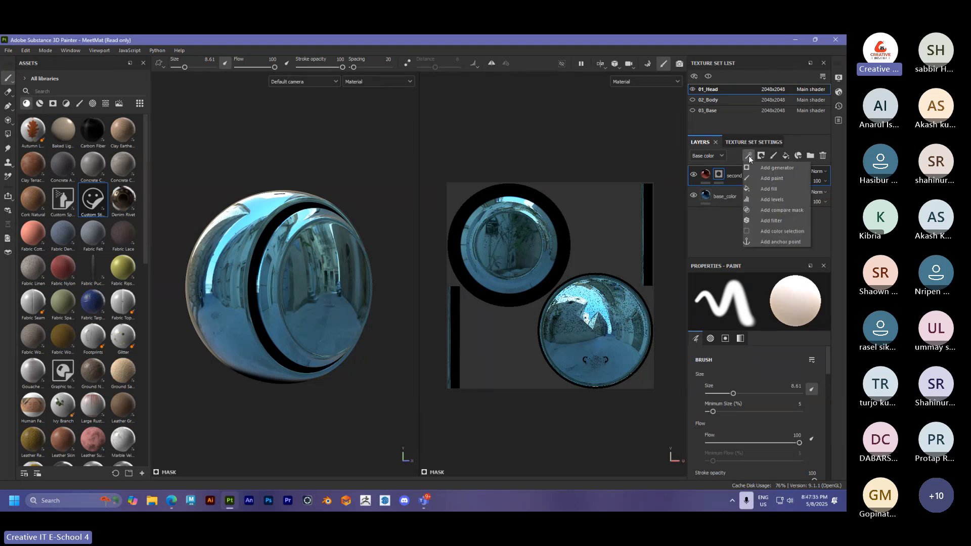
pyautogui.click(773, 179)
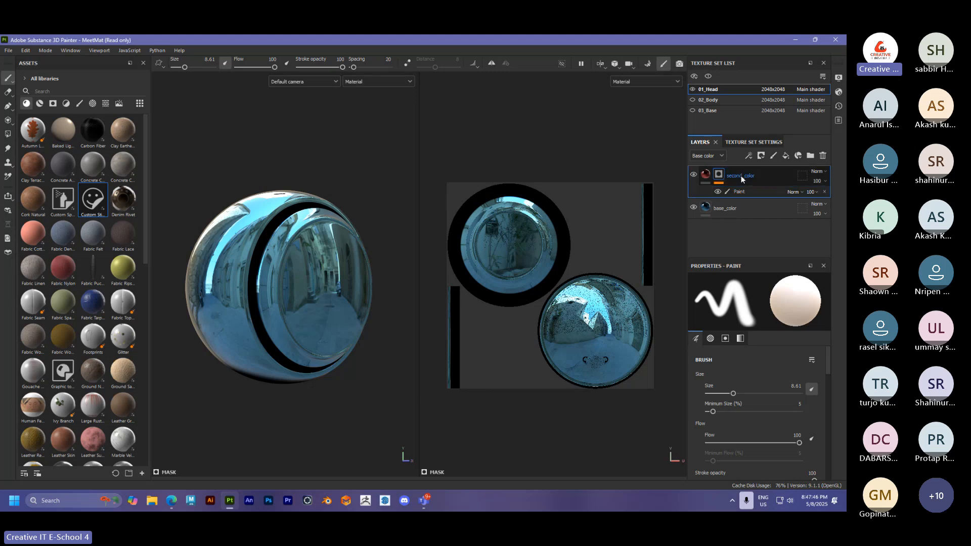
# With Polygon Fill in triangle mode, fill a small strip of faces on the head's front disc in the mask's Paint effect
pyautogui.click(742, 175)
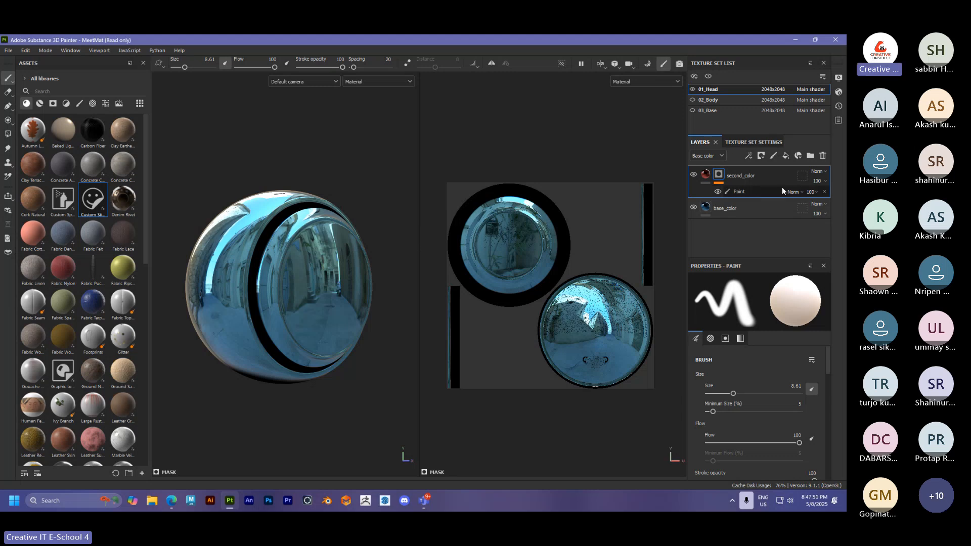
pyautogui.click(737, 195)
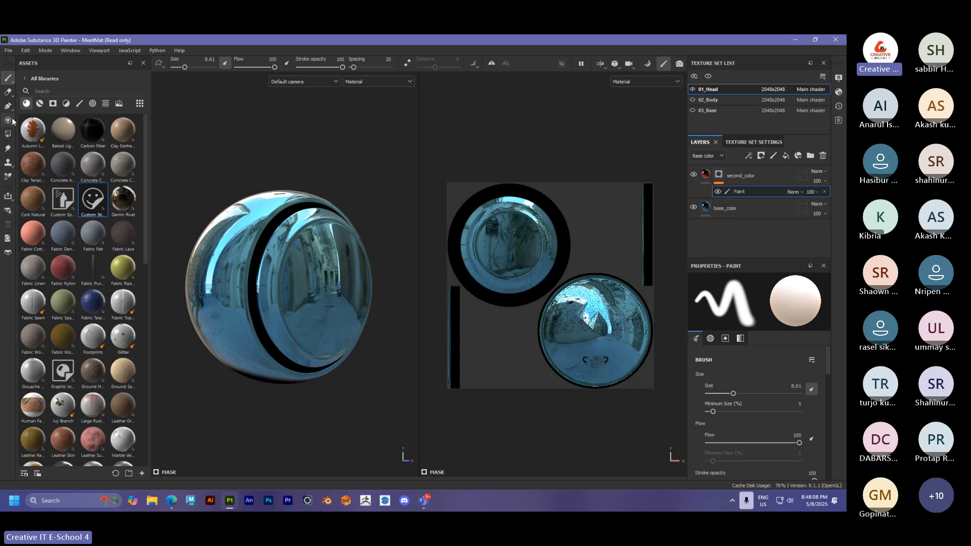
pyautogui.click(7, 134)
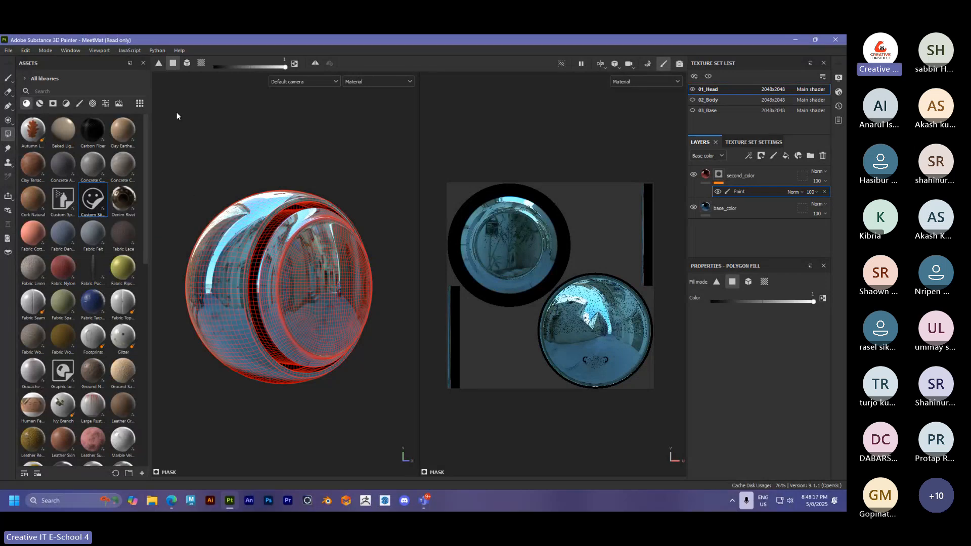
pyautogui.scroll(1, 201, 126)
pyautogui.keyDown('alt'); pyautogui.moveTo(222, 135); pyautogui.dragTo(263, 219); pyautogui.keyUp('alt')
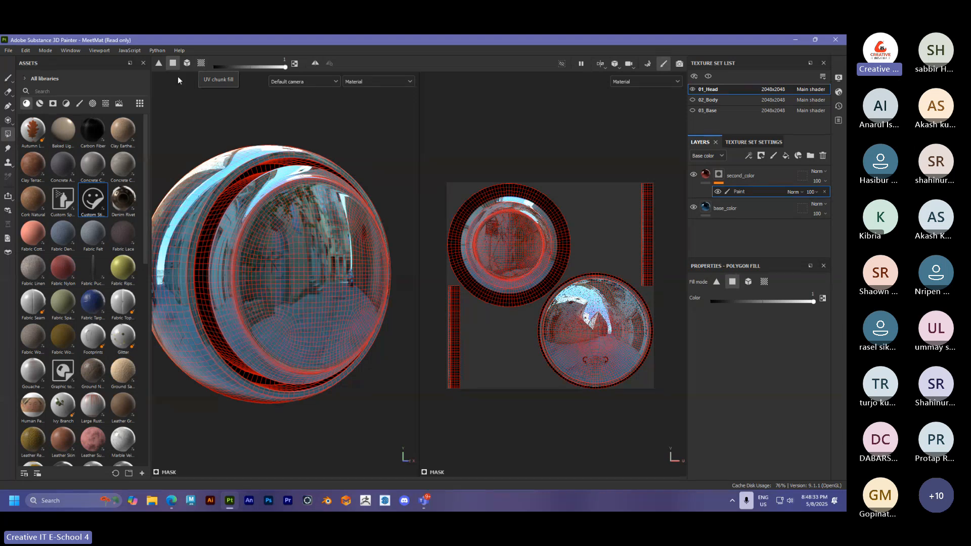
pyautogui.click(157, 63)
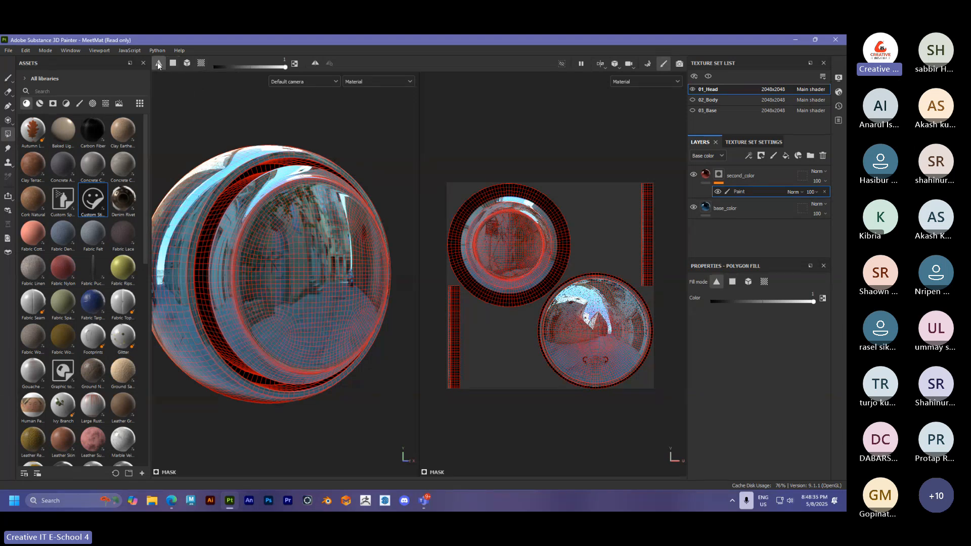
pyautogui.scroll(3, 259, 249)
pyautogui.keyDown('alt'); pyautogui.moveTo(285, 285); pyautogui.dragTo(263, 278); pyautogui.keyUp('alt')
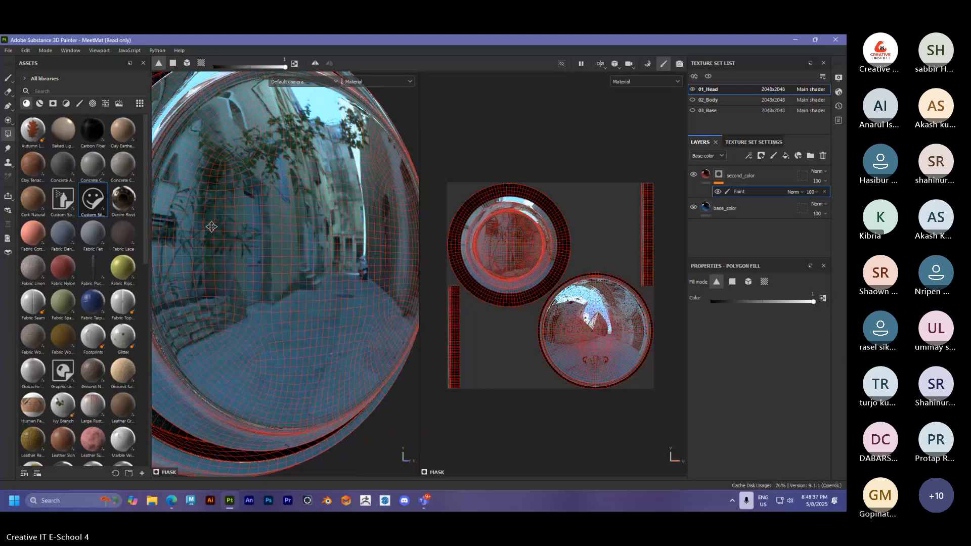
pyautogui.keyDown('alt'); pyautogui.moveTo(263, 277); pyautogui.dragTo(298, 247, button='right'); pyautogui.keyUp('alt')
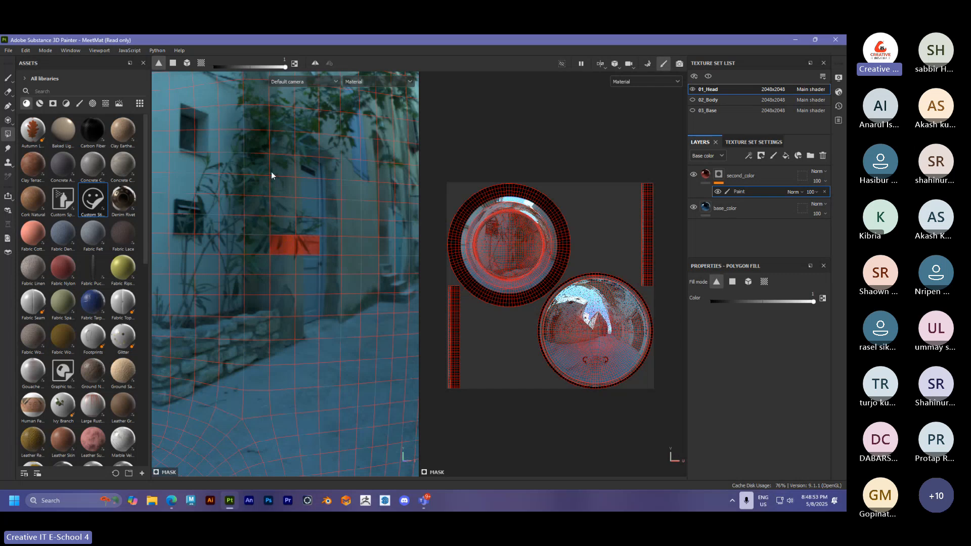
# Fill a large rectangular block of faces on the front disc using the quad fill mode
pyautogui.click(172, 64)
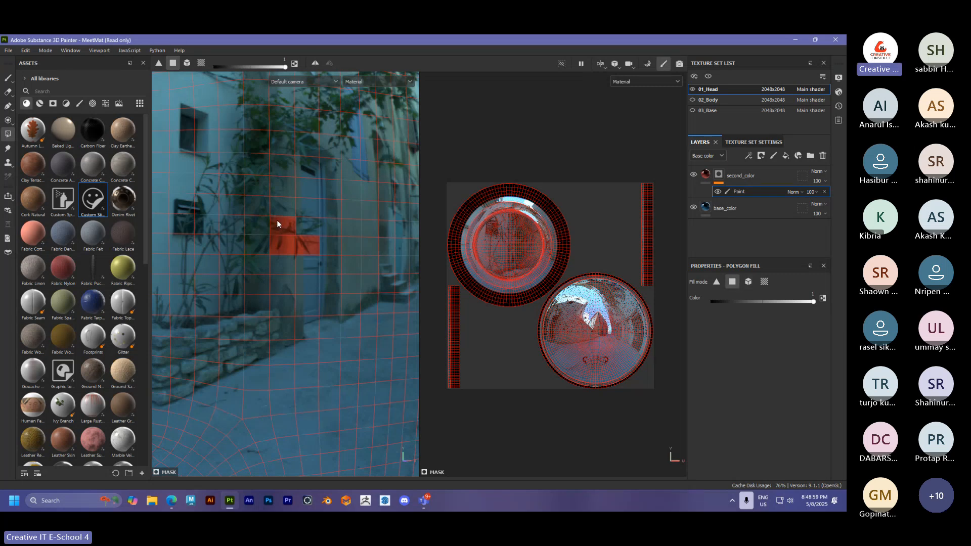
pyautogui.moveTo(309, 189)
pyautogui.mouseDown()
pyautogui.moveTo(363, 245)
pyautogui.moveTo(382, 304)
pyautogui.moveTo(357, 289)
pyautogui.mouseUp()
pyautogui.scroll(-6, 357, 286)
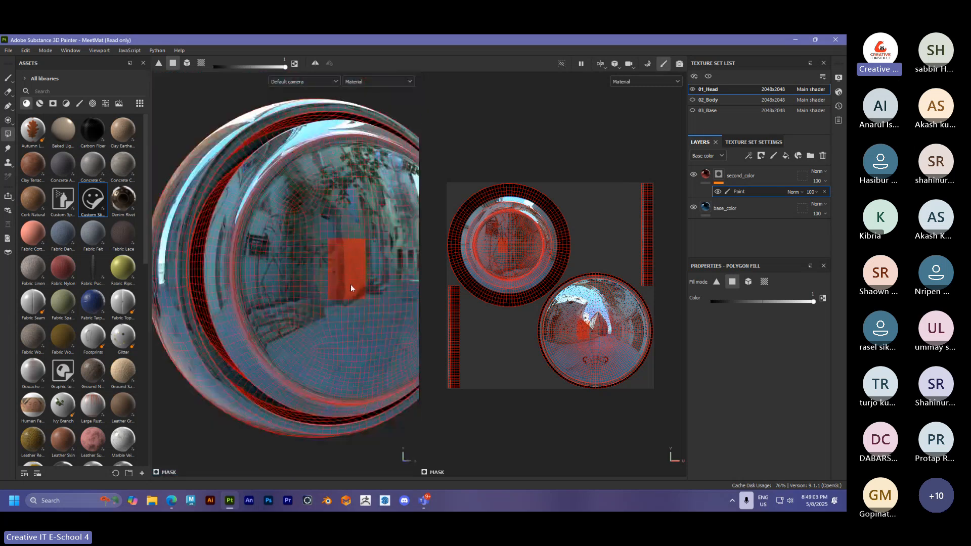
pyautogui.scroll(5, 338, 262)
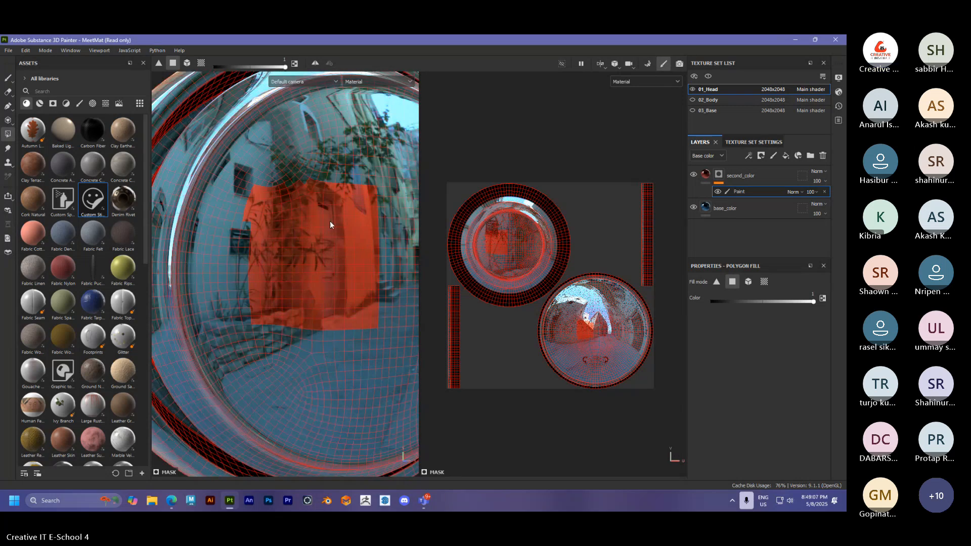
pyautogui.scroll(-3, 330, 220)
pyautogui.keyDown('alt'); pyautogui.moveTo(335, 232); pyautogui.dragTo(286, 234, button='middle'); pyautogui.keyUp('alt')
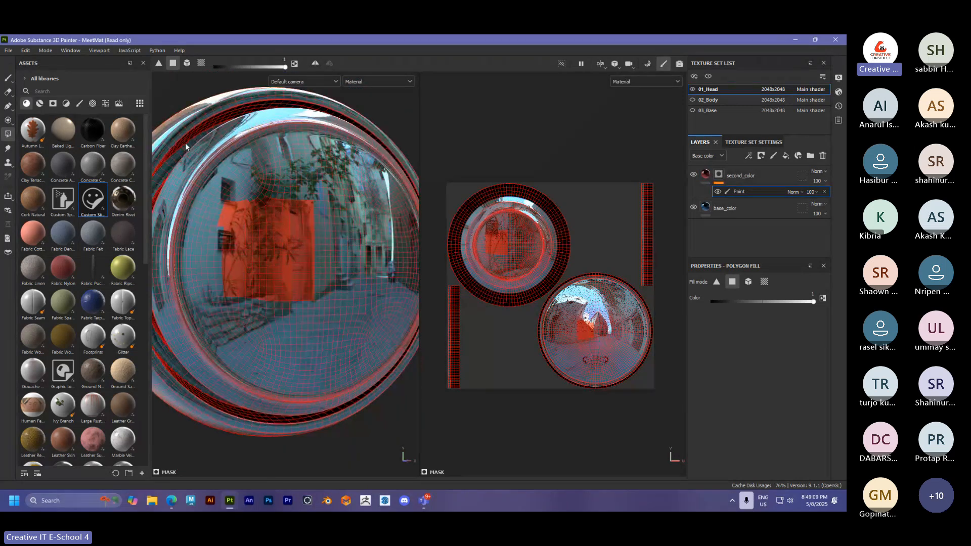
# Fill the entire head in the second_color mask using the mesh fill mode
pyautogui.click(186, 64)
pyautogui.click(314, 171)
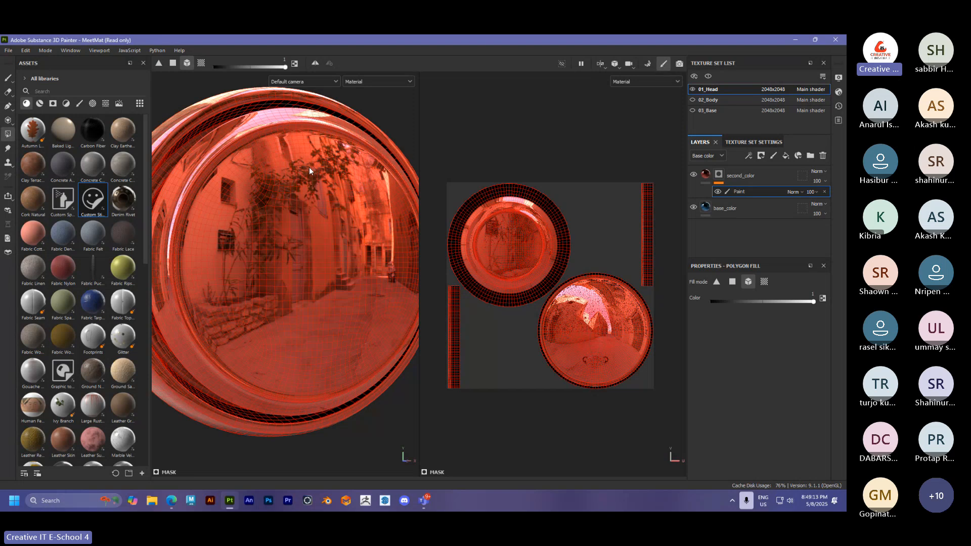
pyautogui.scroll(-3, 311, 172)
pyautogui.keyDown('alt'); pyautogui.moveTo(296, 194); pyautogui.dragTo(335, 217); pyautogui.keyUp('alt')
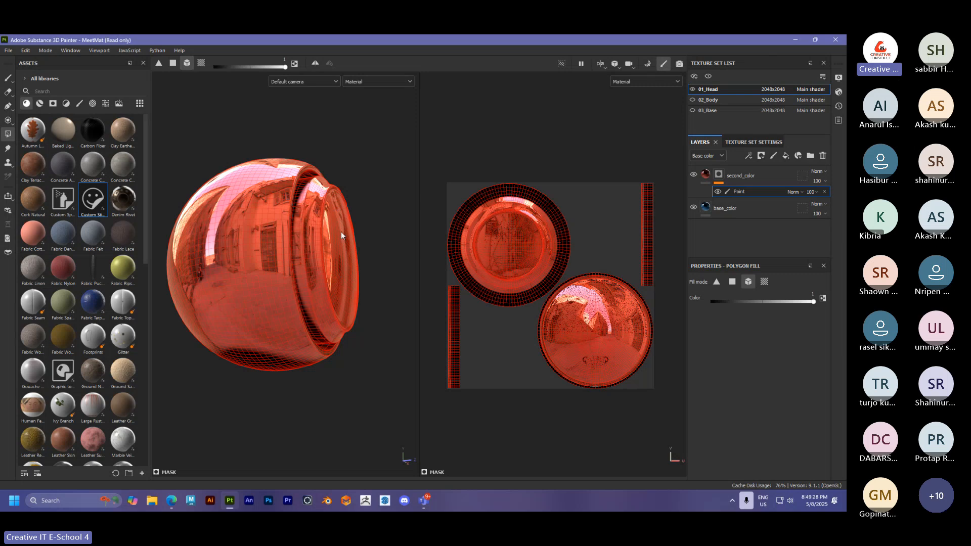
# Undo the mesh fill and the large quad fill in the second_color mask
pyautogui.hotkey('ctrl', 'z')
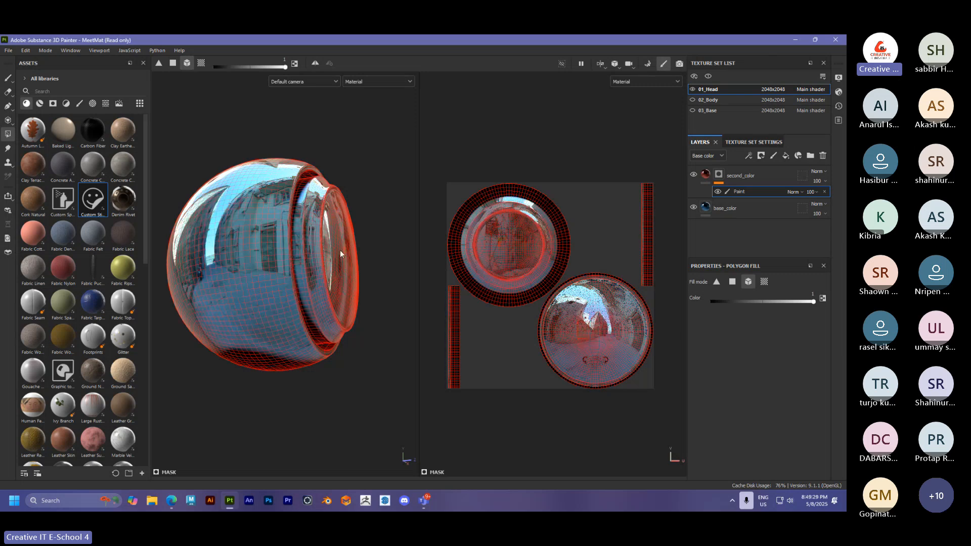
pyautogui.keyDown('alt'); pyautogui.moveTo(340, 250); pyautogui.dragTo(298, 255); pyautogui.keyUp('alt')
pyautogui.keyDown('alt'); pyautogui.moveTo(298, 255); pyautogui.dragTo(347, 256, button='right'); pyautogui.keyUp('alt')
pyautogui.keyDown('alt'); pyautogui.moveTo(347, 257); pyautogui.dragTo(325, 271, button='middle'); pyautogui.keyUp('alt')
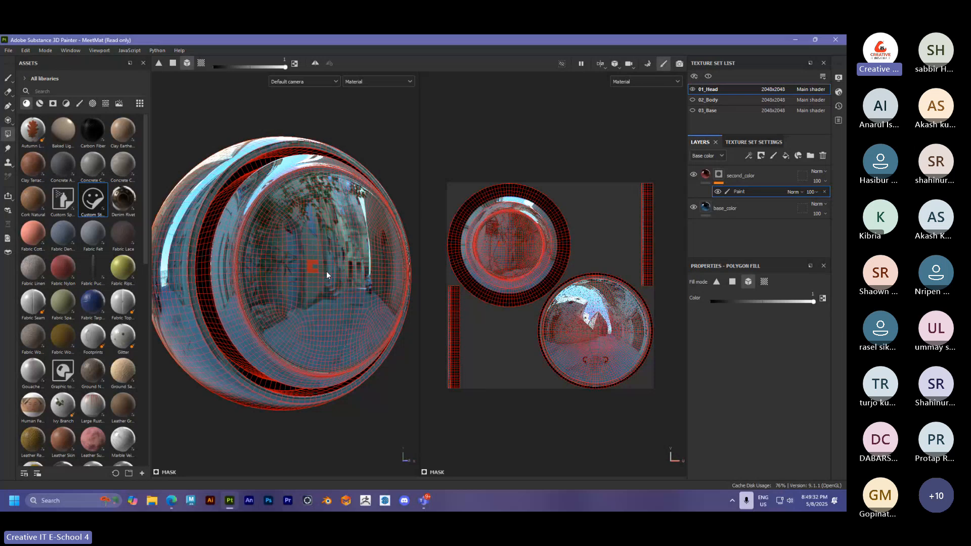
pyautogui.keyDown('alt'); pyautogui.moveTo(329, 271); pyautogui.dragTo(308, 262); pyautogui.keyUp('alt')
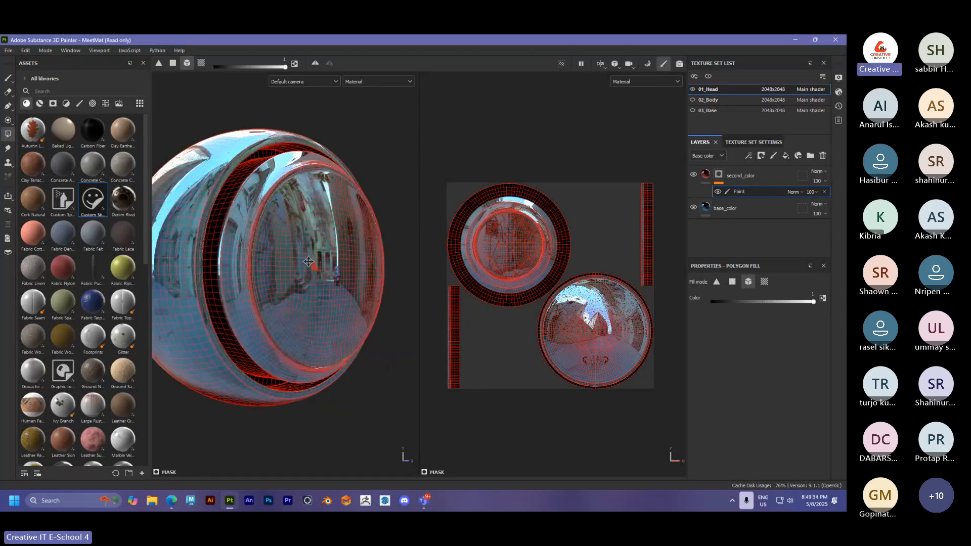
pyautogui.keyDown('alt'); pyautogui.moveTo(309, 262); pyautogui.dragTo(328, 257, button='middle'); pyautogui.keyUp('alt')
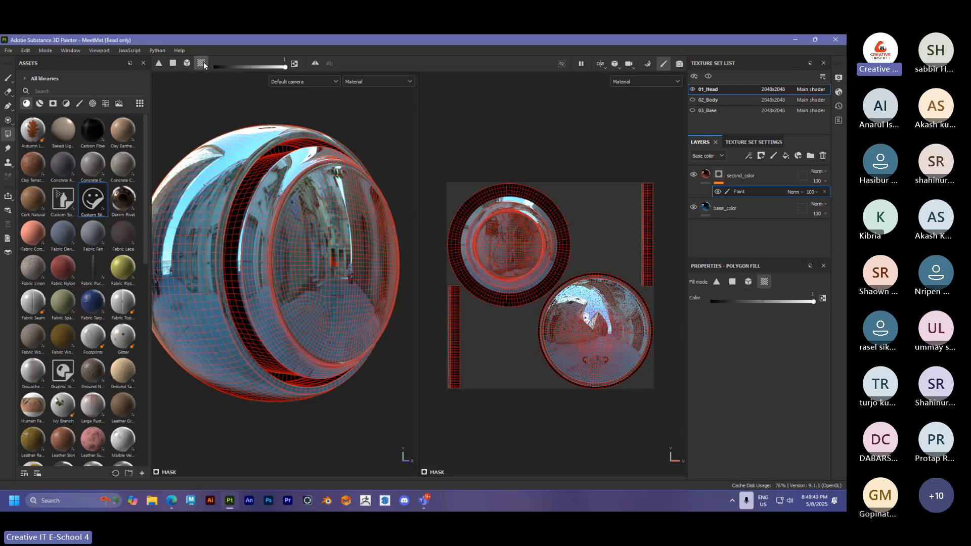
# Fill the head's front disc in the second_color mask using the UV chunk fill mode, and return to the Paint tool
pyautogui.scroll(-3, 332, 124)
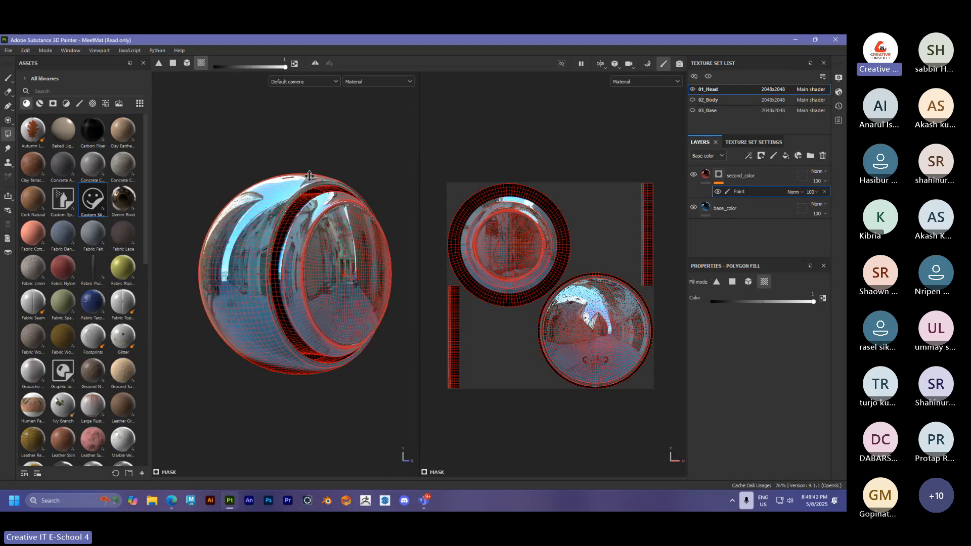
pyautogui.scroll(5, 274, 185)
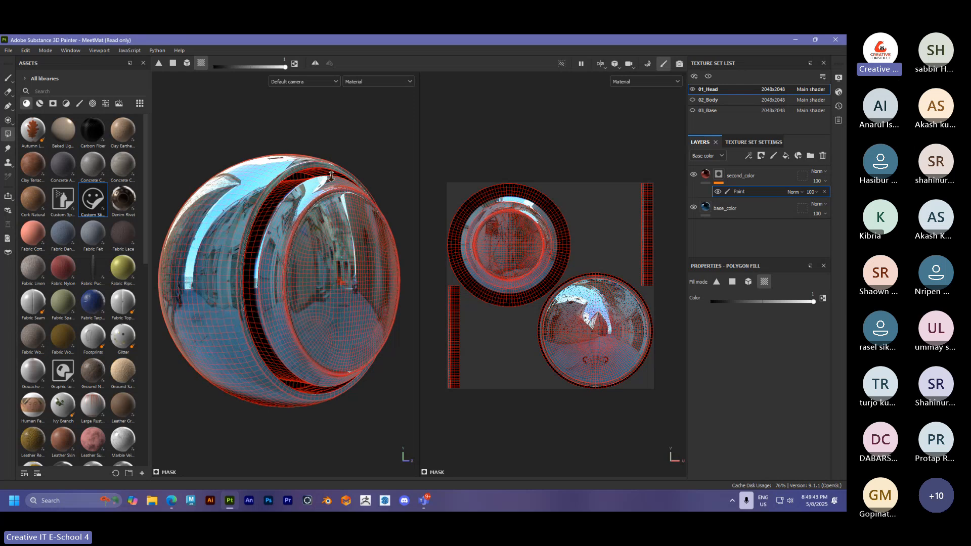
pyautogui.click(341, 256)
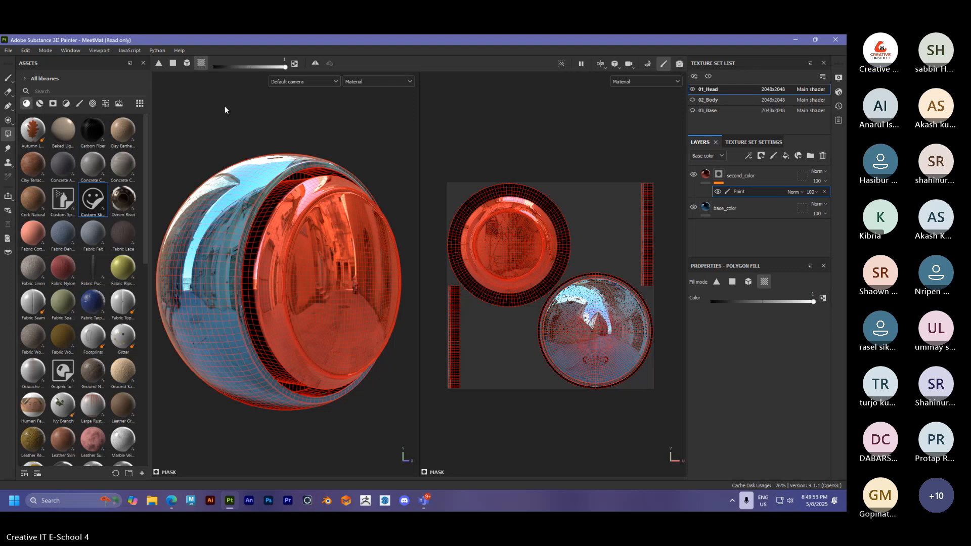
pyautogui.click(9, 78)
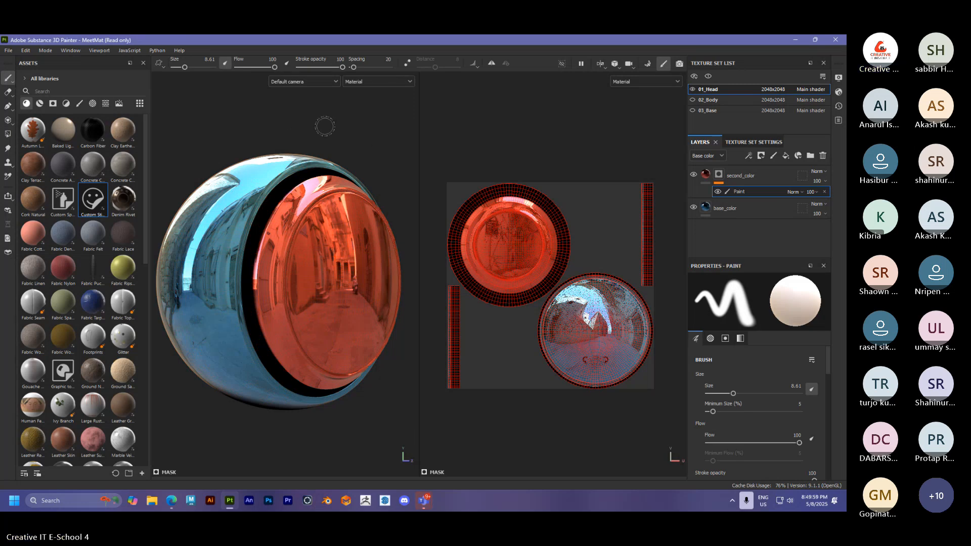
pyautogui.scroll(-3, 323, 130)
pyautogui.keyDown('alt'); pyautogui.moveTo(283, 187); pyautogui.dragTo(350, 201); pyautogui.keyUp('alt')
pyautogui.keyDown('alt'); pyautogui.moveTo(290, 189); pyautogui.dragTo(266, 204); pyautogui.keyUp('alt')
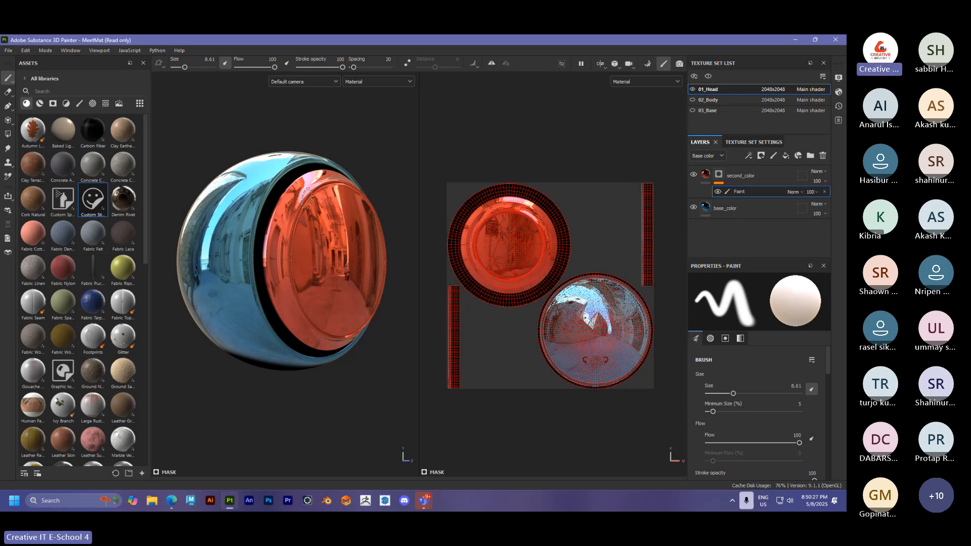
# Delete the Paint effect and both fill layers from the 01_Head texture set, and show only the 3D view
pyautogui.click(822, 156)
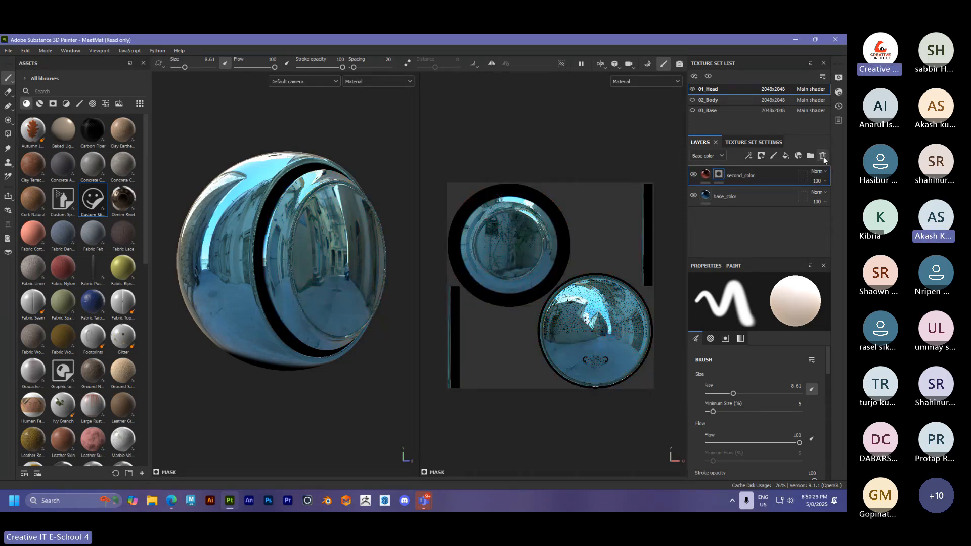
pyautogui.click(823, 157)
pyautogui.click(824, 156)
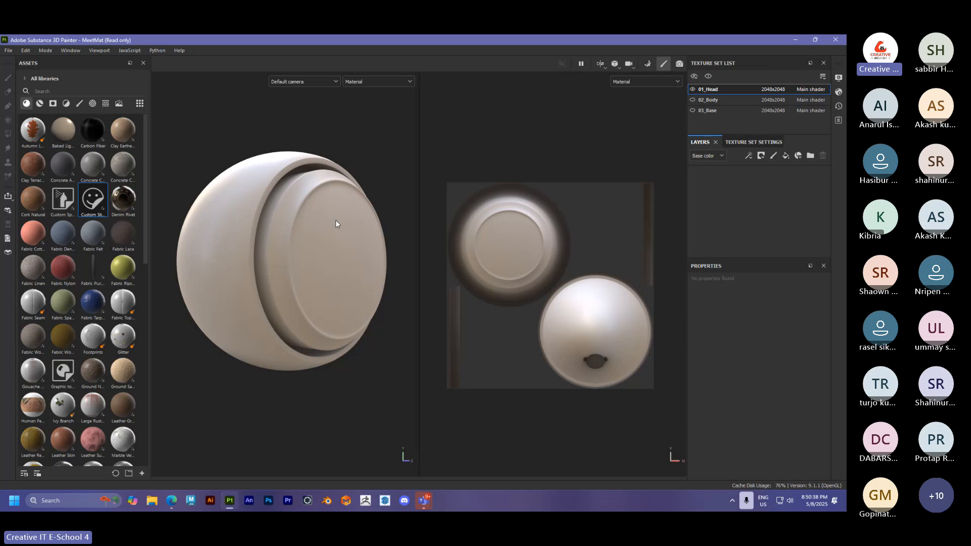
pyautogui.press('F2')
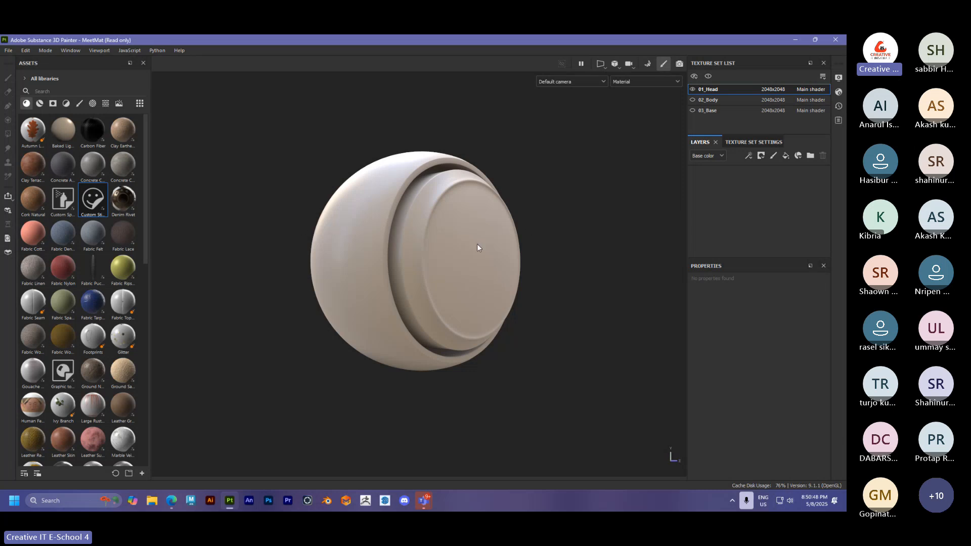
# Add a fill layer with the saved blue swatch 5445D2 as base color, metallic 1 and roughness 0
pyautogui.click(786, 157)
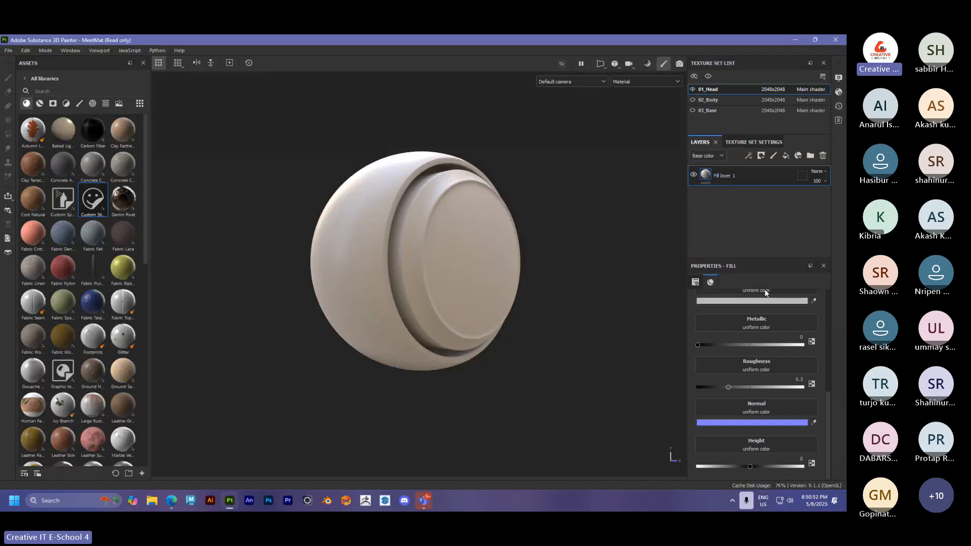
pyautogui.click(756, 301)
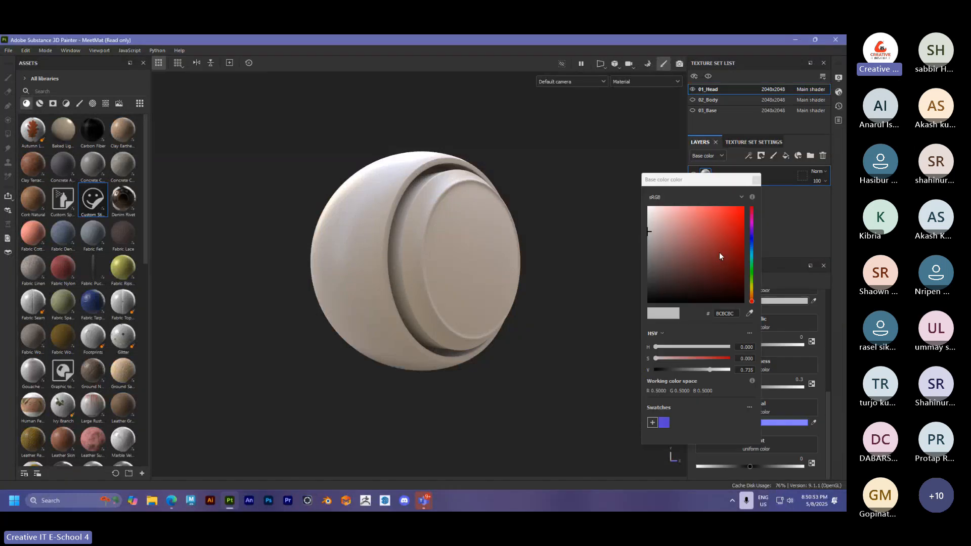
pyautogui.click(664, 422)
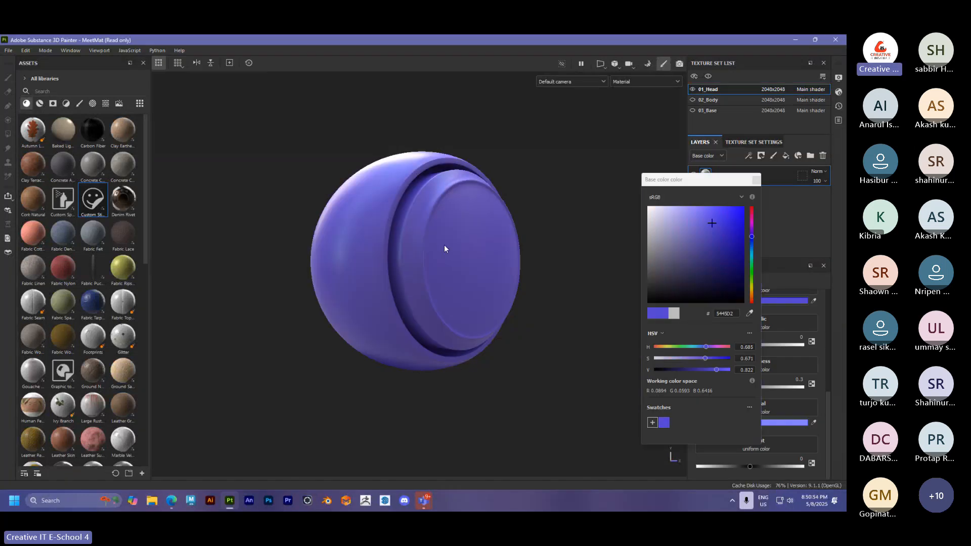
pyautogui.click(757, 179)
pyautogui.moveTo(699, 344); pyautogui.dragTo(803, 345)
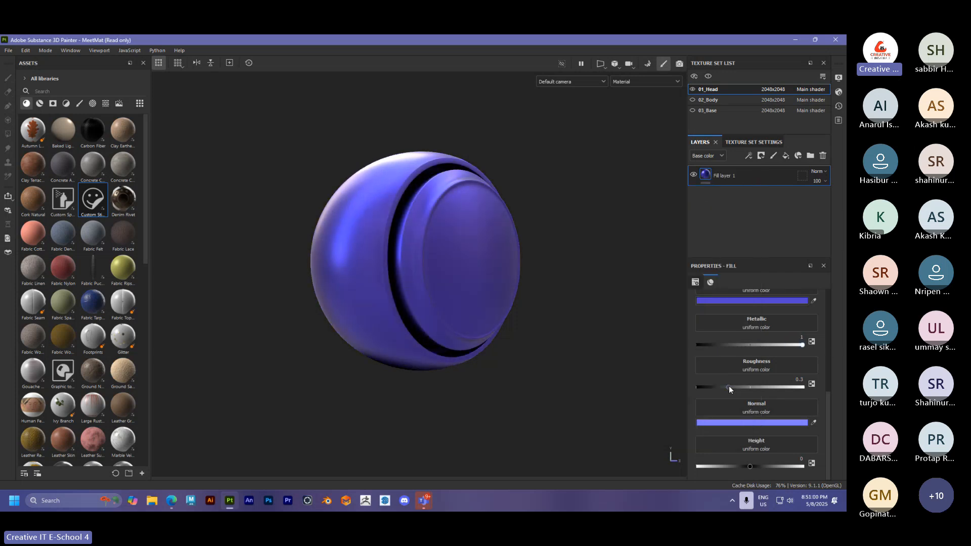
pyautogui.moveTo(728, 387); pyautogui.dragTo(675, 386)
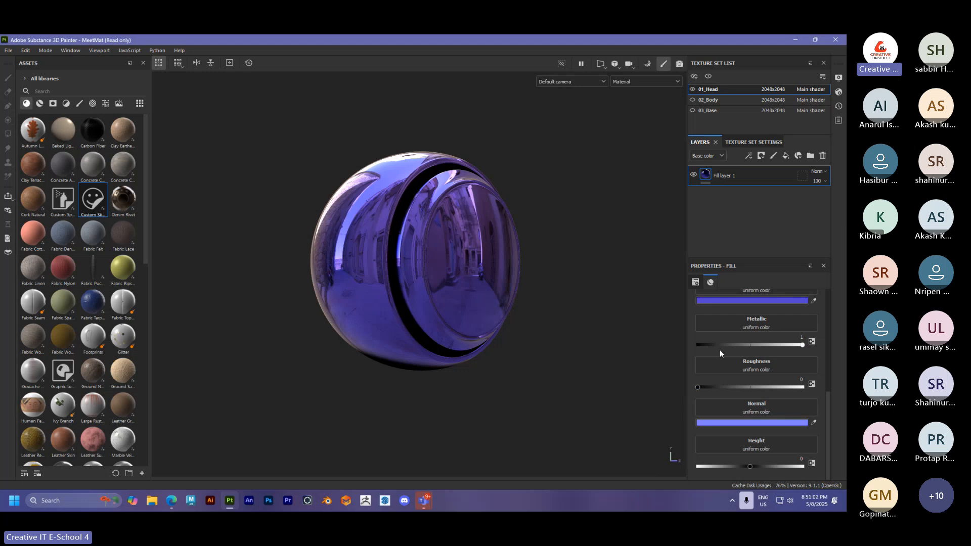
pyautogui.scroll(1, 733, 361)
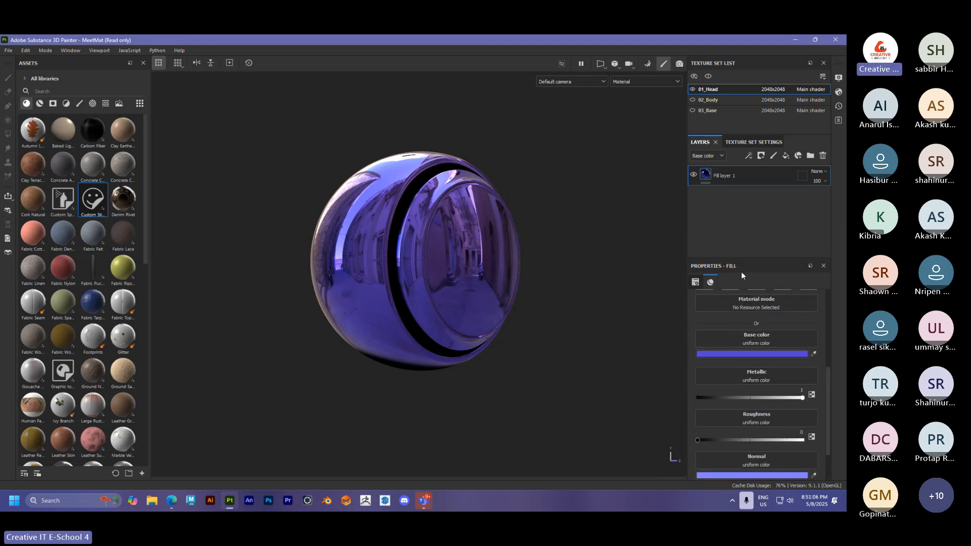
# Add a second fill layer above with red base color AD1919 saved as a swatch, metallic 1 and roughness 0
pyautogui.click(785, 156)
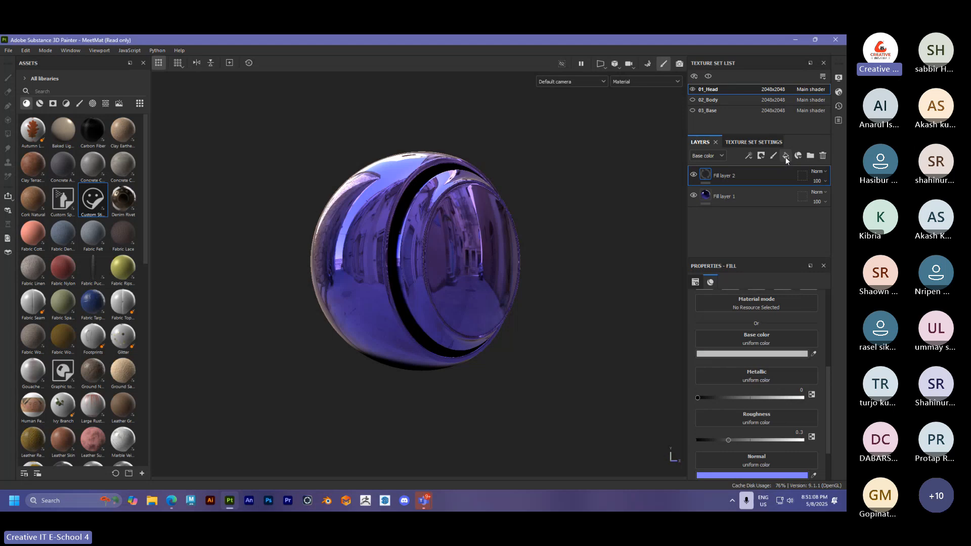
pyautogui.click(754, 353)
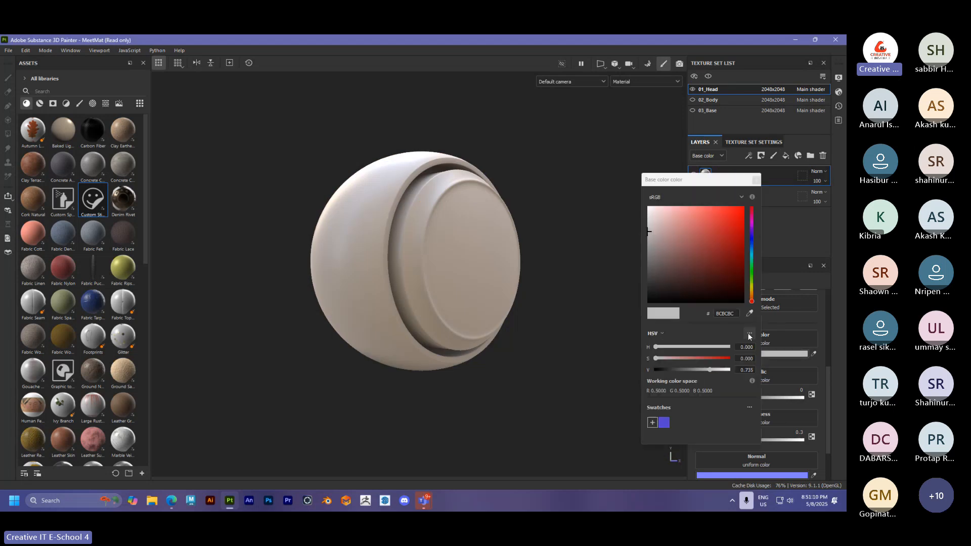
pyautogui.click(730, 237)
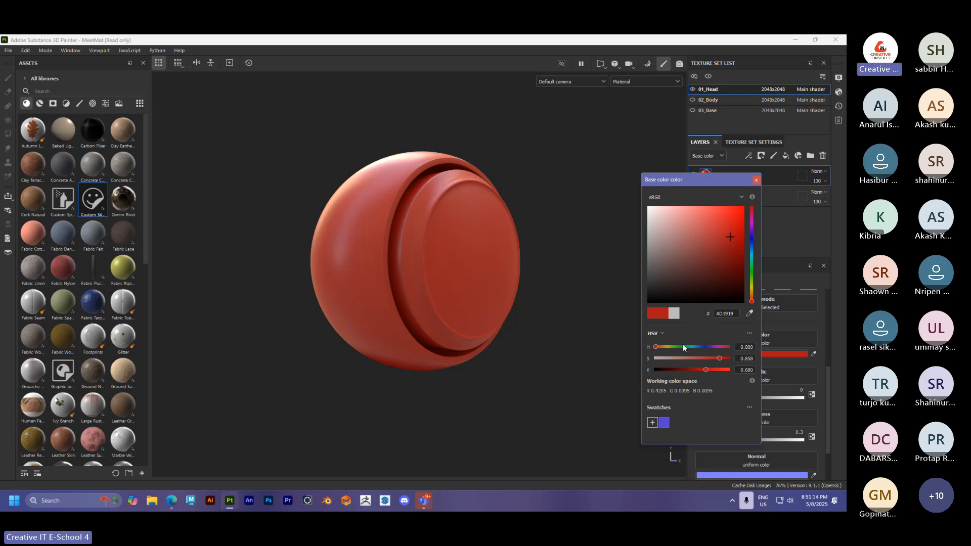
pyautogui.click(652, 422)
pyautogui.moveTo(701, 398); pyautogui.dragTo(825, 392)
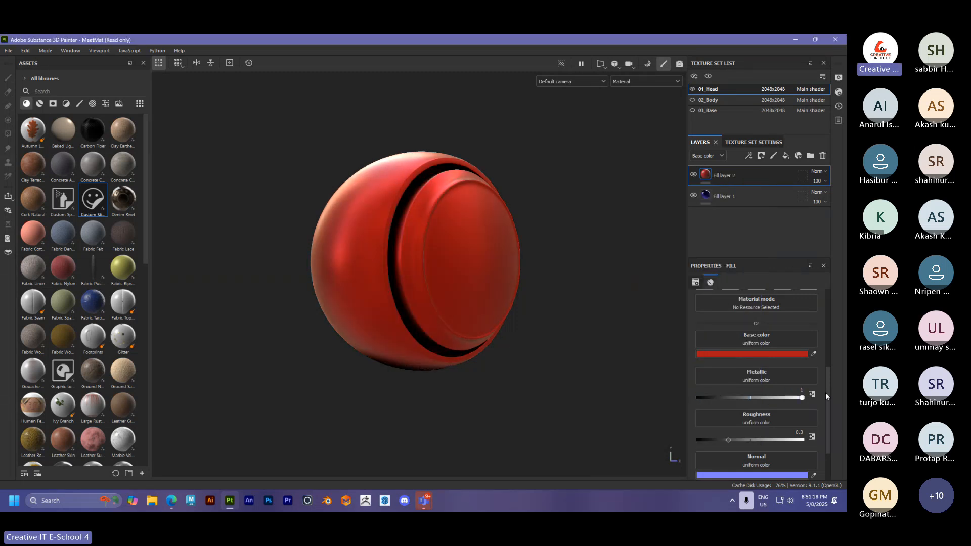
pyautogui.moveTo(728, 441); pyautogui.dragTo(677, 442)
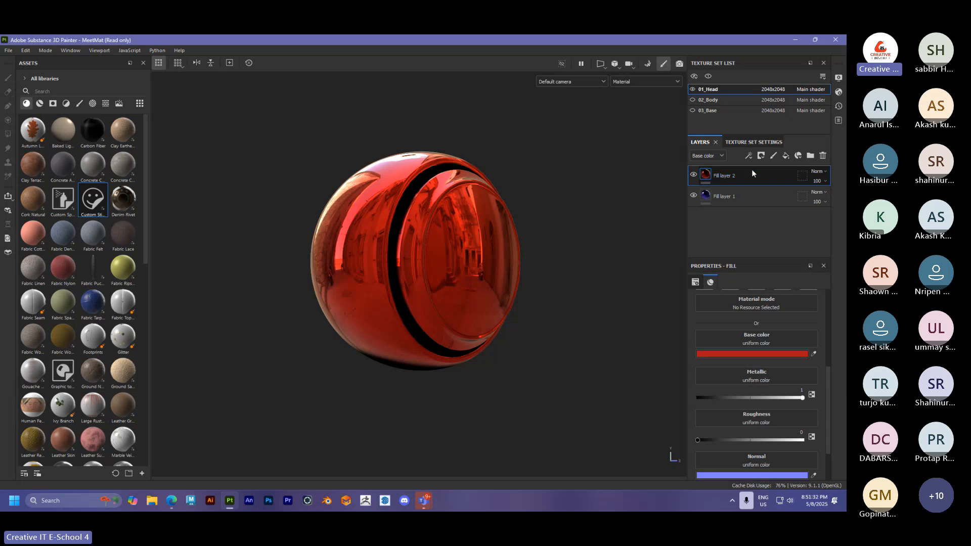
pyautogui.click(761, 156)
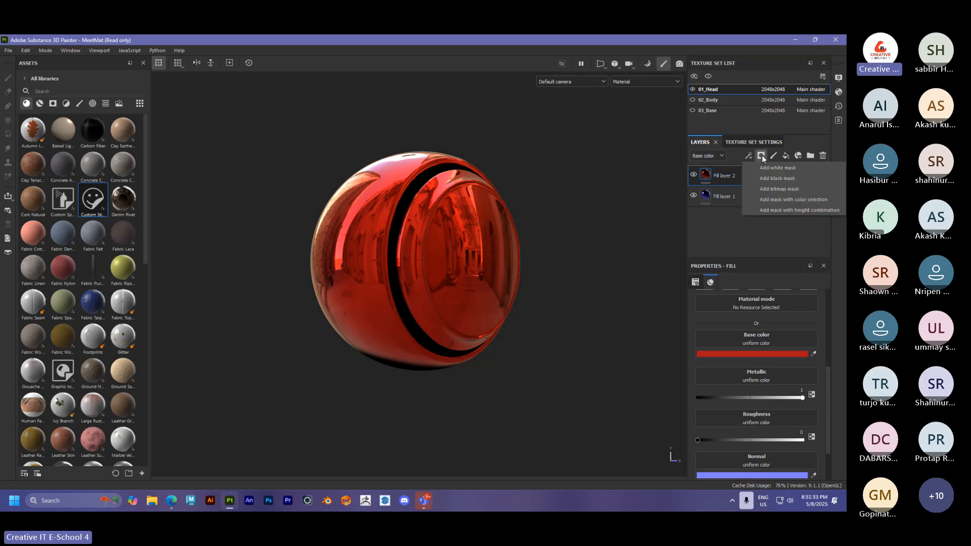
pyautogui.rightClick(721, 177)
pyautogui.click(640, 189)
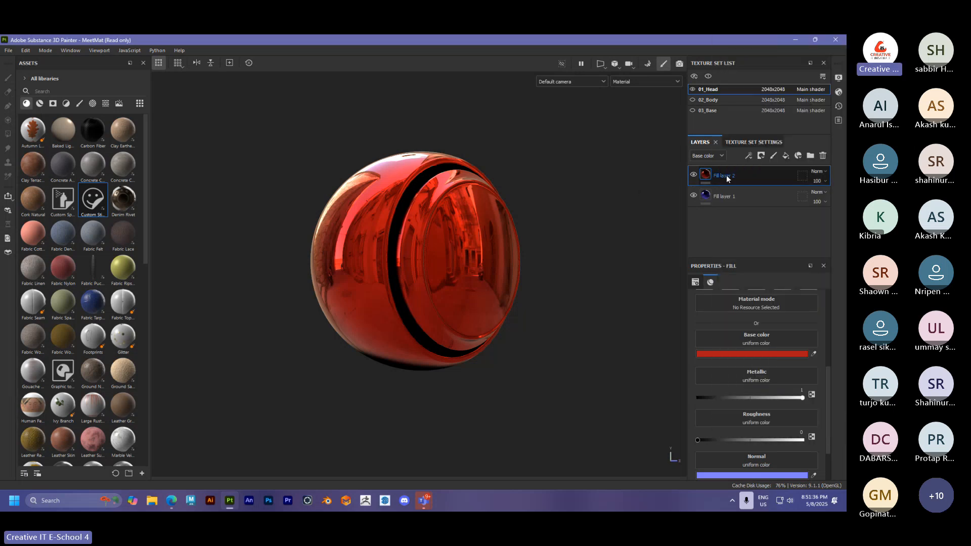
pyautogui.rightClick(726, 175)
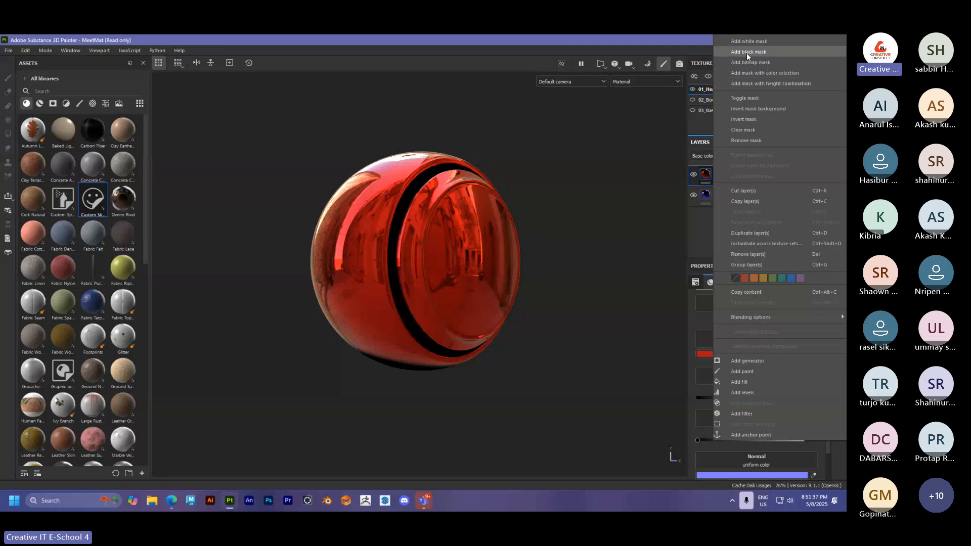
pyautogui.click(610, 133)
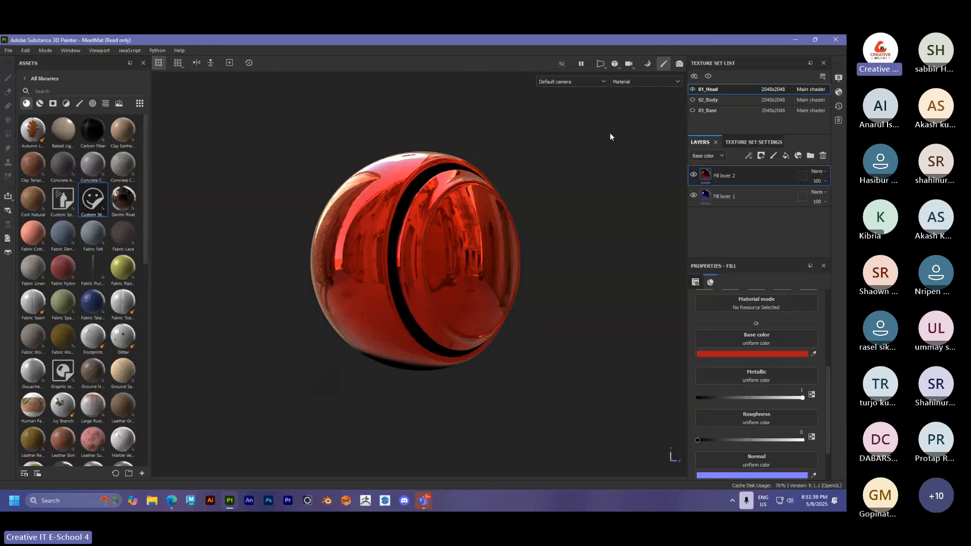
# Add a black mask to Fill layer 2 and a Paint effect on that mask
pyautogui.click(730, 157)
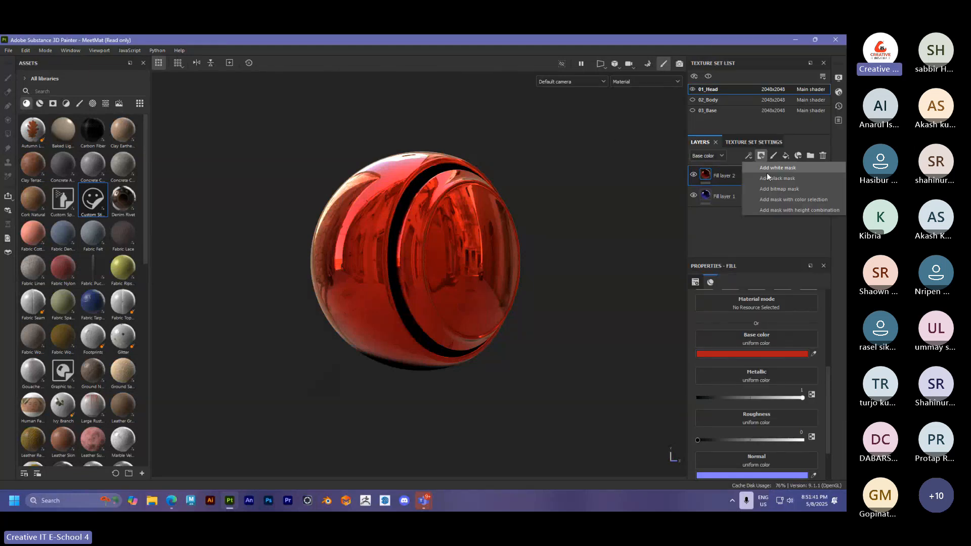
pyautogui.click(767, 173)
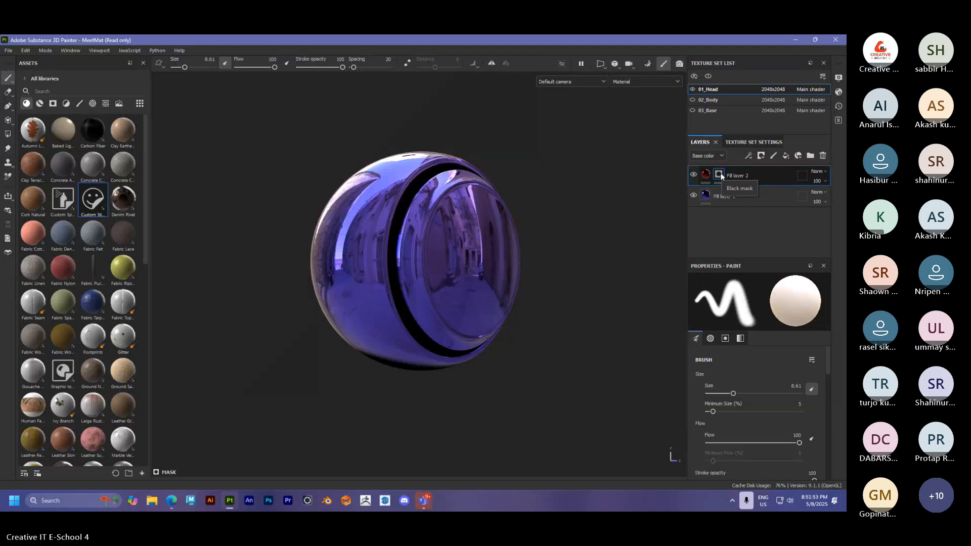
pyautogui.click(749, 156)
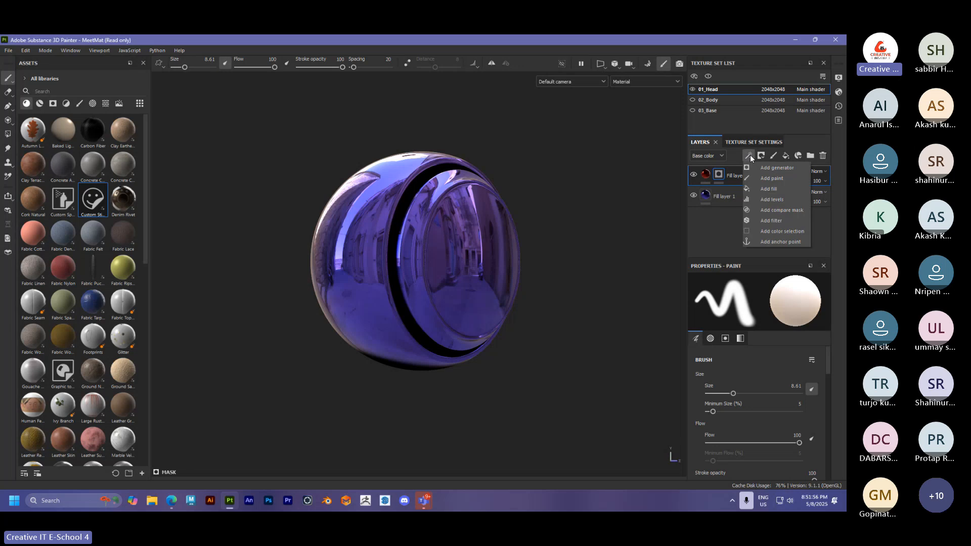
pyautogui.click(760, 178)
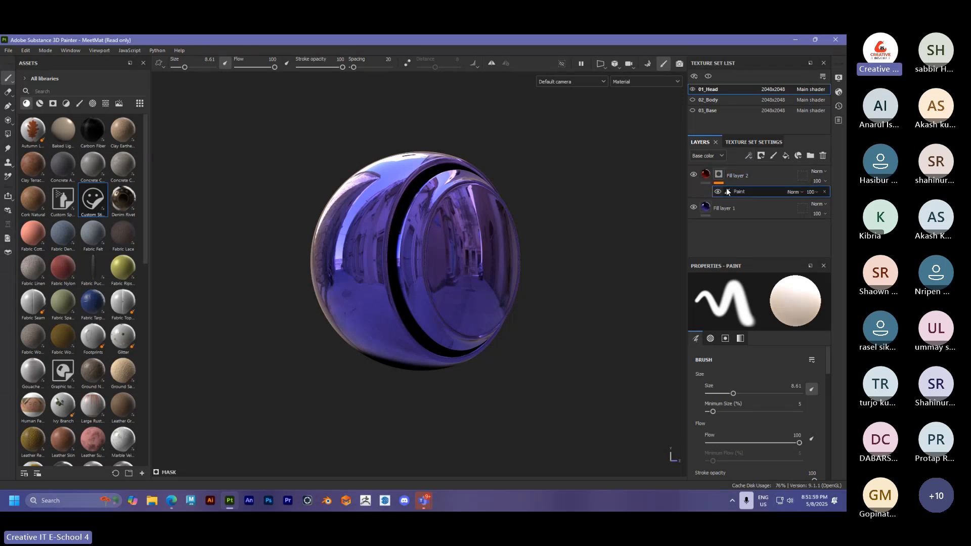
# Fill the head's front disc in Fill layer 2's mask using Polygon Fill in UV chunk mode, and return to the Paint tool
pyautogui.click(8, 135)
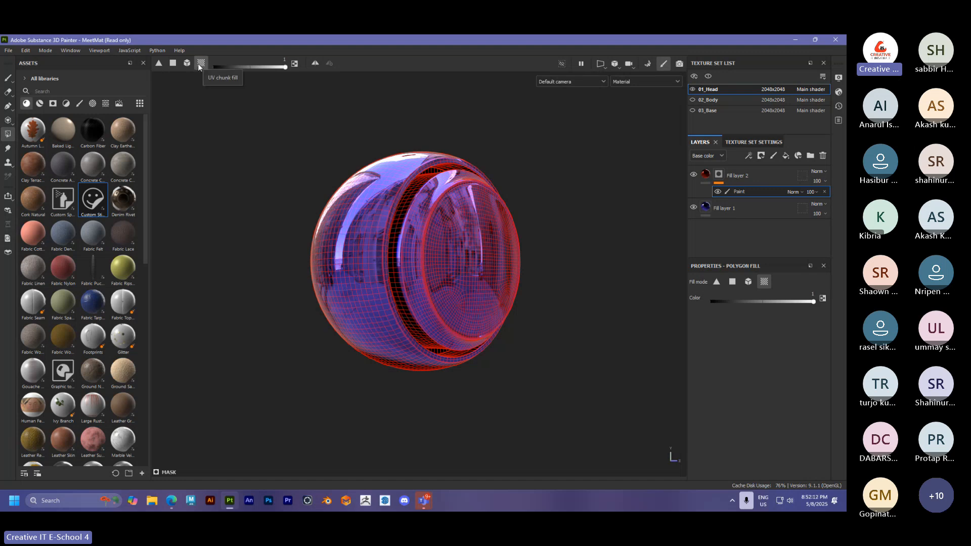
pyautogui.click(456, 231)
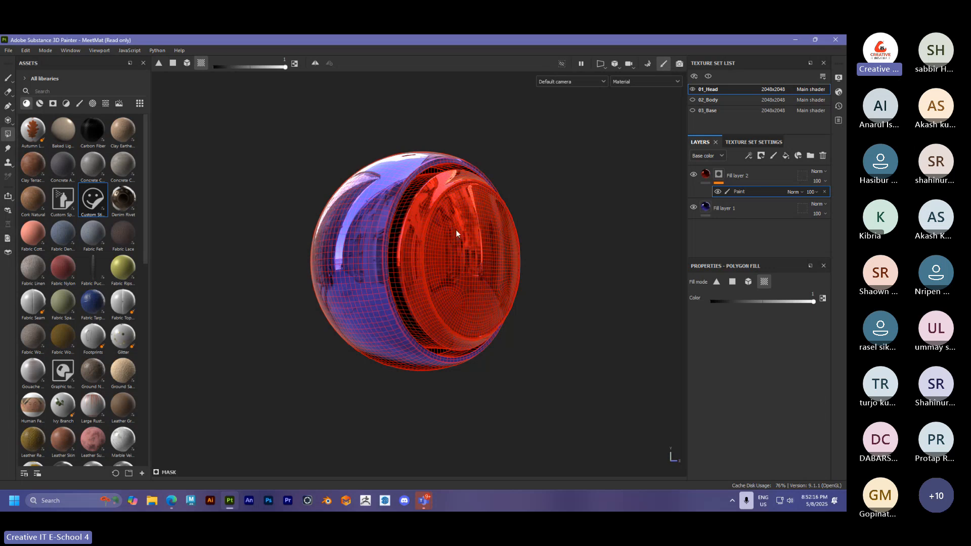
pyautogui.click(8, 78)
pyautogui.scroll(-3, 355, 185)
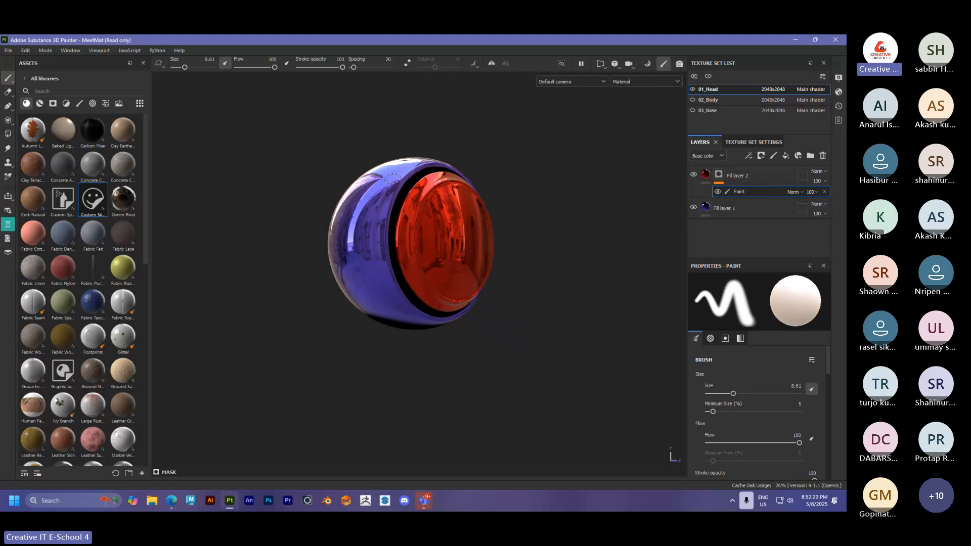
pyautogui.keyDown('alt'); pyautogui.moveTo(420, 191); pyautogui.dragTo(435, 227, button='middle'); pyautogui.keyUp('alt')
pyautogui.moveTo(436, 226)
pyautogui.keyDown('alt'); pyautogui.mouseDown(button='right')
pyautogui.moveTo(540, 244)
pyautogui.moveTo(559, 238)
pyautogui.mouseUp(button='right'); pyautogui.keyUp('alt')
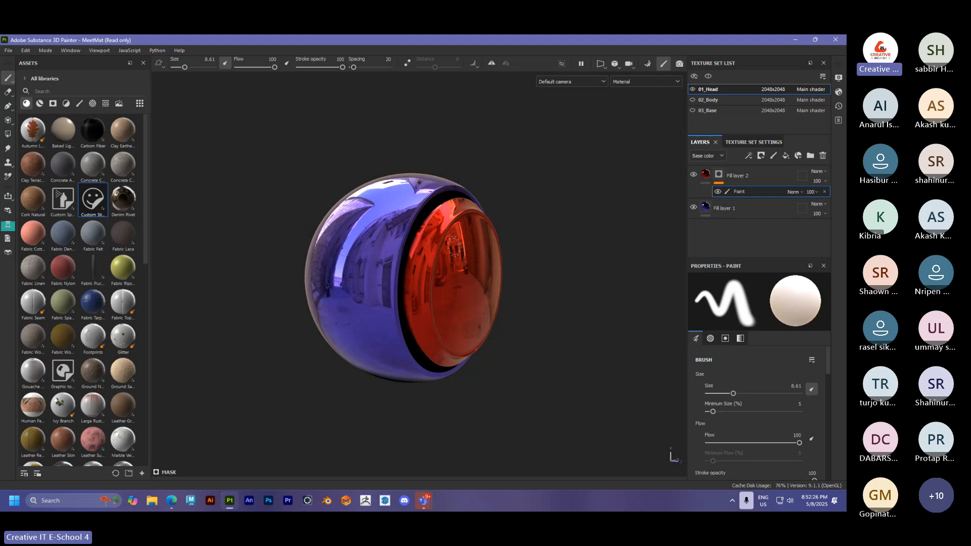
pyautogui.scroll(-2, 390, 247)
pyautogui.moveTo(419, 257)
pyautogui.keyDown('alt'); pyautogui.mouseDown()
pyautogui.moveTo(494, 273)
pyautogui.moveTo(435, 260)
pyautogui.mouseUp(); pyautogui.keyUp('alt')
pyautogui.scroll(2, 494, 274)
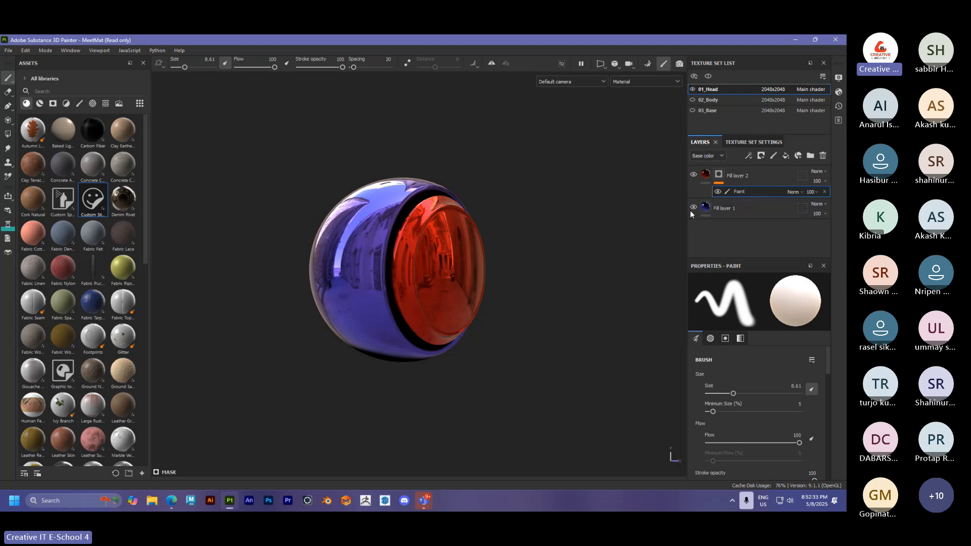
# Set the roughness of the blue Fill layer 1 to about 0.396
pyautogui.click(706, 211)
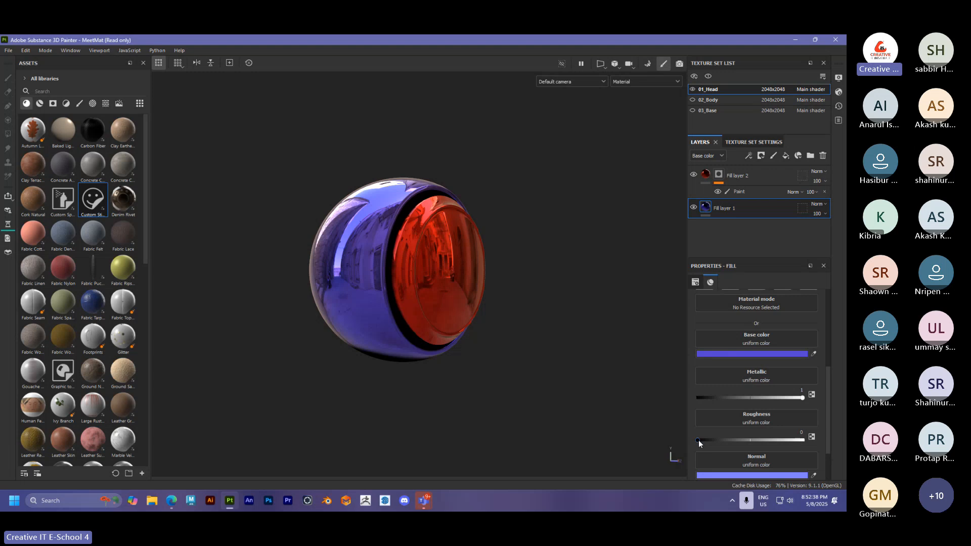
pyautogui.moveTo(698, 440); pyautogui.dragTo(739, 438)
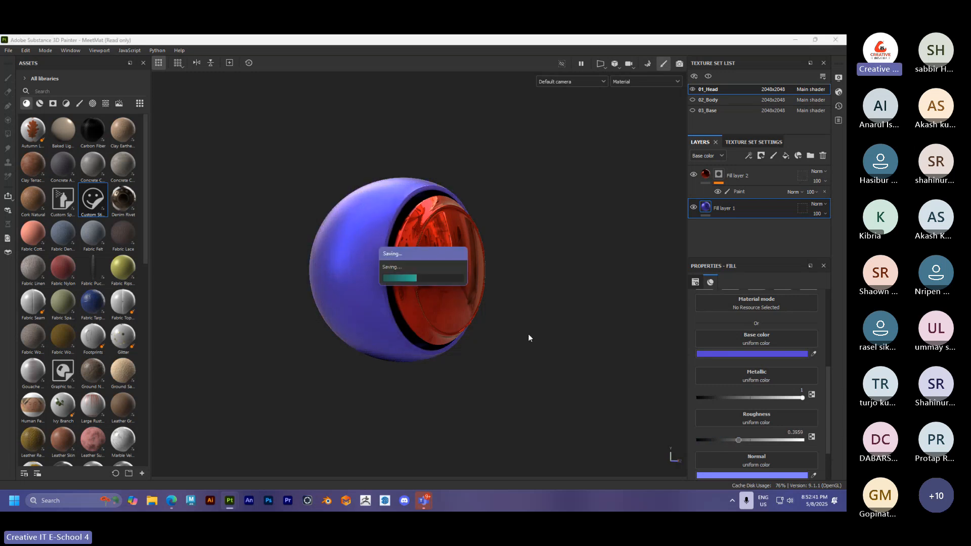
pyautogui.keyDown('alt'); pyautogui.moveTo(490, 293); pyautogui.dragTo(454, 276); pyautogui.keyUp('alt')
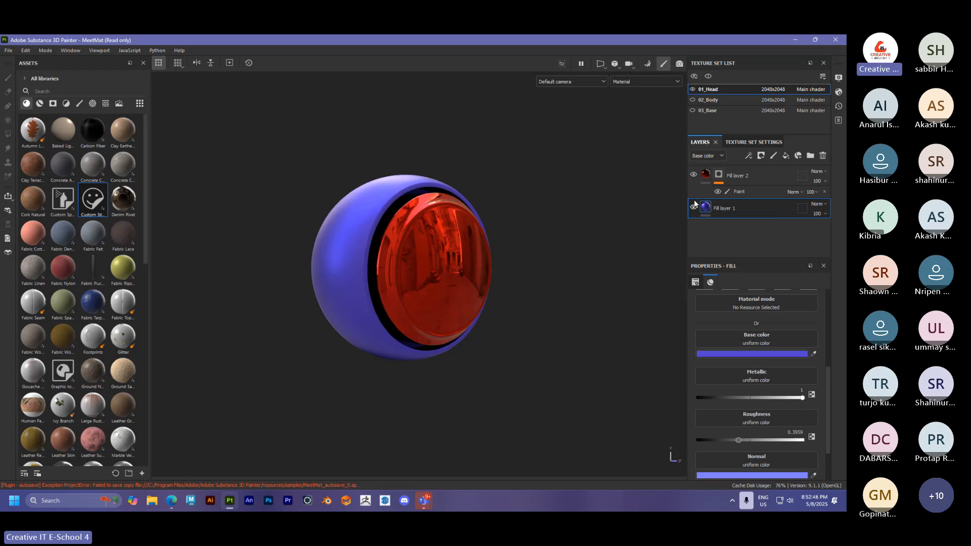
# Compare Fill layer 2's material properties with the brush properties of its mask
pyautogui.click(706, 179)
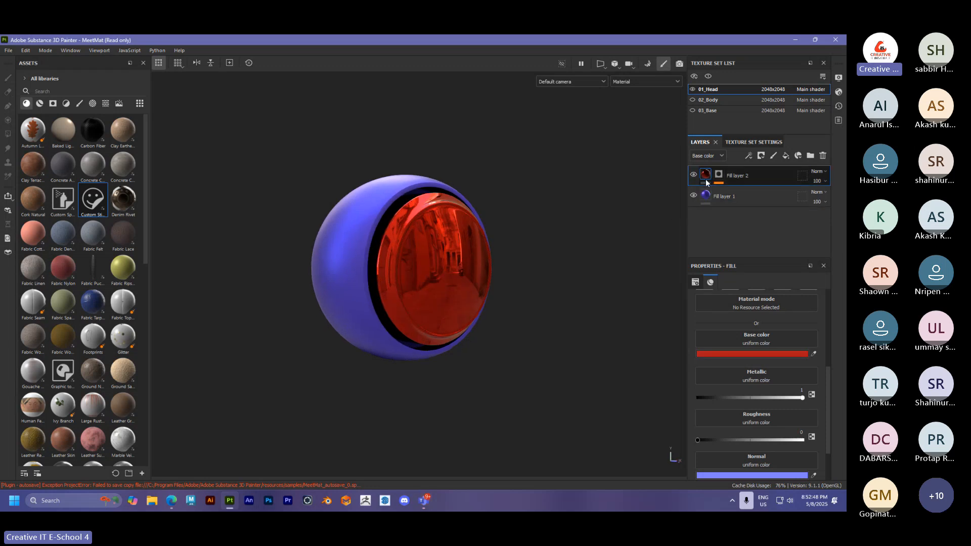
pyautogui.moveTo(707, 175)
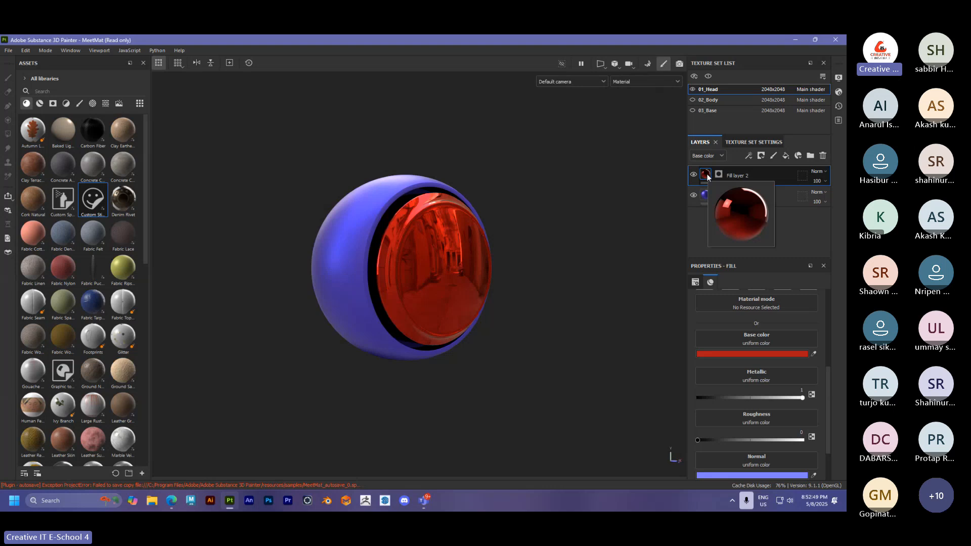
pyautogui.click(719, 176)
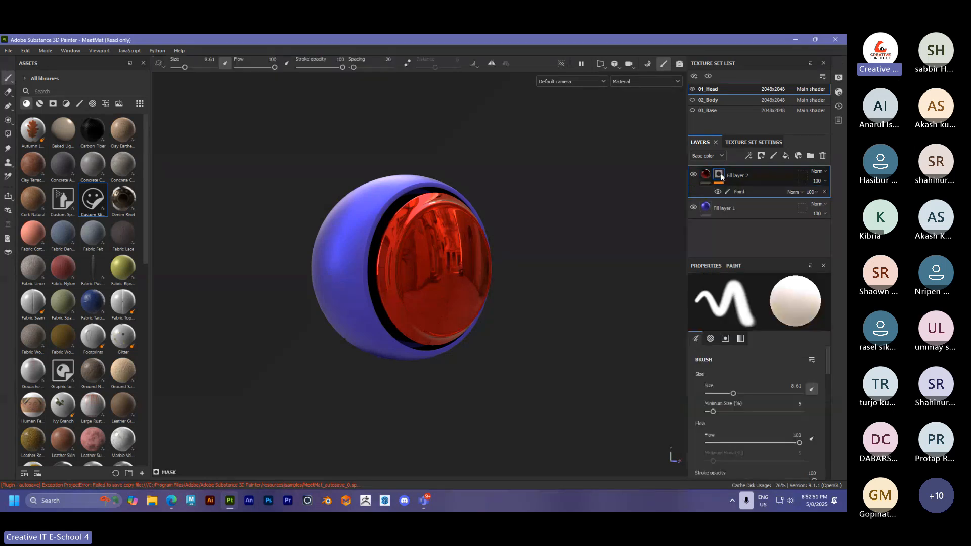
pyautogui.click(706, 176)
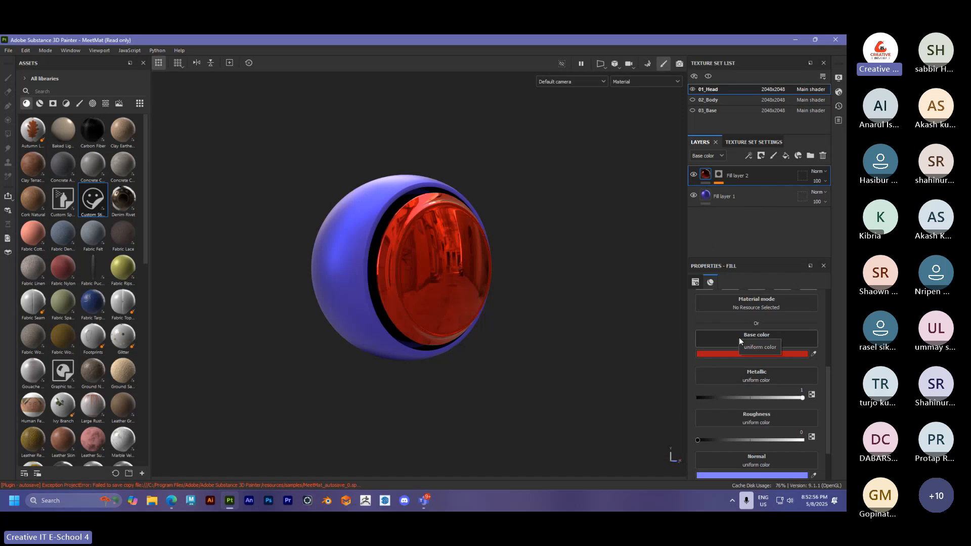
pyautogui.scroll(-2, 739, 338)
pyautogui.click(719, 174)
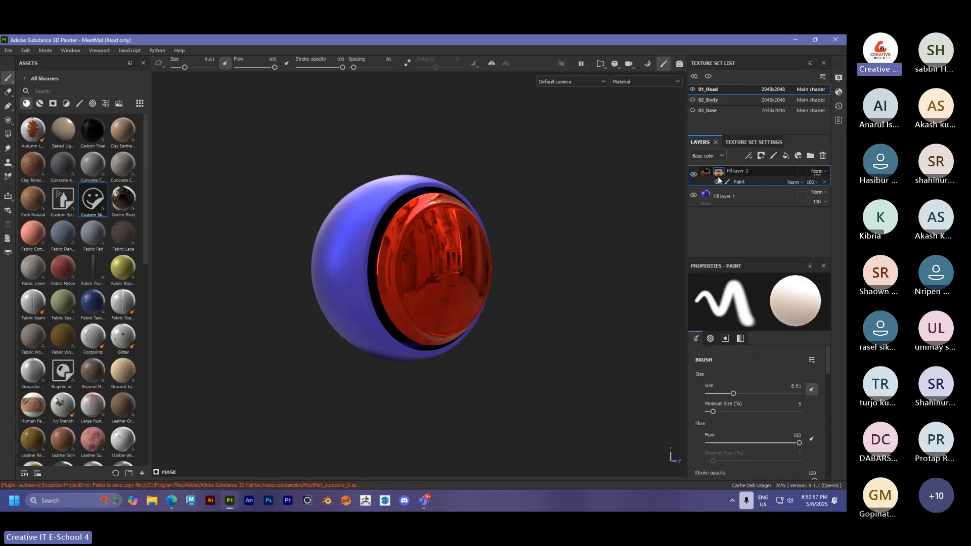
pyautogui.scroll(-2, 738, 374)
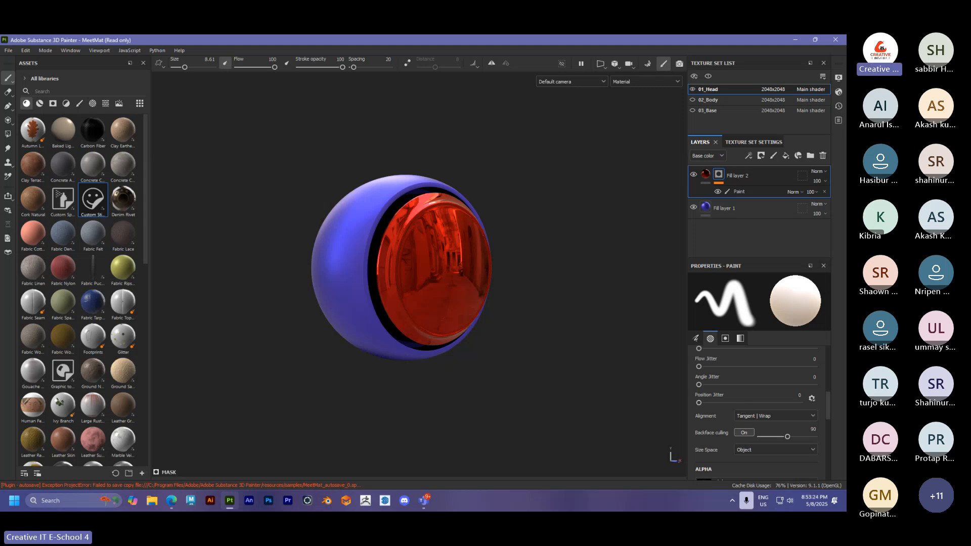
# Set the roughness of the red Fill layer 2 to about 0.237 and inspect the head from several angles
pyautogui.click(705, 176)
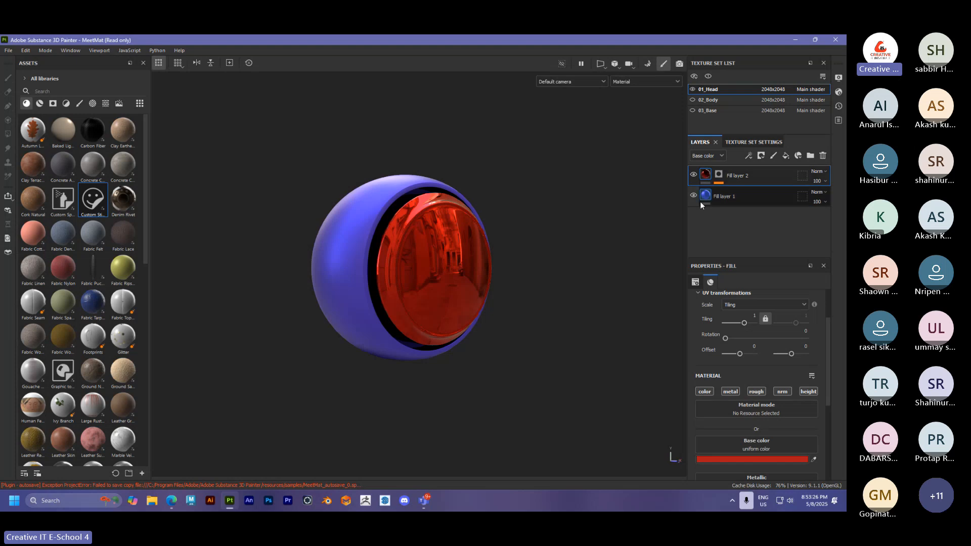
pyautogui.scroll(-5, 728, 338)
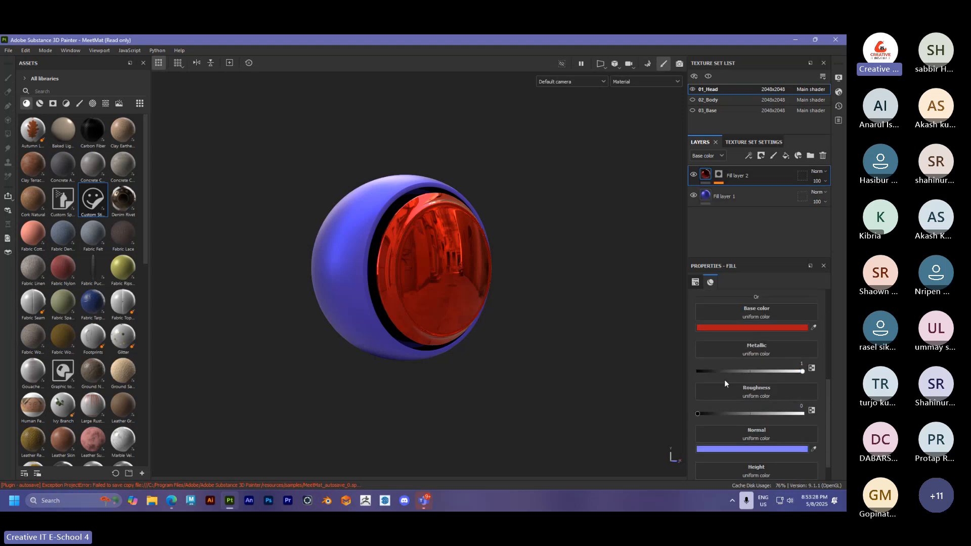
pyautogui.moveTo(699, 414); pyautogui.dragTo(721, 414)
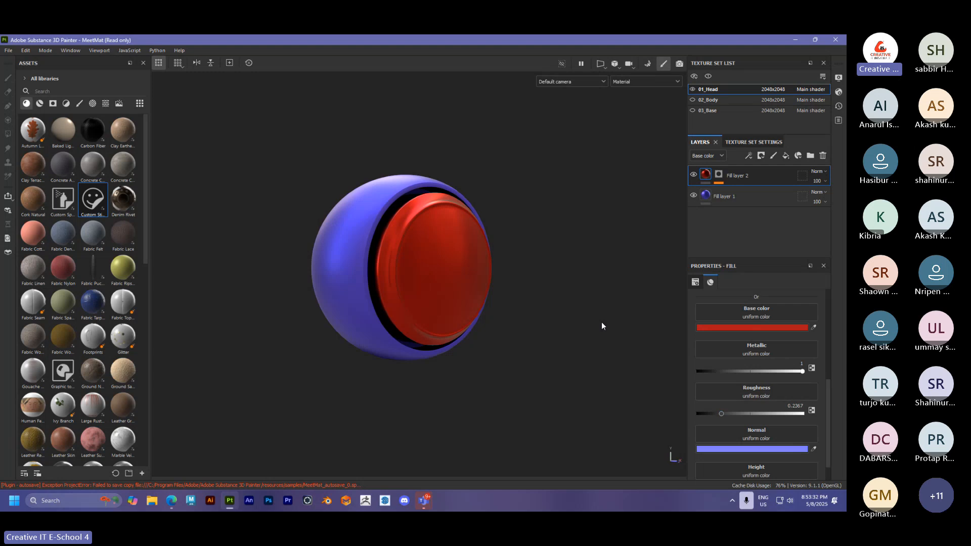
pyautogui.scroll(-1, 530, 251)
pyautogui.keyDown('alt'); pyautogui.moveTo(500, 319); pyautogui.dragTo(548, 349); pyautogui.keyUp('alt')
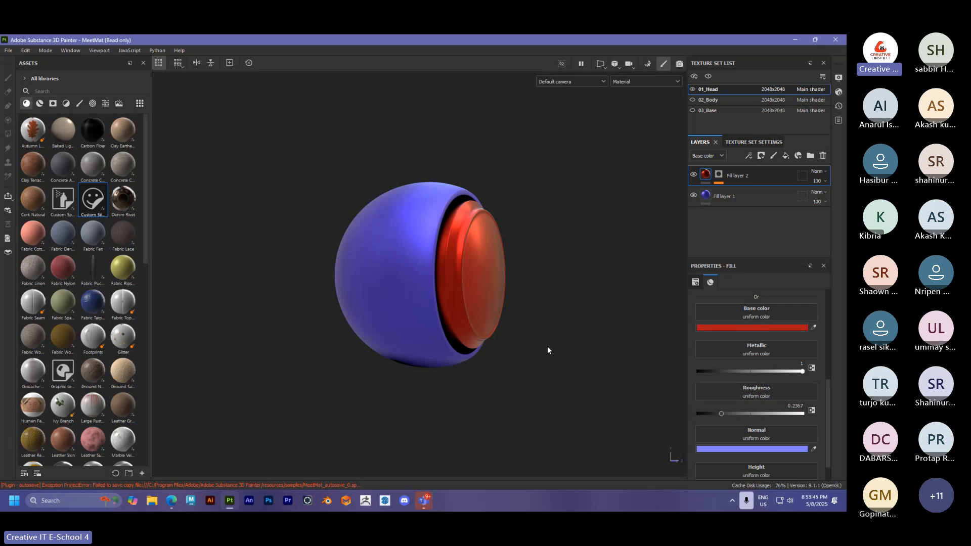
pyautogui.scroll(3, 460, 320)
pyautogui.keyDown('alt'); pyautogui.moveTo(460, 321); pyautogui.dragTo(451, 268); pyautogui.keyUp('alt')
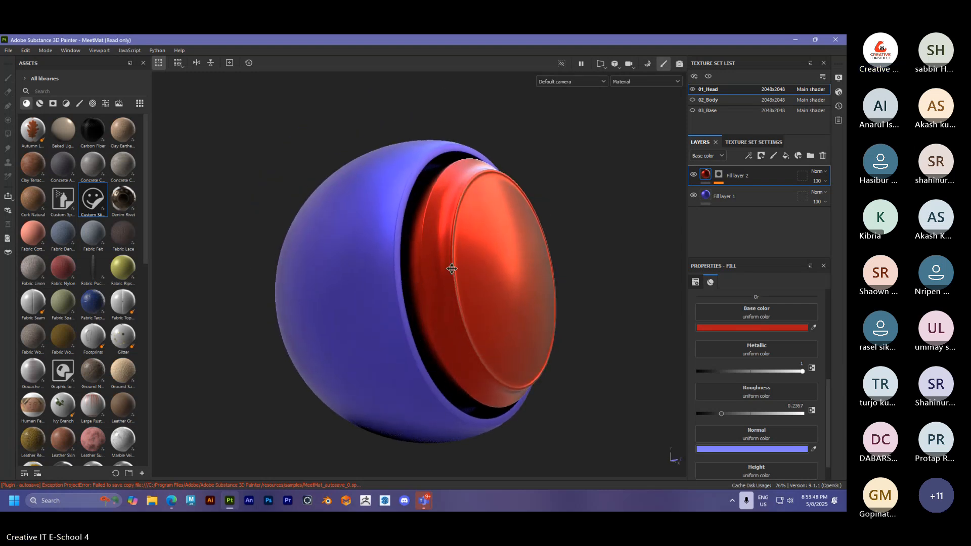
pyautogui.keyDown('alt'); pyautogui.moveTo(451, 269); pyautogui.dragTo(436, 278, button='right'); pyautogui.keyUp('alt')
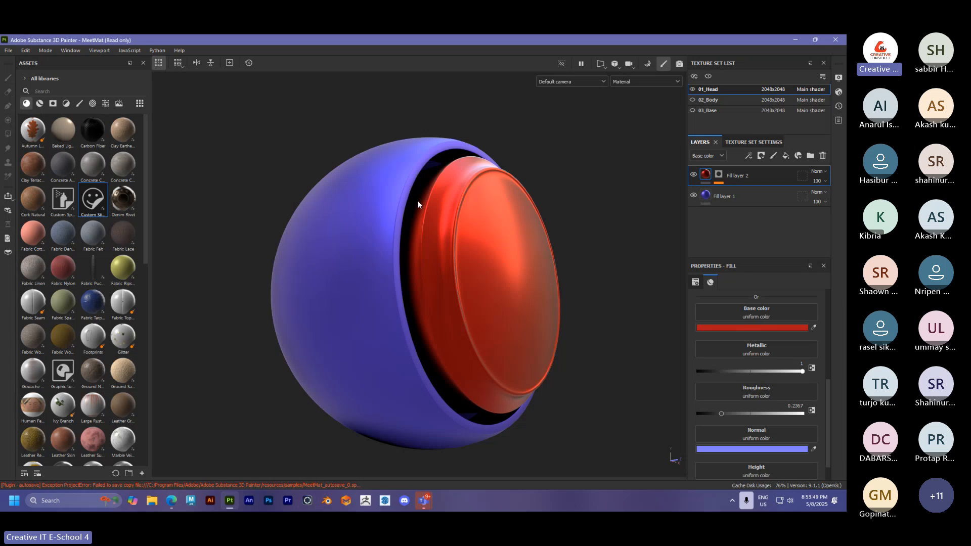
pyautogui.keyDown('alt'); pyautogui.moveTo(418, 206); pyautogui.dragTo(422, 286); pyautogui.keyUp('alt')
pyautogui.keyDown('alt'); pyautogui.moveTo(422, 286); pyautogui.dragTo(487, 262, button='right'); pyautogui.keyUp('alt')
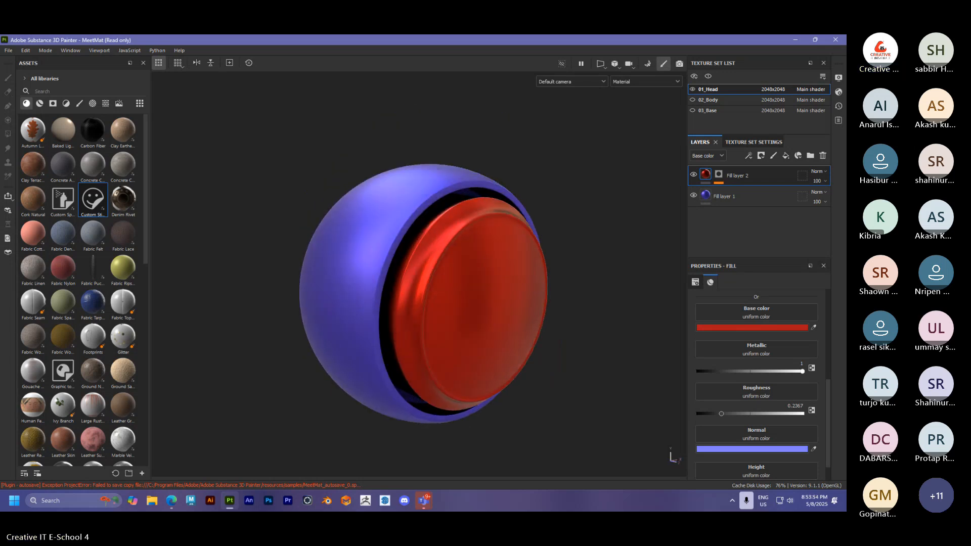
# Open the display settings, try the Atelier environment map and rotate the environment to about 326
pyautogui.click(839, 78)
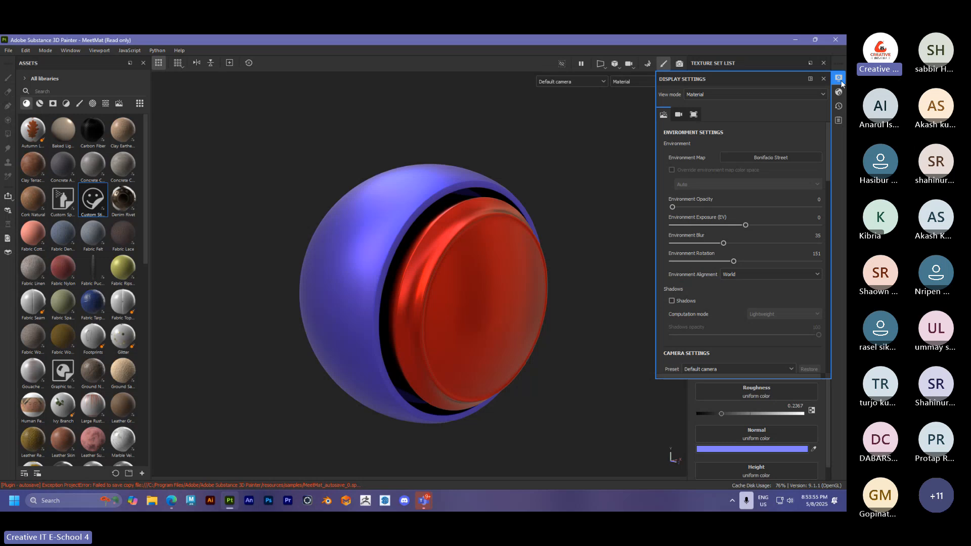
pyautogui.click(777, 157)
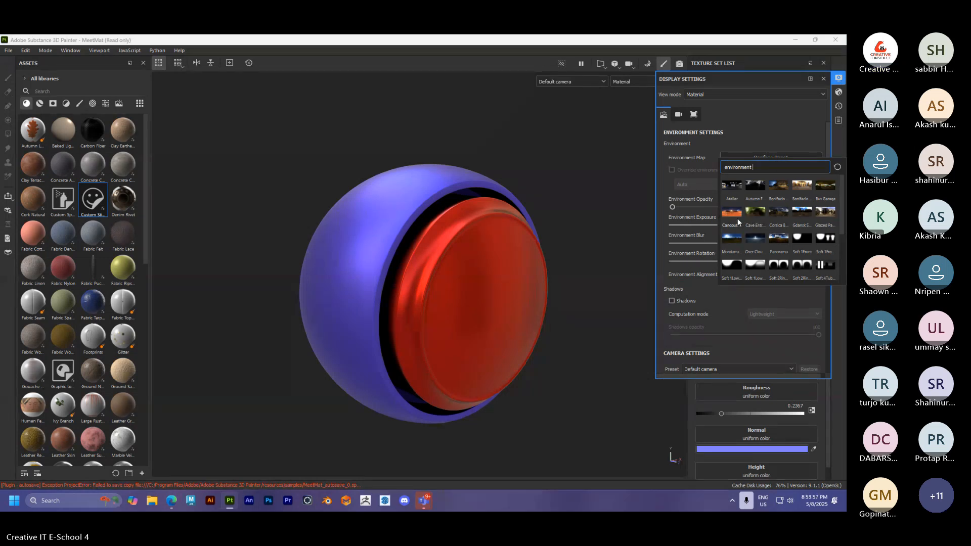
pyautogui.click(802, 185)
pyautogui.click(779, 155)
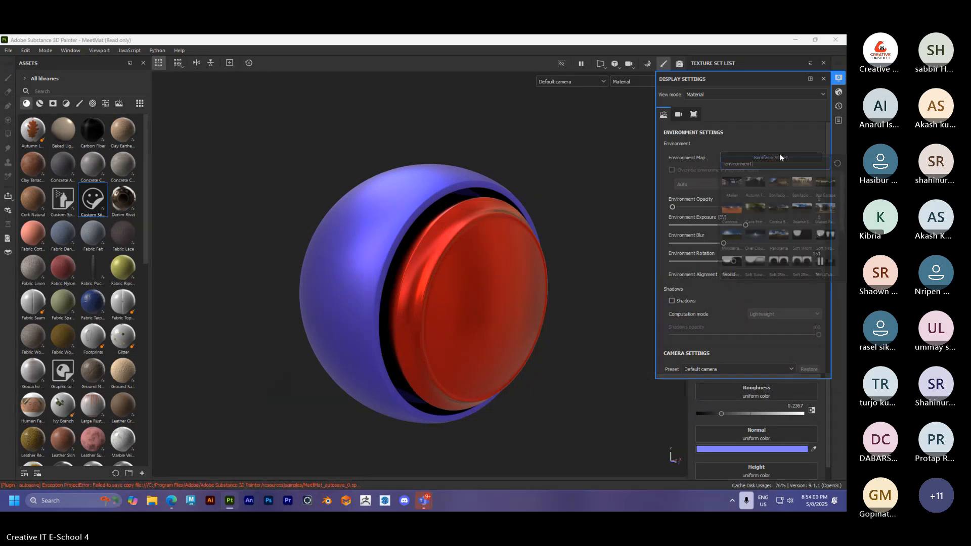
pyautogui.click(734, 183)
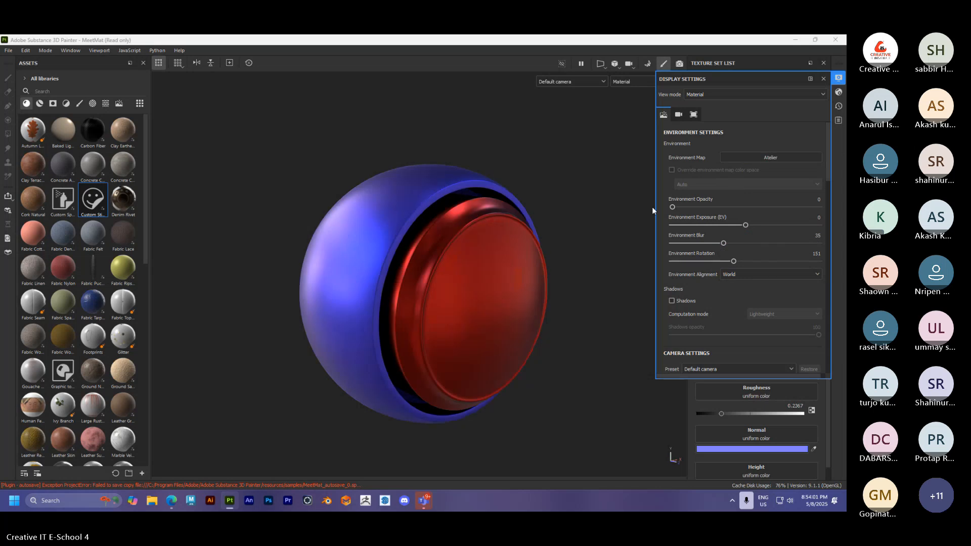
pyautogui.keyDown('shift'); pyautogui.moveTo(590, 229); pyautogui.dragTo(556, 258, button='right'); pyautogui.keyUp('shift')
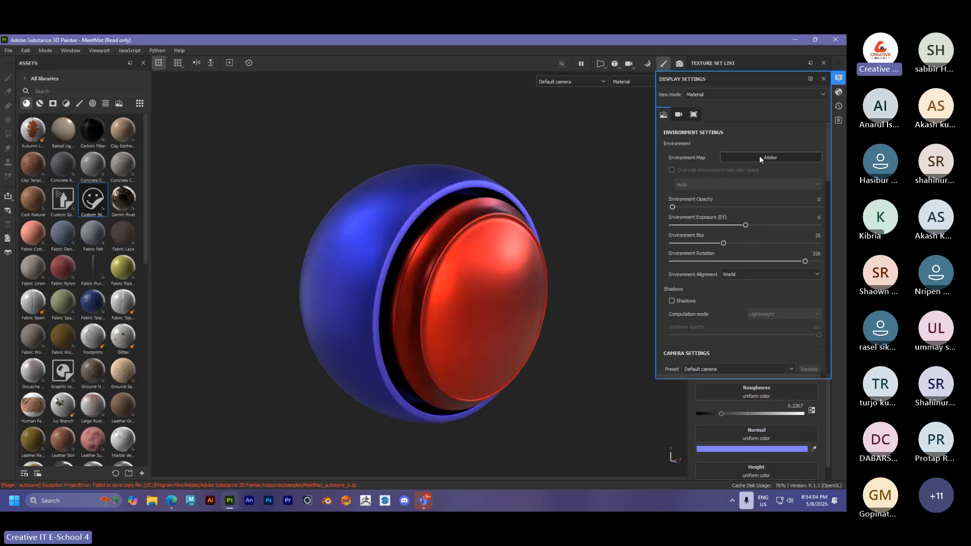
# Try the Studio White Soft and Panorama environment maps, rotating the environment lighting with each
pyautogui.click(760, 157)
pyautogui.scroll(-5, 760, 247)
pyautogui.click(823, 238)
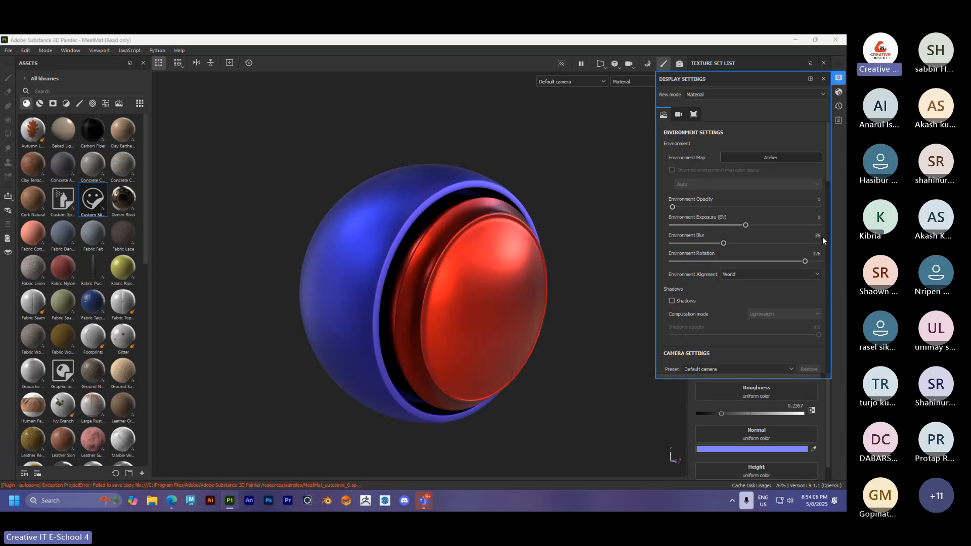
pyautogui.keyDown('shift'); pyautogui.moveTo(575, 261); pyautogui.dragTo(605, 260, button='right'); pyautogui.keyUp('shift')
pyautogui.click(760, 158)
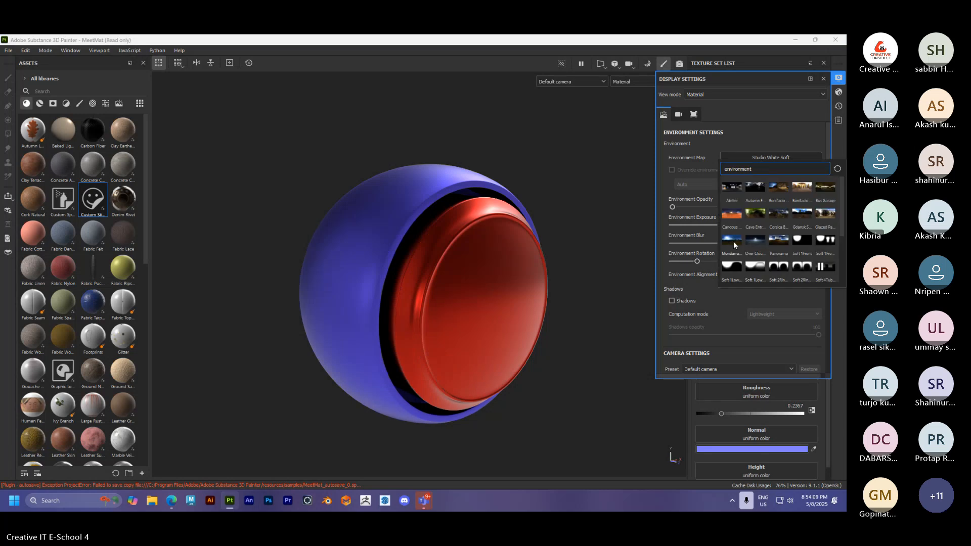
pyautogui.click(769, 239)
pyautogui.keyDown('shift'); pyautogui.moveTo(639, 251); pyautogui.dragTo(578, 256, button='right'); pyautogui.keyUp('shift')
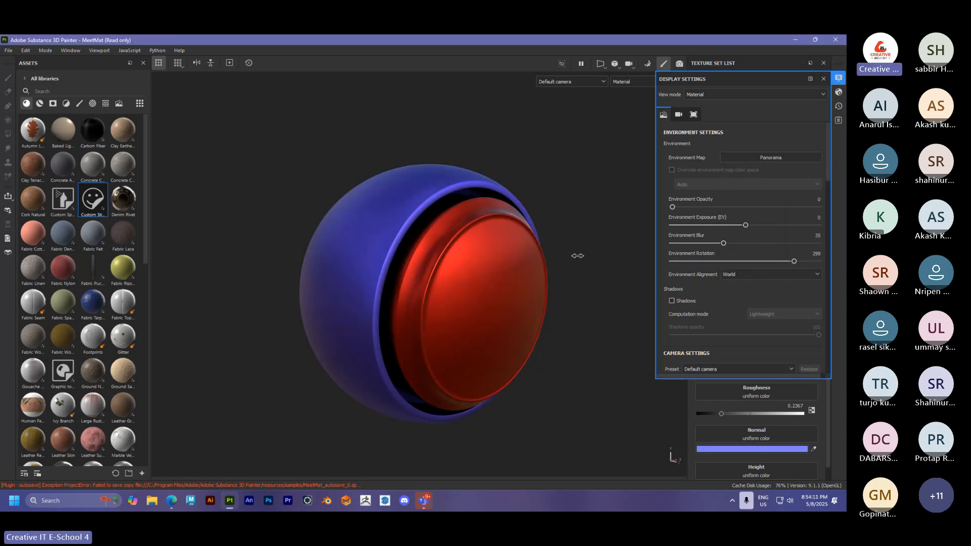
# Try the Studio Automotive Neutral environment map with rotation 119, followed by a Soft 1Low environment map
pyautogui.click(767, 157)
pyautogui.scroll(-3, 802, 239)
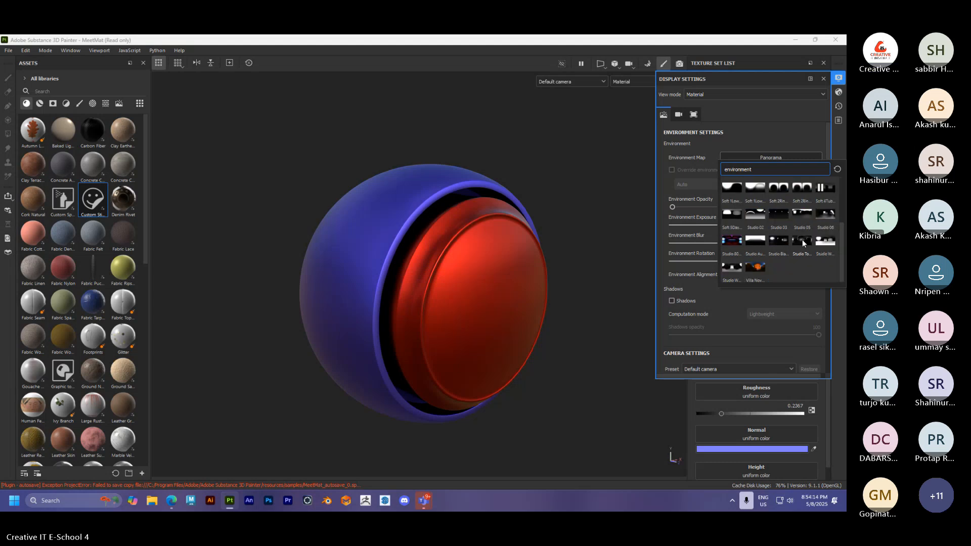
pyautogui.click(754, 237)
pyautogui.keyDown('alt'); pyautogui.moveTo(565, 277); pyautogui.dragTo(581, 259); pyautogui.keyUp('alt')
pyautogui.keyDown('shift'); pyautogui.moveTo(582, 260); pyautogui.dragTo(511, 259, button='right'); pyautogui.keyUp('shift')
pyautogui.click(756, 158)
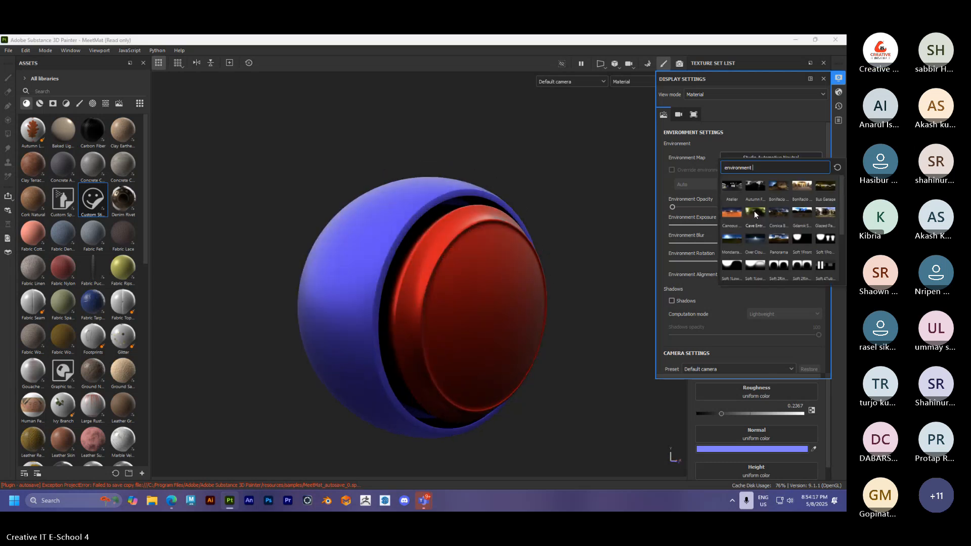
pyautogui.click(730, 263)
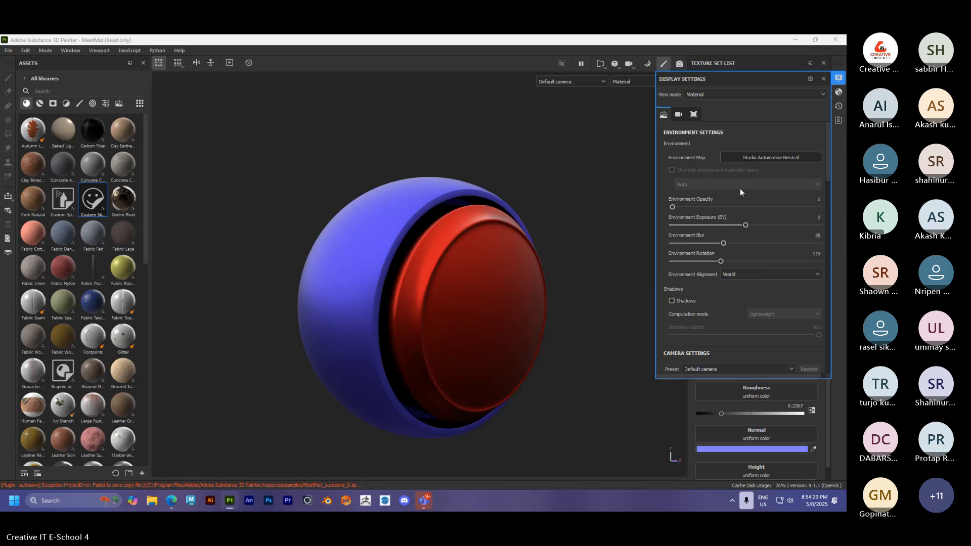
# Set the environment map to Bonifacio Street, rotate the environment to about 56 and close the display settings
pyautogui.click(768, 159)
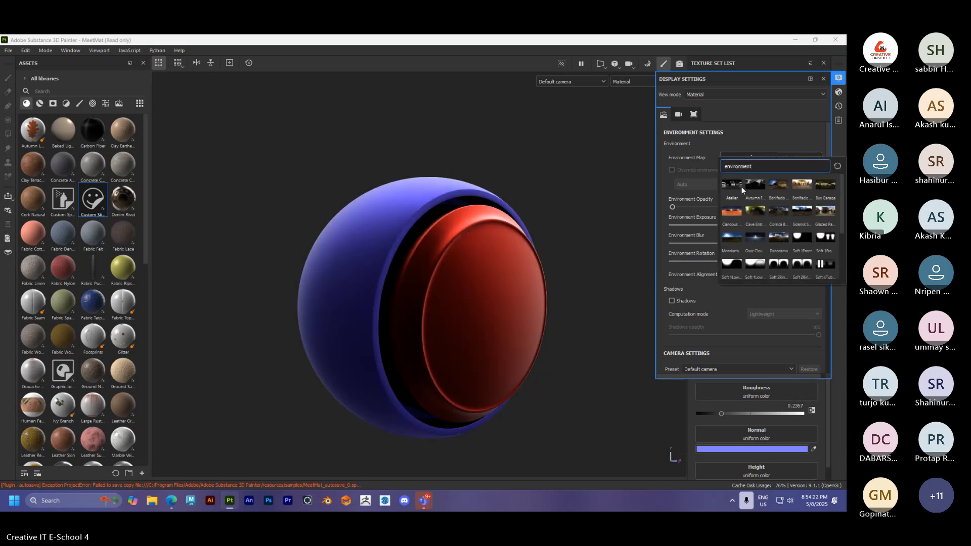
pyautogui.click(795, 184)
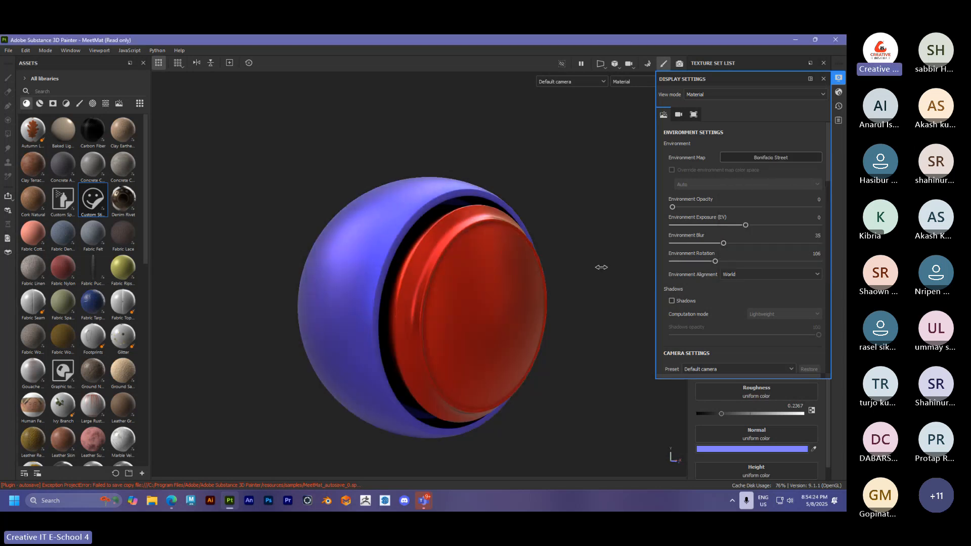
pyautogui.keyDown('alt'); pyautogui.moveTo(594, 271); pyautogui.dragTo(563, 286); pyautogui.keyUp('alt')
pyautogui.moveTo(564, 286)
pyautogui.keyDown('shift'); pyautogui.mouseDown(button='right')
pyautogui.moveTo(587, 277)
pyautogui.moveTo(555, 293)
pyautogui.moveTo(566, 290)
pyautogui.mouseUp(button='right'); pyautogui.keyUp('shift')
pyautogui.keyDown('alt'); pyautogui.moveTo(466, 277); pyautogui.dragTo(480, 268, button='middle'); pyautogui.keyUp('alt')
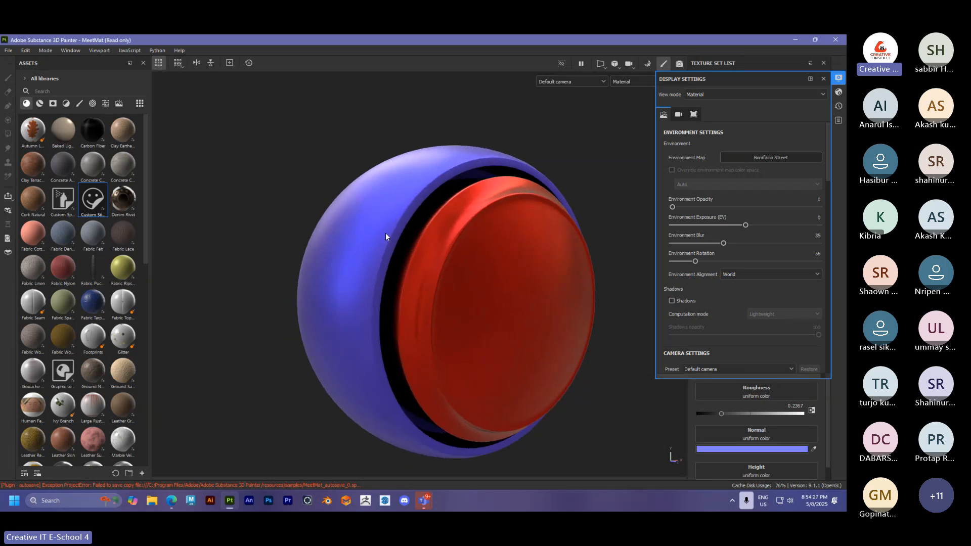
pyautogui.click(823, 79)
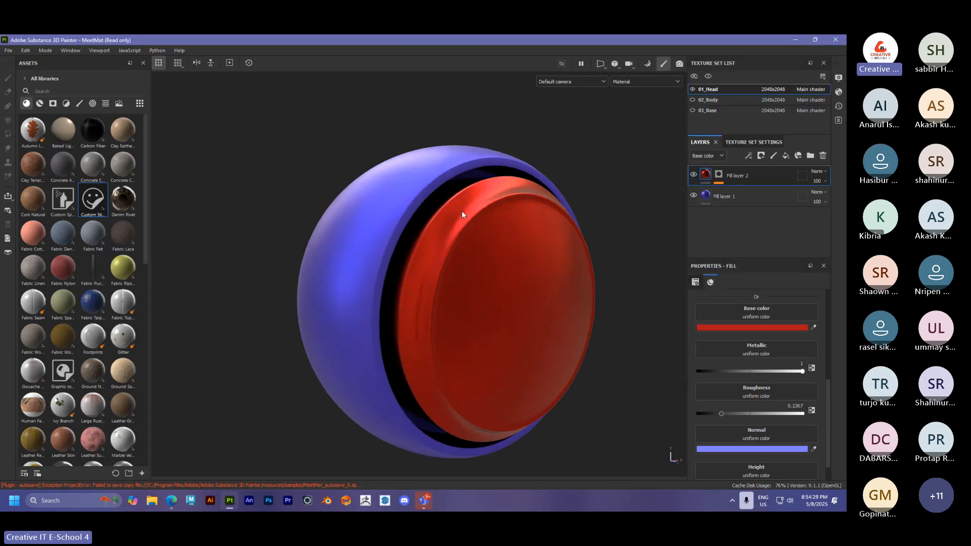
# Change Fill layer 2's base color to the lighter red EC5D5D
pyautogui.click(734, 327)
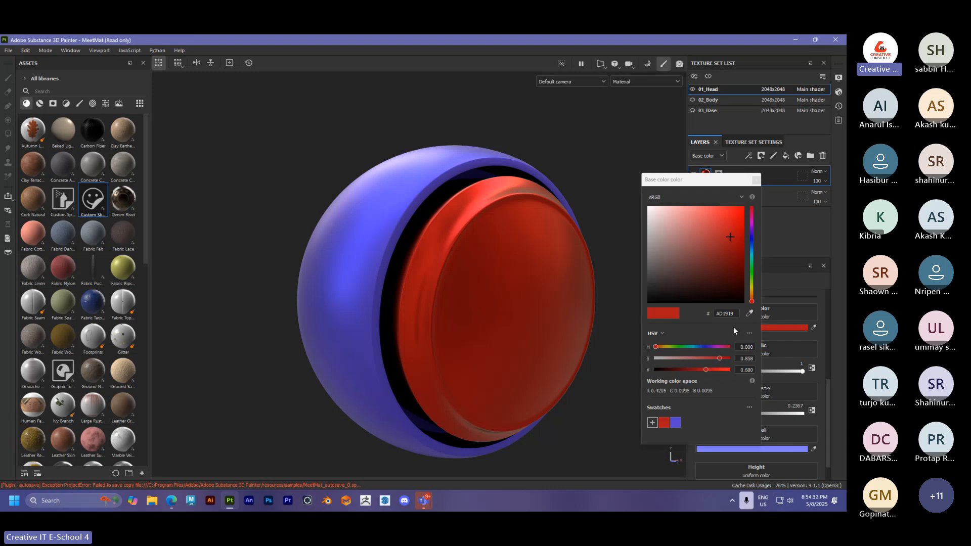
pyautogui.moveTo(677, 250)
pyautogui.mouseDown()
pyautogui.moveTo(690, 208)
pyautogui.moveTo(706, 213)
pyautogui.mouseUp()
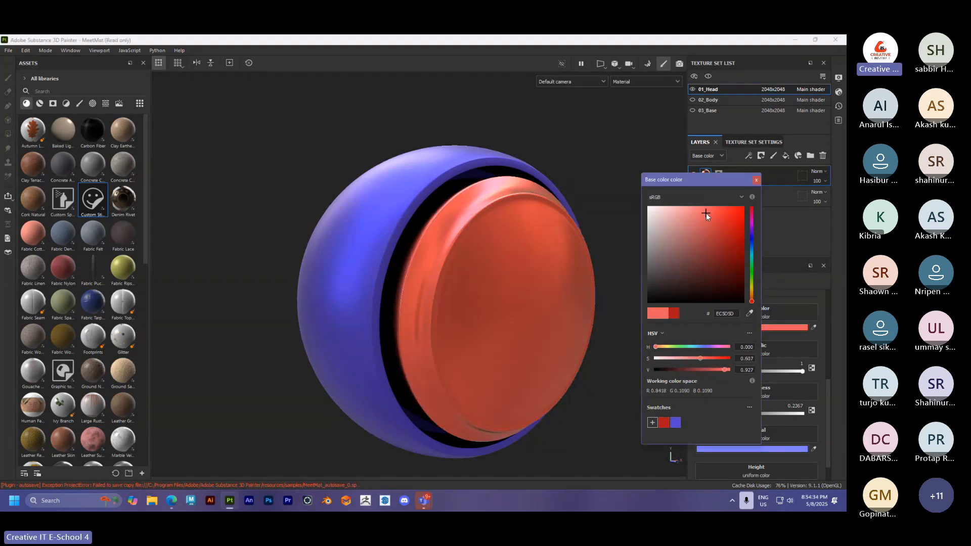
pyautogui.click(756, 180)
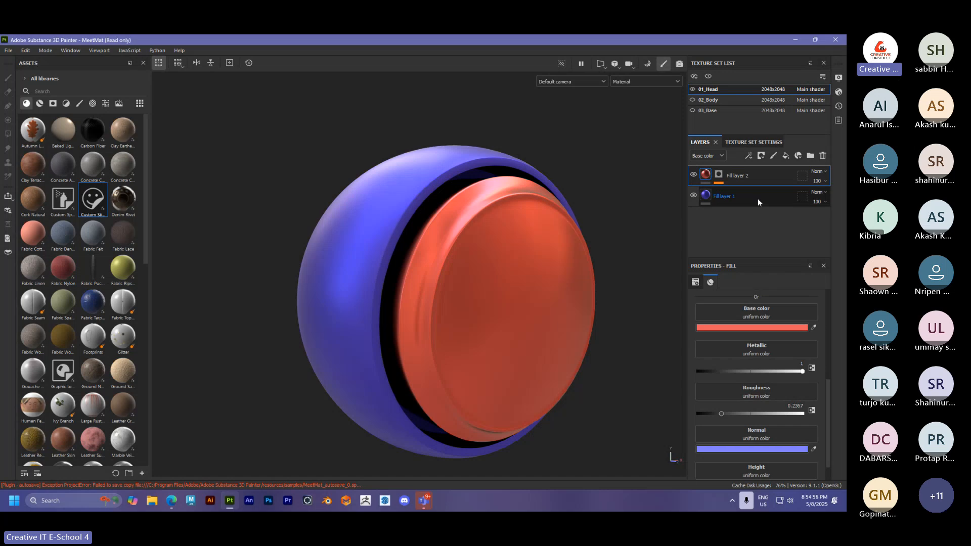
# Browse the smart materials and smart masks in the asset library, and return to the materials
pyautogui.click(39, 103)
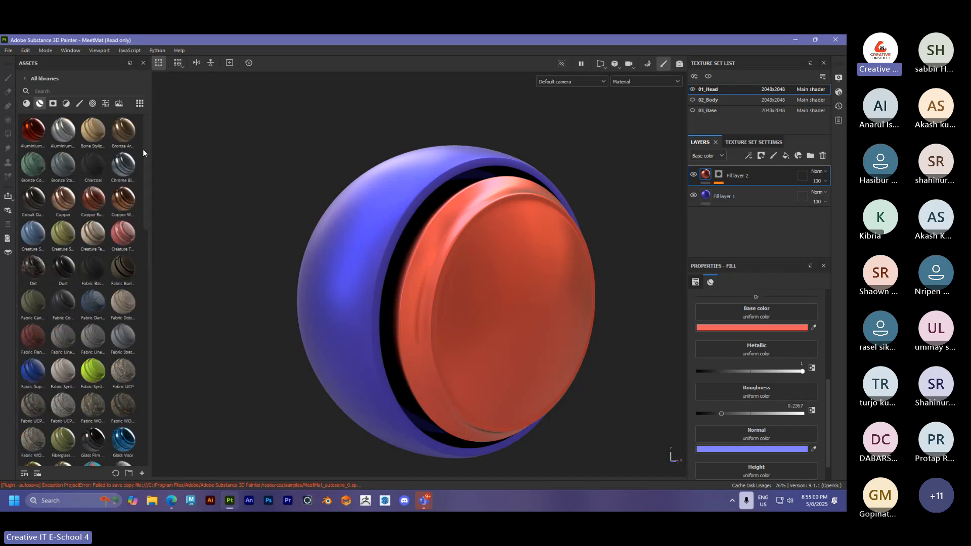
pyautogui.click(53, 104)
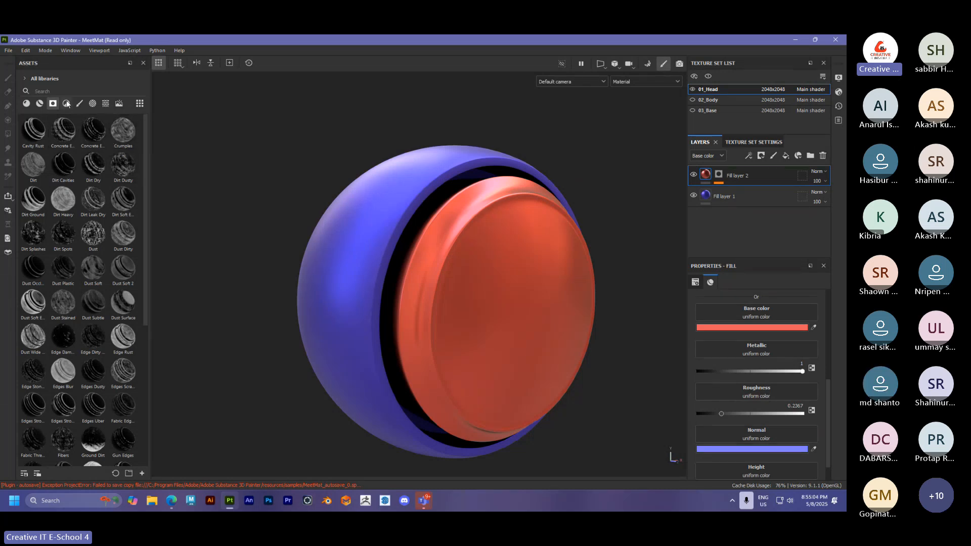
pyautogui.click(27, 103)
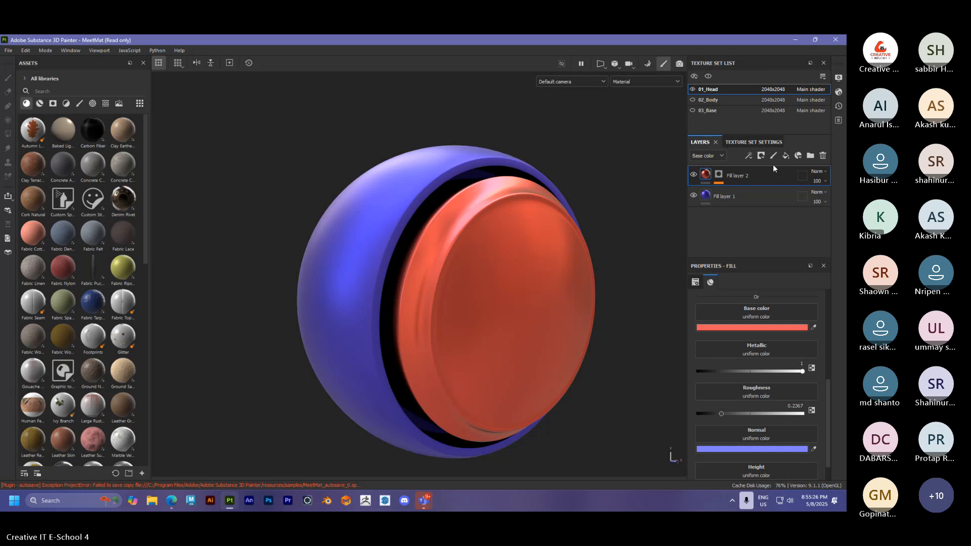
# Add a third fill layer above Fill layer 2
pyautogui.click(785, 156)
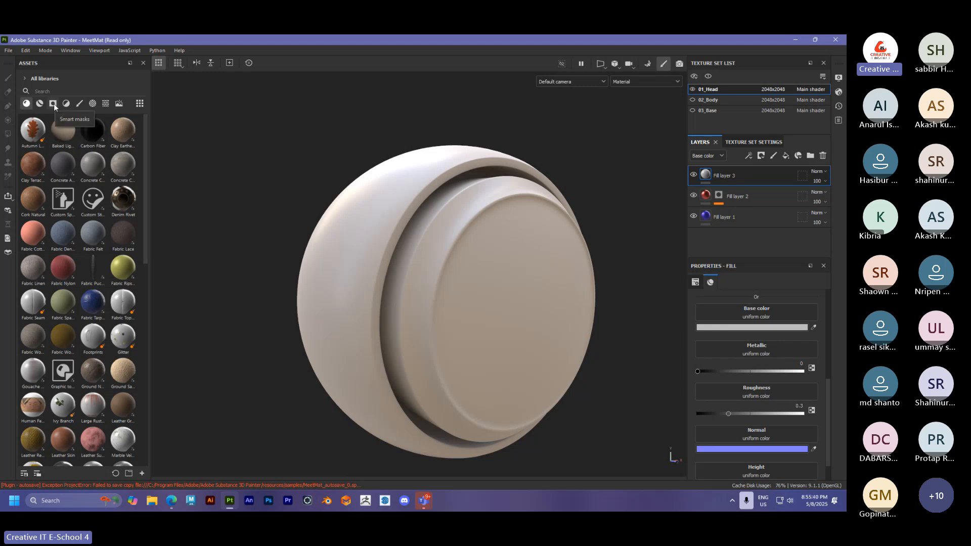
# Show the smart masks in the asset library and search them for "edge"
pyautogui.click(758, 159)
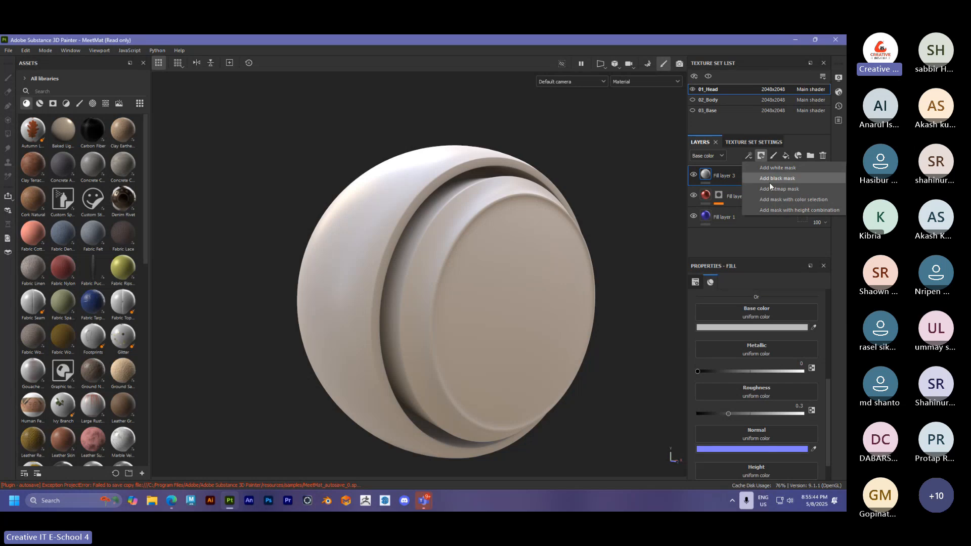
pyautogui.click(52, 104)
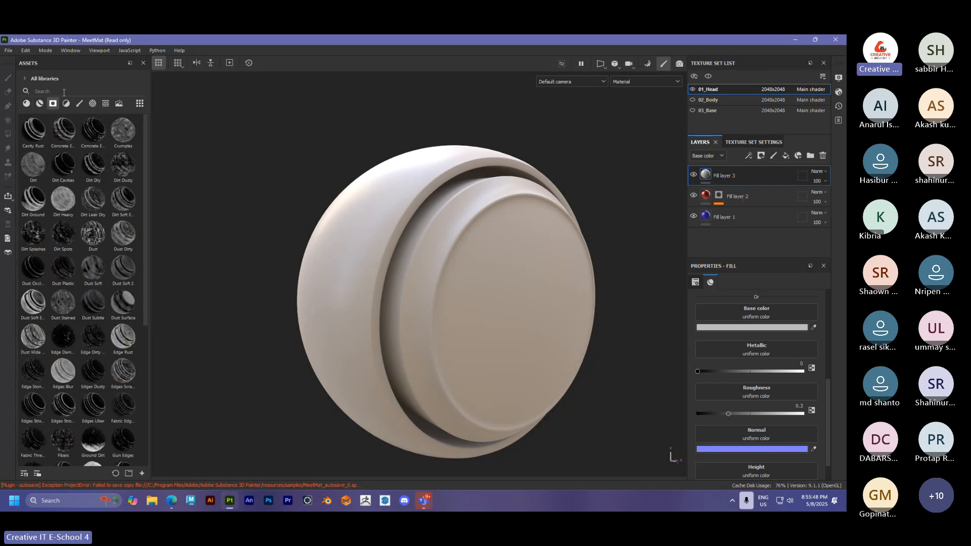
pyautogui.click(64, 92)
pyautogui.write('edge')
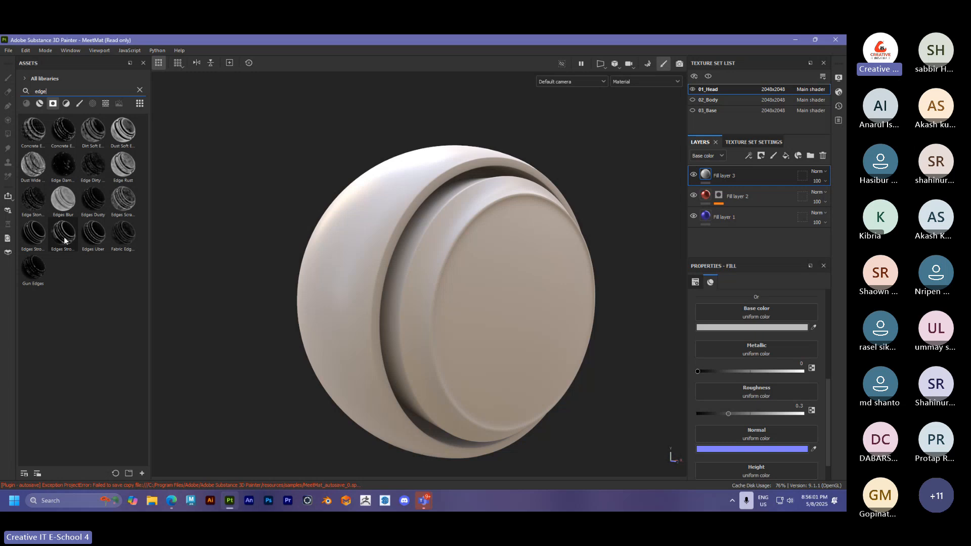
# Preview the edge smart masks and apply the "Fabric Edg..." one to Fill layer 3
pyautogui.moveTo(120, 235)
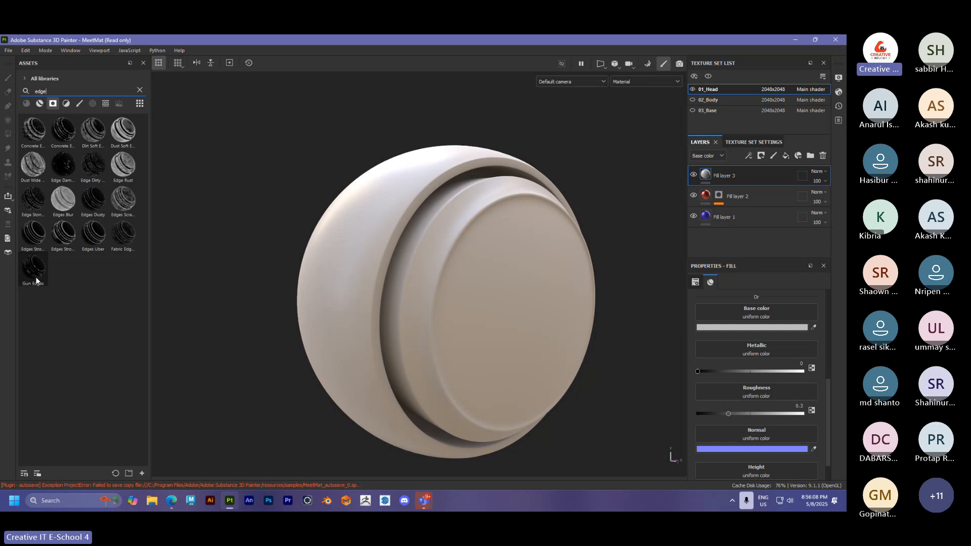
pyautogui.moveTo(36, 280)
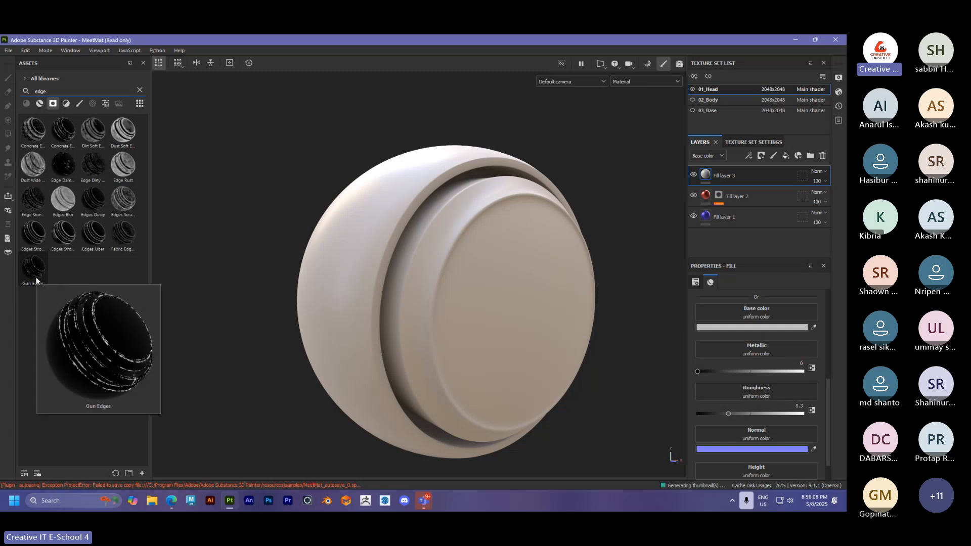
pyautogui.moveTo(32, 206)
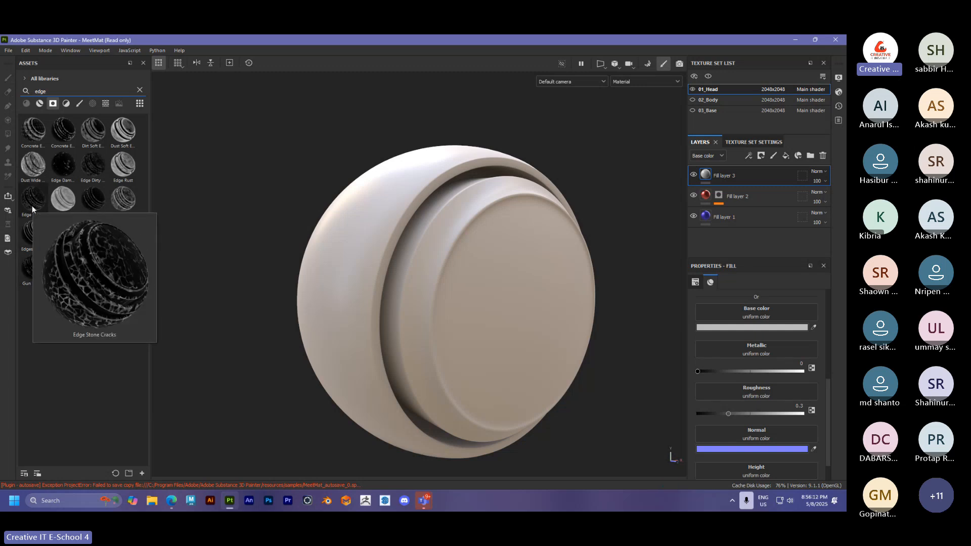
pyautogui.moveTo(93, 168)
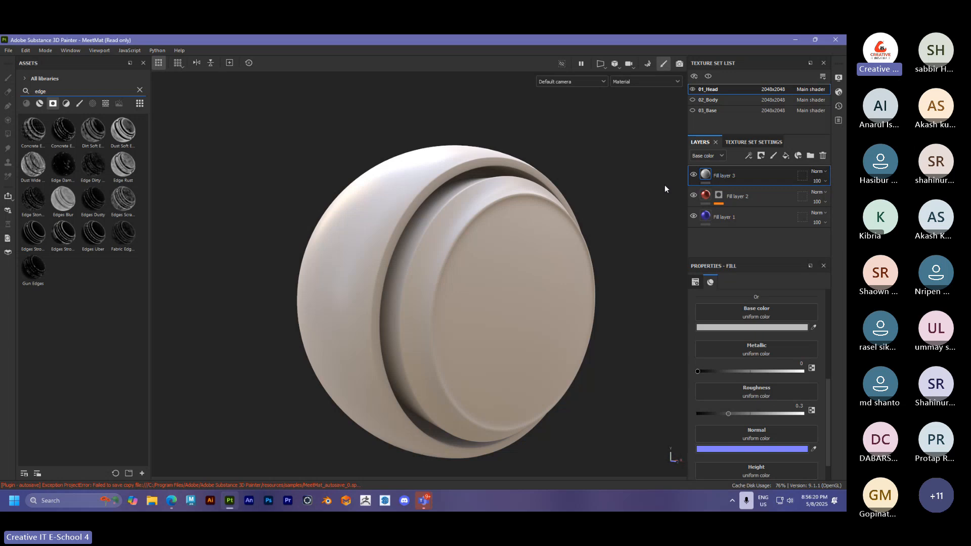
pyautogui.moveTo(126, 234); pyautogui.dragTo(717, 177)
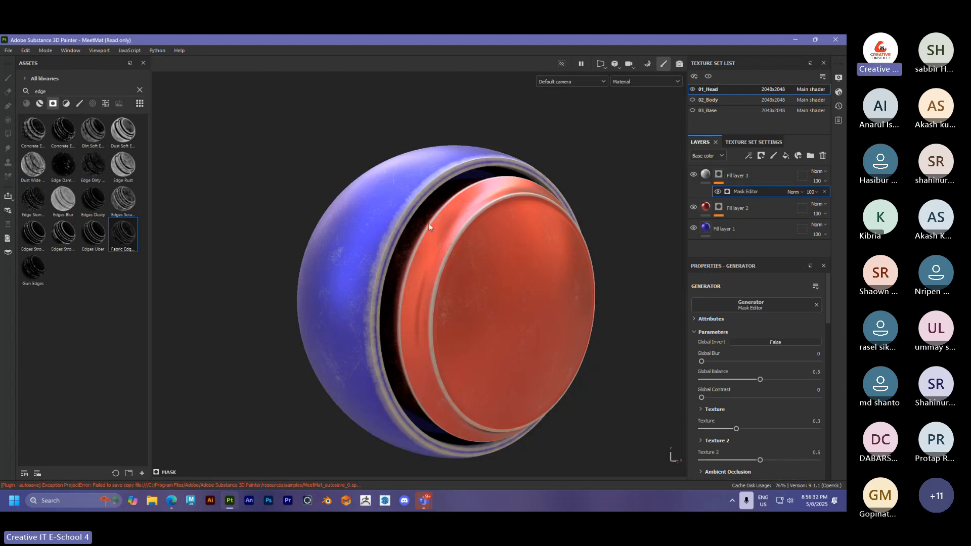
pyautogui.keyDown('alt'); pyautogui.moveTo(398, 245); pyautogui.dragTo(423, 232); pyautogui.keyUp('alt')
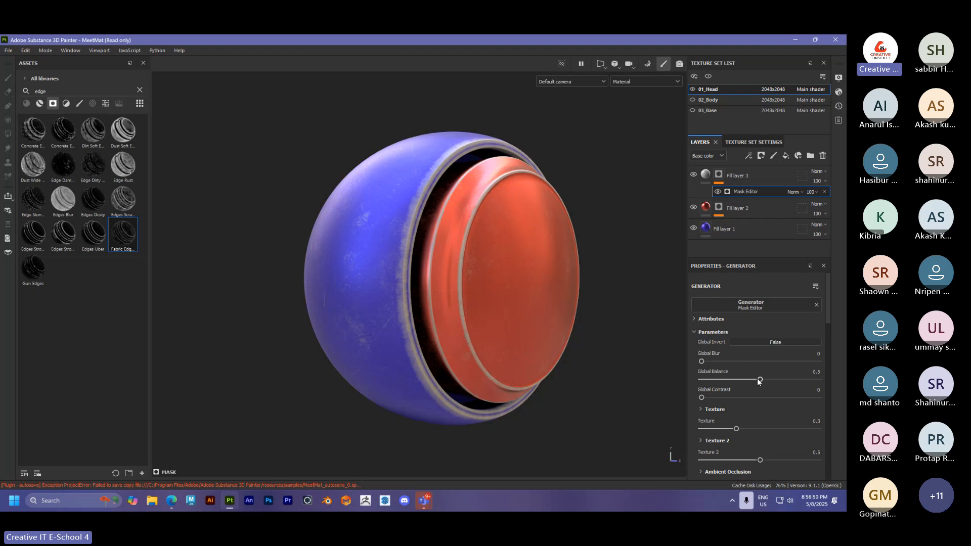
# Try the mask generator's Global Balance at 0 and 1, and set it back to 0.5
pyautogui.moveTo(757, 379); pyautogui.dragTo(657, 379)
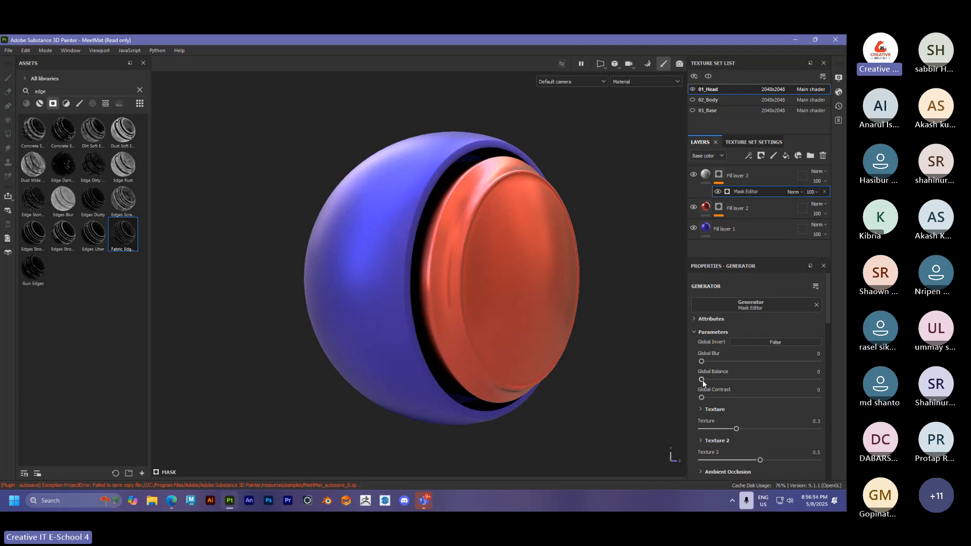
pyautogui.moveTo(702, 380); pyautogui.dragTo(829, 378)
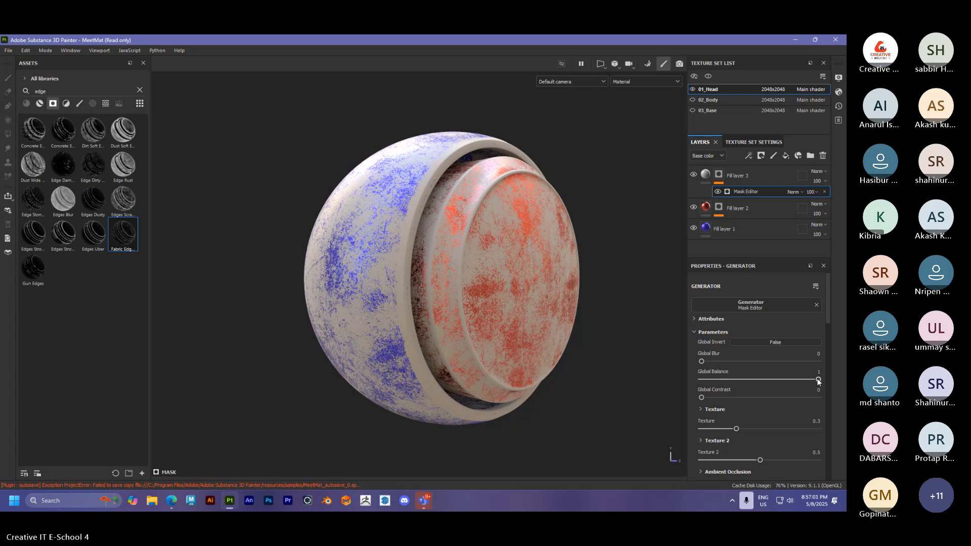
pyautogui.moveTo(818, 379); pyautogui.dragTo(760, 379)
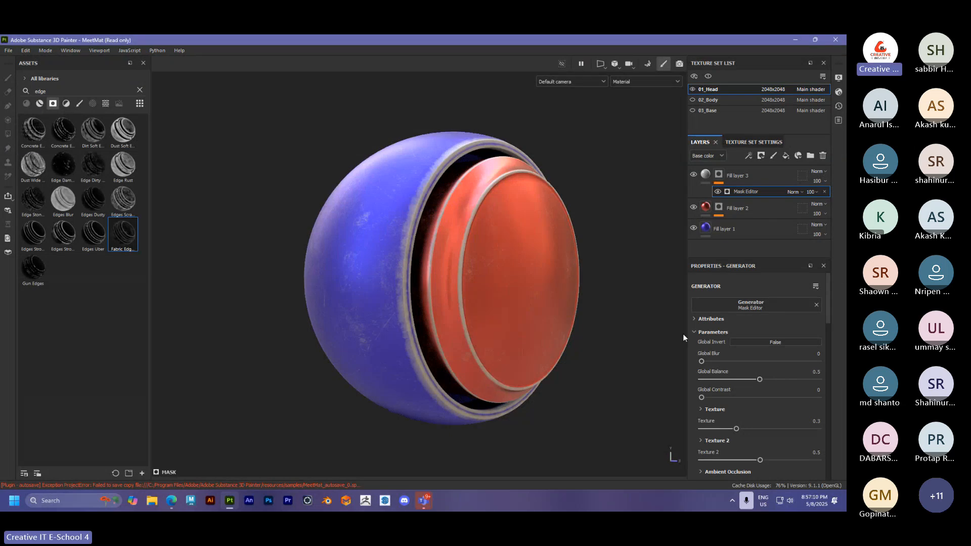
# Set Fill layer 3's metallic to about 0.80 and its roughness to about 0.155, after trying the extremes
pyautogui.click(705, 174)
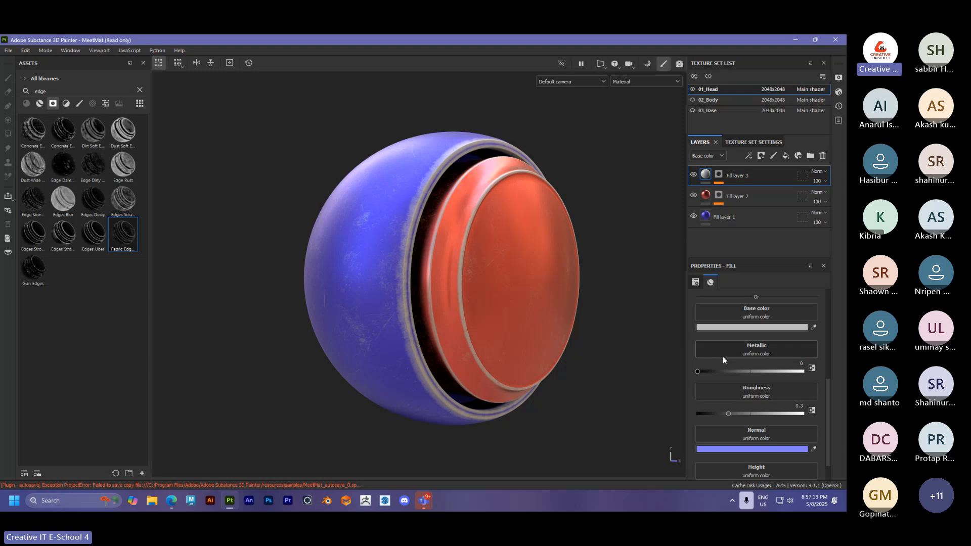
pyautogui.moveTo(698, 371); pyautogui.dragTo(804, 371)
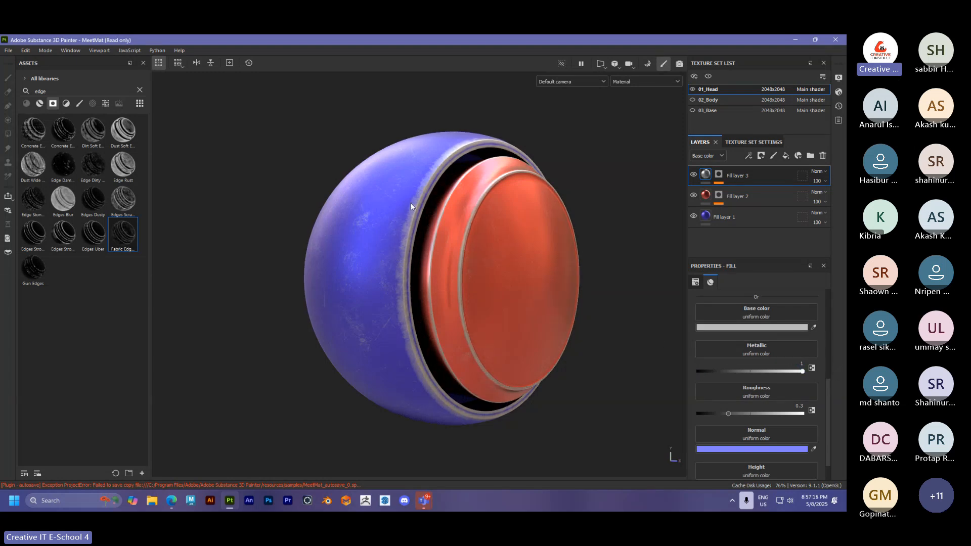
pyautogui.moveTo(728, 414); pyautogui.dragTo(830, 414)
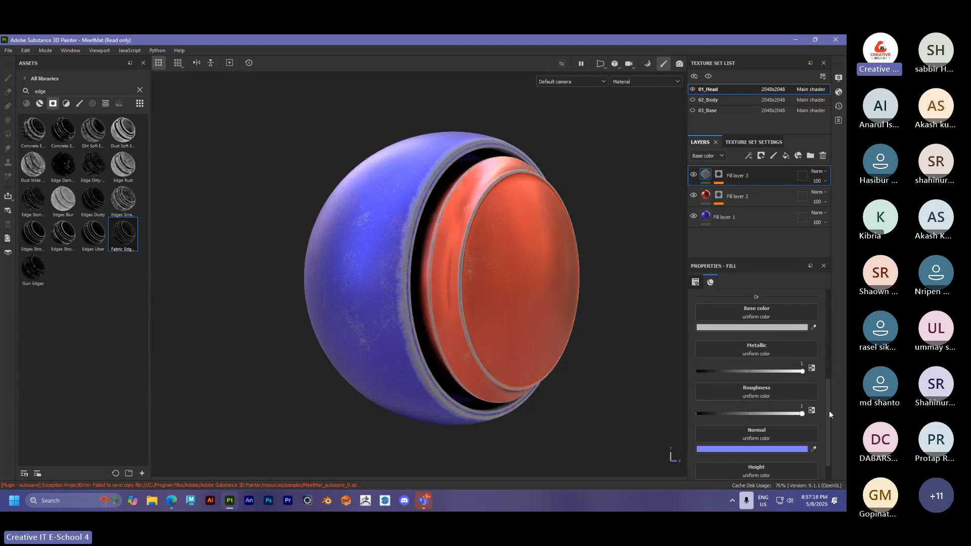
pyautogui.moveTo(763, 414); pyautogui.dragTo(632, 417)
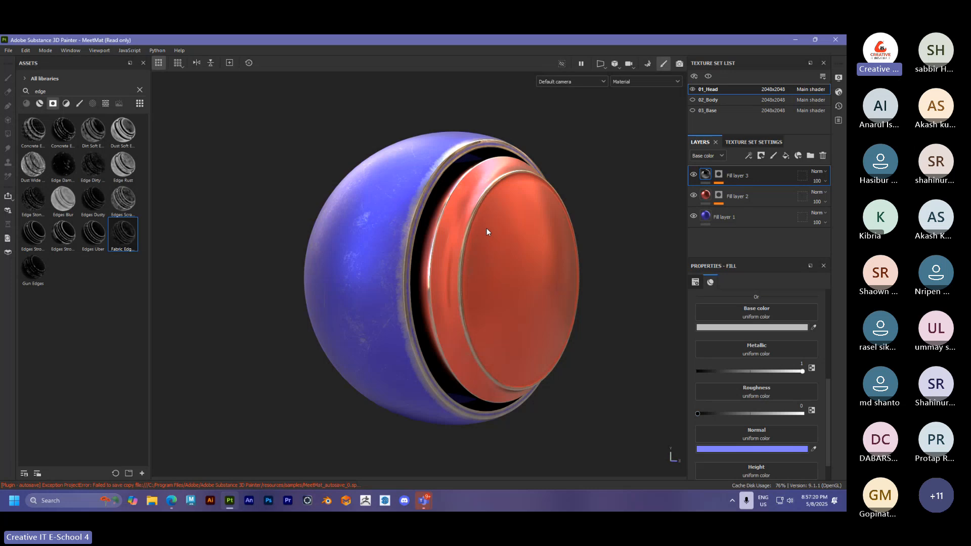
pyautogui.moveTo(701, 414); pyautogui.dragTo(706, 415)
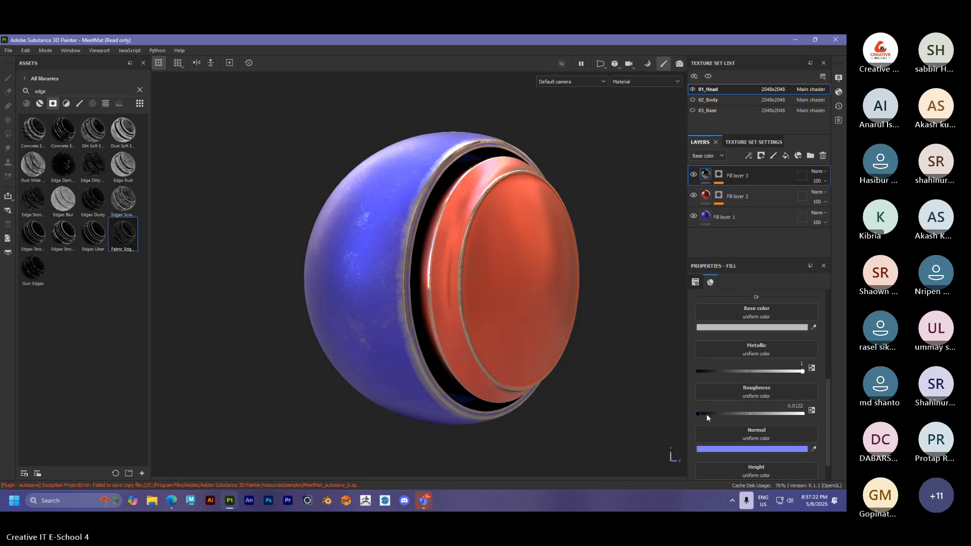
pyautogui.moveTo(802, 374); pyautogui.dragTo(792, 376)
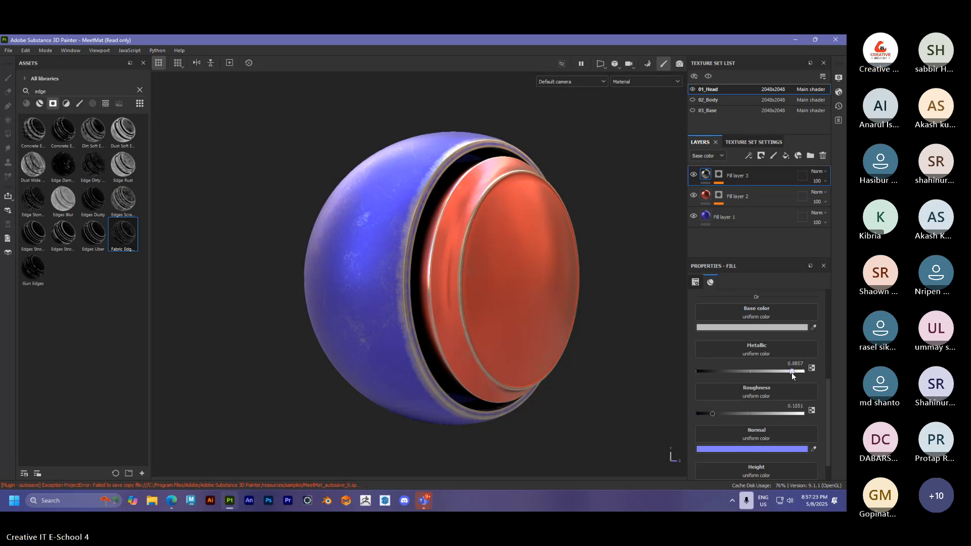
# Open the Mask Editor on Fill layer 3's mask, clear the asset search and return to the materials
pyautogui.click(718, 175)
pyautogui.click(738, 191)
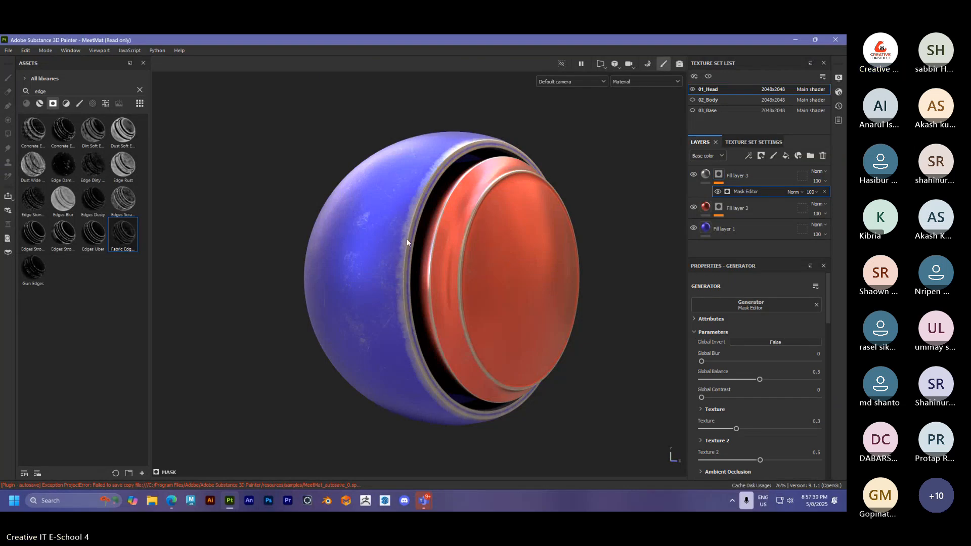
pyautogui.click(135, 90)
pyautogui.click(27, 106)
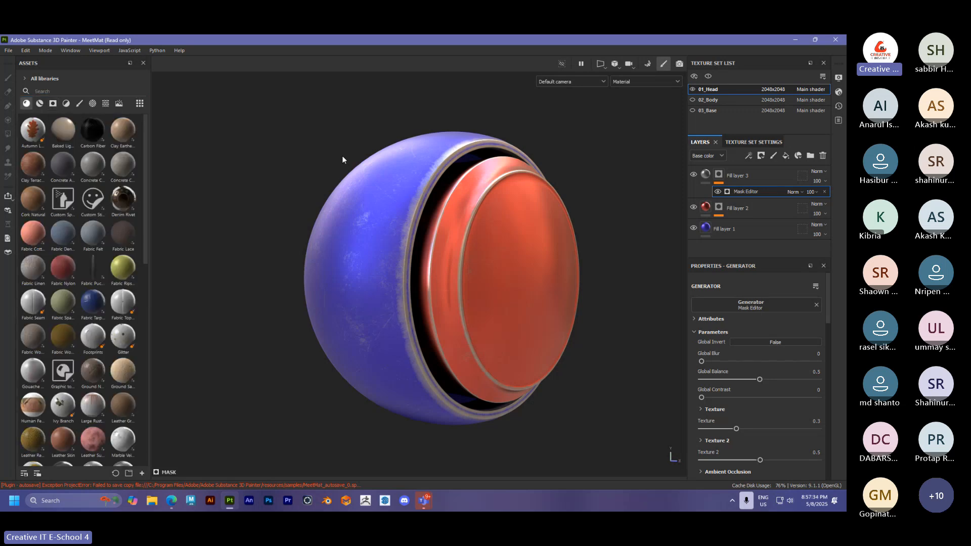
pyautogui.keyDown('alt'); pyautogui.moveTo(342, 155); pyautogui.dragTo(436, 292); pyautogui.keyUp('alt')
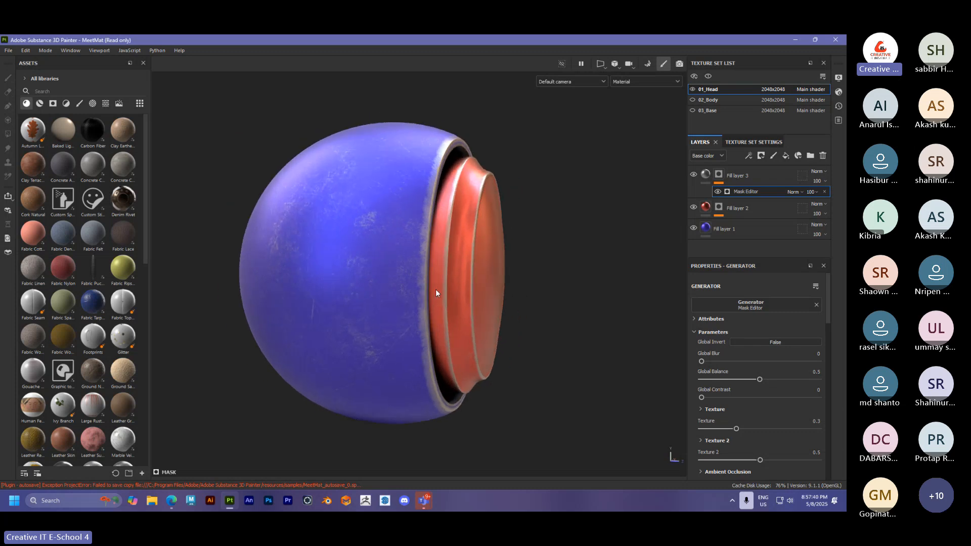
# Inspect the worn edges on the head and lower Fill layer 3's height to -1
pyautogui.click(706, 176)
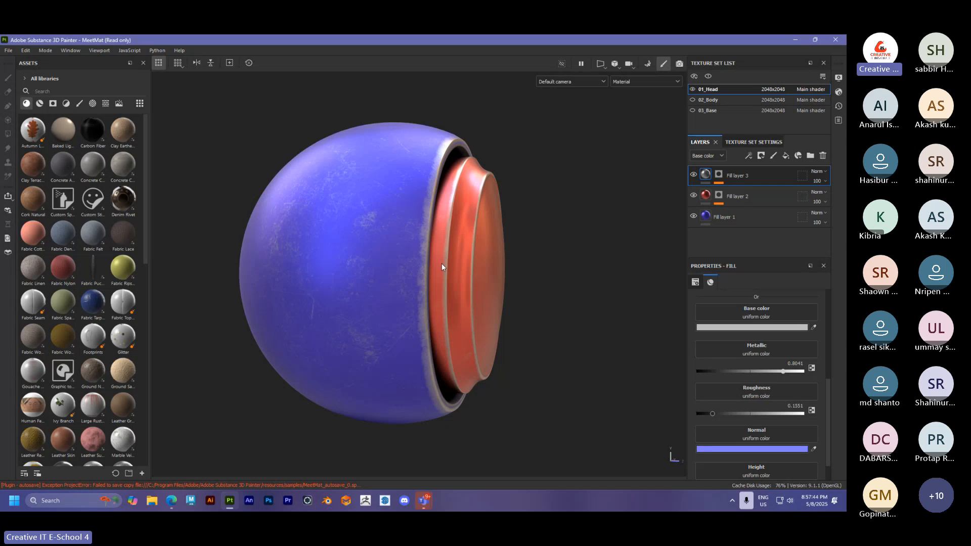
pyautogui.scroll(2, 430, 262)
pyautogui.keyDown('alt'); pyautogui.moveTo(400, 283); pyautogui.dragTo(372, 262); pyautogui.keyUp('alt')
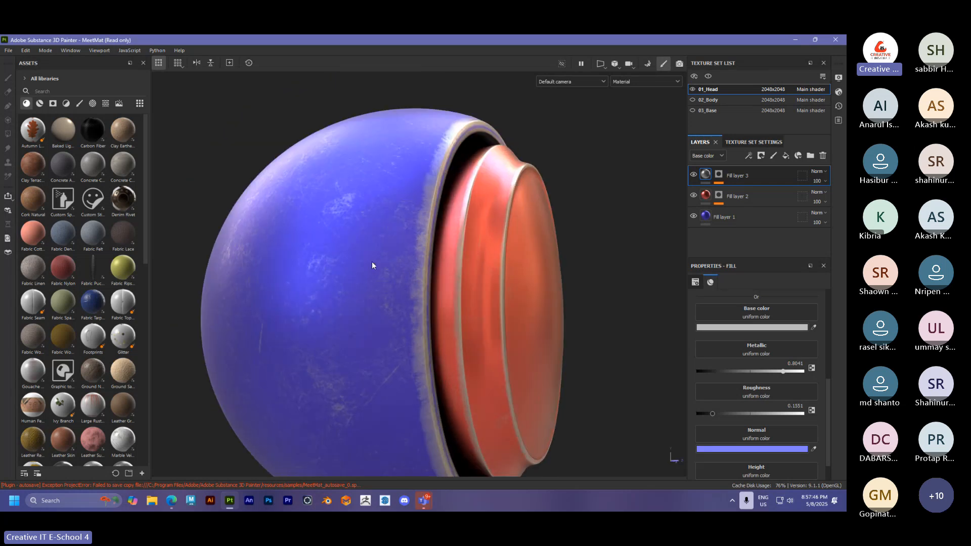
pyautogui.keyDown('alt'); pyautogui.moveTo(372, 262); pyautogui.dragTo(421, 251, button='middle'); pyautogui.keyUp('alt')
pyautogui.keyDown('alt'); pyautogui.moveTo(396, 243); pyautogui.dragTo(438, 263); pyautogui.keyUp('alt')
pyautogui.keyDown('alt'); pyautogui.moveTo(437, 263); pyautogui.dragTo(363, 270, button='right'); pyautogui.keyUp('alt')
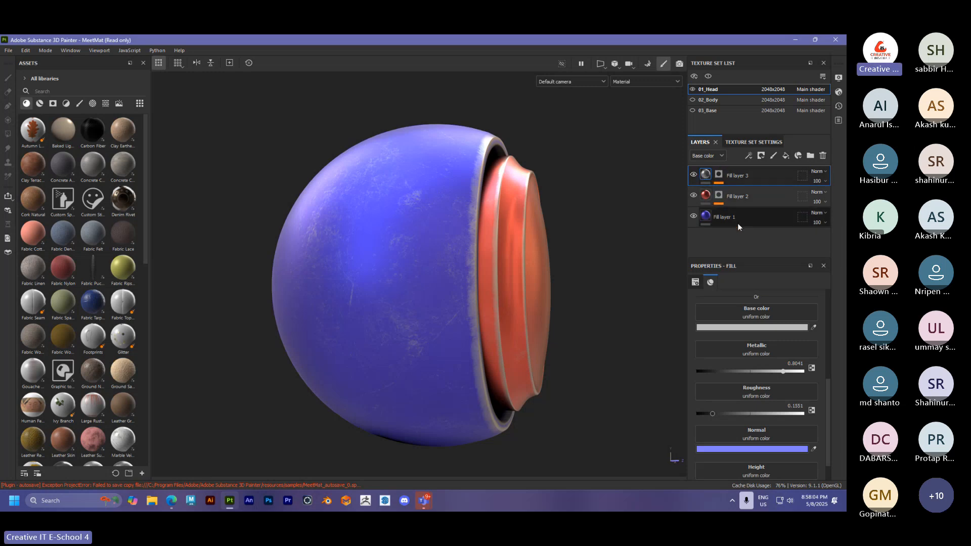
pyautogui.scroll(-1, 742, 327)
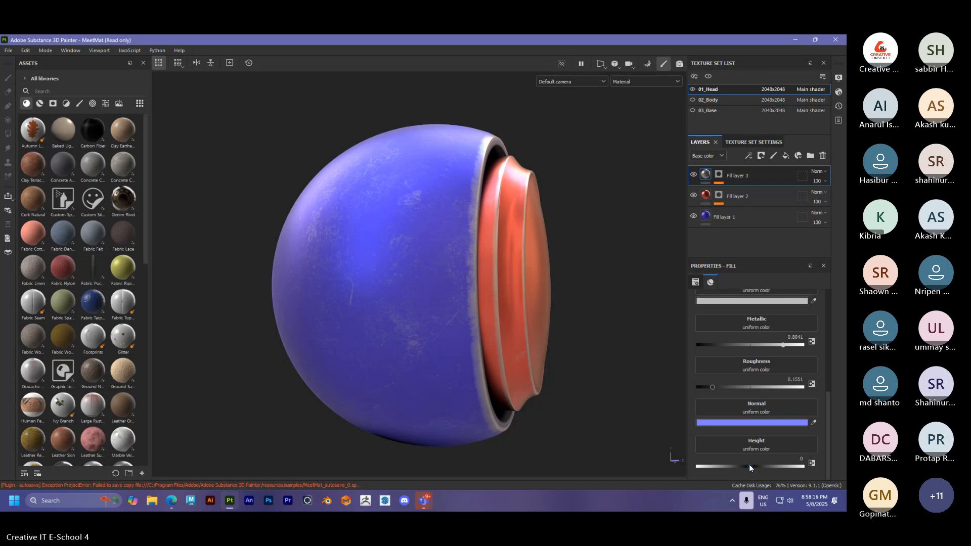
pyautogui.moveTo(749, 467); pyautogui.dragTo(679, 463)
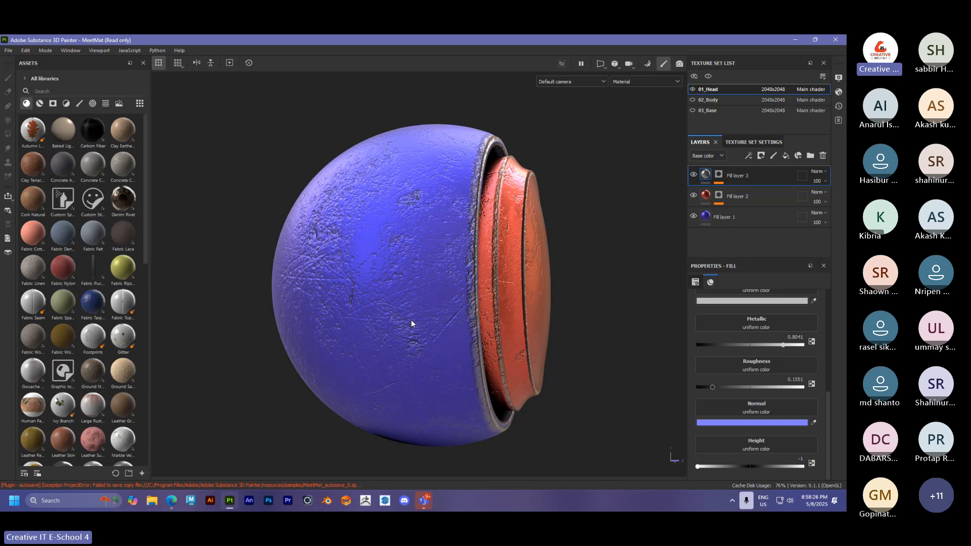
# Raise Fill layer 3's height to 1, and reset it to 0
pyautogui.moveTo(411, 323)
pyautogui.keyDown('alt'); pyautogui.mouseDown()
pyautogui.moveTo(433, 297)
pyautogui.moveTo(448, 306)
pyautogui.moveTo(406, 308)
pyautogui.mouseUp(); pyautogui.keyUp('alt')
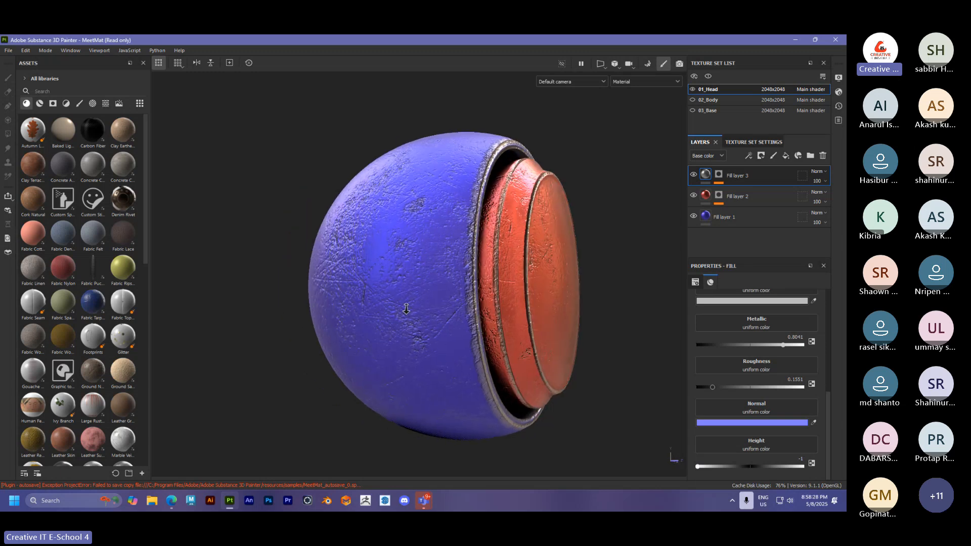
pyautogui.keyDown('alt'); pyautogui.moveTo(406, 309); pyautogui.dragTo(430, 347, button='right'); pyautogui.keyUp('alt')
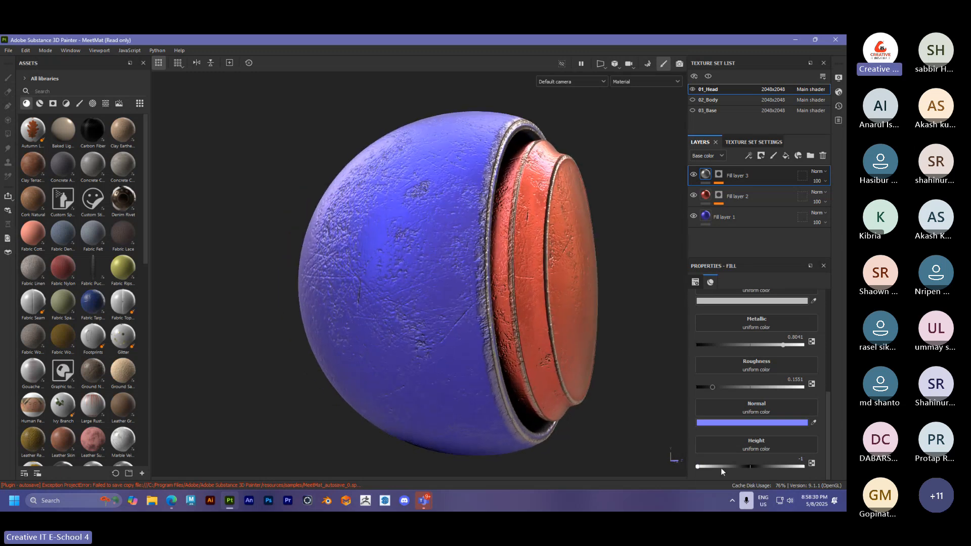
pyautogui.moveTo(697, 467); pyautogui.dragTo(804, 466)
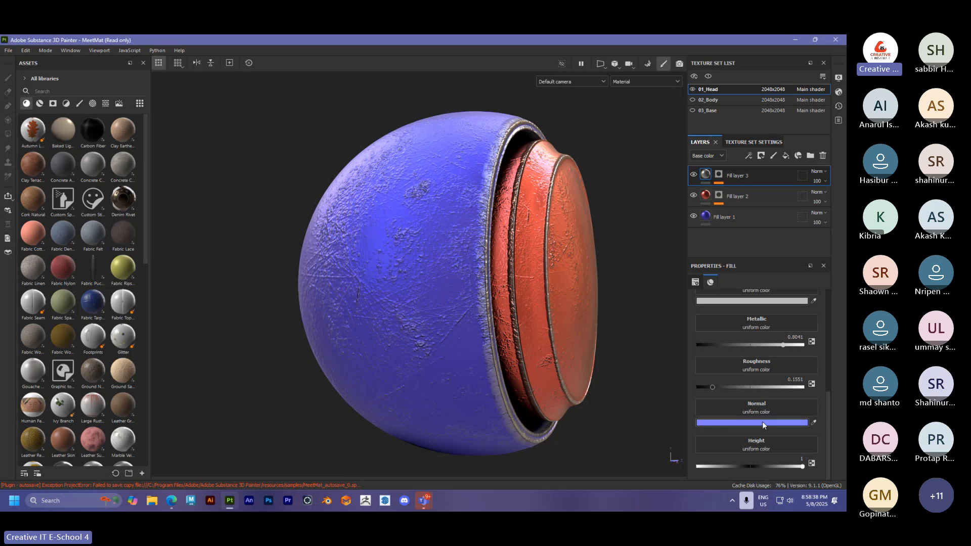
pyautogui.moveTo(803, 467); pyautogui.dragTo(750, 462)
pyautogui.doubleClick(797, 459)
pyautogui.write('0')
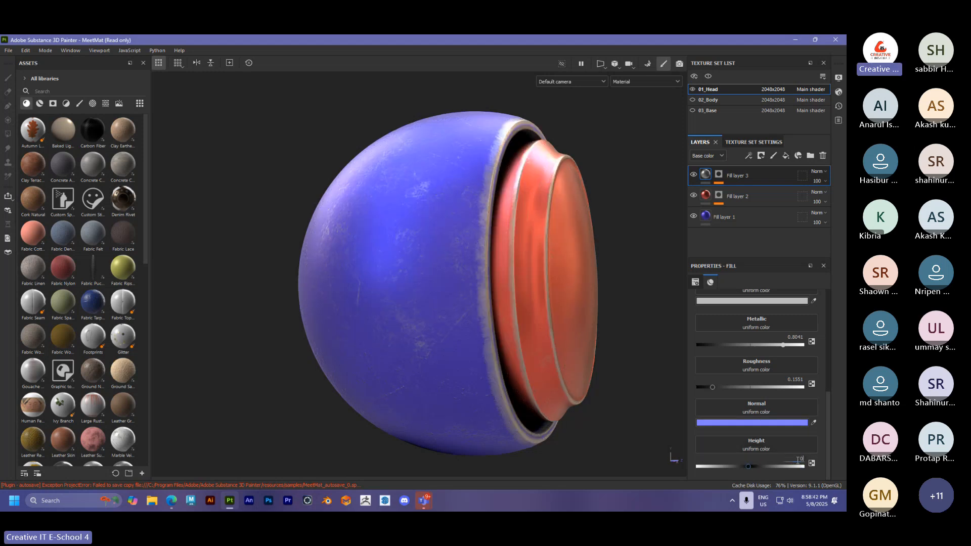
pyautogui.press('Return')
# Set Fill layer 3's height to about -0.14, inspect the edge relief and invert the height value
pyautogui.moveTo(750, 467); pyautogui.dragTo(676, 462)
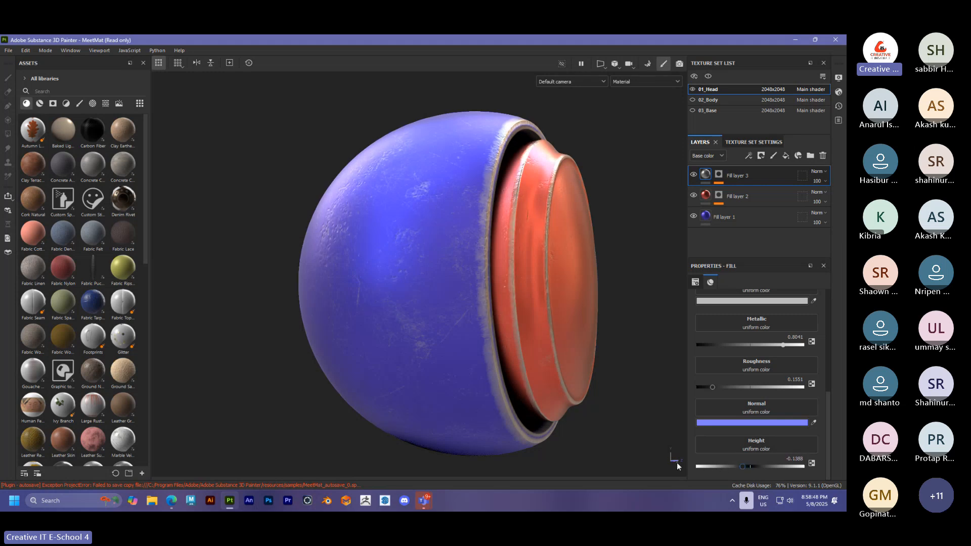
pyautogui.keyDown('alt'); pyautogui.moveTo(352, 199); pyautogui.dragTo(388, 199); pyautogui.keyUp('alt')
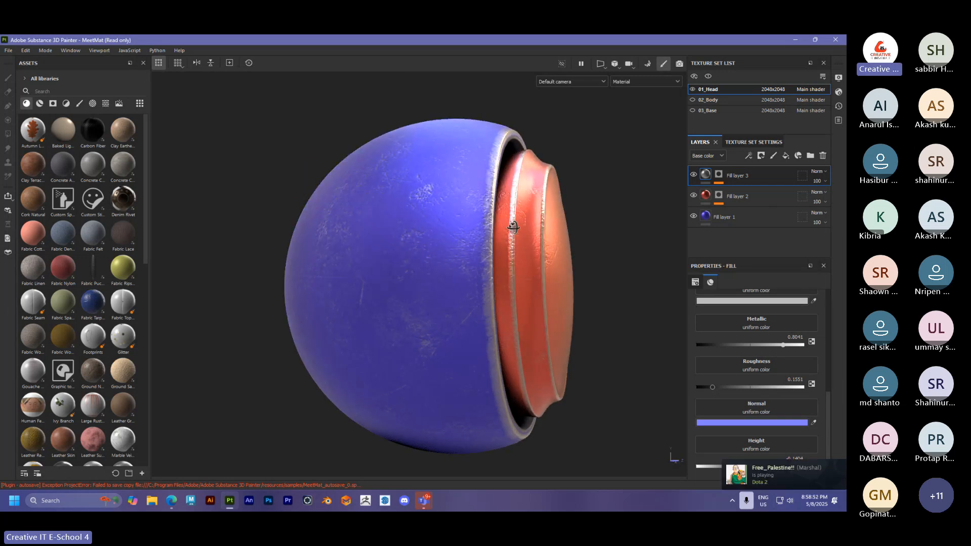
pyautogui.keyDown('alt'); pyautogui.moveTo(514, 223); pyautogui.dragTo(554, 254); pyautogui.keyUp('alt')
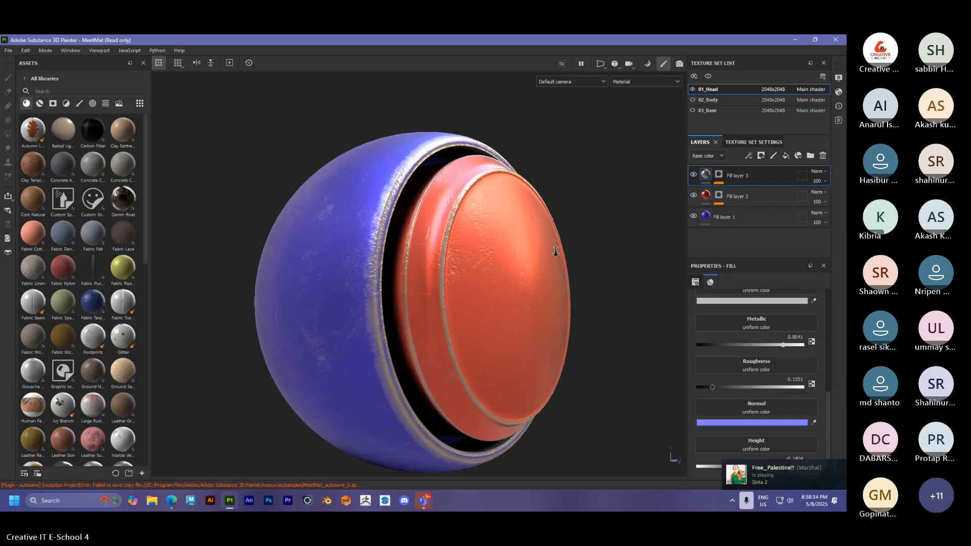
pyautogui.scroll(1, 508, 265)
pyautogui.keyDown('shift'); pyautogui.moveTo(509, 265); pyautogui.dragTo(475, 252, button='right'); pyautogui.keyUp('shift')
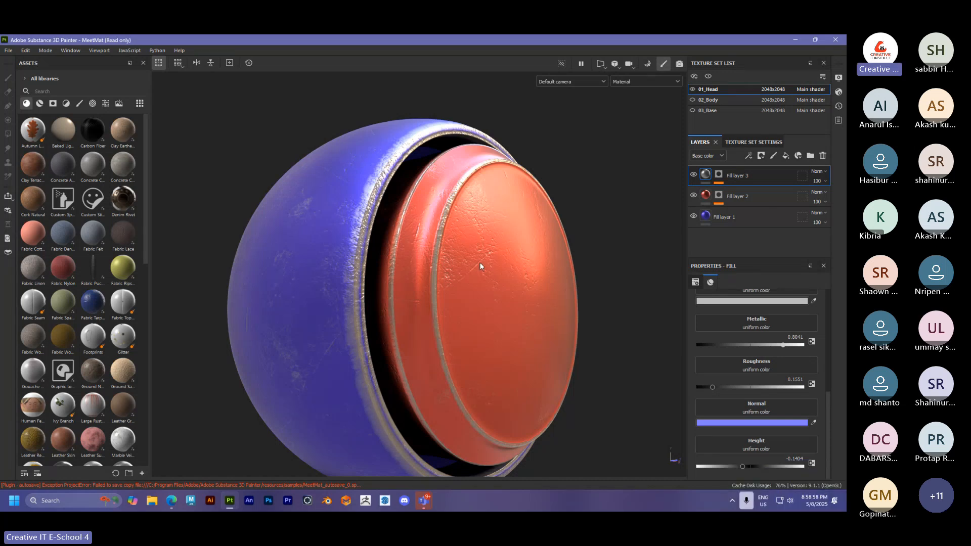
pyautogui.click(811, 463)
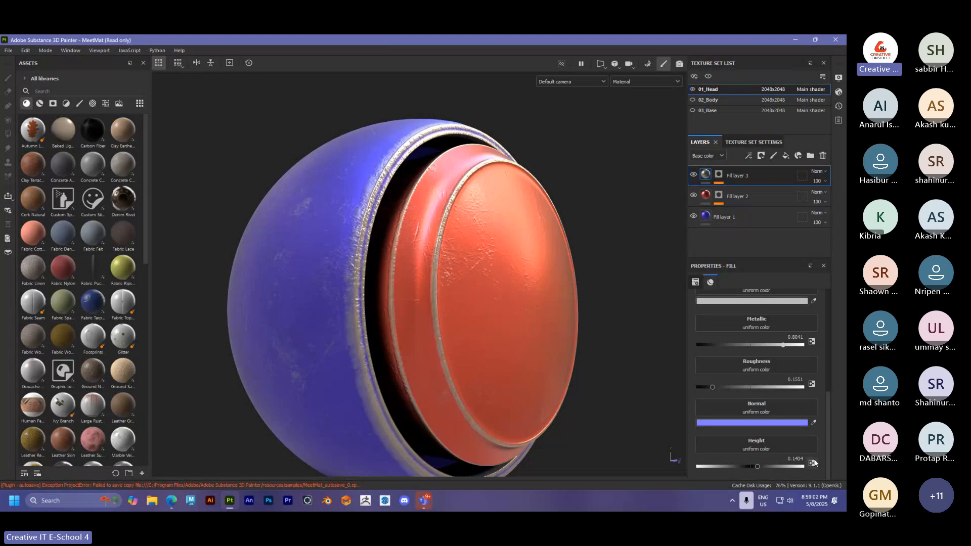
# Invert Fill layer 3's height to -0.1404 and inspect the worn edges around the head
pyautogui.click(812, 463)
pyautogui.moveTo(530, 338)
pyautogui.keyDown('alt'); pyautogui.mouseDown()
pyautogui.moveTo(523, 326)
pyautogui.moveTo(501, 326)
pyautogui.moveTo(525, 319)
pyautogui.mouseUp(); pyautogui.keyUp('alt')
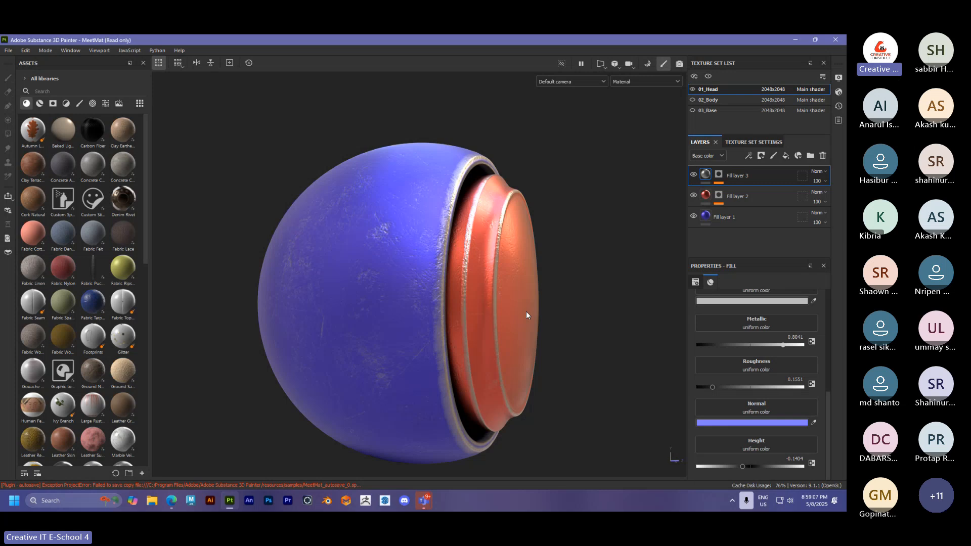
pyautogui.scroll(-5, 526, 315)
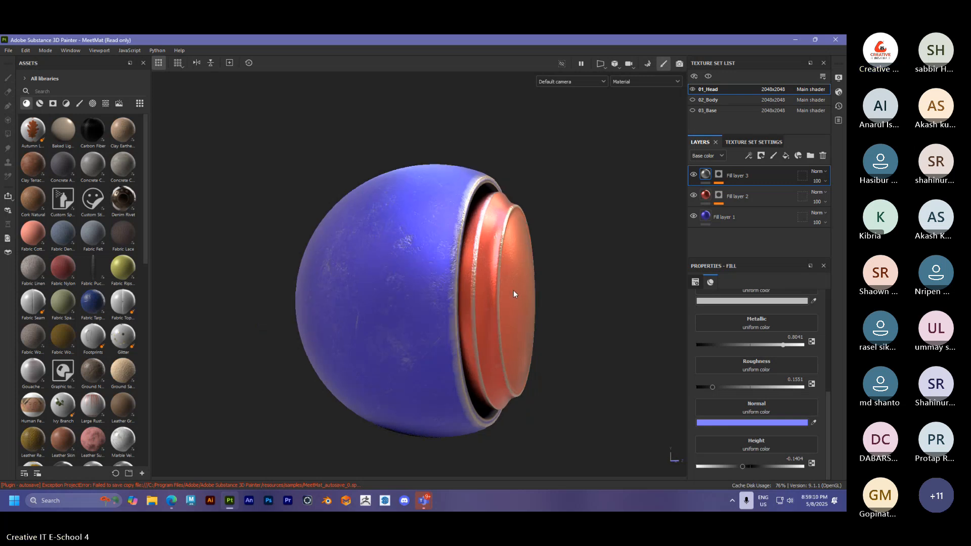
pyautogui.keyDown('alt'); pyautogui.moveTo(521, 312); pyautogui.dragTo(476, 333); pyautogui.keyUp('alt')
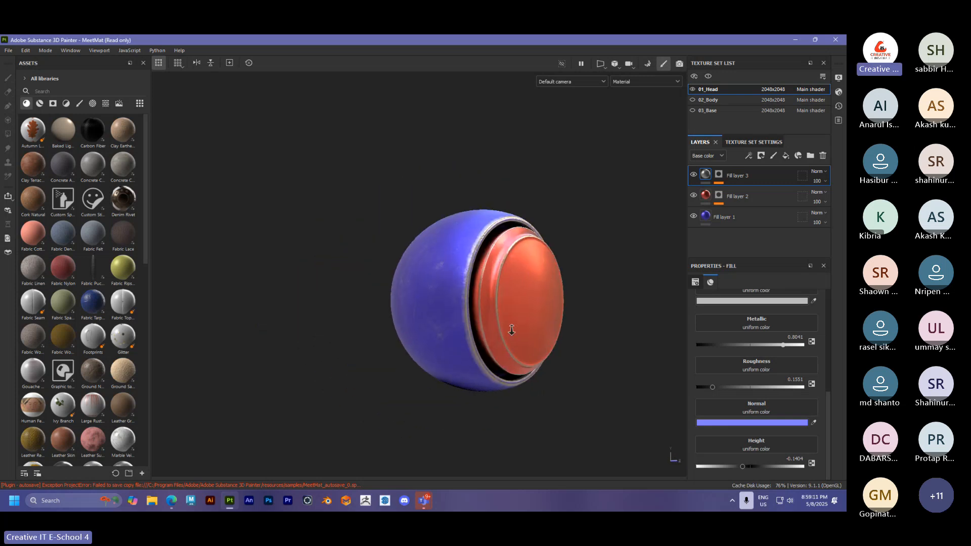
pyautogui.keyDown('alt'); pyautogui.moveTo(509, 323); pyautogui.dragTo(484, 314, button='middle'); pyautogui.keyUp('alt')
pyautogui.scroll(4, 483, 315)
pyautogui.keyDown('alt'); pyautogui.moveTo(581, 322); pyautogui.dragTo(502, 275); pyautogui.keyUp('alt')
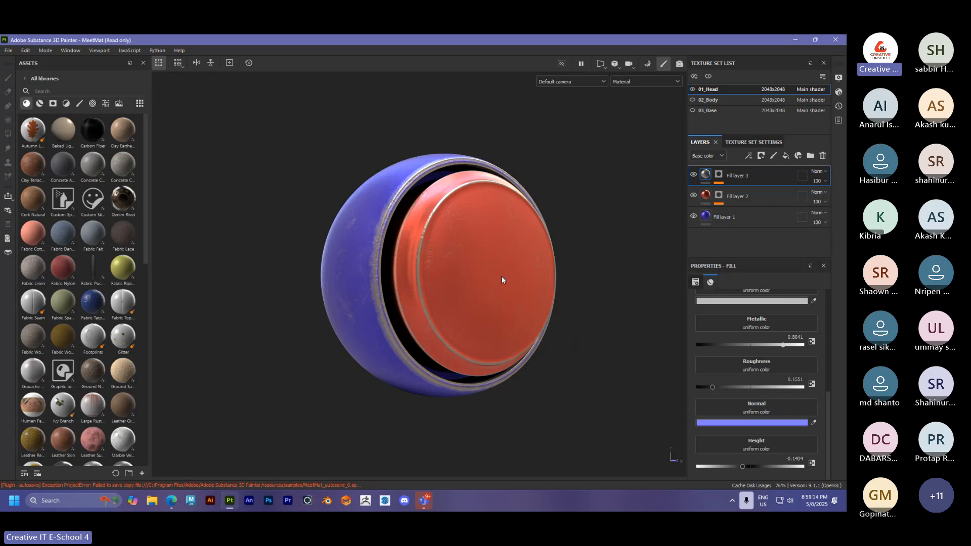
# Show the 02_Body and 03_Base texture sets together with the head
pyautogui.click(692, 100)
pyautogui.click(693, 110)
pyautogui.scroll(-3, 475, 218)
pyautogui.scroll(-3, 474, 218)
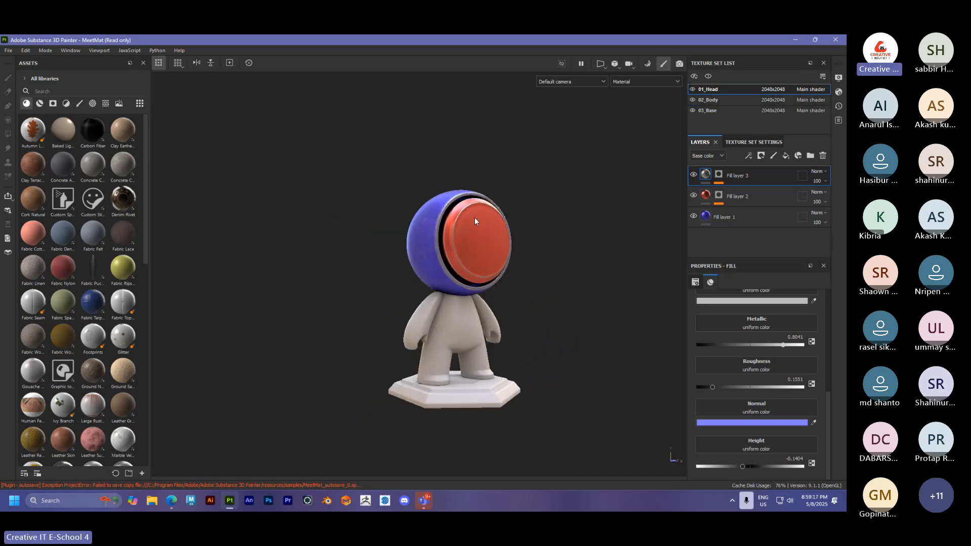
# Examine the full MeetMat figure from the front and side, checking the layered head against the untextured body and base
pyautogui.keyDown('alt'); pyautogui.moveTo(506, 269); pyautogui.dragTo(387, 269); pyautogui.keyUp('alt')
pyautogui.keyDown('alt'); pyautogui.moveTo(387, 269); pyautogui.dragTo(608, 283, button='right'); pyautogui.keyUp('alt')
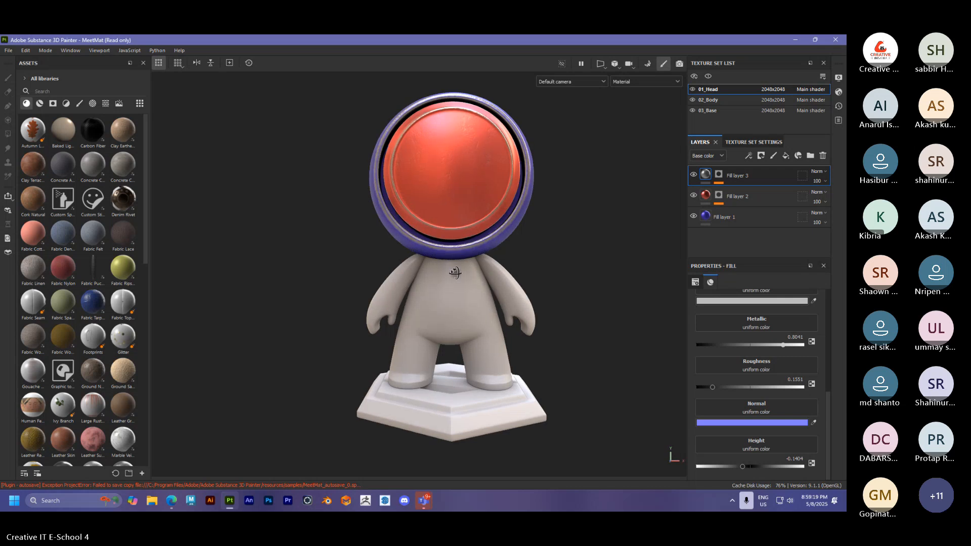
pyautogui.keyDown('alt'); pyautogui.moveTo(609, 283); pyautogui.dragTo(579, 268); pyautogui.keyUp('alt')
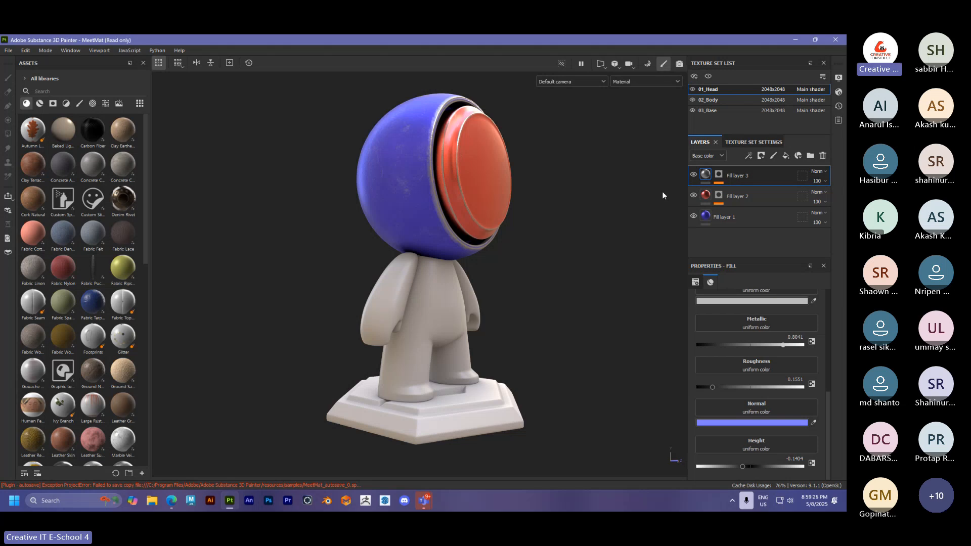
pyautogui.keyDown('alt'); pyautogui.moveTo(478, 220); pyautogui.dragTo(360, 296); pyautogui.keyUp('alt')
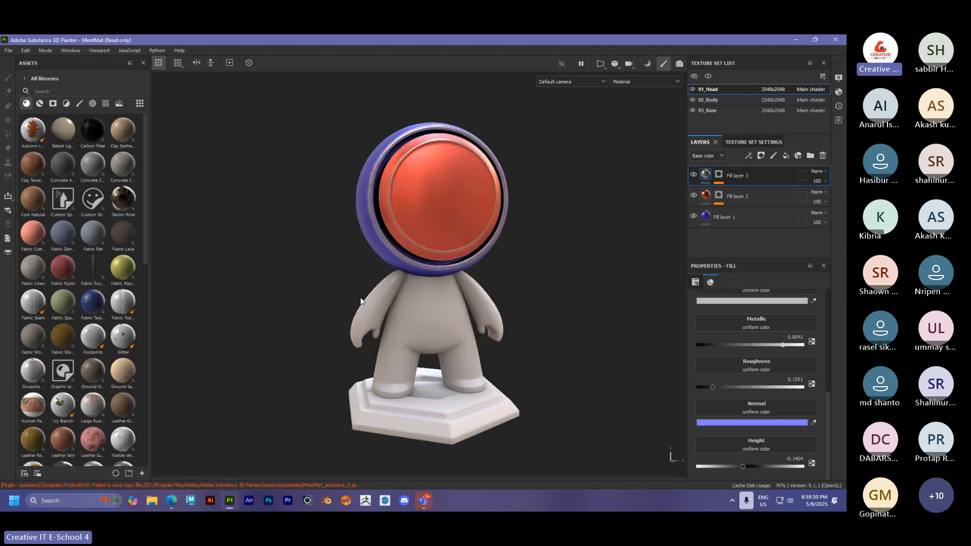
pyautogui.keyDown('alt'); pyautogui.moveTo(360, 296); pyautogui.dragTo(482, 268, button='right'); pyautogui.keyUp('alt')
pyautogui.keyDown('alt'); pyautogui.moveTo(482, 272); pyautogui.dragTo(421, 262, button='middle'); pyautogui.keyUp('alt')
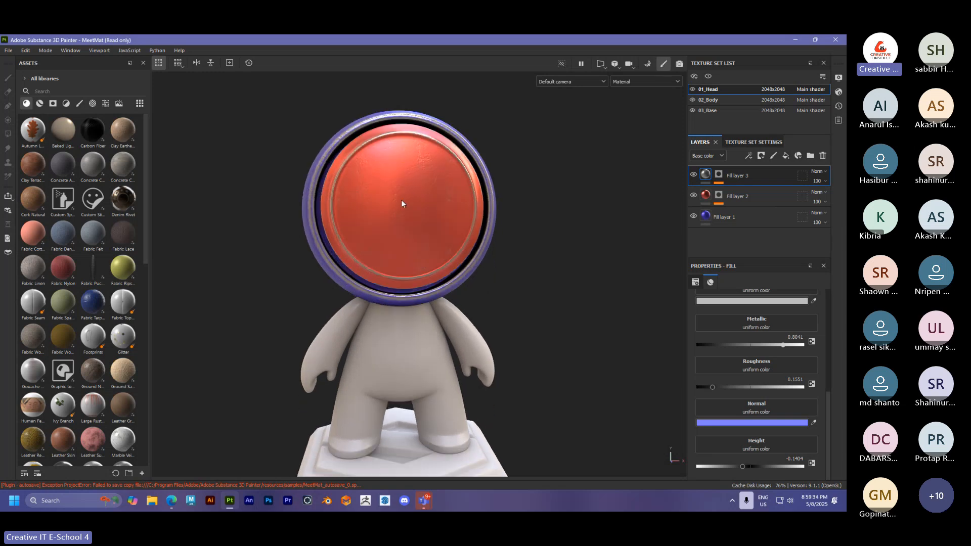
pyautogui.scroll(-2, 402, 202)
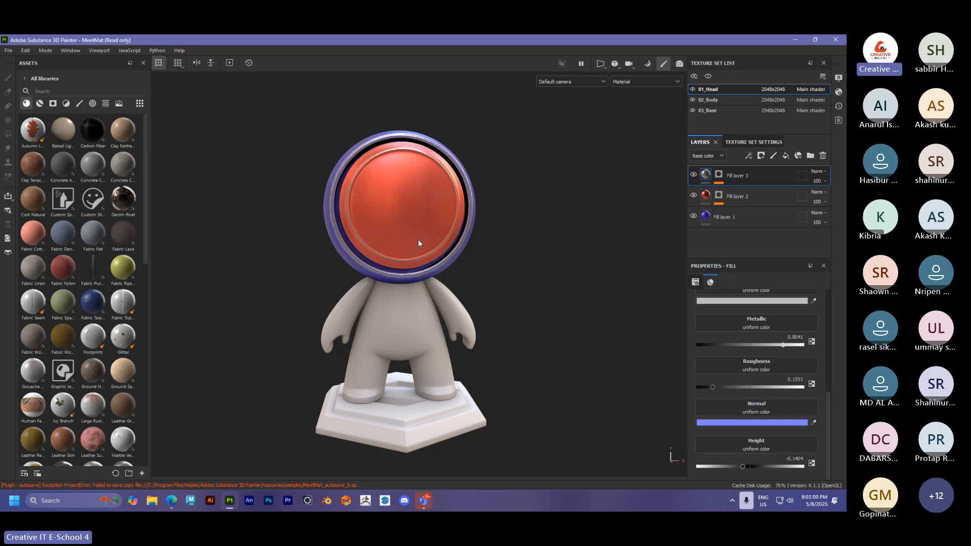
pyautogui.keyDown('alt'); pyautogui.moveTo(489, 275); pyautogui.dragTo(480, 299); pyautogui.keyUp('alt')
pyautogui.keyDown('alt'); pyautogui.moveTo(479, 299); pyautogui.dragTo(608, 287, button='right'); pyautogui.keyUp('alt')
pyautogui.keyDown('alt'); pyautogui.moveTo(520, 283); pyautogui.dragTo(499, 331, button='middle'); pyautogui.keyUp('alt')
pyautogui.keyDown('alt'); pyautogui.moveTo(499, 332); pyautogui.dragTo(607, 329, button='right'); pyautogui.keyUp('alt')
pyautogui.keyDown('alt'); pyautogui.moveTo(475, 329); pyautogui.dragTo(497, 324); pyautogui.keyUp('alt')
pyautogui.keyDown('alt'); pyautogui.moveTo(497, 324); pyautogui.dragTo(288, 304, button='right'); pyautogui.keyUp('alt')
pyautogui.keyDown('alt'); pyautogui.moveTo(320, 156); pyautogui.dragTo(296, 228, button='middle'); pyautogui.keyUp('alt')
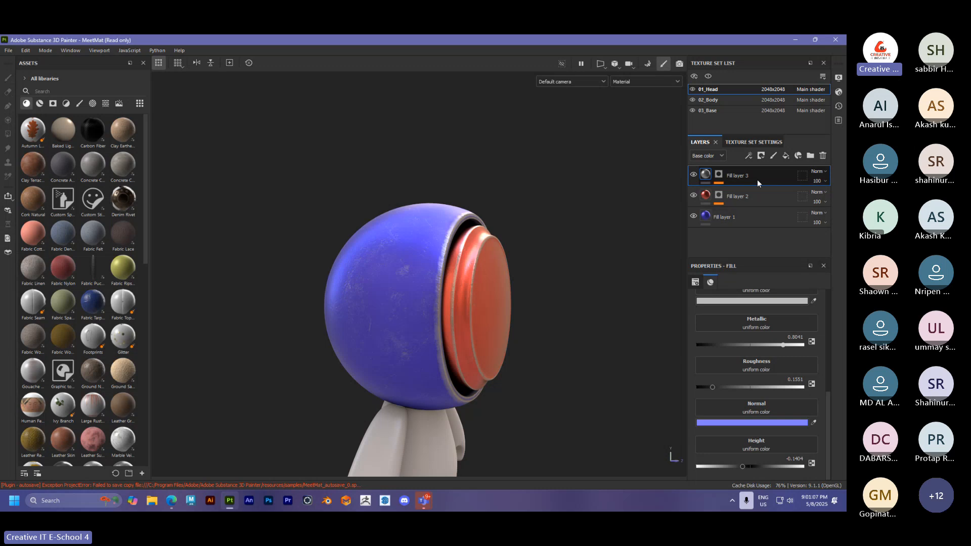
# Delete Fill layer 3 and add a new fill layer with a black mask above Fill layer 2
pyautogui.click(823, 157)
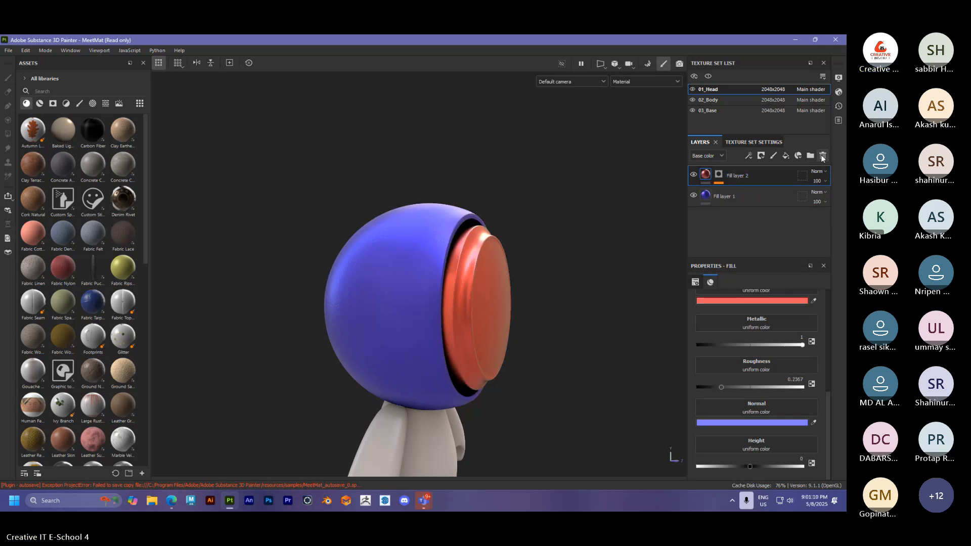
pyautogui.click(786, 155)
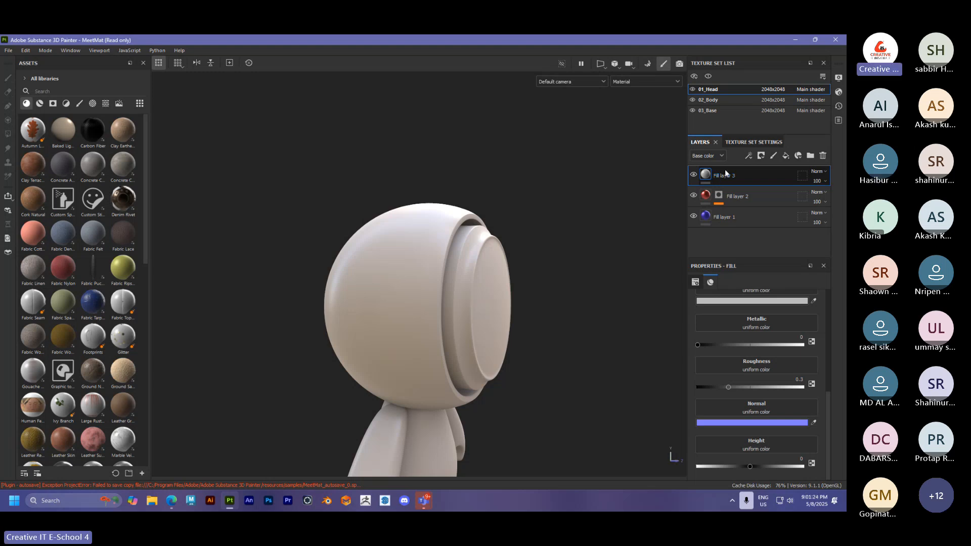
pyautogui.click(762, 159)
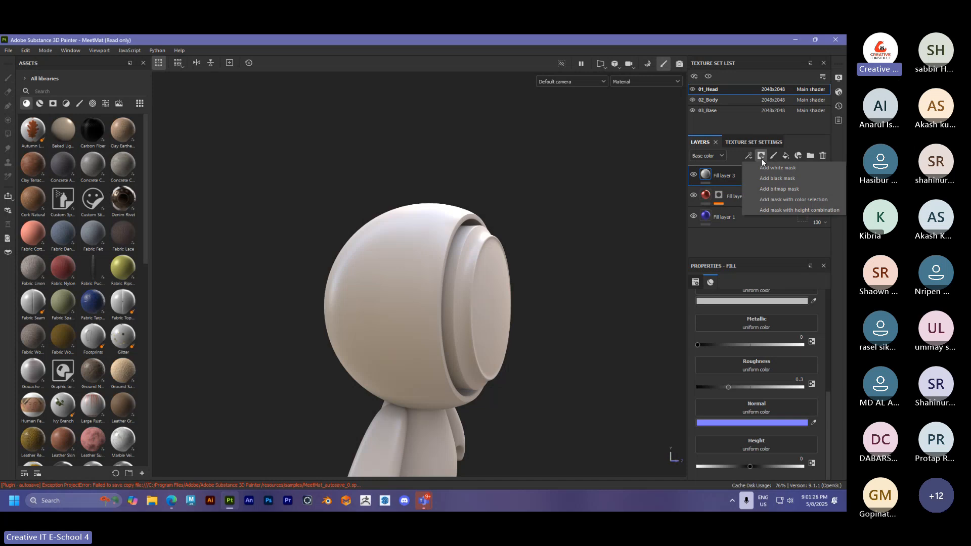
pyautogui.click(763, 175)
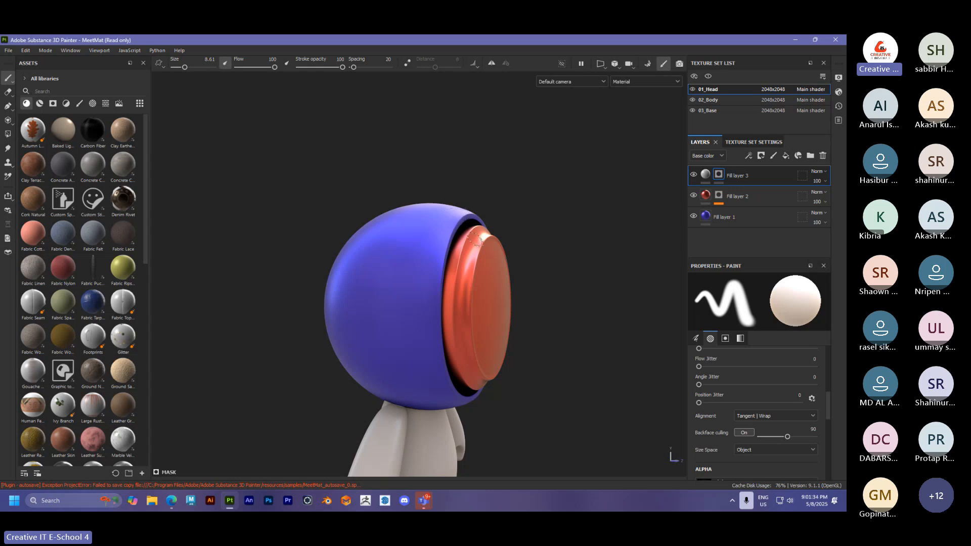
# Add an empty generator to the mask of the new Fill layer 3
pyautogui.keyDown('alt'); pyautogui.moveTo(592, 258); pyautogui.dragTo(557, 256); pyautogui.keyUp('alt')
pyautogui.scroll(2, 557, 256)
pyautogui.keyDown('alt'); pyautogui.moveTo(551, 249); pyautogui.dragTo(475, 199, button='middle'); pyautogui.keyUp('alt')
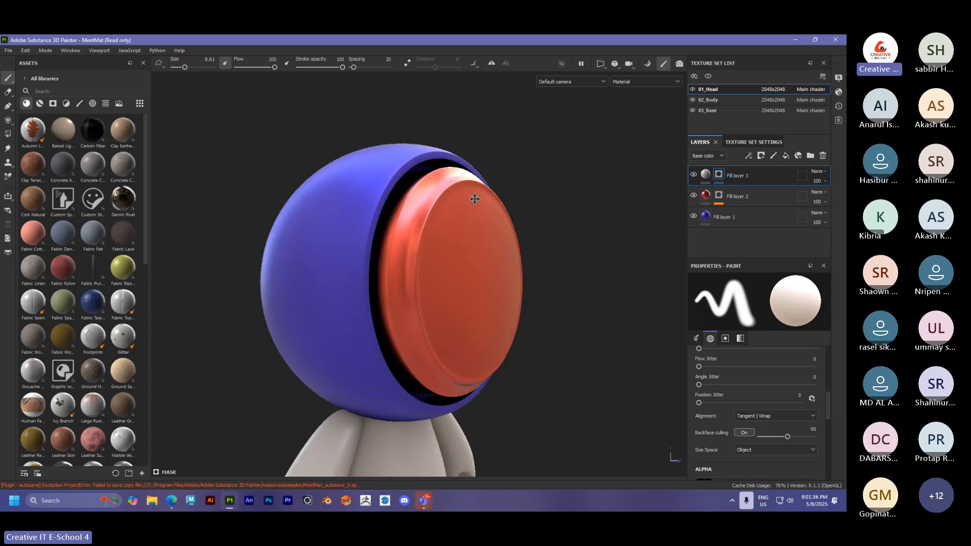
pyautogui.keyDown('alt'); pyautogui.moveTo(475, 199); pyautogui.dragTo(419, 234); pyautogui.keyUp('alt')
pyautogui.keyDown('alt'); pyautogui.moveTo(418, 234); pyautogui.dragTo(454, 253, button='middle'); pyautogui.keyUp('alt')
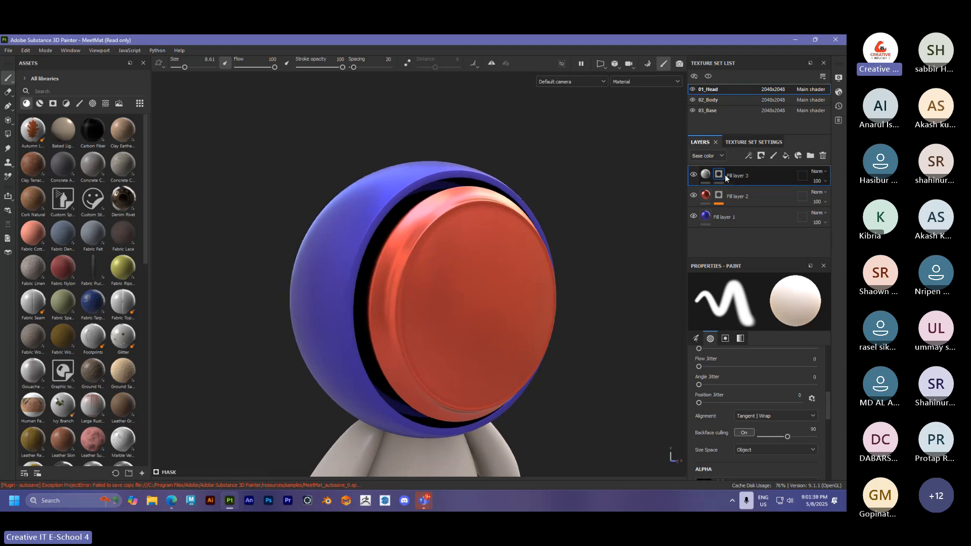
pyautogui.click(749, 157)
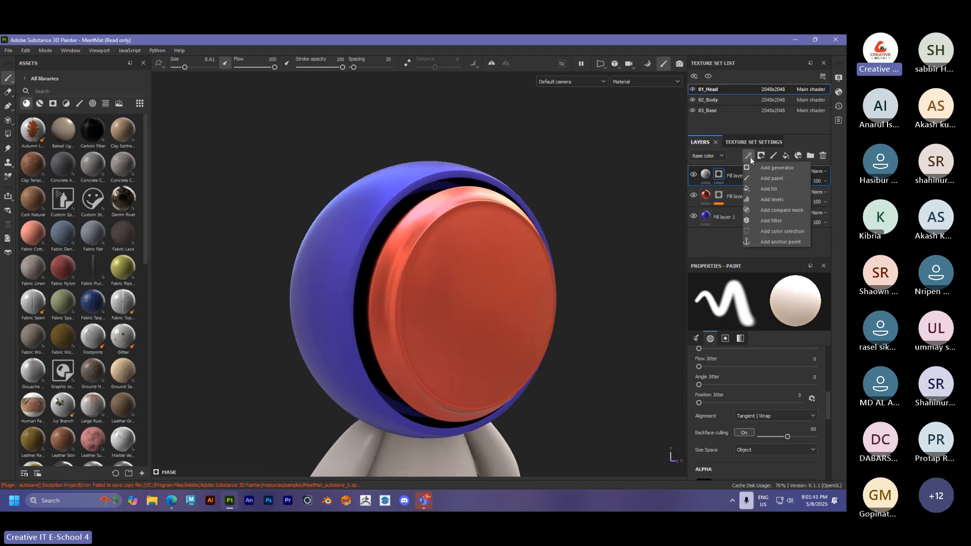
pyautogui.click(53, 104)
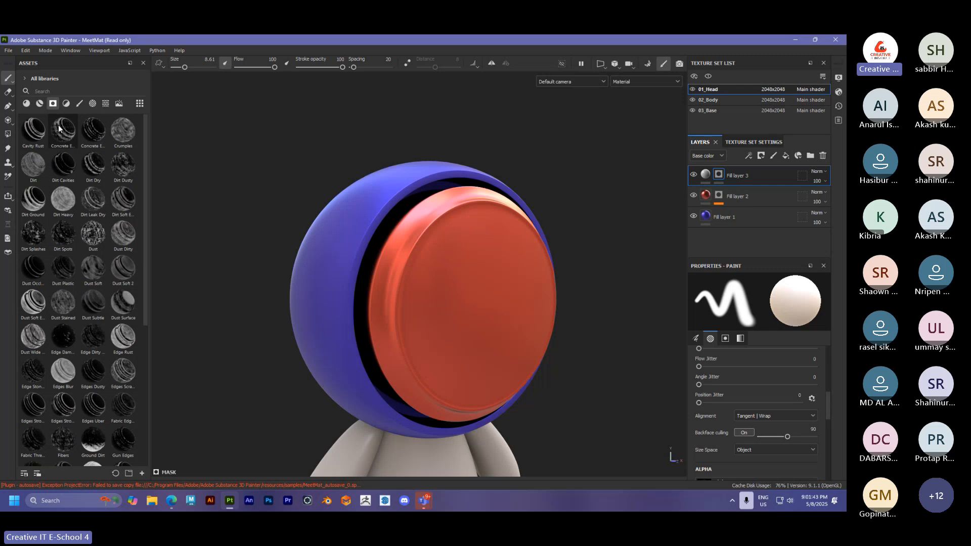
pyautogui.click(28, 103)
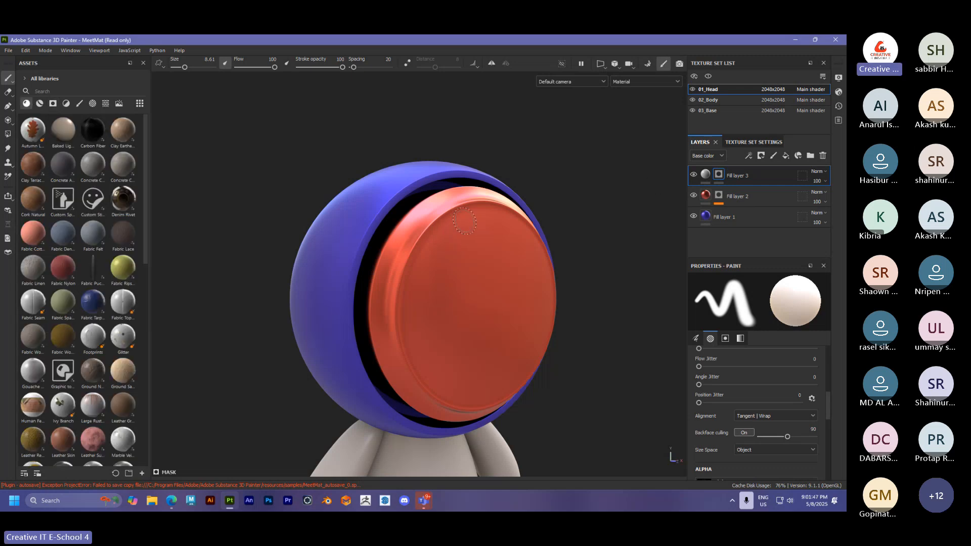
pyautogui.click(748, 156)
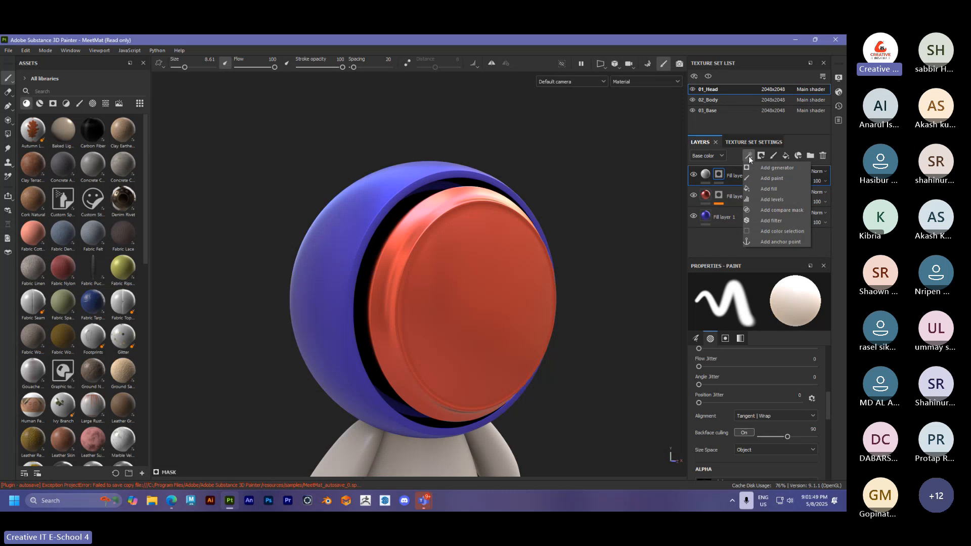
pyautogui.click(773, 168)
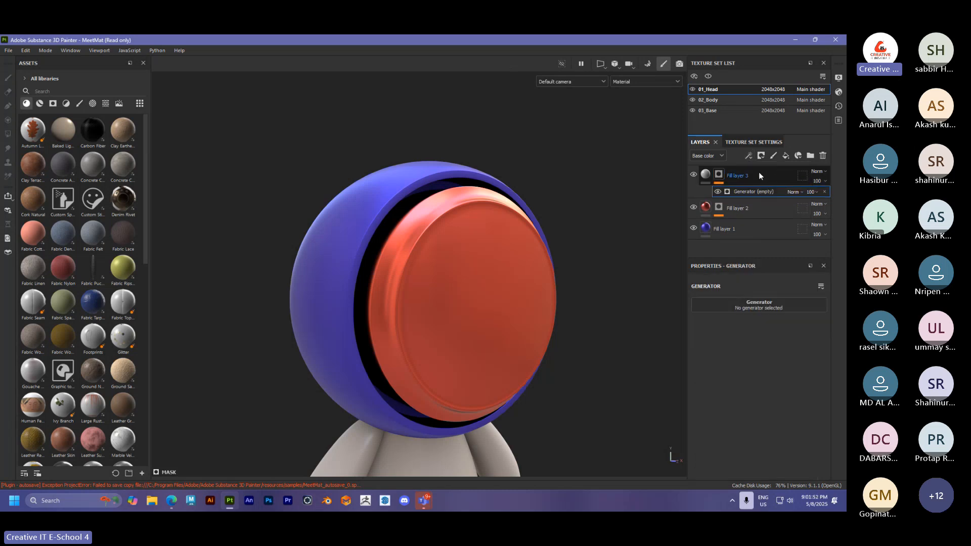
# Assign the Metal Edge Wear generator to the empty generator slot on Fill layer 3's mask
pyautogui.click(748, 156)
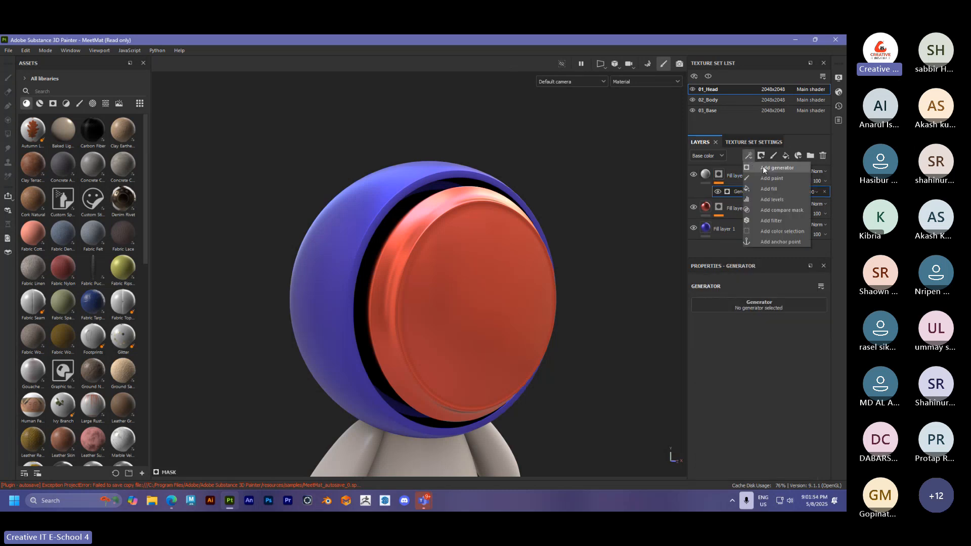
pyautogui.click(719, 174)
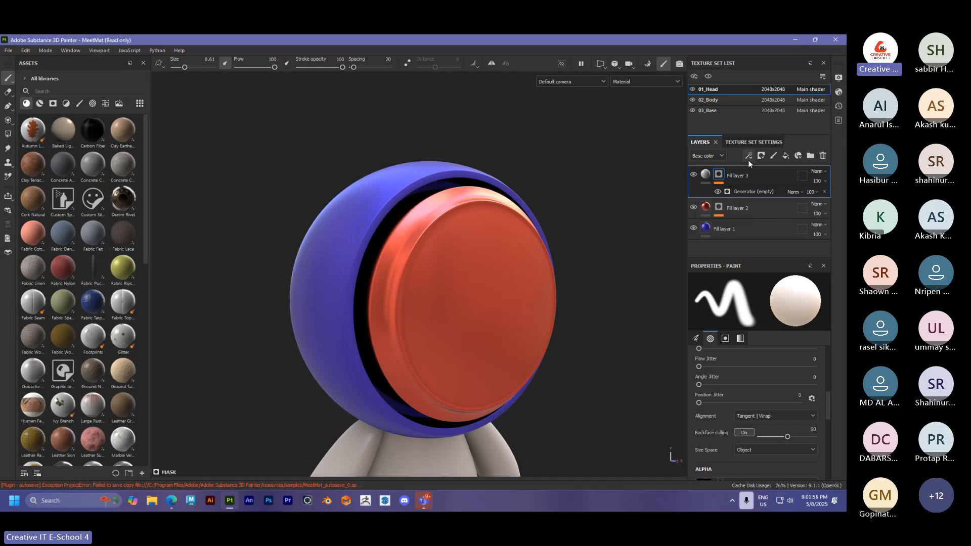
pyautogui.click(748, 155)
pyautogui.click(742, 191)
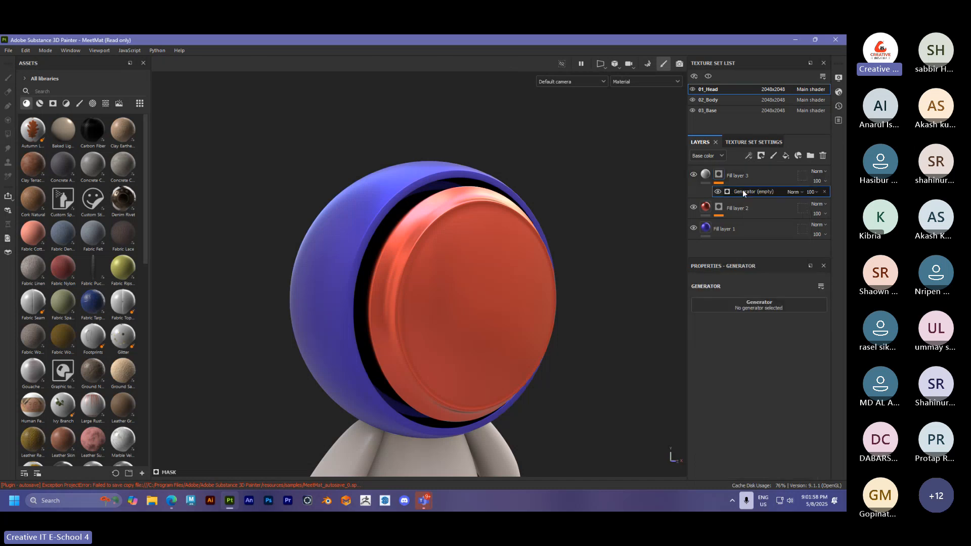
pyautogui.click(748, 305)
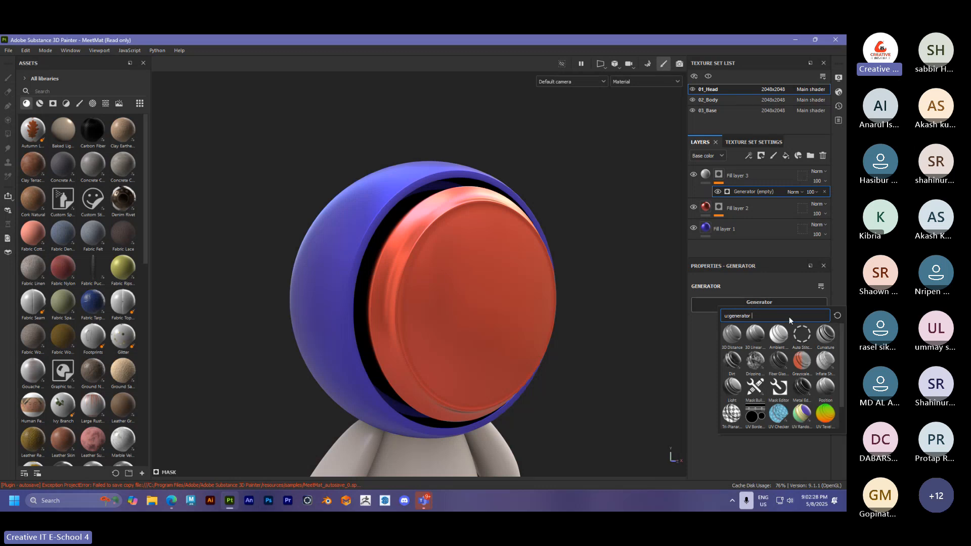
pyautogui.moveTo(803, 389)
pyautogui.click(802, 387)
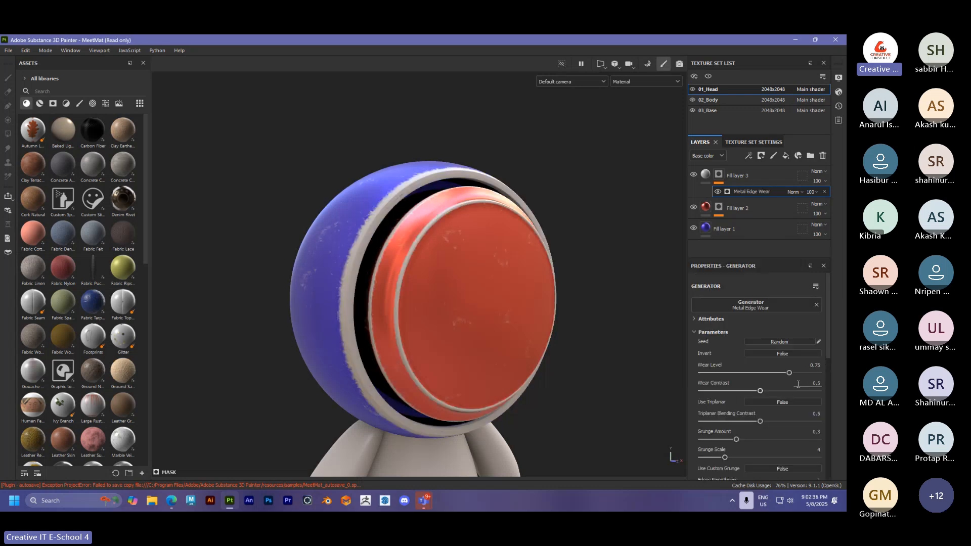
# Set the Metal Edge Wear generator's Wear Level to 0.48 and Wear Contrast to 0.1
pyautogui.keyDown('alt'); pyautogui.moveTo(422, 296); pyautogui.dragTo(498, 304); pyautogui.keyUp('alt')
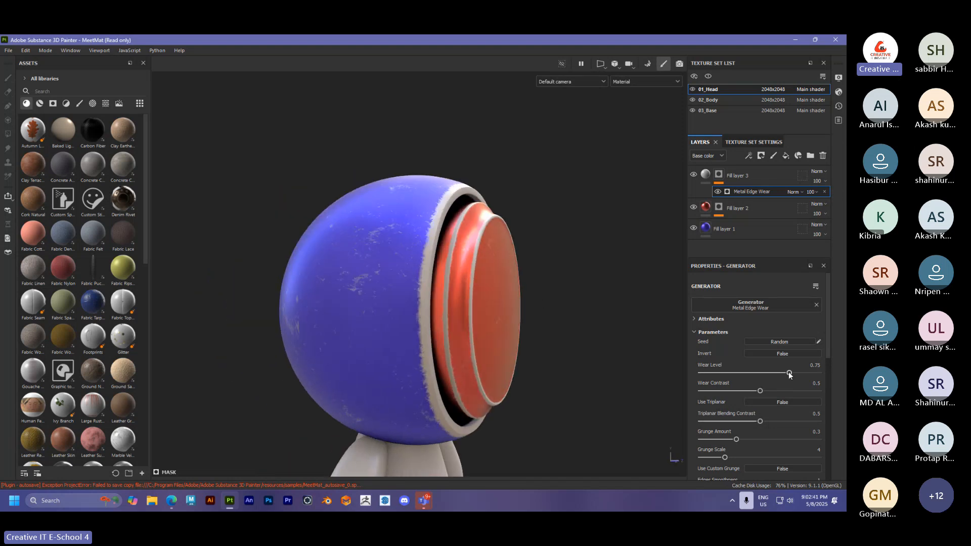
pyautogui.moveTo(789, 372)
pyautogui.mouseDown()
pyautogui.moveTo(680, 374)
pyautogui.moveTo(777, 372)
pyautogui.mouseUp()
pyautogui.keyDown('alt'); pyautogui.moveTo(601, 363); pyautogui.dragTo(546, 355); pyautogui.keyUp('alt')
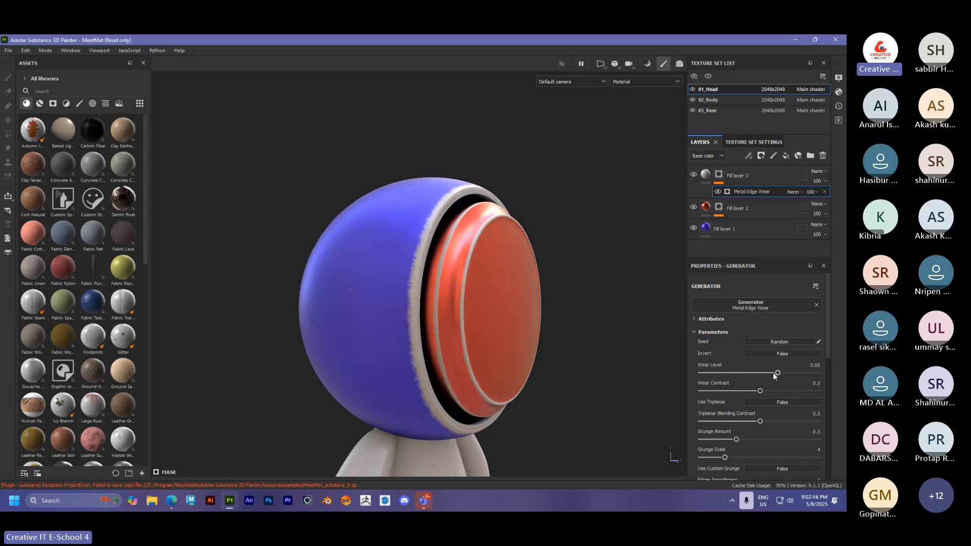
pyautogui.moveTo(760, 391); pyautogui.dragTo(715, 391)
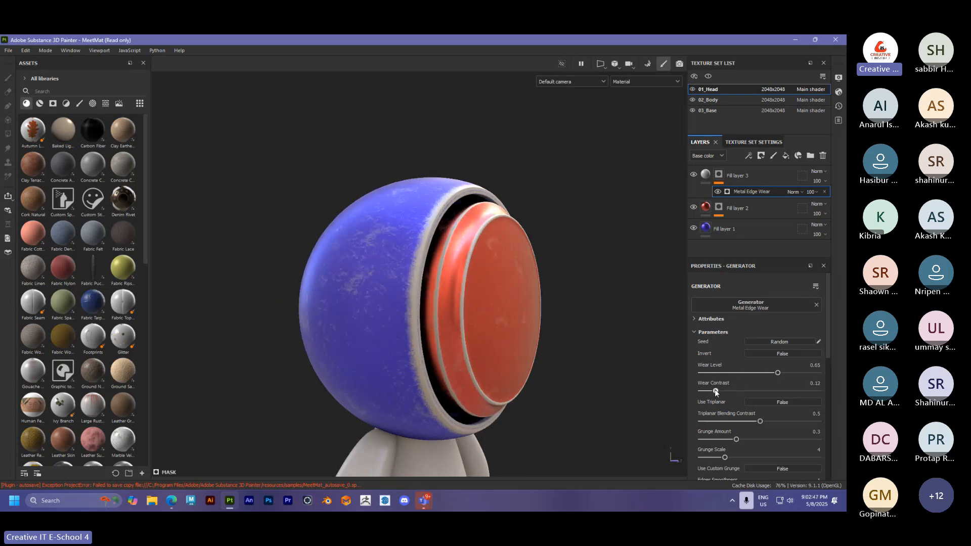
pyautogui.moveTo(777, 373); pyautogui.dragTo(678, 394)
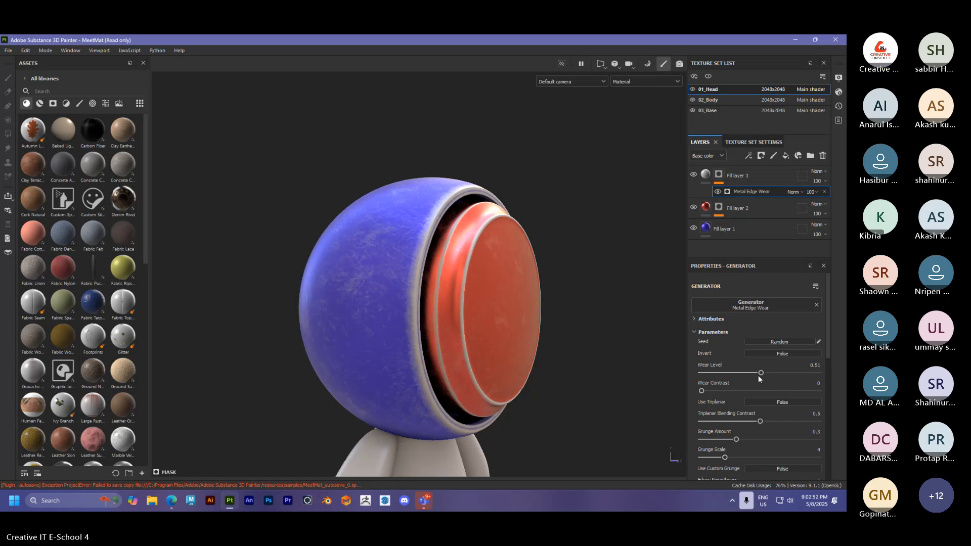
pyautogui.moveTo(757, 375)
pyautogui.mouseDown()
pyautogui.moveTo(738, 375)
pyautogui.moveTo(754, 375)
pyautogui.mouseUp()
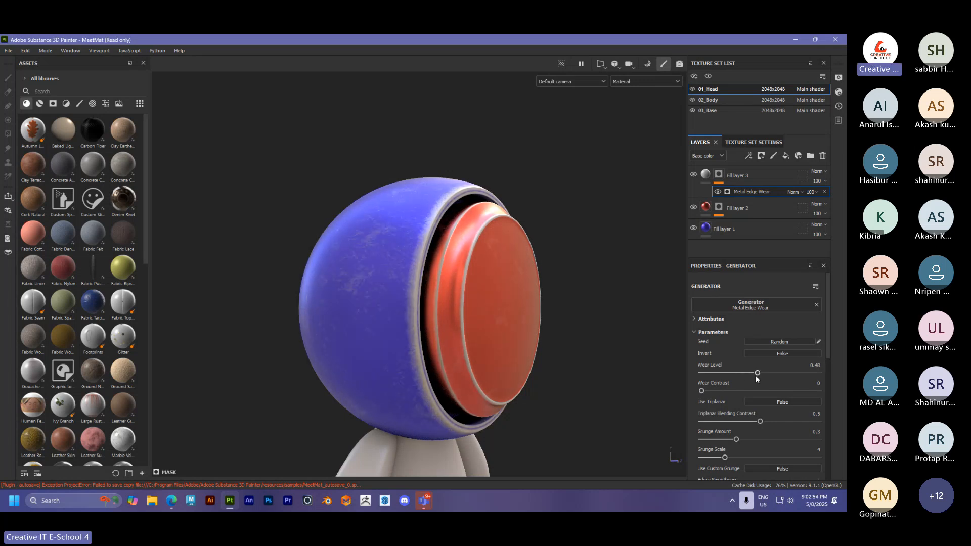
pyautogui.moveTo(701, 390); pyautogui.dragTo(714, 390)
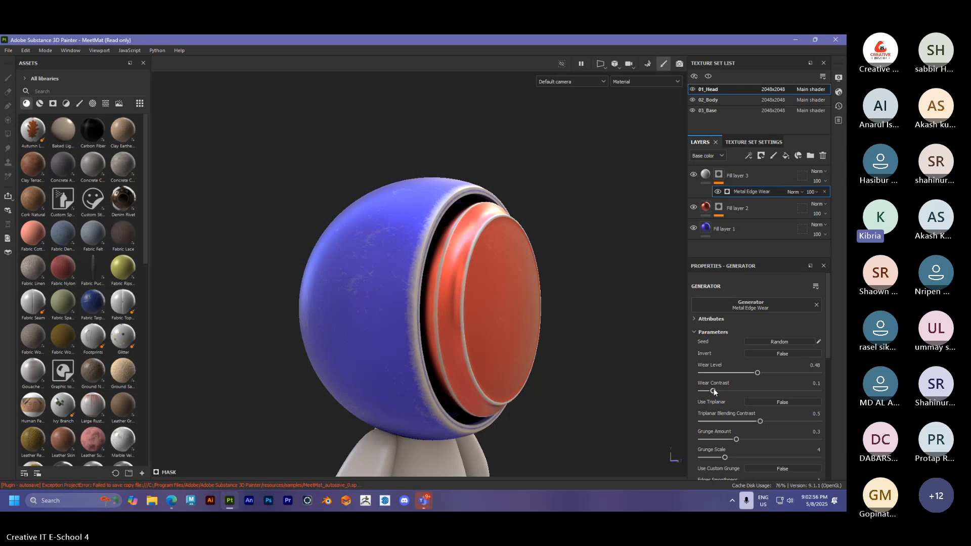
# Set the generator's Grunge Amount to 0.45 and Triplanar Blending Contrast to 0.23, and check the wear on the head
pyautogui.keyDown('alt'); pyautogui.moveTo(553, 382); pyautogui.dragTo(547, 334, button='middle'); pyautogui.keyUp('alt')
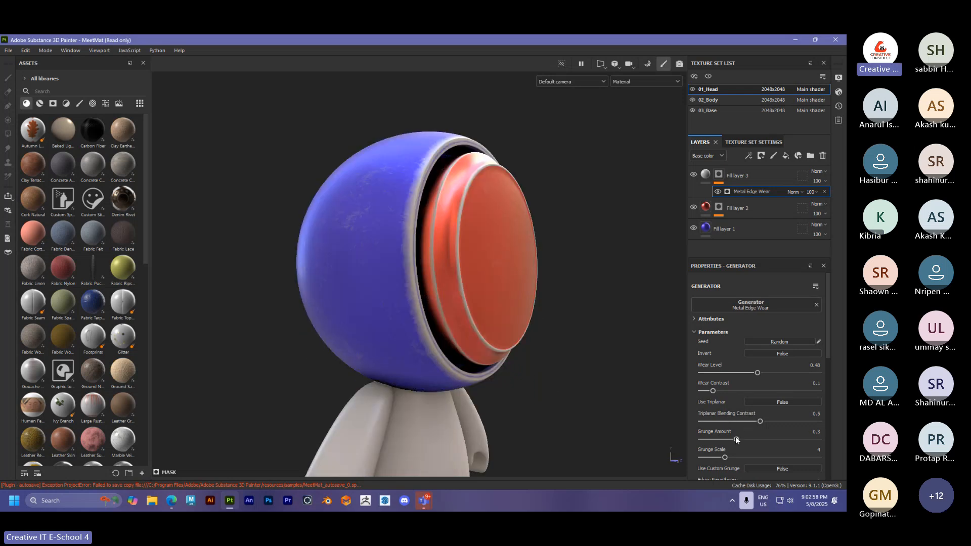
pyautogui.moveTo(735, 439); pyautogui.dragTo(712, 440)
pyautogui.moveTo(750, 441); pyautogui.dragTo(730, 422)
pyautogui.keyDown('alt'); pyautogui.moveTo(554, 360); pyautogui.dragTo(516, 314); pyautogui.keyUp('alt')
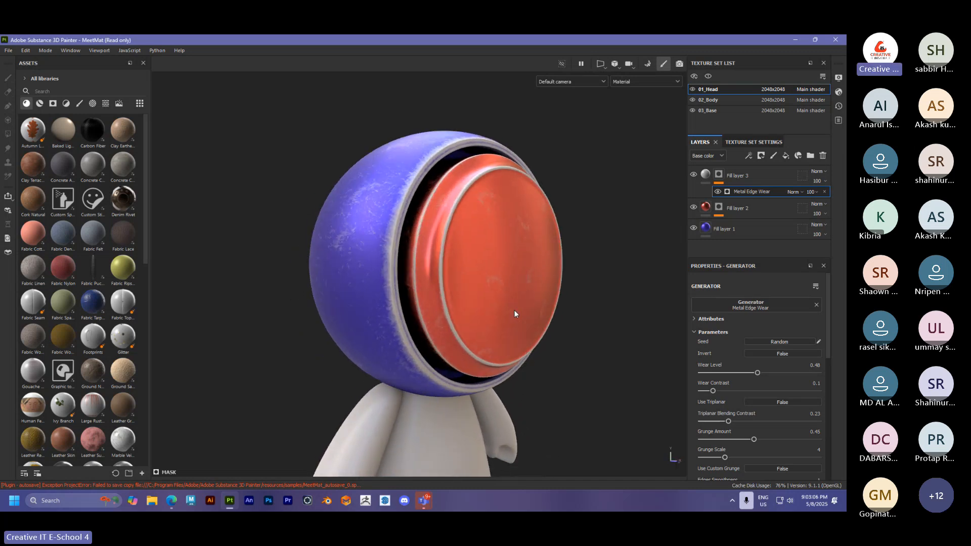
# Set Fill layer 3's Height to -0.1673 so the edge wear is recessed into the head's surface
pyautogui.click(706, 177)
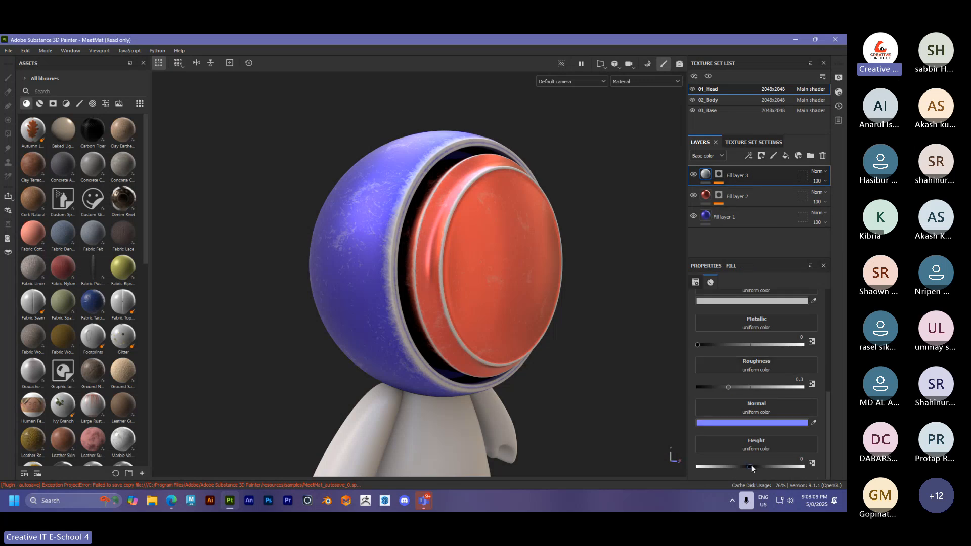
pyautogui.moveTo(751, 466)
pyautogui.mouseDown()
pyautogui.moveTo(763, 464)
pyautogui.moveTo(738, 466)
pyautogui.mouseUp()
pyautogui.keyDown('alt'); pyautogui.moveTo(460, 327); pyautogui.dragTo(530, 298); pyautogui.keyUp('alt')
pyautogui.moveTo(738, 466)
pyautogui.mouseDown()
pyautogui.moveTo(775, 465)
pyautogui.moveTo(729, 466)
pyautogui.mouseUp()
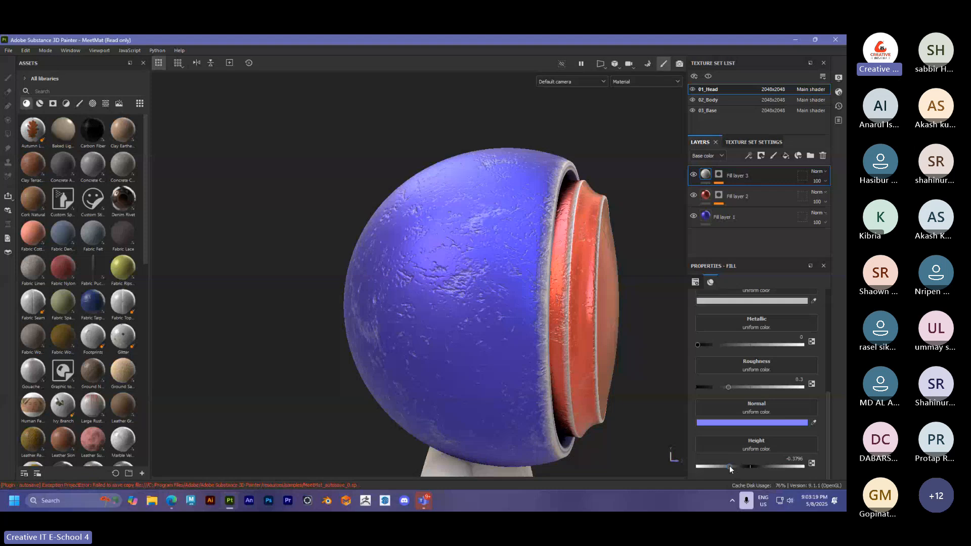
pyautogui.keyDown('alt'); pyautogui.moveTo(622, 354); pyautogui.dragTo(525, 324); pyautogui.keyUp('alt')
pyautogui.keyDown('alt'); pyautogui.moveTo(525, 324); pyautogui.dragTo(541, 334, button='right'); pyautogui.keyUp('alt')
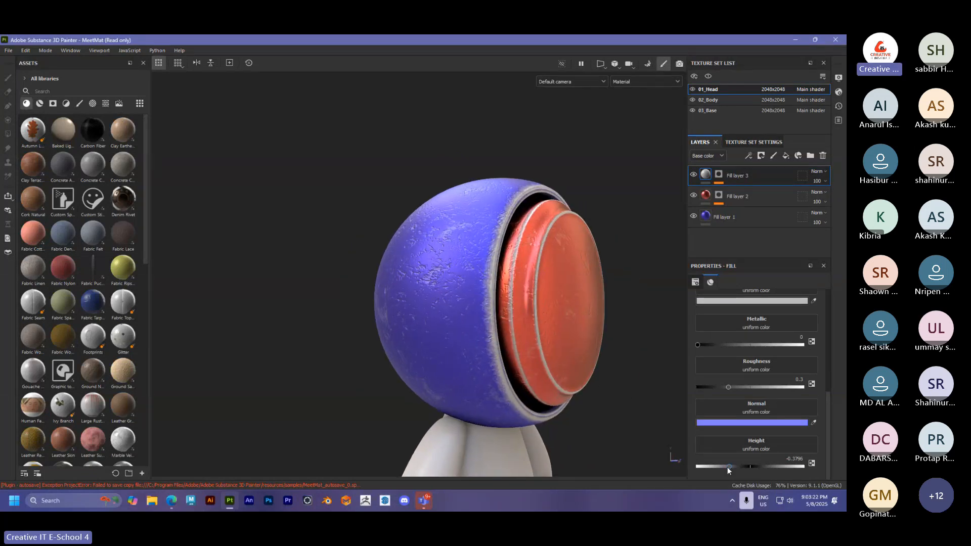
pyautogui.moveTo(733, 466); pyautogui.dragTo(740, 465)
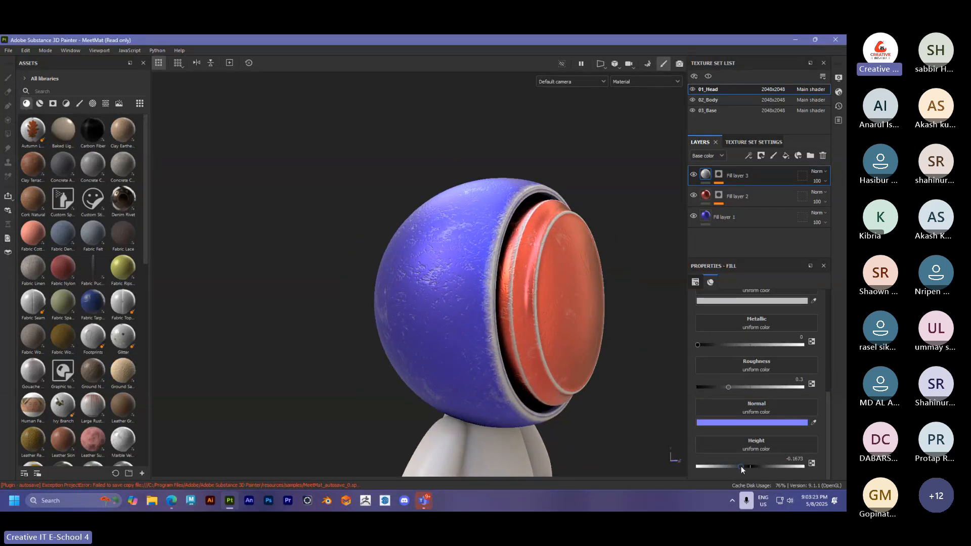
pyautogui.scroll(2, 568, 314)
pyautogui.keyDown('alt'); pyautogui.moveTo(542, 316); pyautogui.dragTo(577, 314); pyautogui.keyUp('alt')
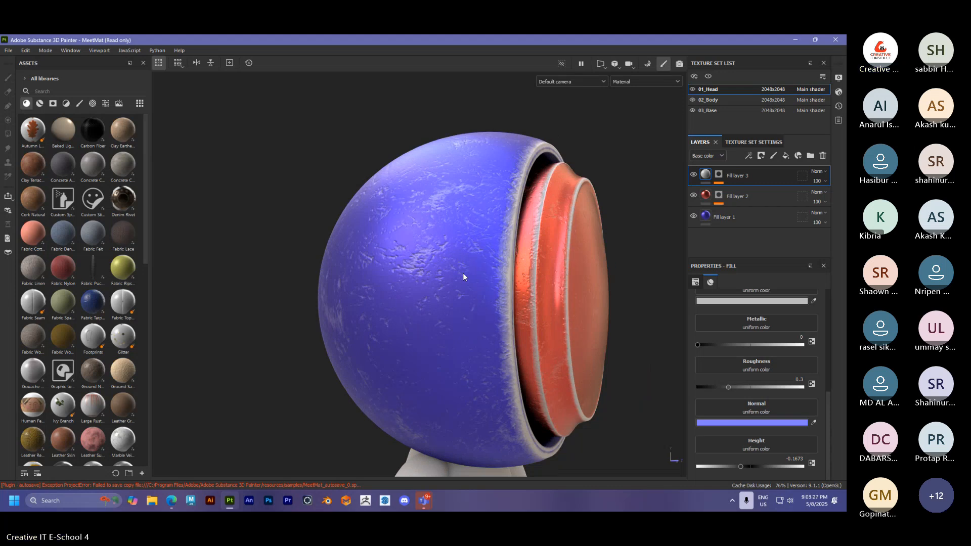
# Examine the recessed wear on the head's shell and rims from several angles and distances
pyautogui.scroll(-4, 463, 273)
pyautogui.moveTo(496, 311)
pyautogui.keyDown('alt'); pyautogui.mouseDown()
pyautogui.moveTo(483, 299)
pyautogui.moveTo(485, 321)
pyautogui.mouseUp(); pyautogui.keyUp('alt')
pyautogui.keyDown('alt'); pyautogui.moveTo(486, 320); pyautogui.dragTo(482, 290, button='middle'); pyautogui.keyUp('alt')
pyautogui.scroll(-2, 481, 290)
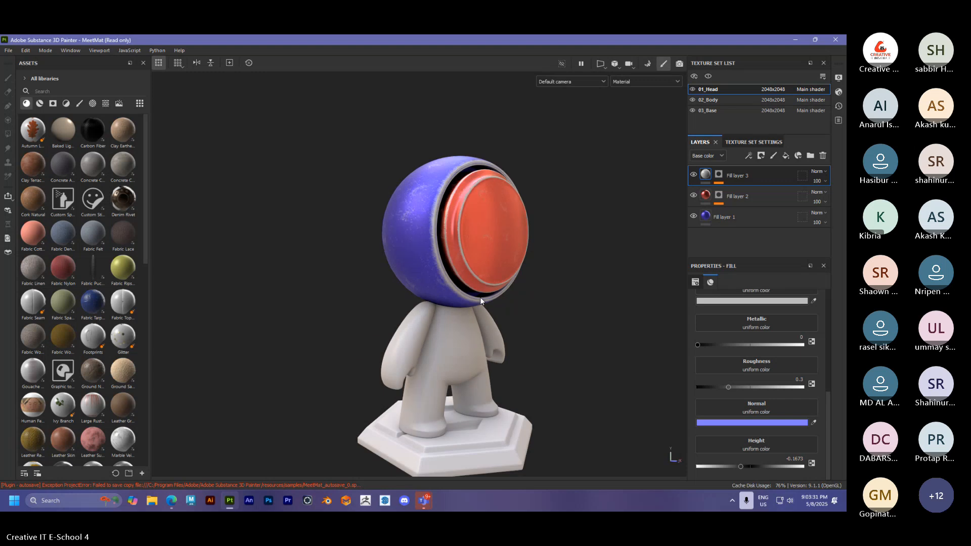
pyautogui.keyDown('alt'); pyautogui.moveTo(480, 296); pyautogui.dragTo(480, 287); pyautogui.keyUp('alt')
pyautogui.keyDown('alt'); pyautogui.moveTo(480, 288); pyautogui.dragTo(466, 299, button='middle'); pyautogui.keyUp('alt')
pyautogui.keyDown('alt'); pyautogui.moveTo(466, 299); pyautogui.dragTo(478, 315, button='right'); pyautogui.keyUp('alt')
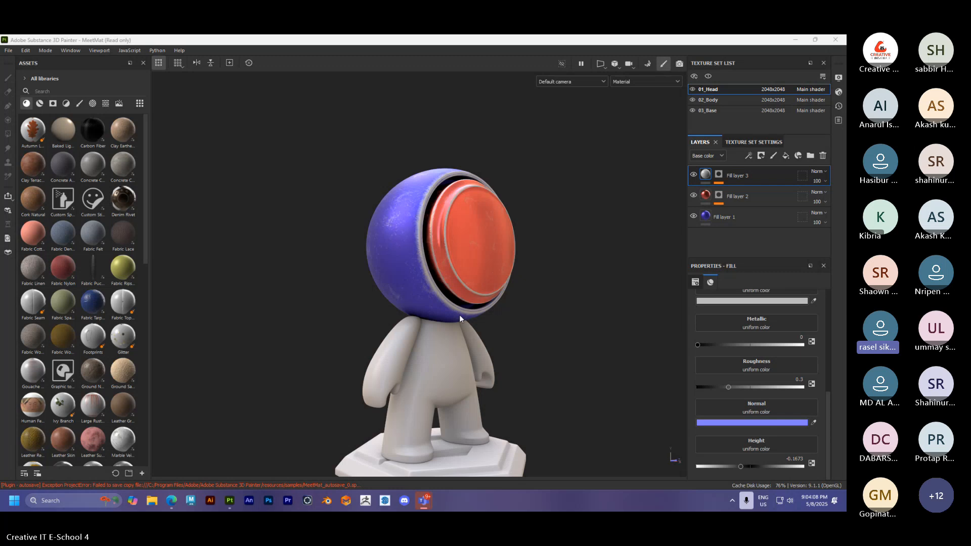
pyautogui.keyDown('alt'); pyautogui.moveTo(404, 302); pyautogui.dragTo(484, 321, button='right'); pyautogui.keyUp('alt')
pyautogui.keyDown('alt'); pyautogui.moveTo(485, 321); pyautogui.dragTo(450, 308); pyautogui.keyUp('alt')
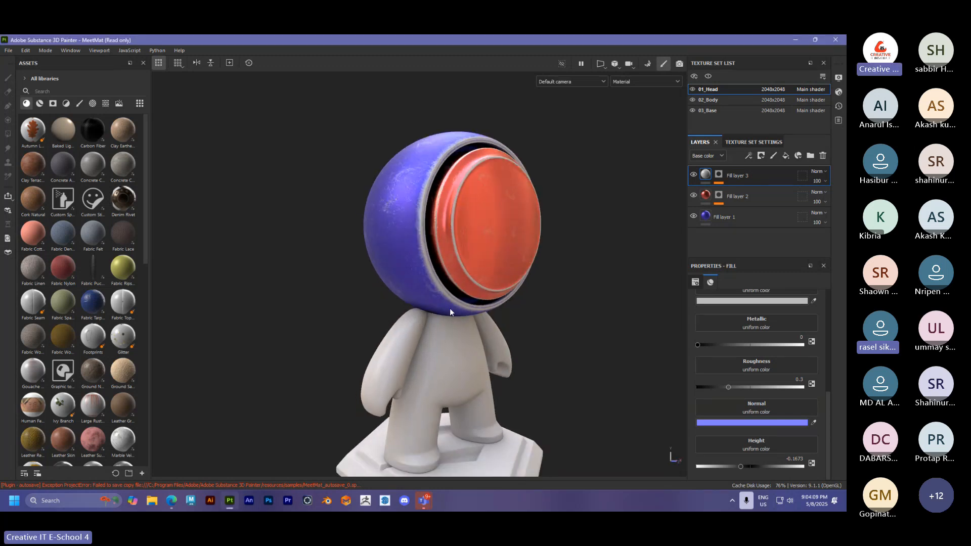
pyautogui.keyDown('alt'); pyautogui.moveTo(450, 308); pyautogui.dragTo(407, 325, button='middle'); pyautogui.keyUp('alt')
pyautogui.keyDown('alt'); pyautogui.moveTo(406, 326); pyautogui.dragTo(527, 318, button='right'); pyautogui.keyUp('alt')
pyautogui.keyDown('alt'); pyautogui.moveTo(526, 318); pyautogui.dragTo(438, 301); pyautogui.keyUp('alt')
pyautogui.keyDown('alt'); pyautogui.moveTo(438, 301); pyautogui.dragTo(462, 317, button='middle'); pyautogui.keyUp('alt')
pyautogui.keyDown('alt'); pyautogui.moveTo(463, 316); pyautogui.dragTo(453, 310); pyautogui.keyUp('alt')
pyautogui.keyDown('alt'); pyautogui.moveTo(438, 312); pyautogui.dragTo(447, 304, button='middle'); pyautogui.keyUp('alt')
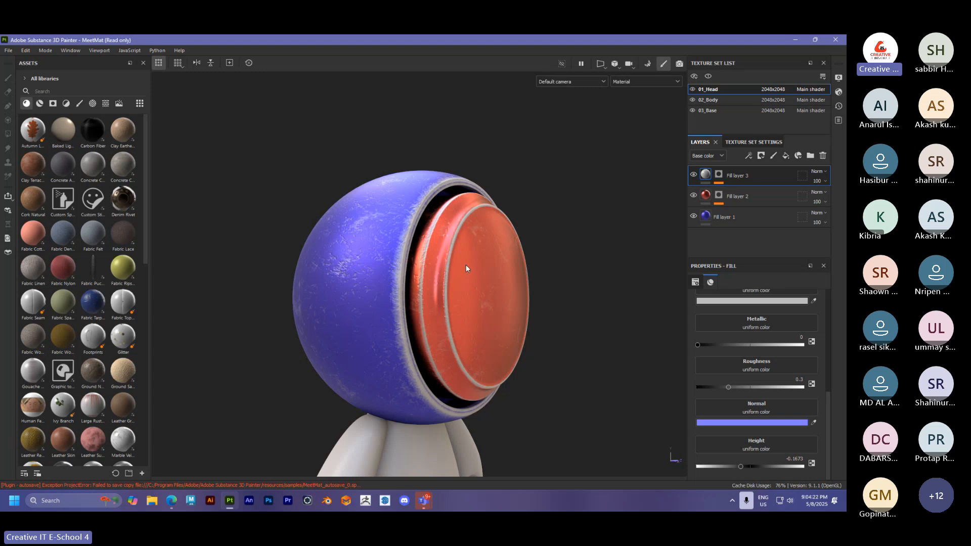
# Try Fill layer 2 above Fill layer 3, check the wear on the face disc, and restore the original layer order
pyautogui.click(718, 175)
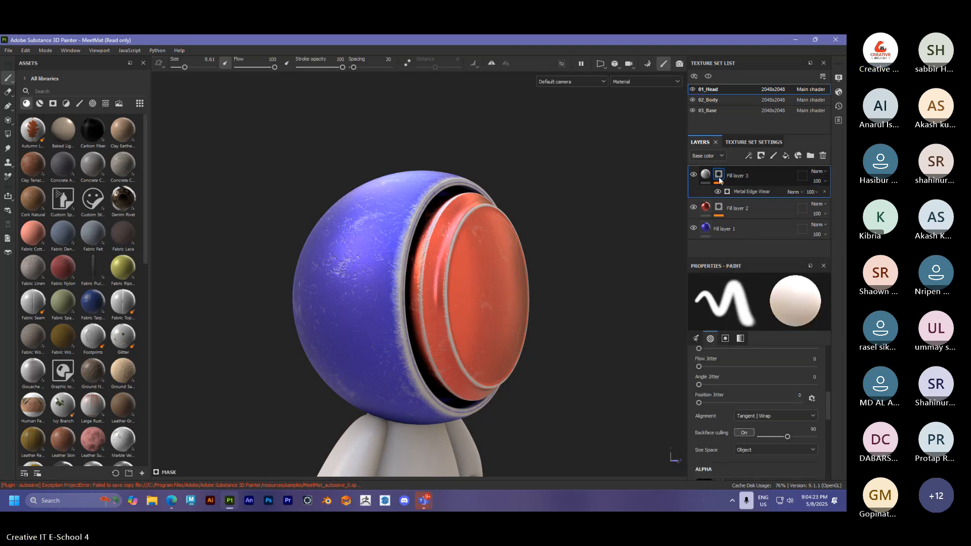
pyautogui.click(737, 191)
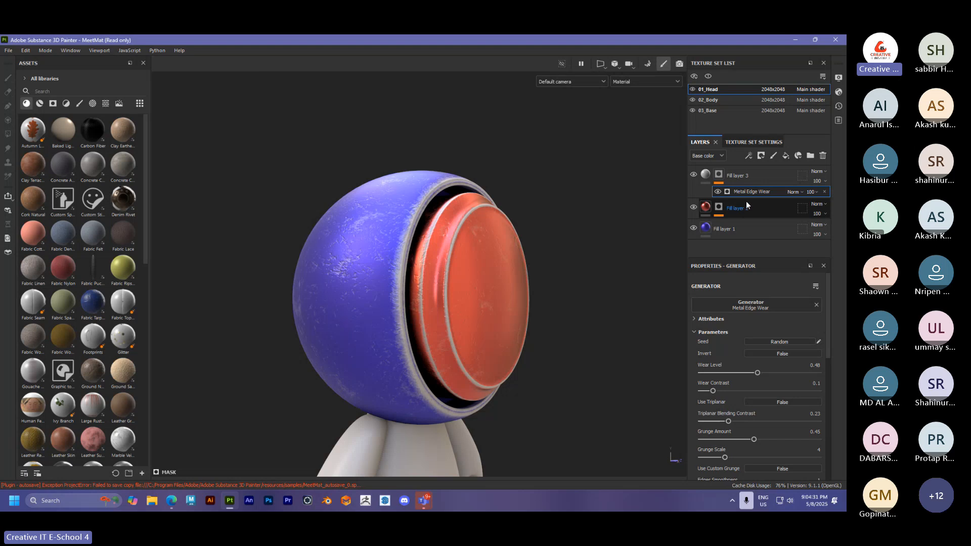
pyautogui.moveTo(745, 201); pyautogui.dragTo(744, 168)
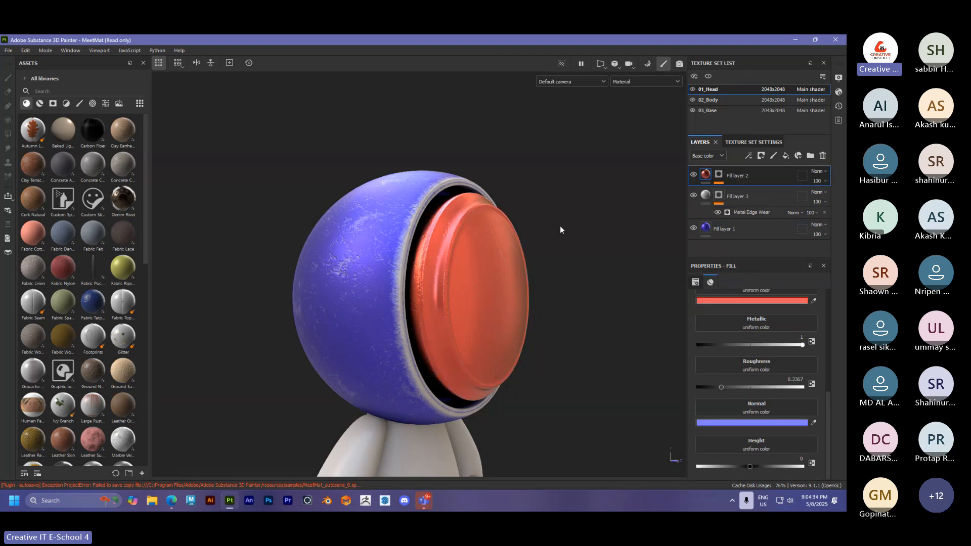
pyautogui.keyDown('alt'); pyautogui.moveTo(490, 260); pyautogui.dragTo(520, 259); pyautogui.keyUp('alt')
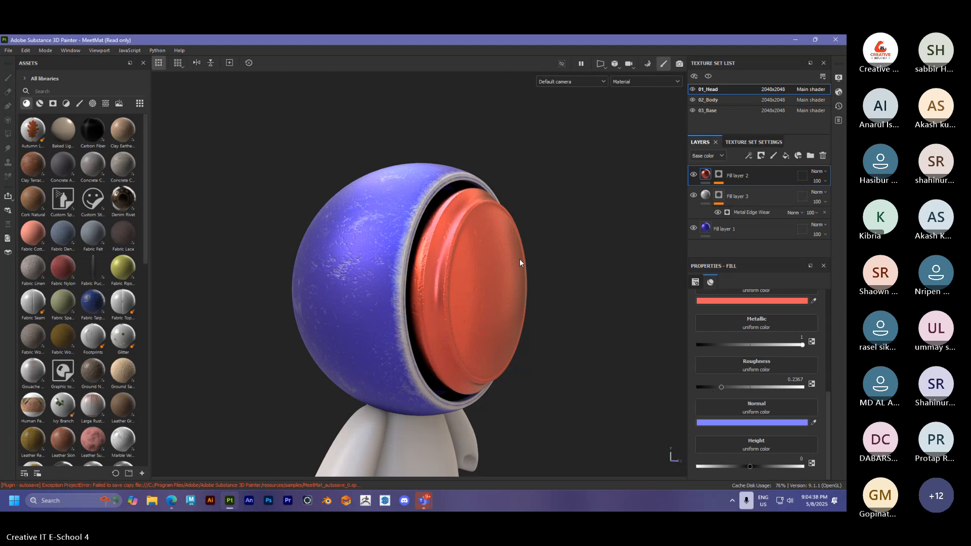
pyautogui.moveTo(702, 209); pyautogui.dragTo(703, 217)
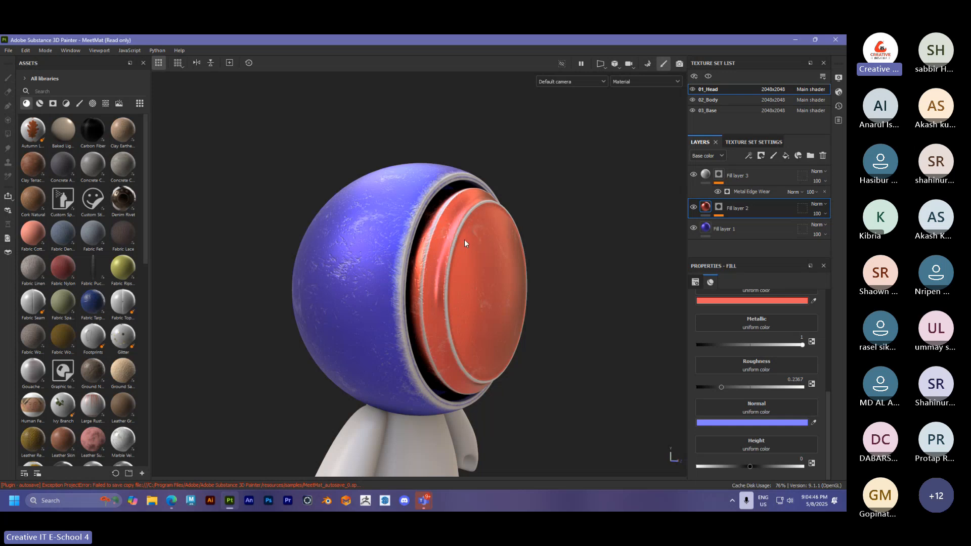
# Add a Paint effect to Fill layer 3's black mask, above the Metal Edge Wear generator
pyautogui.click(741, 191)
pyautogui.click(719, 175)
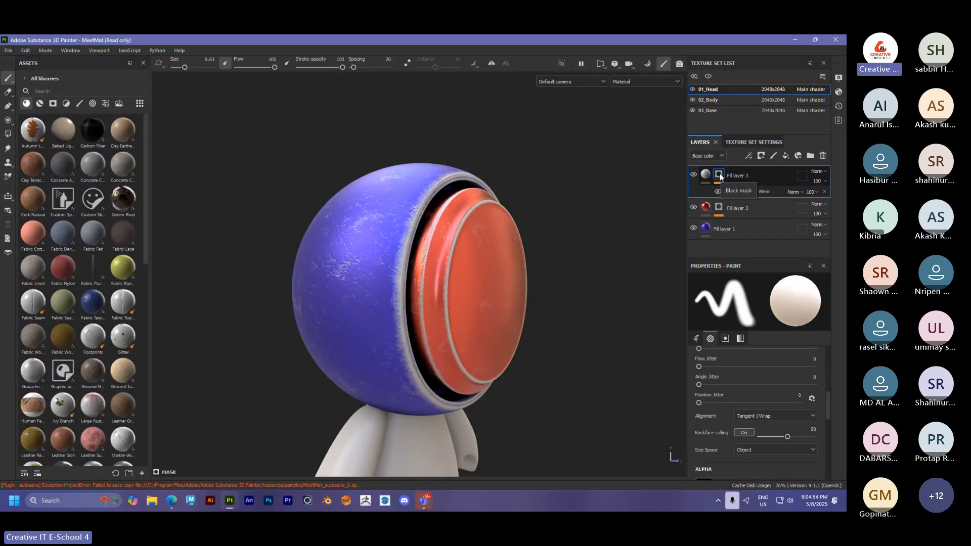
pyautogui.click(749, 155)
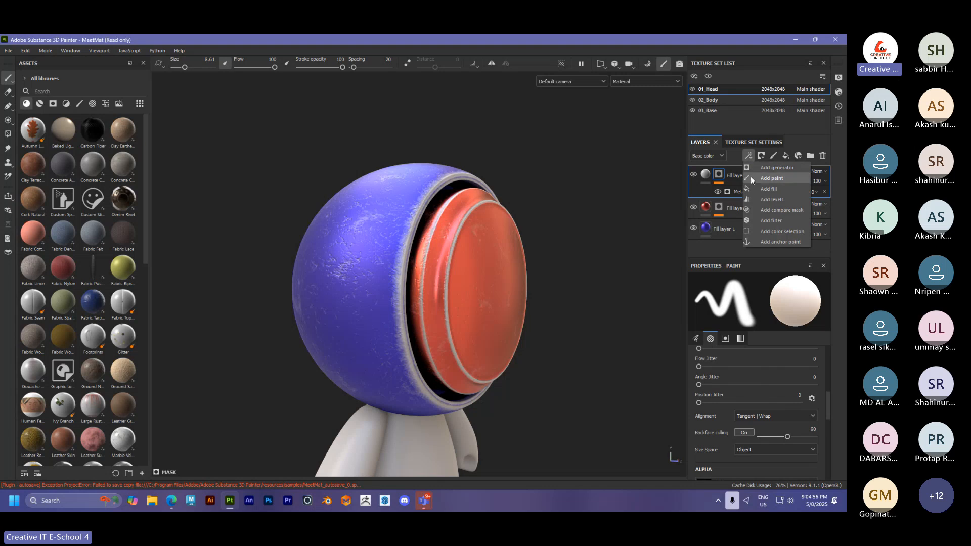
pyautogui.click(751, 177)
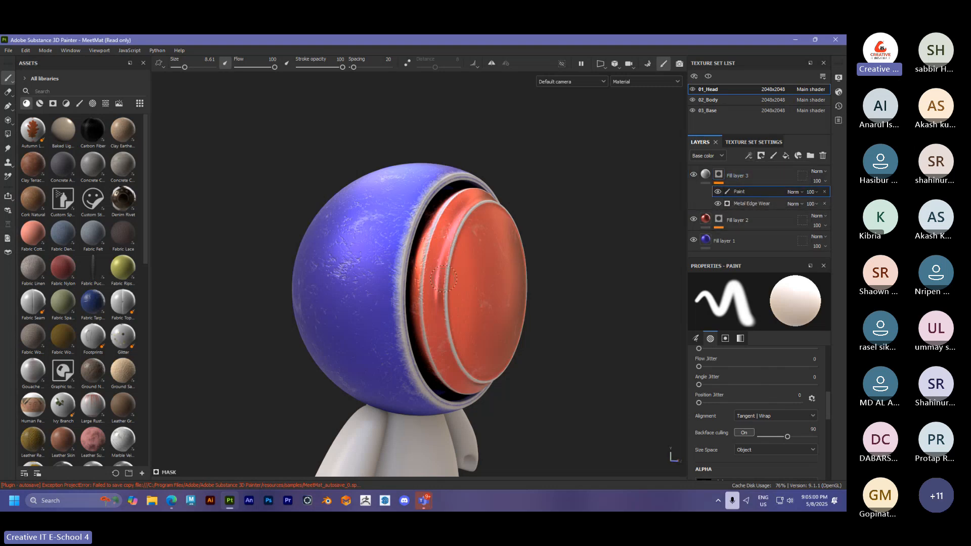
# Paint Fill layer 3's mask in over the upper part of the red face disc, including its rim
pyautogui.keyDown('alt'); pyautogui.moveTo(445, 268); pyautogui.dragTo(416, 265); pyautogui.keyUp('alt')
pyautogui.keyDown('alt'); pyautogui.moveTo(441, 260); pyautogui.dragTo(410, 271, button='middle'); pyautogui.keyUp('alt')
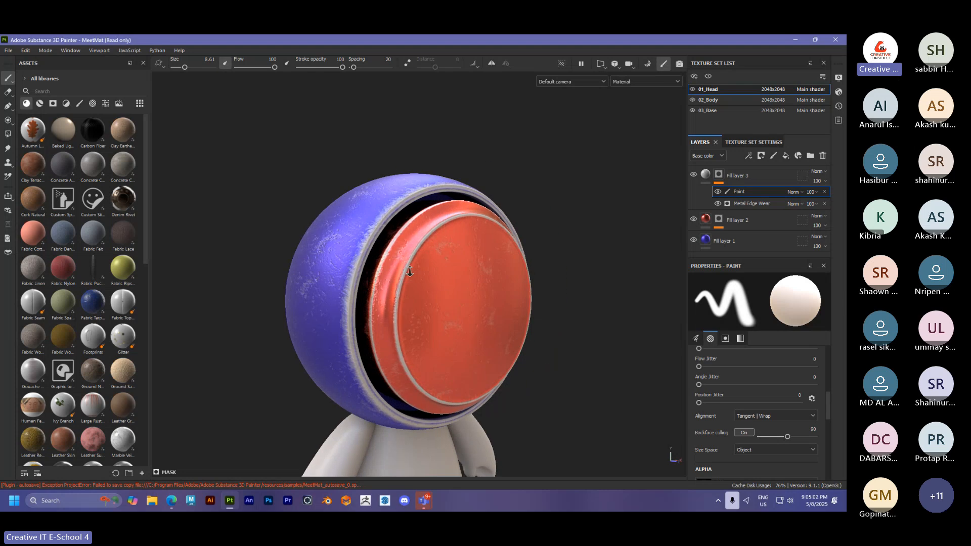
pyautogui.scroll(1, 410, 271)
pyautogui.moveTo(407, 274)
pyautogui.mouseDown()
pyautogui.moveTo(427, 240)
pyautogui.moveTo(401, 226)
pyautogui.moveTo(471, 202)
pyautogui.moveTo(485, 222)
pyautogui.moveTo(378, 283)
pyautogui.moveTo(362, 352)
pyautogui.moveTo(374, 377)
pyautogui.moveTo(395, 310)
pyautogui.moveTo(501, 225)
pyautogui.mouseUp()
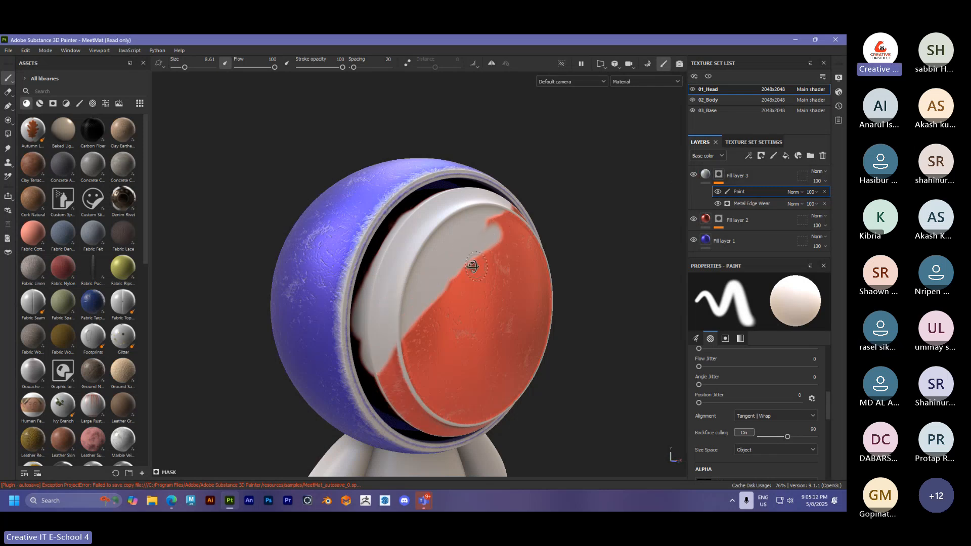
pyautogui.keyDown('alt'); pyautogui.moveTo(473, 264); pyautogui.dragTo(464, 266); pyautogui.keyUp('alt')
pyautogui.keyDown('alt'); pyautogui.moveTo(464, 267); pyautogui.dragTo(443, 250, button='middle'); pyautogui.keyUp('alt')
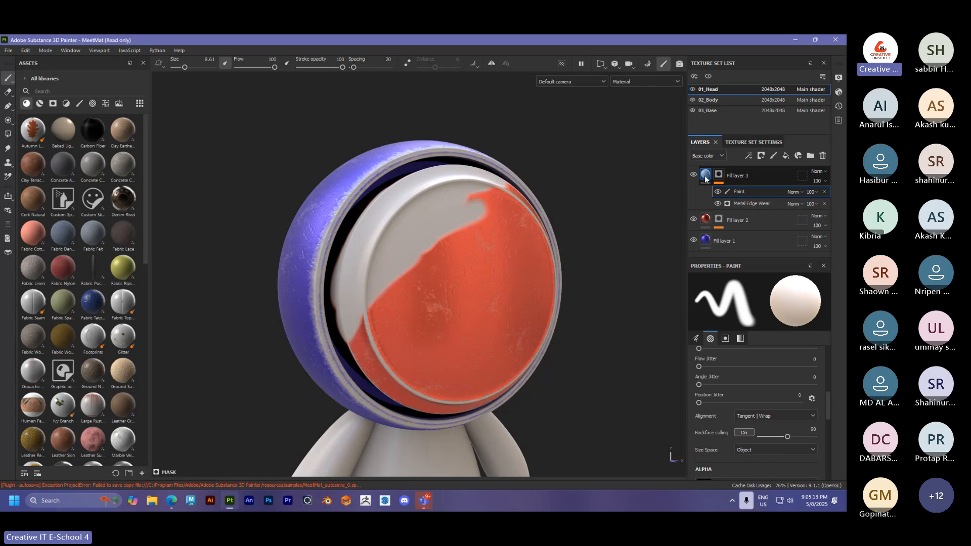
# Disable the color channel of Fill layer 3's material and check the painted area on the face disc
pyautogui.click(706, 176)
pyautogui.scroll(1, 721, 320)
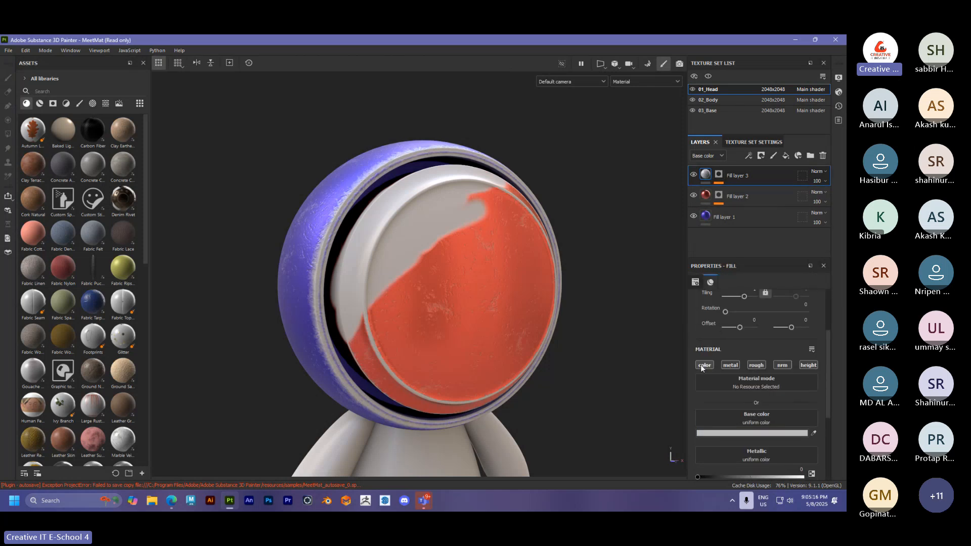
pyautogui.click(704, 365)
pyautogui.keyDown('alt'); pyautogui.moveTo(408, 274); pyautogui.dragTo(444, 266); pyautogui.keyUp('alt')
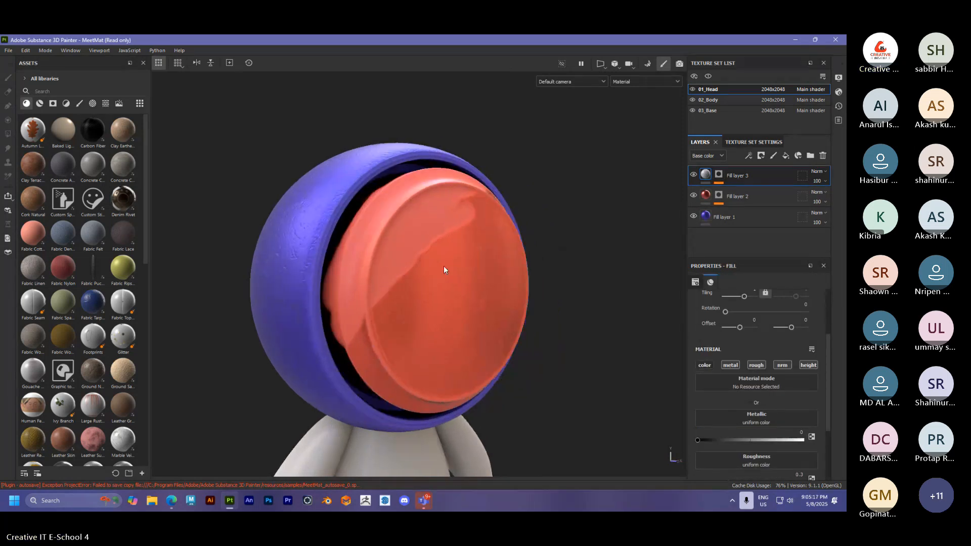
# Enlarge the brush to 28.24 and paint over the rest of the face disc on Fill layer 3's mask Paint effect
pyautogui.click(720, 174)
pyautogui.click(744, 191)
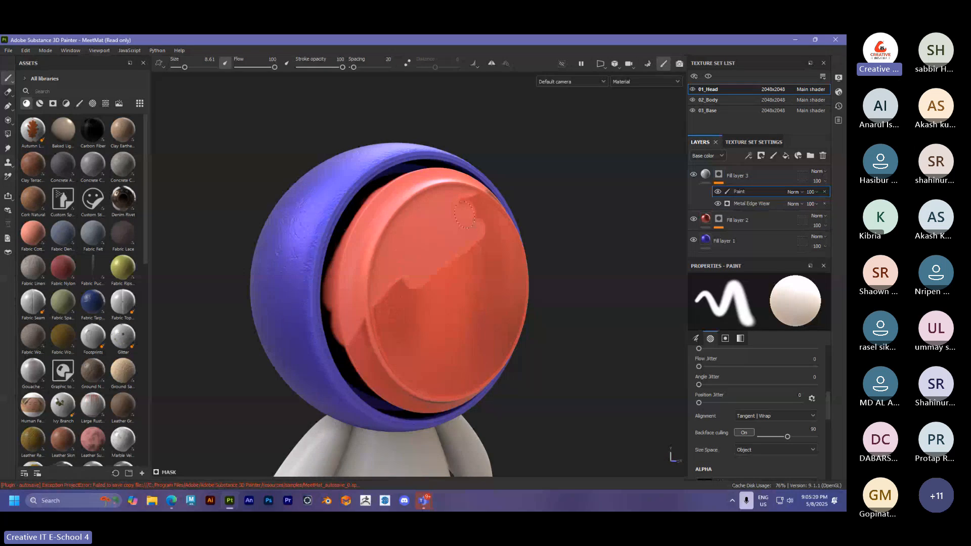
pyautogui.keyDown('alt'); pyautogui.moveTo(486, 200); pyautogui.dragTo(451, 251); pyautogui.keyUp('alt')
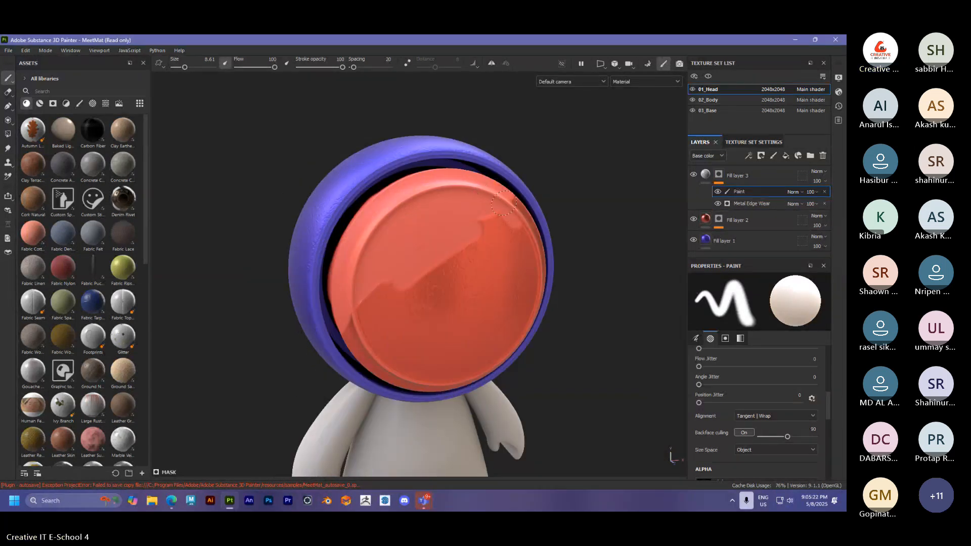
pyautogui.moveTo(444, 256)
pyautogui.keyDown('ctrl'); pyautogui.mouseDown(button='right')
pyautogui.moveTo(480, 256)
pyautogui.moveTo(465, 256)
pyautogui.mouseUp(button='right'); pyautogui.keyUp('ctrl')
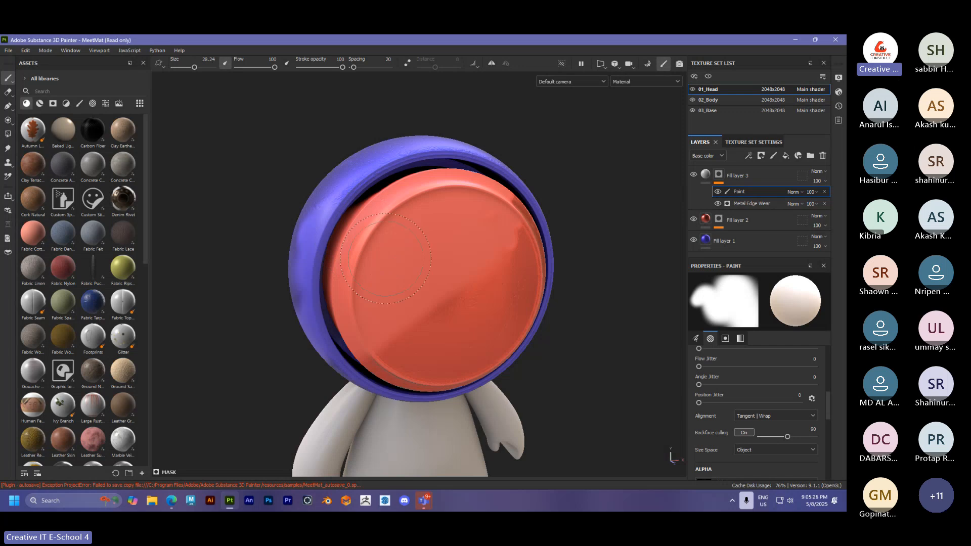
pyautogui.keyDown('shift'); pyautogui.moveTo(384, 255); pyautogui.dragTo(434, 259, button='right'); pyautogui.keyUp('shift')
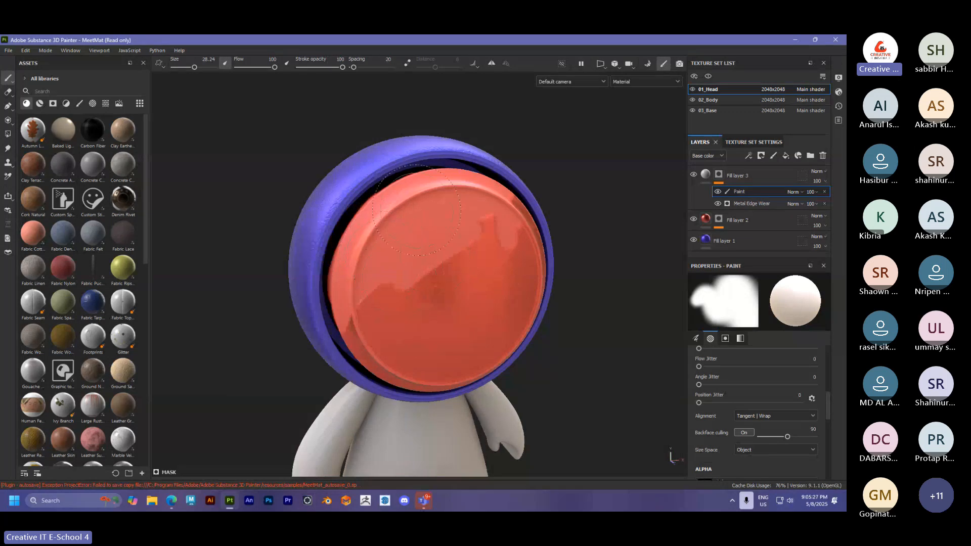
pyautogui.press('F1')
pyautogui.moveTo(470, 235)
pyautogui.keyDown('shift'); pyautogui.mouseDown(button='right')
pyautogui.moveTo(493, 230)
pyautogui.moveTo(516, 202)
pyautogui.moveTo(537, 228)
pyautogui.moveTo(540, 260)
pyautogui.moveTo(495, 286)
pyautogui.moveTo(488, 253)
pyautogui.moveTo(500, 243)
pyautogui.moveTo(509, 255)
pyautogui.moveTo(516, 233)
pyautogui.moveTo(502, 231)
pyautogui.mouseUp(button='right'); pyautogui.keyUp('shift')
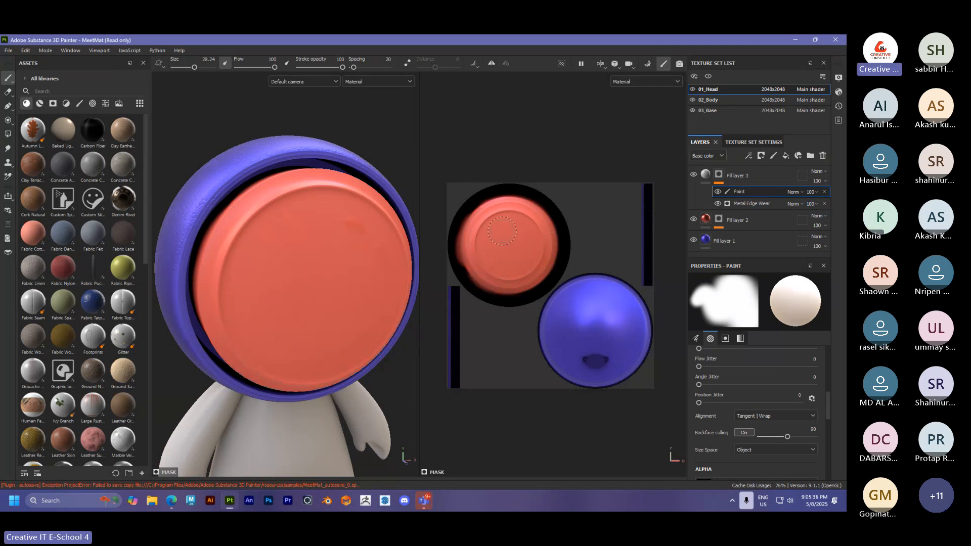
pyautogui.press('F2')
pyautogui.keyDown('alt'); pyautogui.moveTo(502, 231); pyautogui.dragTo(402, 302); pyautogui.keyUp('alt')
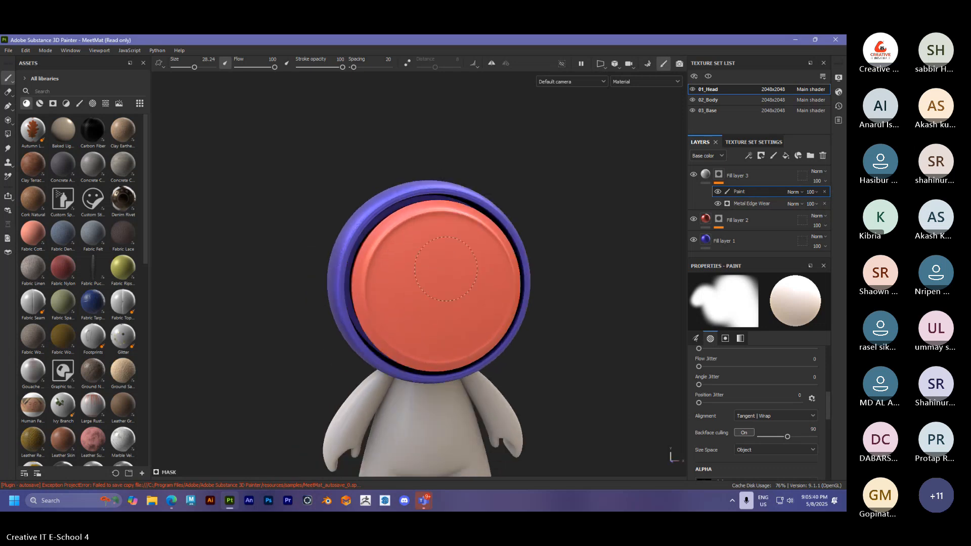
# Review Fill layer 2's material settings and compare the face disc with Fill layer 3's Paint effect hidden and shown
pyautogui.click(737, 220)
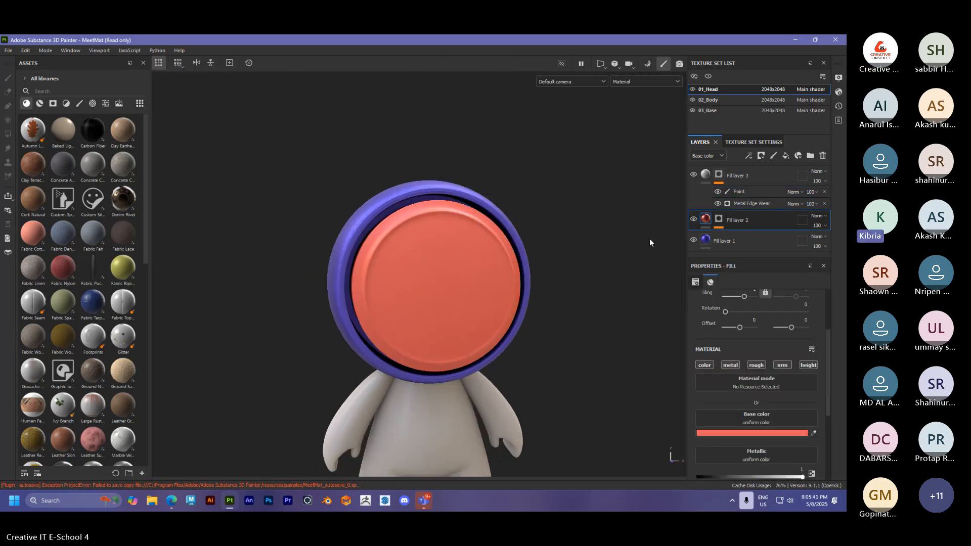
pyautogui.scroll(-2, 709, 295)
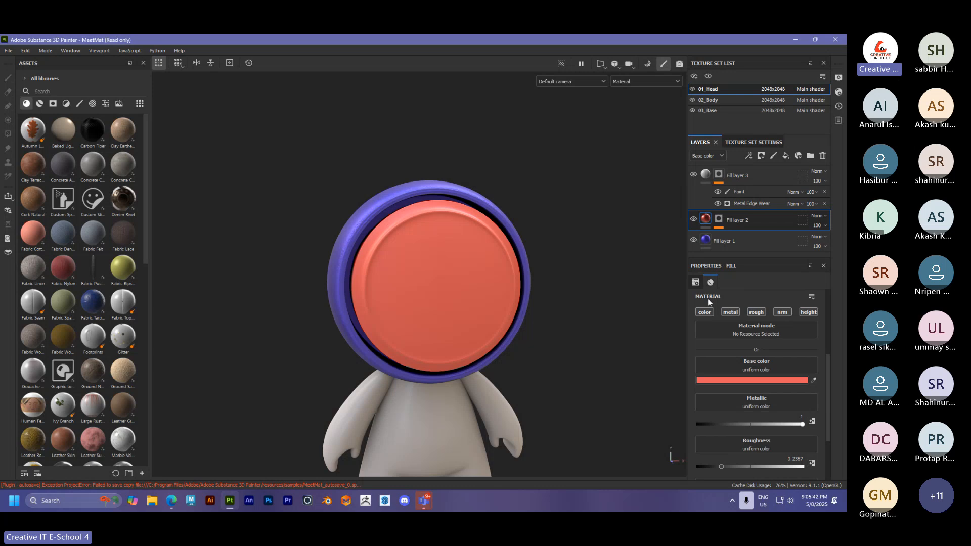
pyautogui.keyDown('alt'); pyautogui.moveTo(581, 292); pyautogui.dragTo(387, 287); pyautogui.keyUp('alt')
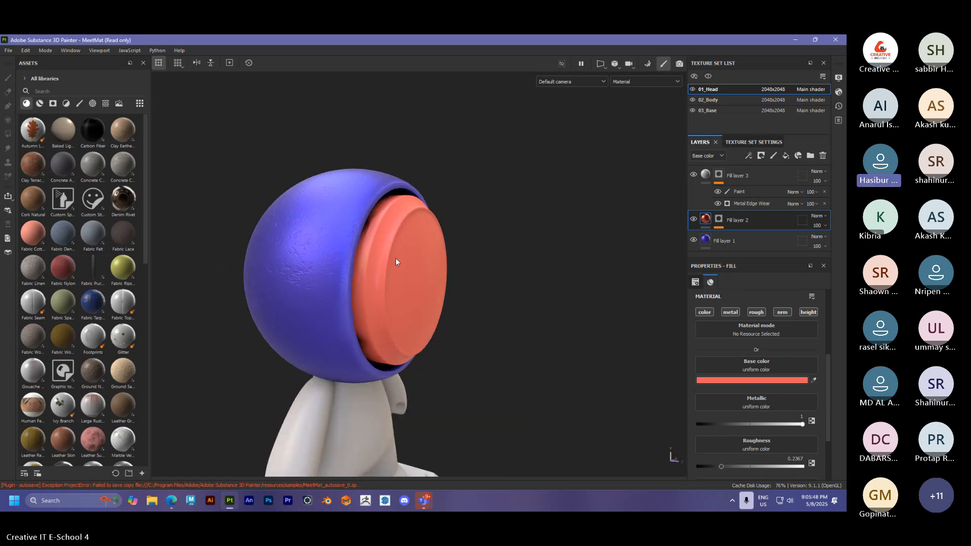
pyautogui.keyDown('alt'); pyautogui.moveTo(396, 258); pyautogui.dragTo(323, 286); pyautogui.keyUp('alt')
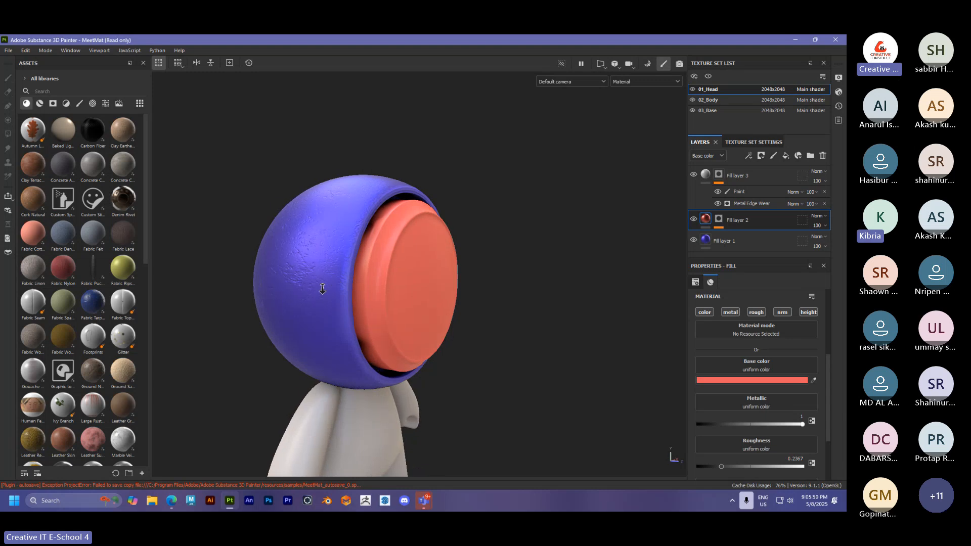
pyautogui.keyDown('alt'); pyautogui.moveTo(323, 286); pyautogui.dragTo(385, 283, button='right'); pyautogui.keyUp('alt')
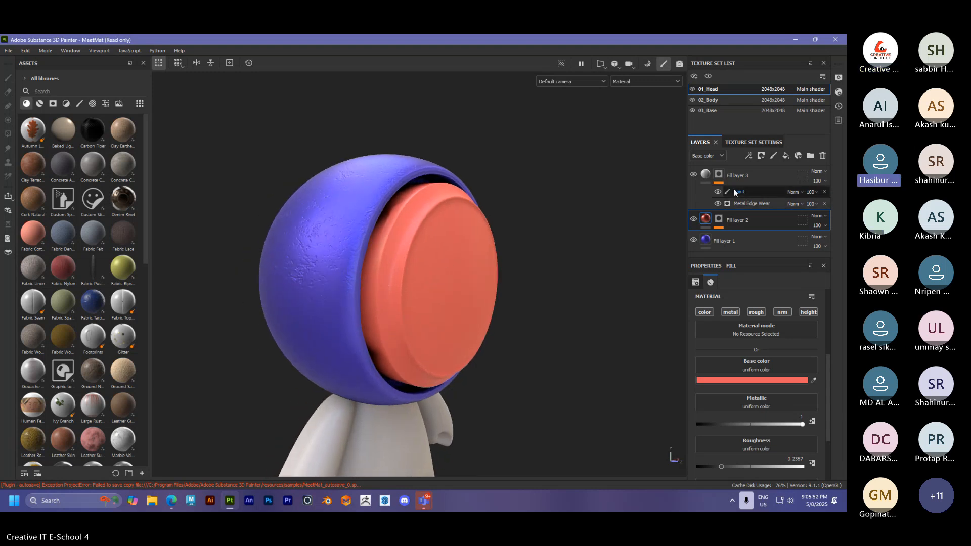
pyautogui.click(717, 192)
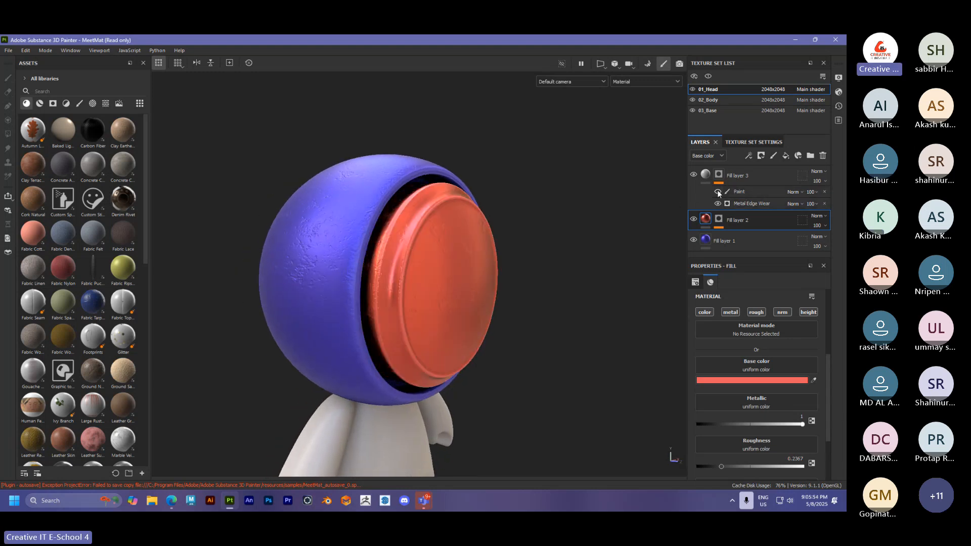
pyautogui.click(719, 192)
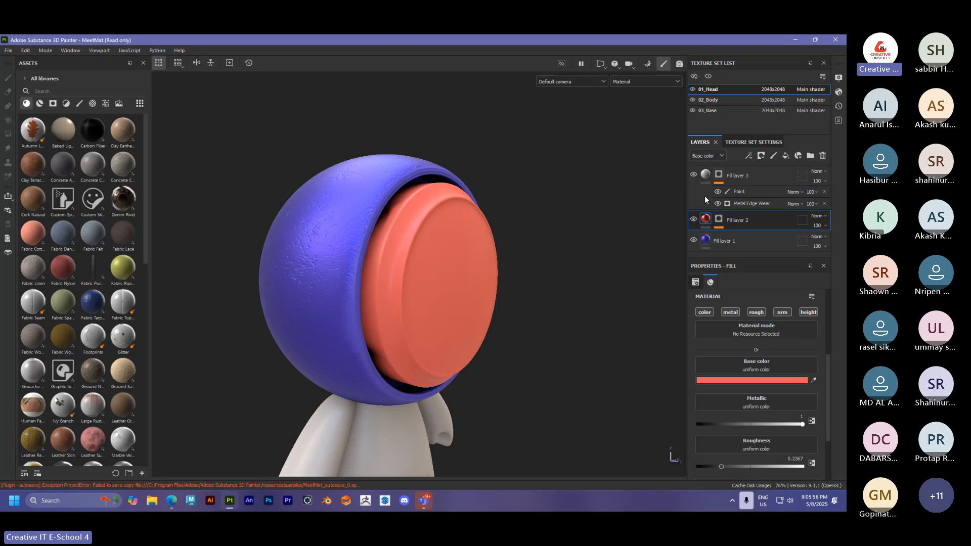
# Delete the Paint effect from Fill layer 3's mask, keeping its Metal Edge Wear generator, and inspect the face disc
pyautogui.keyDown('alt'); pyautogui.moveTo(481, 236); pyautogui.dragTo(451, 239); pyautogui.keyUp('alt')
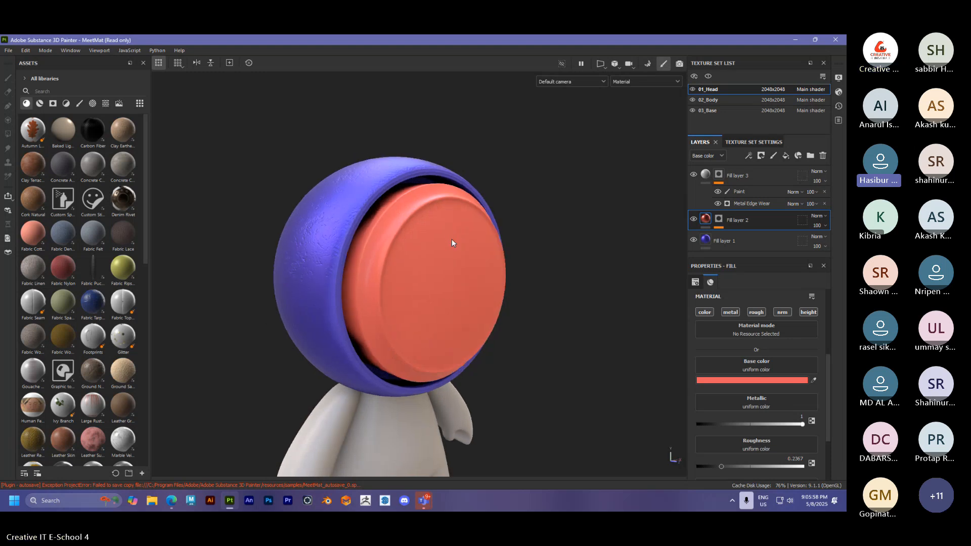
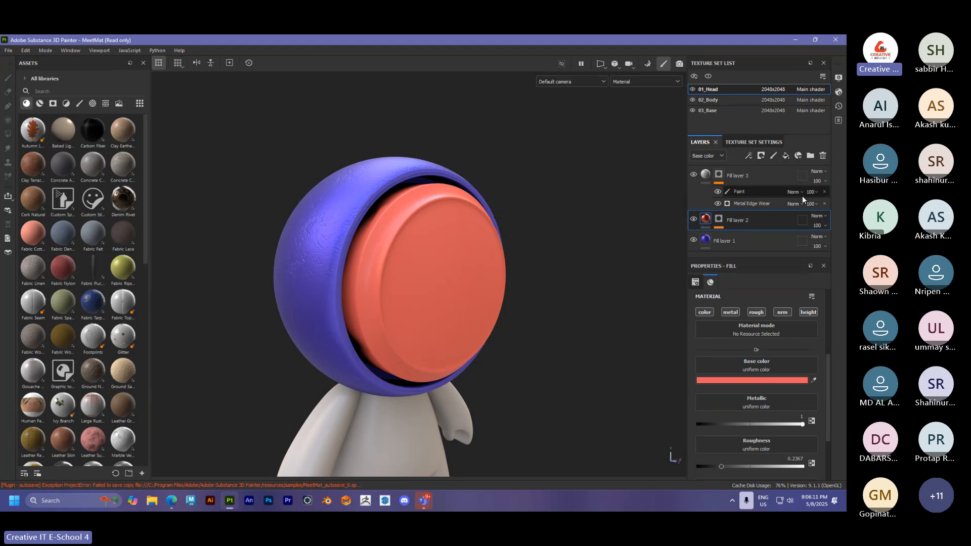
pyautogui.click(718, 191)
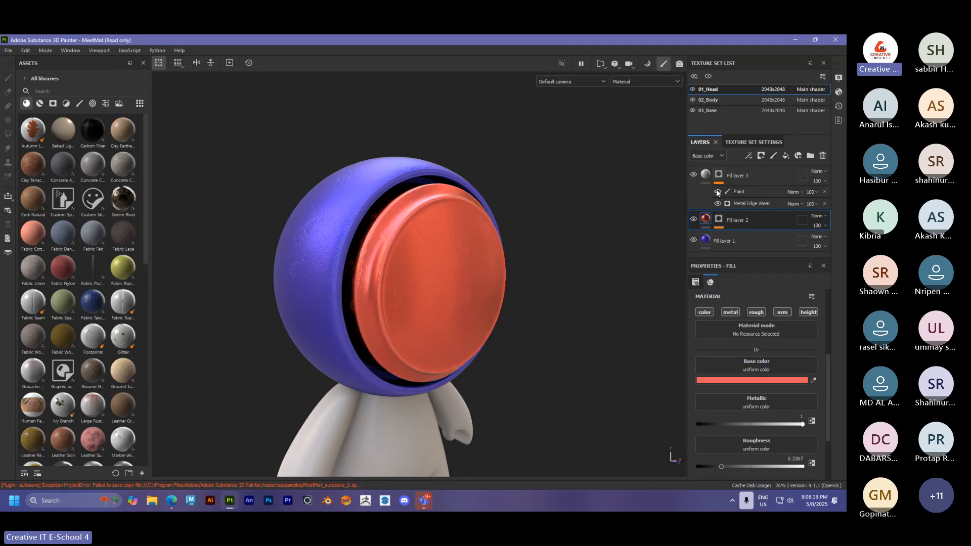
pyautogui.click(824, 192)
pyautogui.keyDown('alt'); pyautogui.moveTo(448, 199); pyautogui.dragTo(444, 203); pyautogui.keyUp('alt')
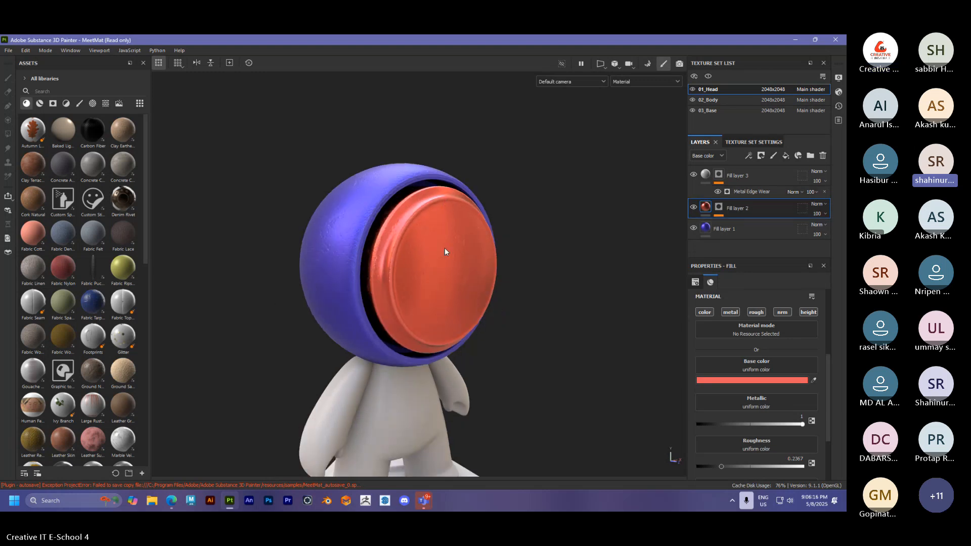
pyautogui.keyDown('alt'); pyautogui.moveTo(462, 245); pyautogui.dragTo(511, 250); pyautogui.keyUp('alt')
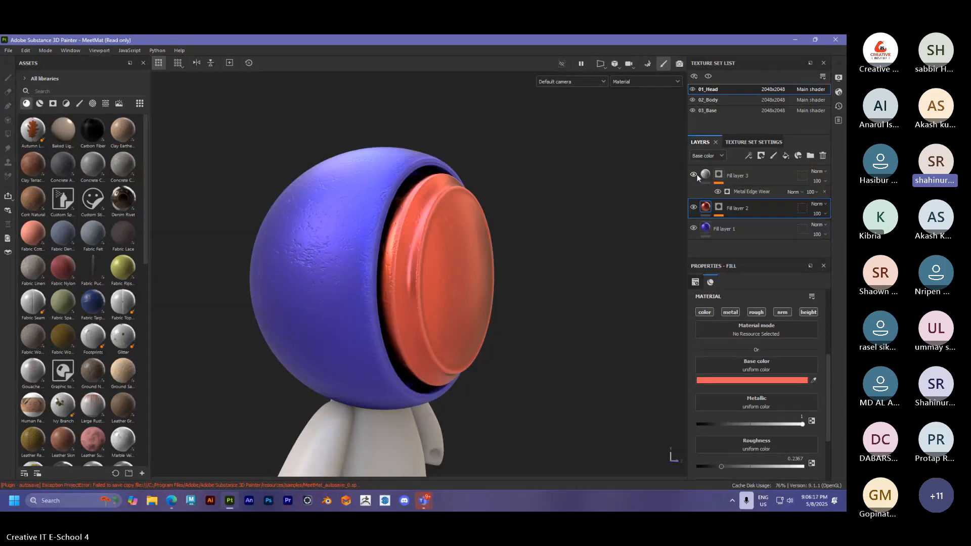
pyautogui.keyDown('alt'); pyautogui.moveTo(517, 291); pyautogui.dragTo(475, 290); pyautogui.keyUp('alt')
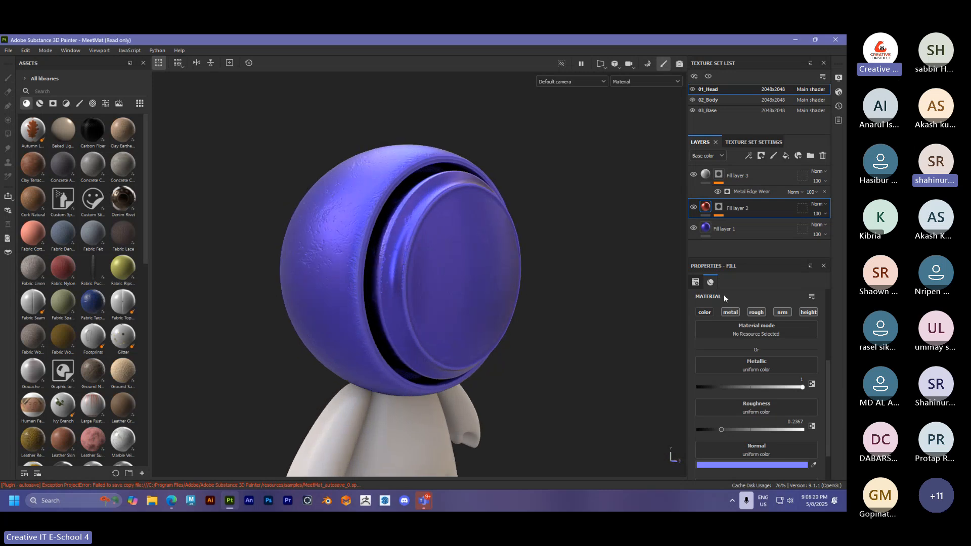
# Undo disabling Fill layer 2's color channel and re-enable the color channel of Fill layer 3 instead
pyautogui.hotkey('ctrl', 'z')
pyautogui.hotkey('ctrl', 'z')
pyautogui.hotkey('ctrl', 'z')
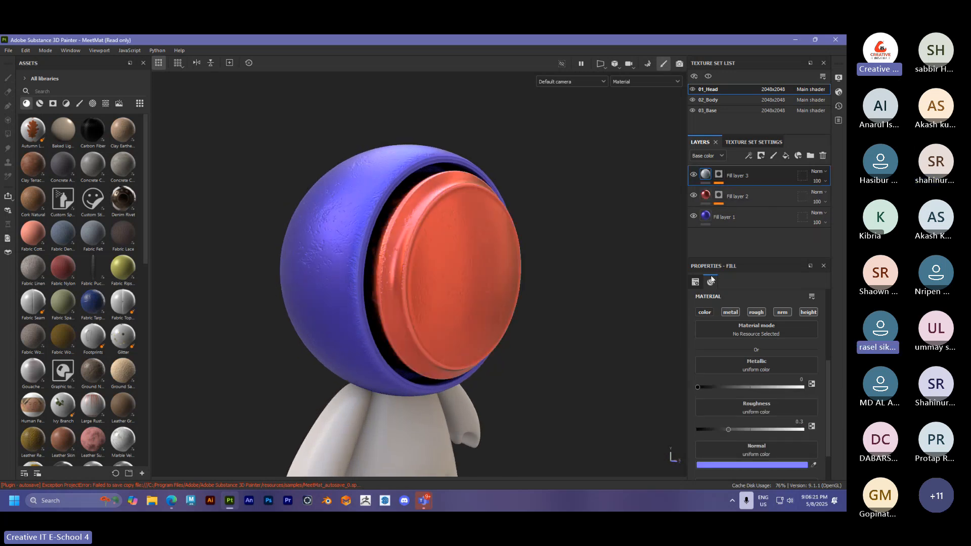
pyautogui.click(706, 313)
pyautogui.keyDown('alt'); pyautogui.moveTo(462, 249); pyautogui.dragTo(412, 251); pyautogui.keyUp('alt')
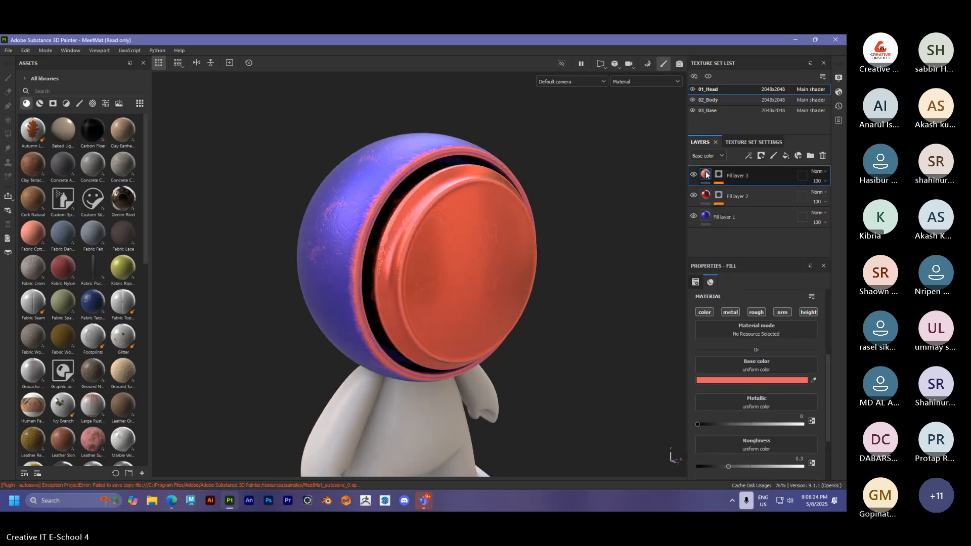
pyautogui.keyDown('alt'); pyautogui.moveTo(459, 276); pyautogui.dragTo(436, 266); pyautogui.keyUp('alt')
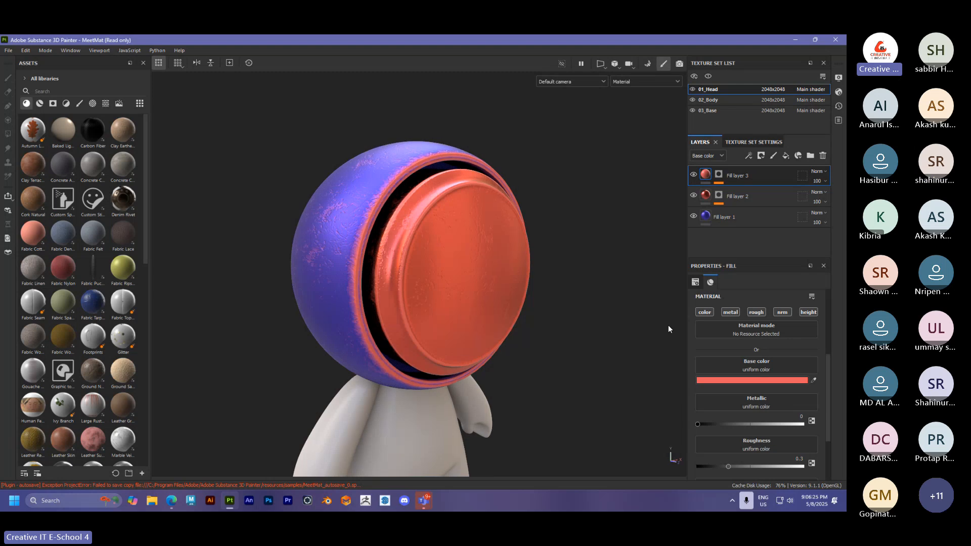
# Set Fill layer 3's base color to white
pyautogui.click(748, 381)
pyautogui.moveTo(653, 210); pyautogui.dragTo(639, 199)
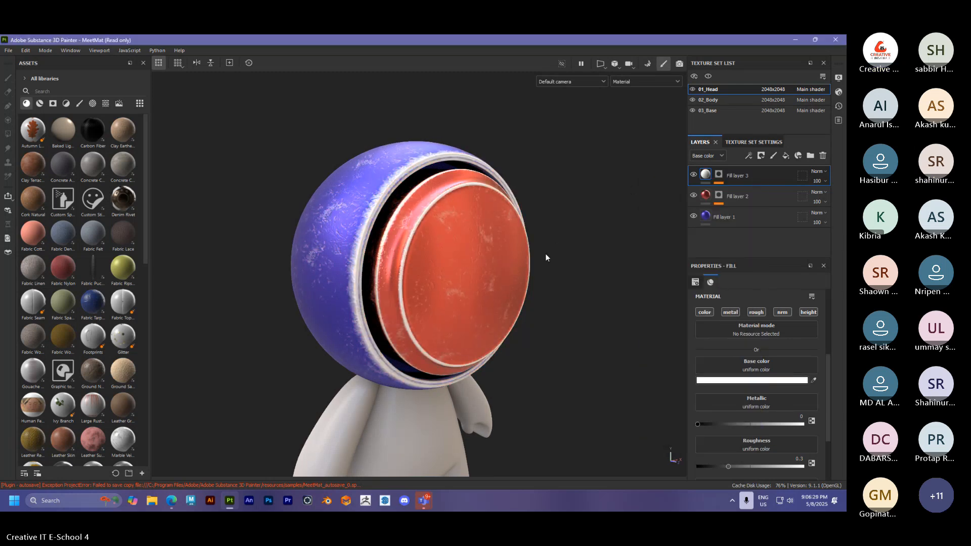
pyautogui.keyDown('alt'); pyautogui.moveTo(545, 254); pyautogui.dragTo(499, 275); pyautogui.keyUp('alt')
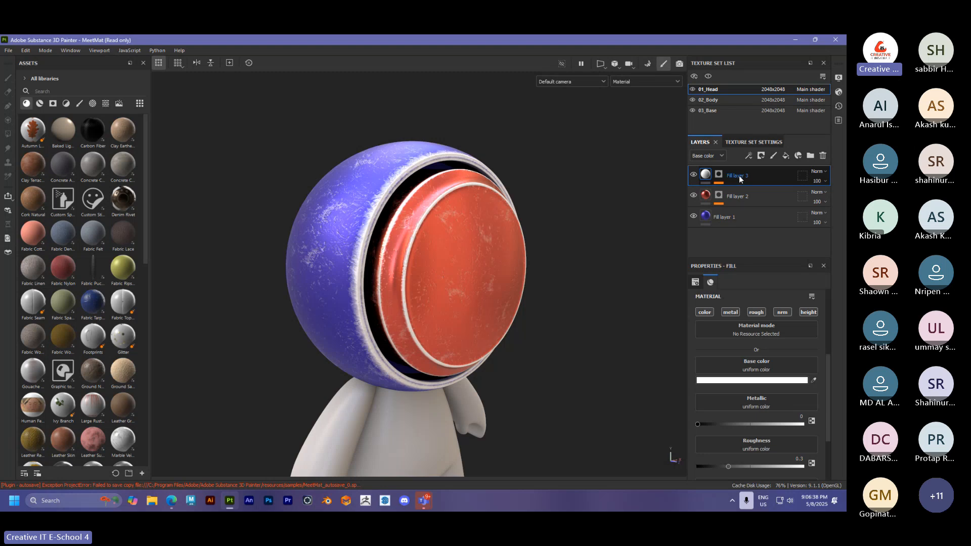
# Move Fill layer 3 below Fill layer 2, and move Fill layers 3 and 1 together to the top of the stack
pyautogui.moveTo(740, 178); pyautogui.dragTo(726, 204)
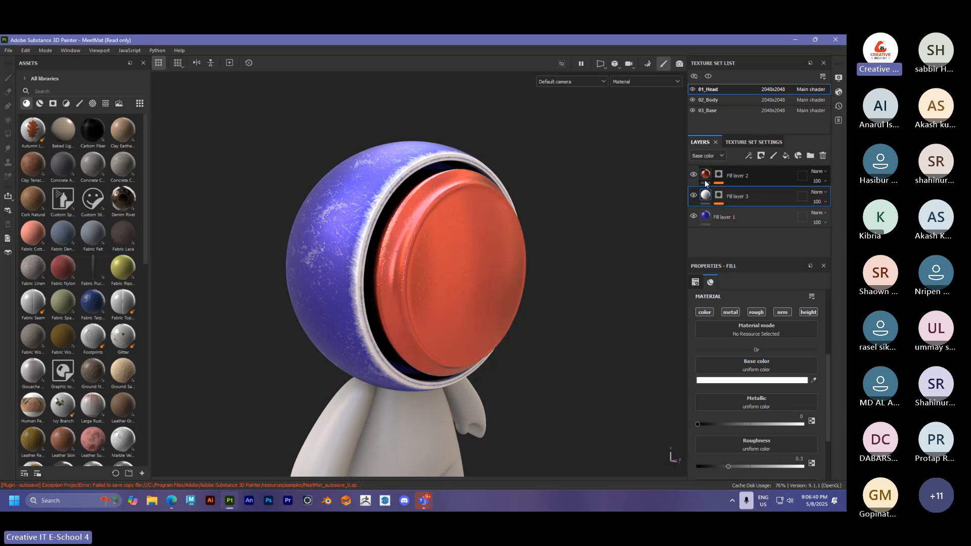
pyautogui.keyDown('ctrl'); pyautogui.click(735, 209); pyautogui.keyUp('ctrl')
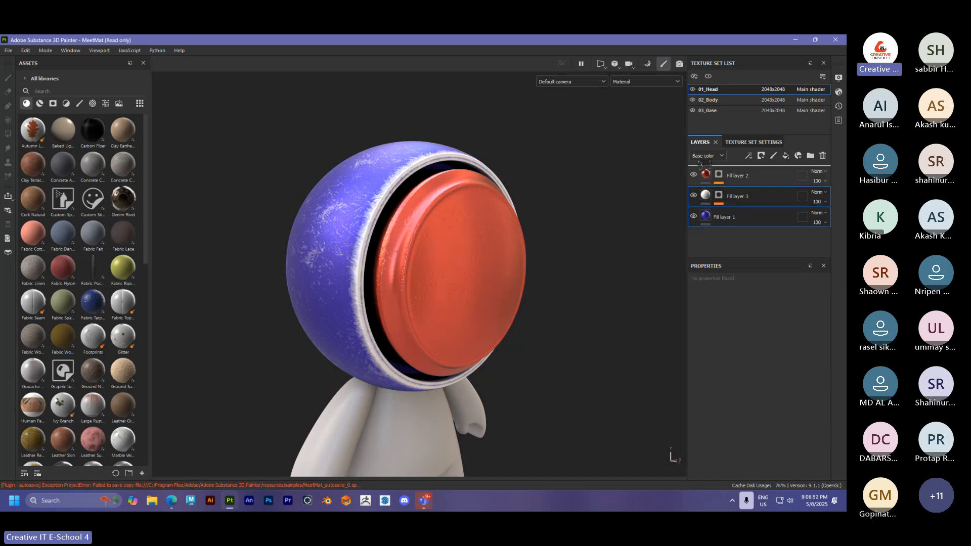
pyautogui.moveTo(701, 163); pyautogui.dragTo(702, 165)
# Move Fill layer 1 back below Fill layer 2 at the bottom of the layer stack
pyautogui.click(738, 196)
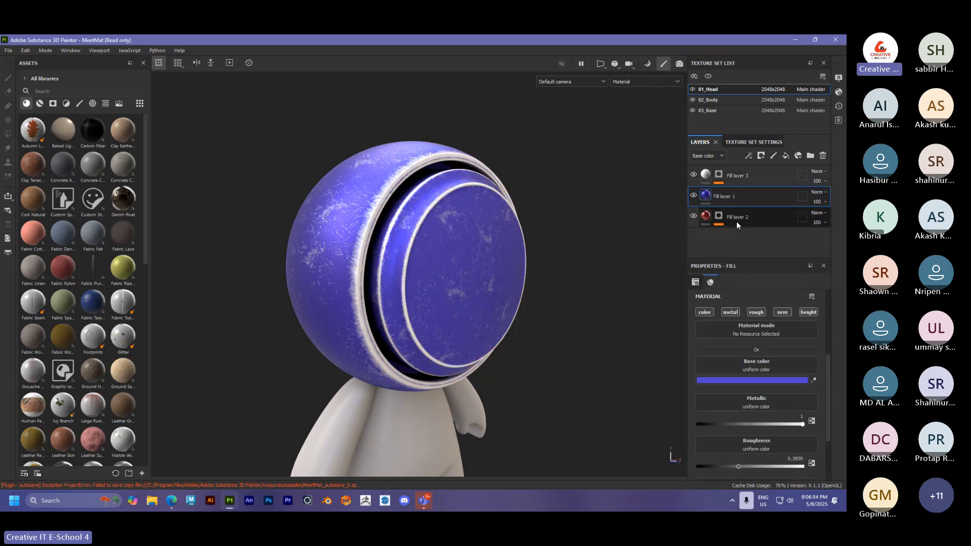
pyautogui.keyDown('shift'); pyautogui.click(736, 220); pyautogui.keyUp('shift')
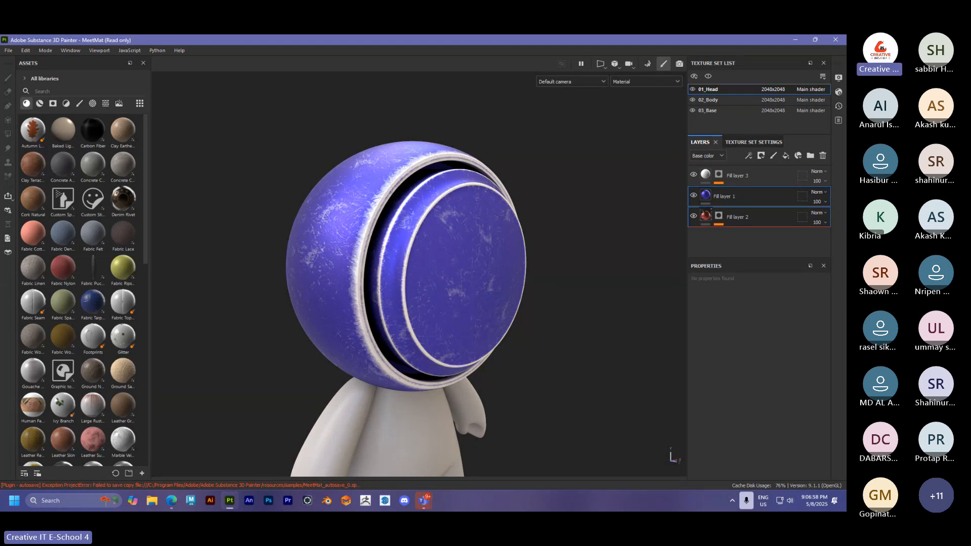
pyautogui.click(730, 198)
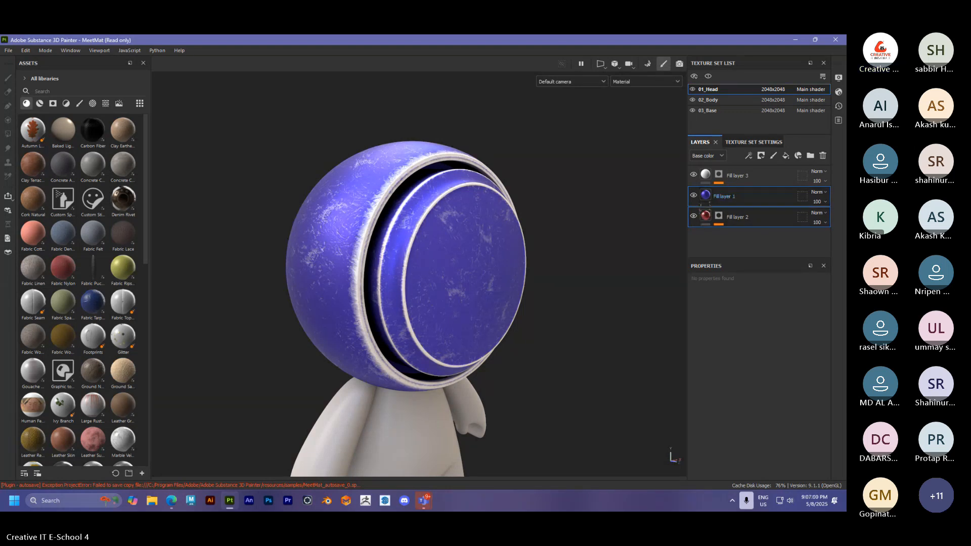
pyautogui.moveTo(725, 195); pyautogui.dragTo(730, 222)
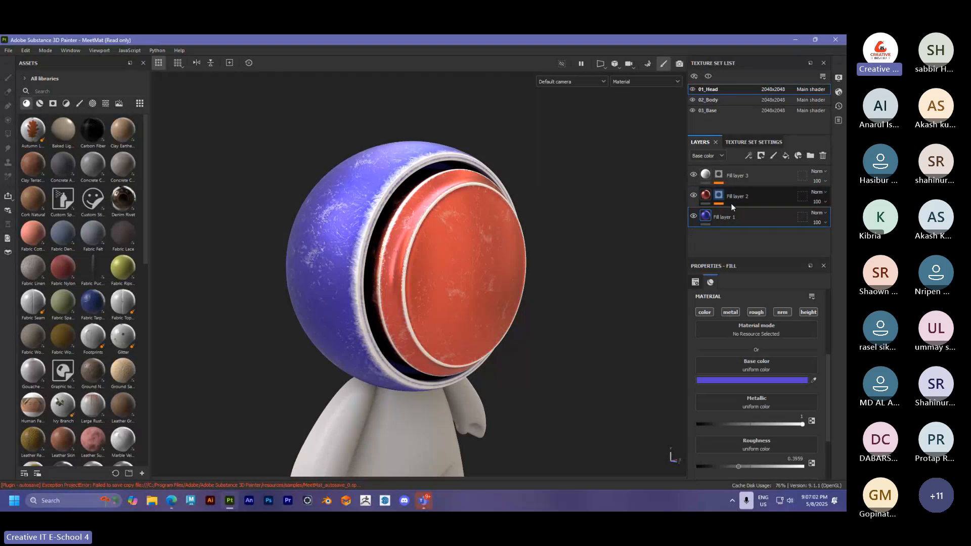
# Group Fill layer 2 and Fill layer 1 into a folder and add a black mask to the folder
pyautogui.keyDown('ctrl'); pyautogui.click(738, 200); pyautogui.keyUp('ctrl')
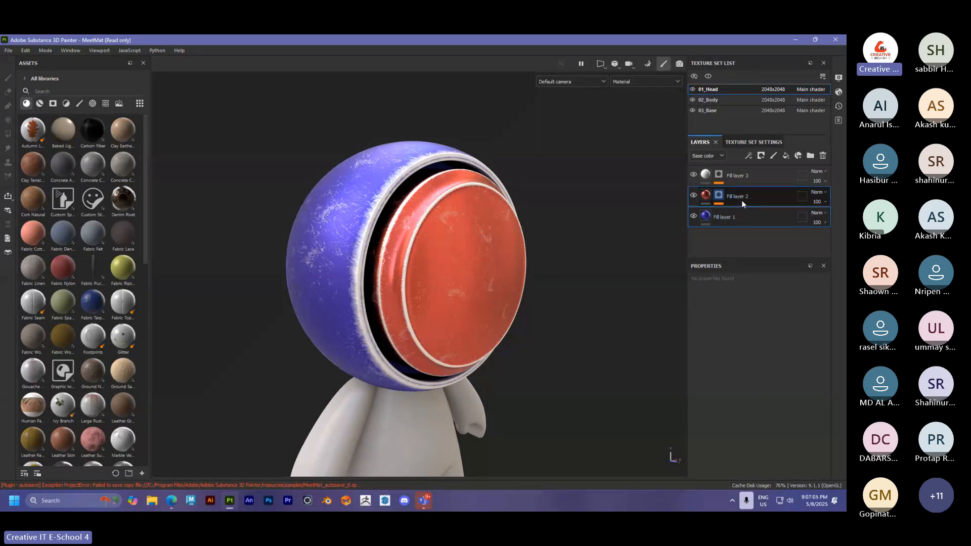
pyautogui.hotkey('ctrl', 'g')
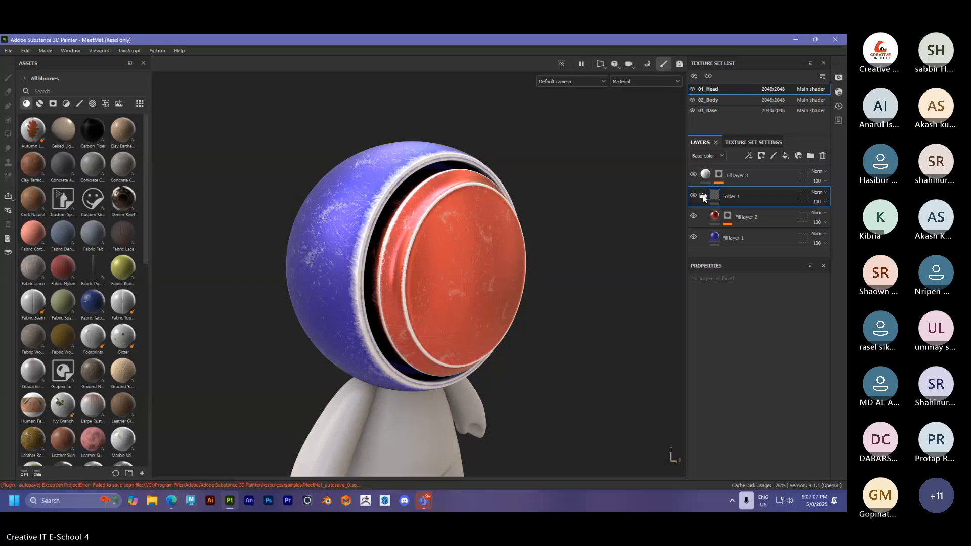
pyautogui.click(703, 196)
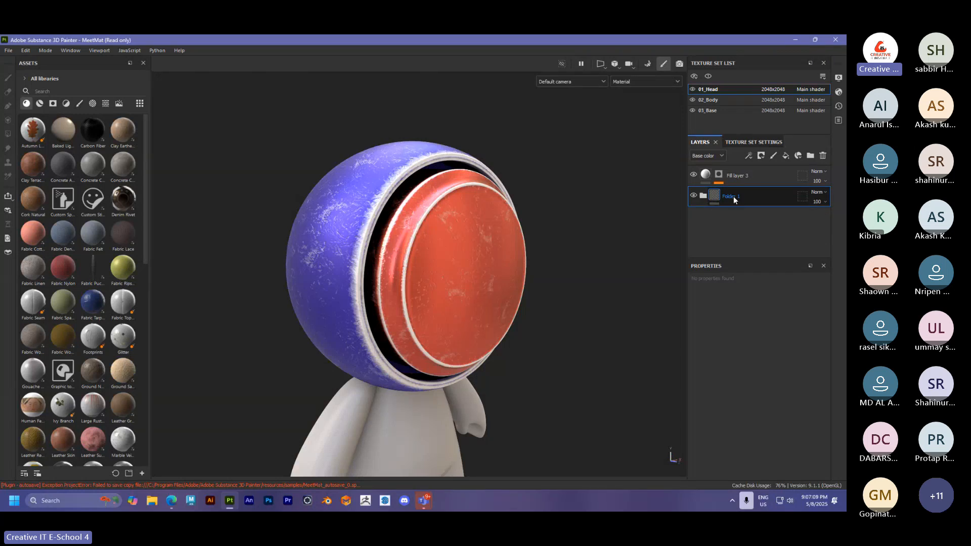
pyautogui.click(761, 156)
pyautogui.click(770, 176)
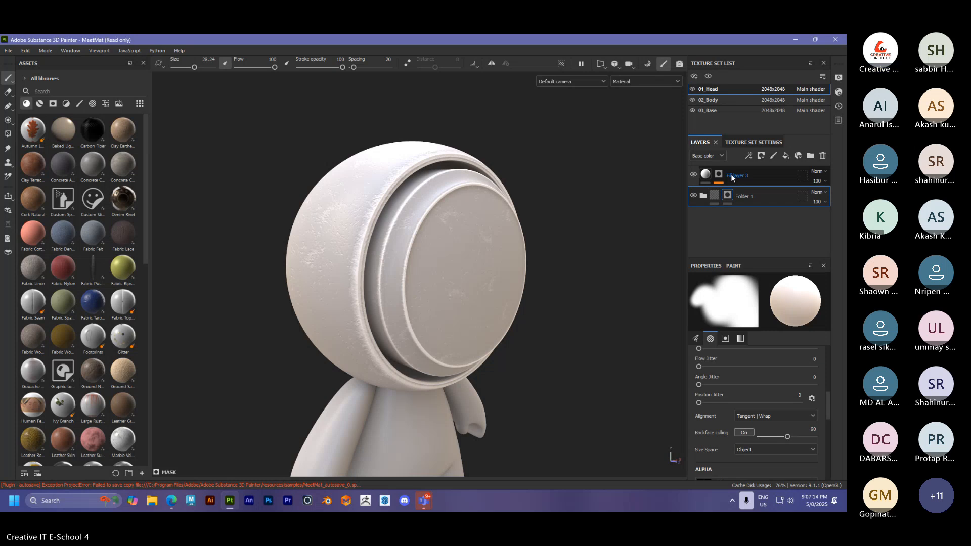
# Move Fill layer 3 into Folder 1, above Fill layer 2
pyautogui.click(704, 195)
pyautogui.moveTo(728, 186); pyautogui.dragTo(740, 203)
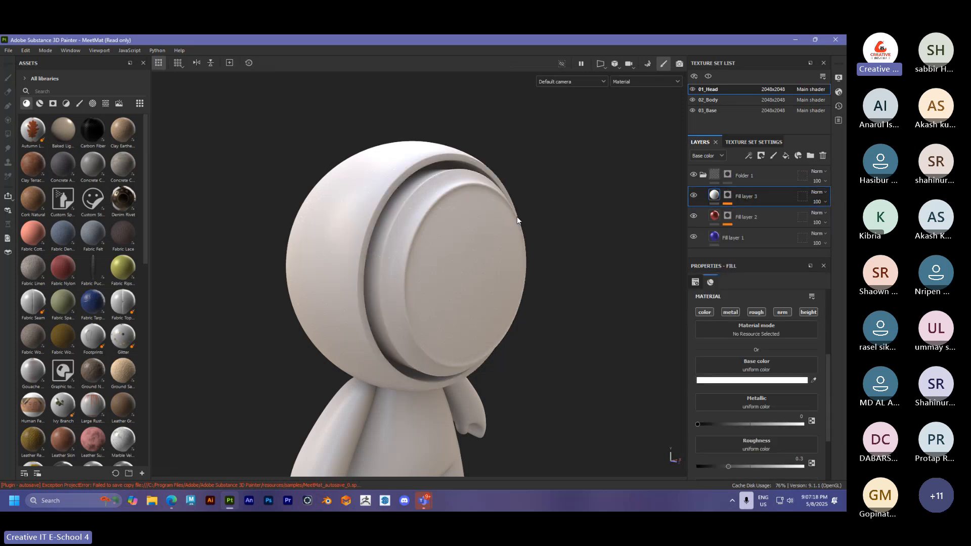
pyautogui.click(703, 175)
# Add a Paint effect to Folder 1's mask and reveal only the outer head shell using Polygon Fill
pyautogui.click(729, 176)
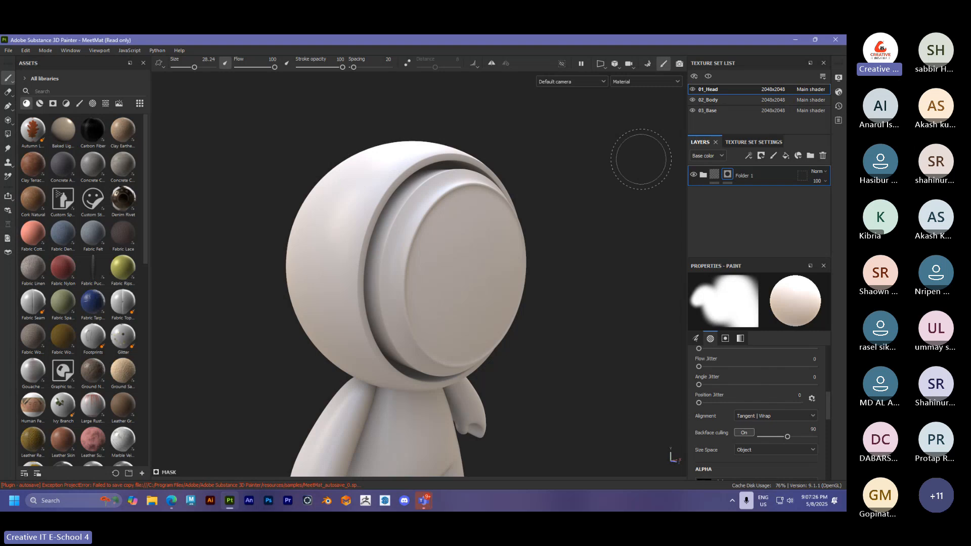
pyautogui.click(748, 155)
pyautogui.click(759, 178)
pyautogui.click(8, 134)
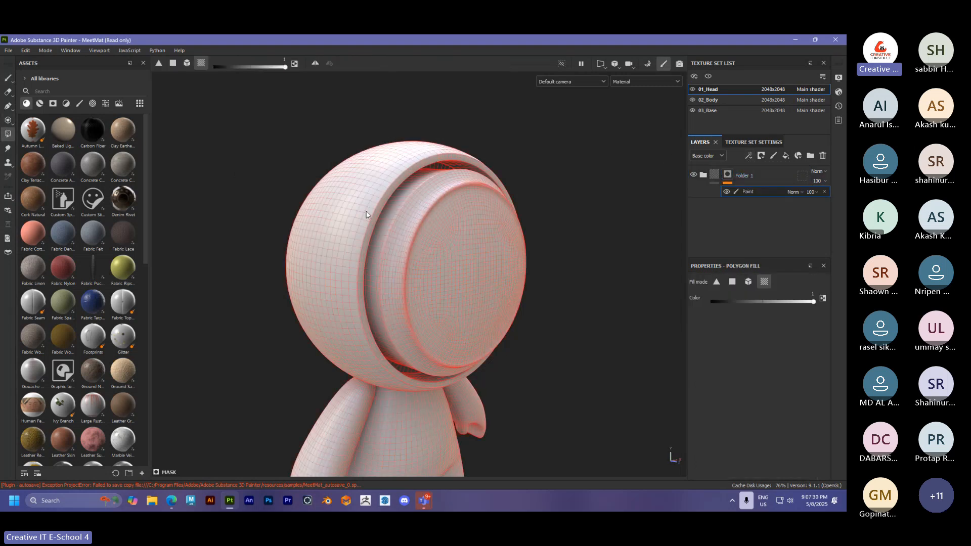
pyautogui.press('1')
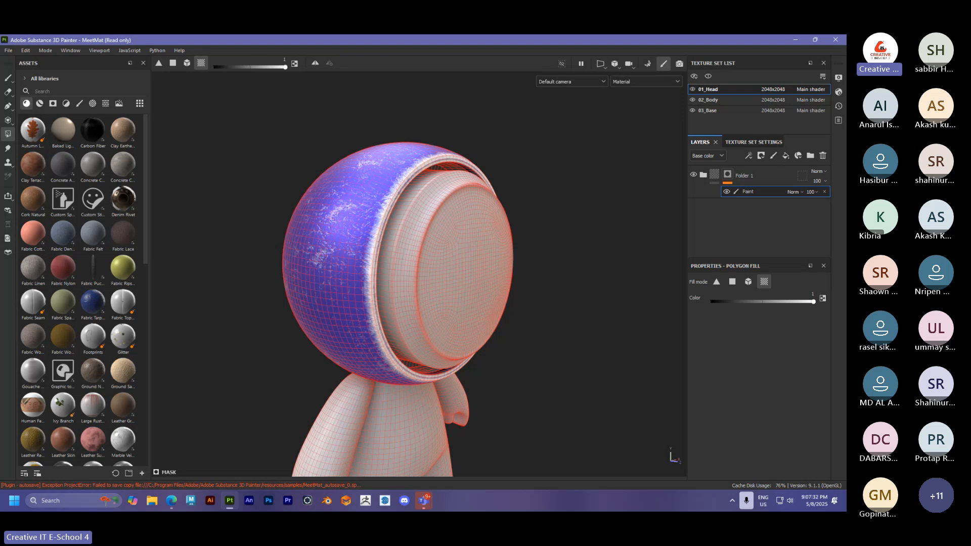
pyautogui.keyDown('alt'); pyautogui.moveTo(435, 120); pyautogui.dragTo(455, 192); pyautogui.keyUp('alt')
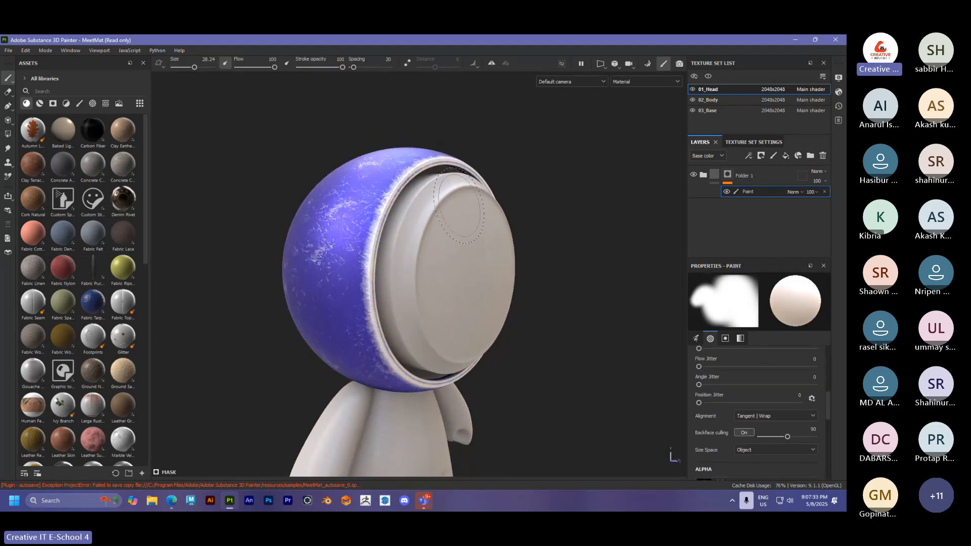
# Move Fill layer 2 out of Folder 1 to the top of the layer stack
pyautogui.click(702, 175)
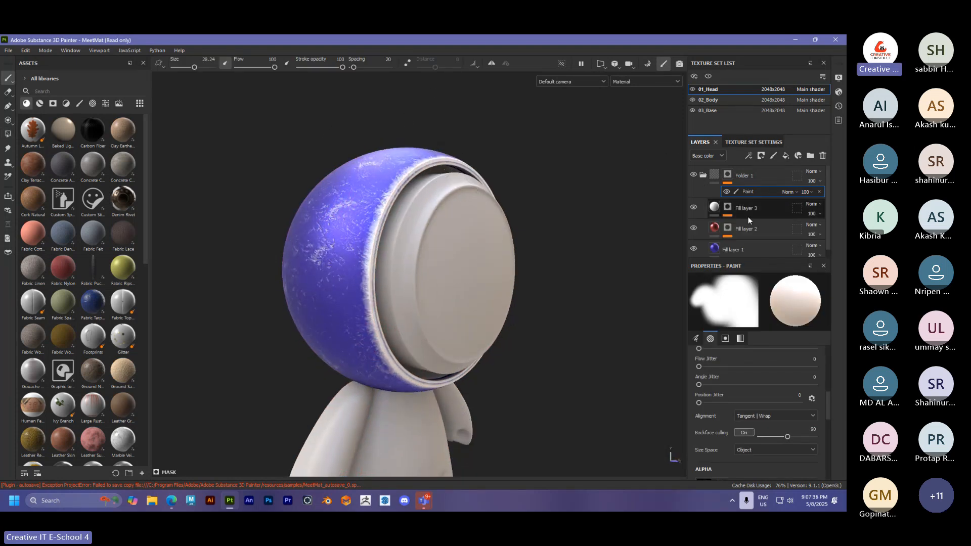
pyautogui.moveTo(746, 230); pyautogui.dragTo(704, 172)
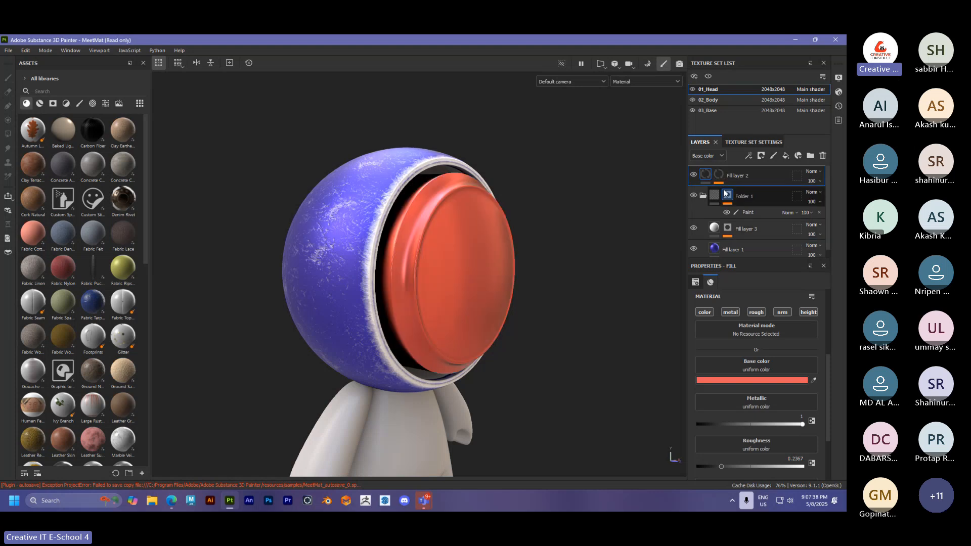
pyautogui.click(703, 196)
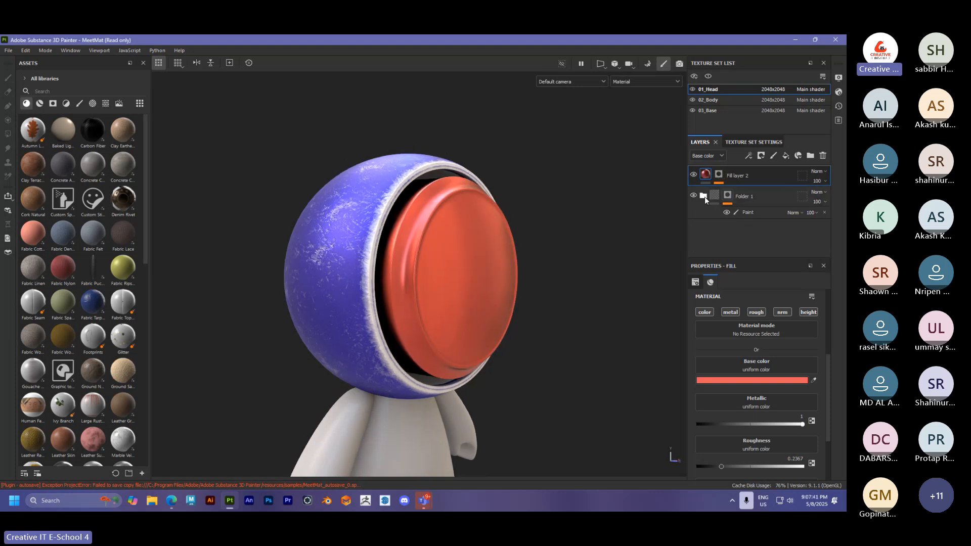
pyautogui.click(705, 196)
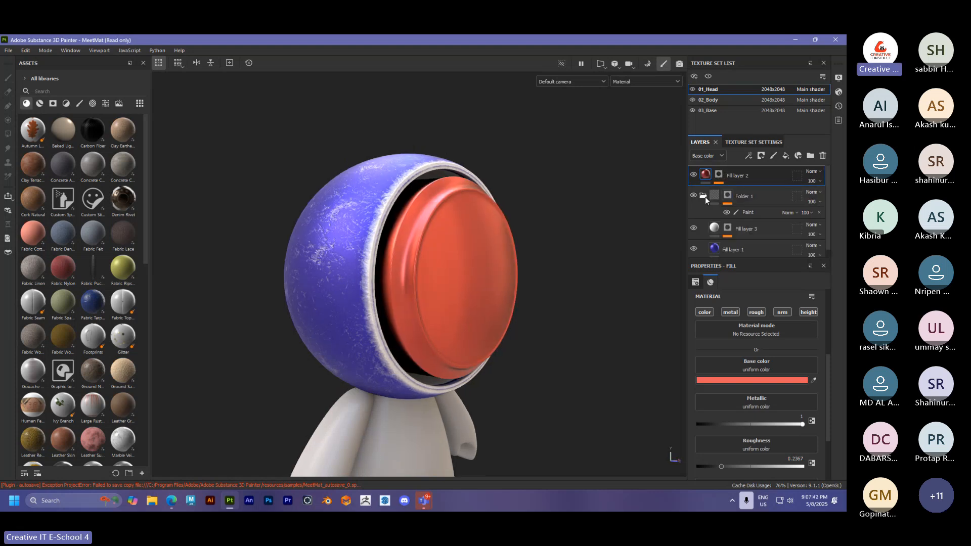
pyautogui.click(705, 197)
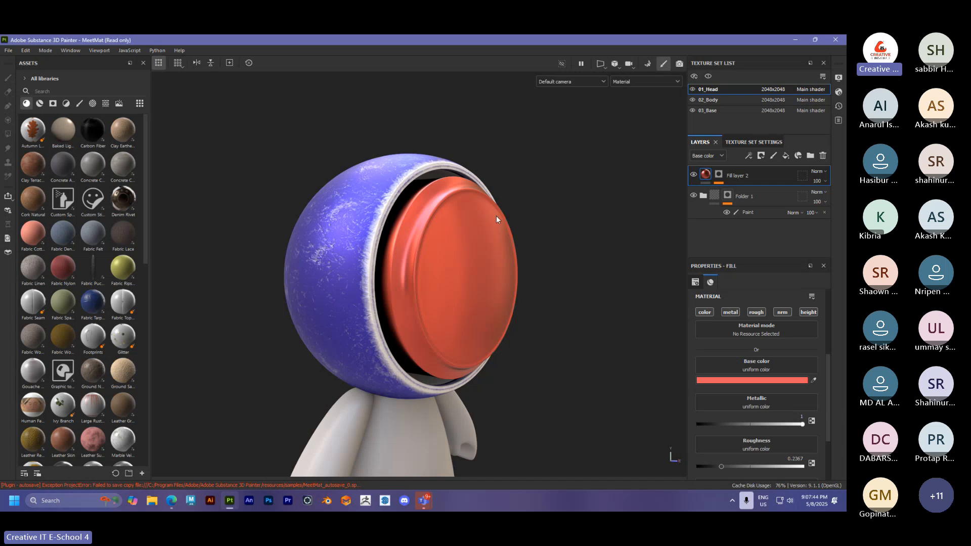
pyautogui.keyDown('alt'); pyautogui.moveTo(496, 216); pyautogui.dragTo(444, 254); pyautogui.keyUp('alt')
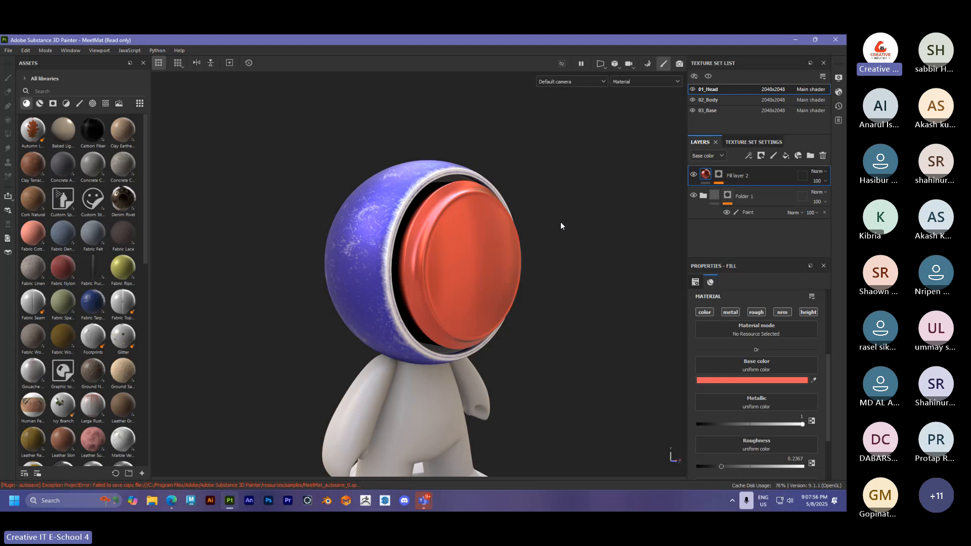
# Check Folder 1's contents and delete all layers from the 01_Head texture set
pyautogui.click(702, 196)
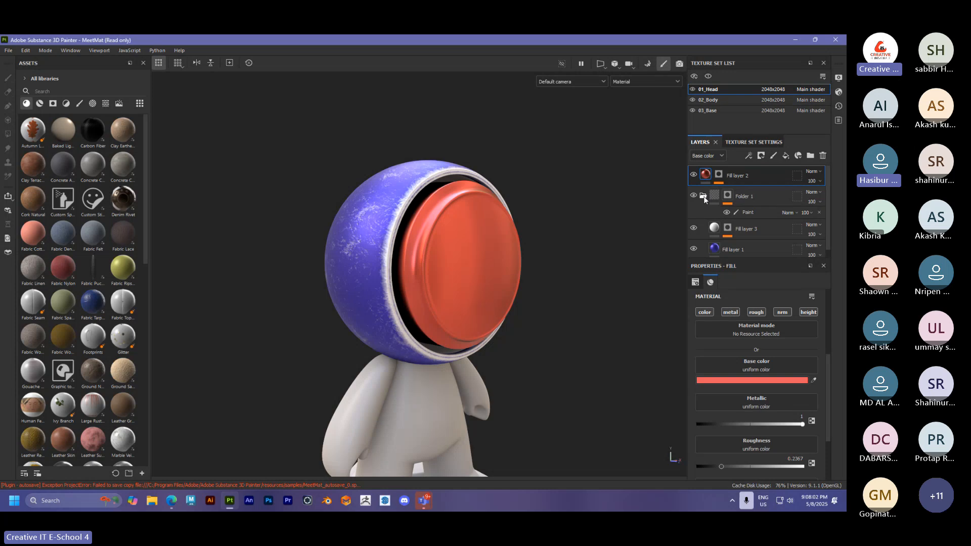
pyautogui.click(704, 197)
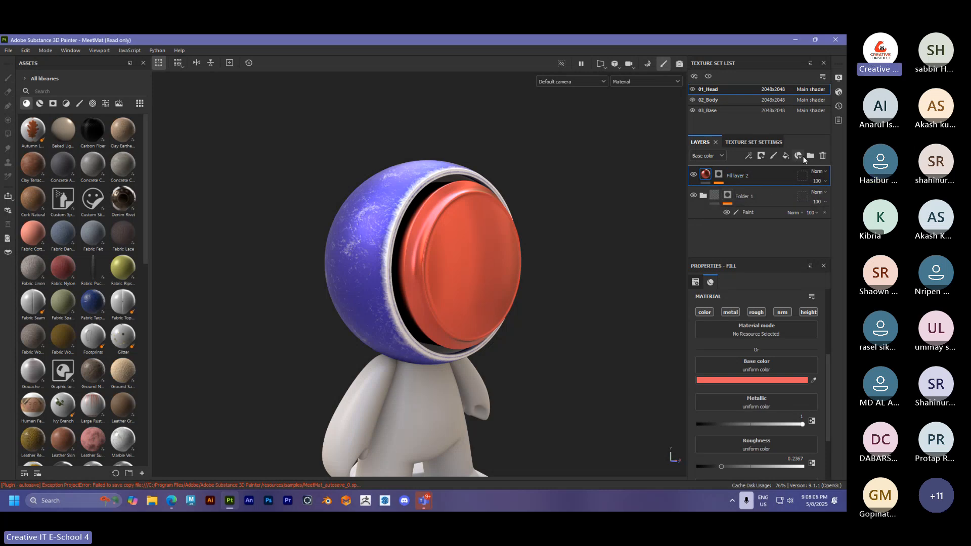
pyautogui.click(823, 156)
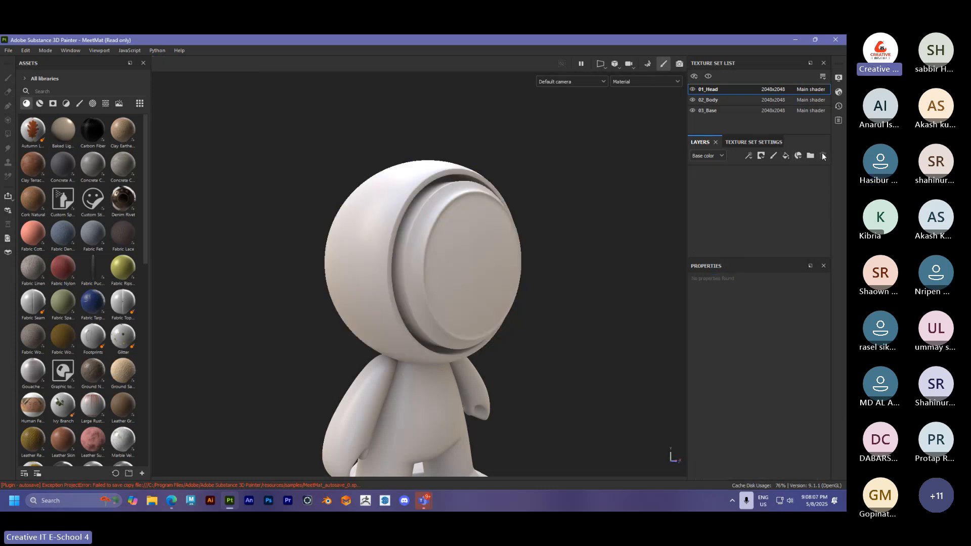
# Add a fill layer to the 01_Head texture set and set its base color to the saved blue swatch
pyautogui.click(785, 157)
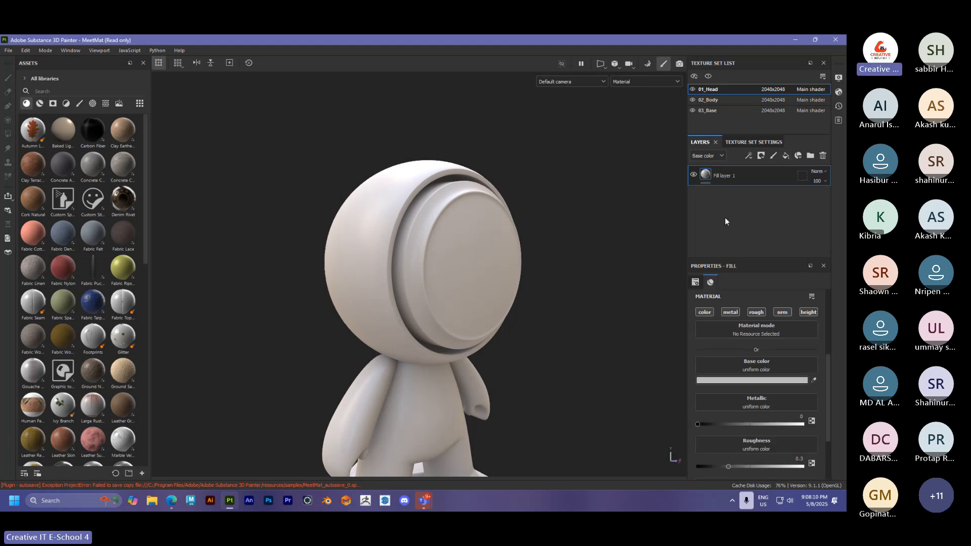
pyautogui.click(739, 380)
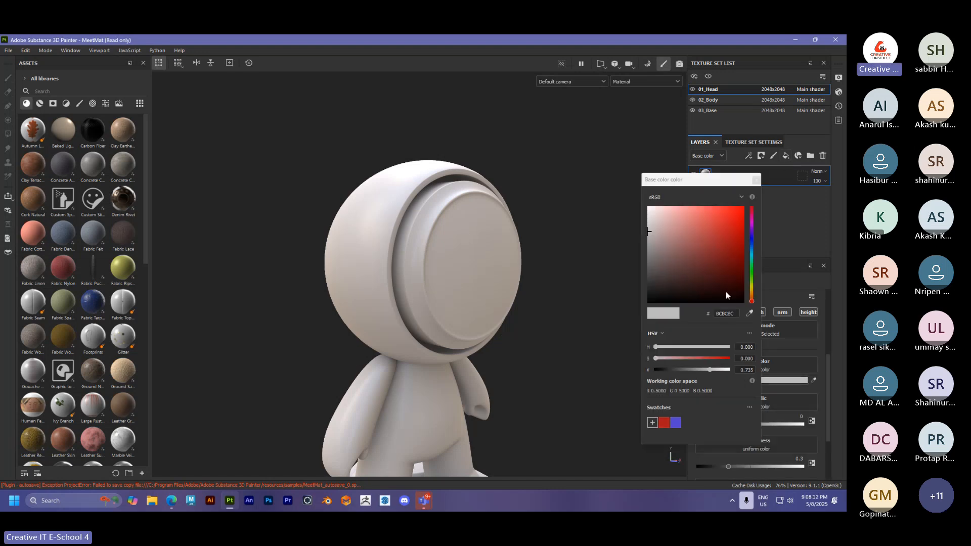
pyautogui.click(676, 422)
pyautogui.click(755, 179)
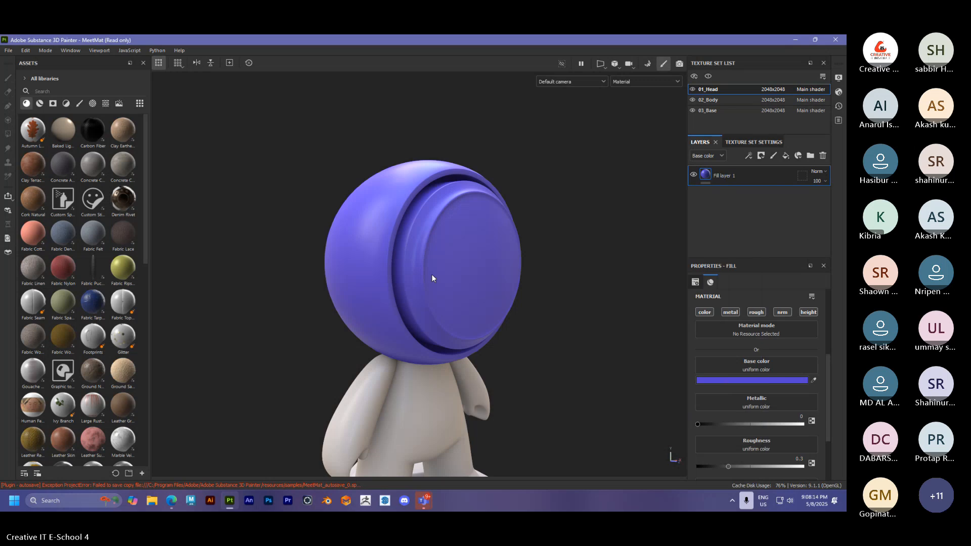
pyautogui.keyDown('alt'); pyautogui.moveTo(448, 286); pyautogui.dragTo(489, 265); pyautogui.keyUp('alt')
pyautogui.scroll(2, 529, 275)
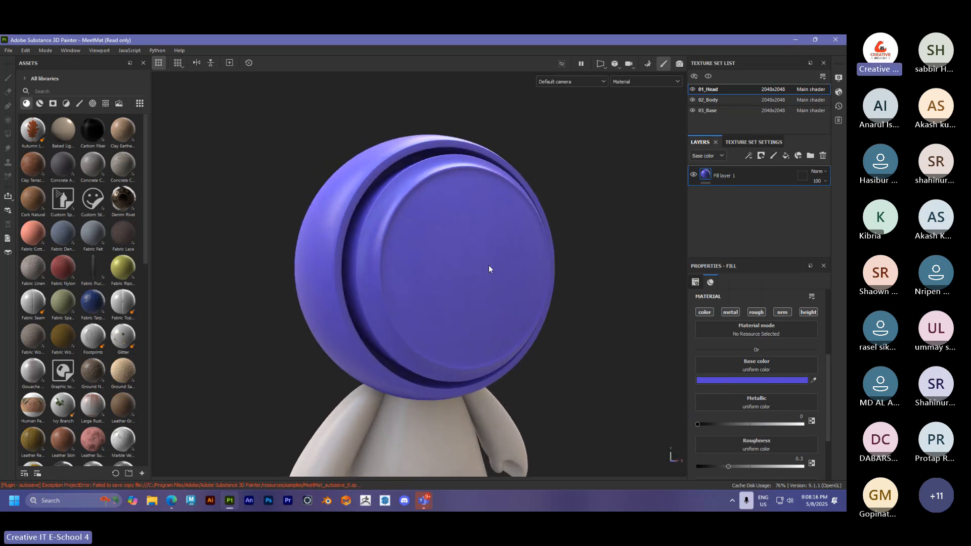
# Add a Paint effect to Fill layer 1's content and brush several light strokes across the round face plate
pyautogui.click(758, 180)
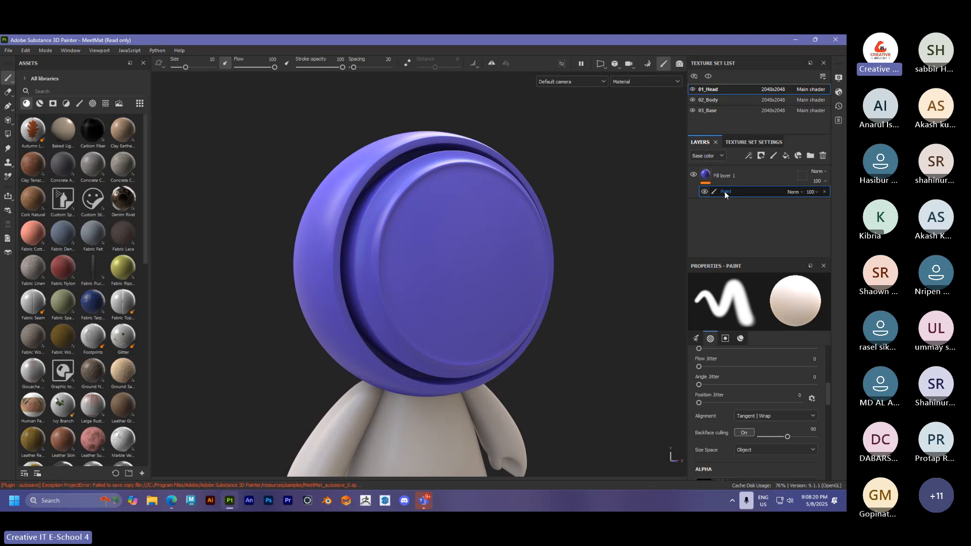
pyautogui.moveTo(390, 255)
pyautogui.mouseDown()
pyautogui.moveTo(468, 223)
pyautogui.moveTo(469, 271)
pyautogui.mouseUp()
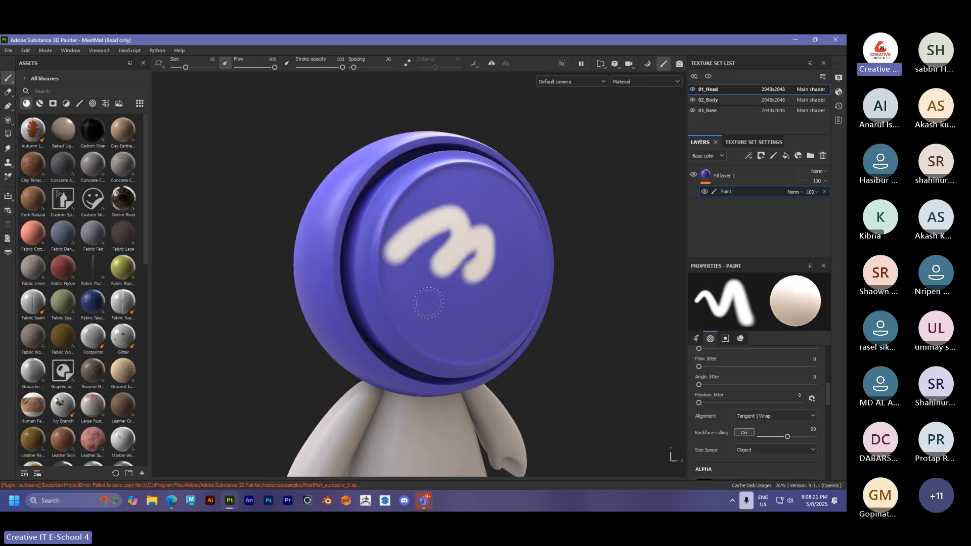
pyautogui.moveTo(428, 303)
pyautogui.mouseDown()
pyautogui.moveTo(432, 316)
pyautogui.moveTo(490, 317)
pyautogui.moveTo(498, 331)
pyautogui.mouseUp()
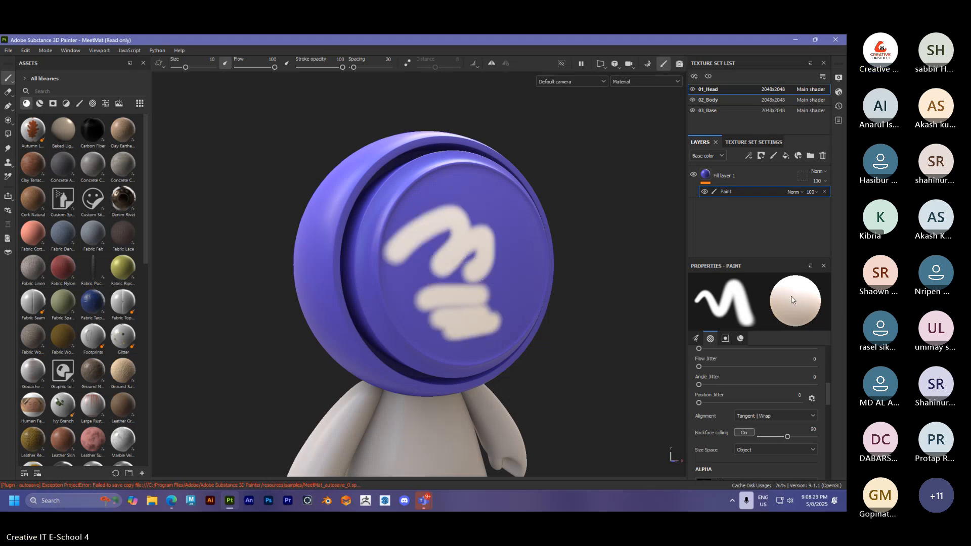
pyautogui.moveTo(483, 230)
pyautogui.mouseDown()
pyautogui.moveTo(478, 202)
pyautogui.moveTo(511, 207)
pyautogui.mouseUp()
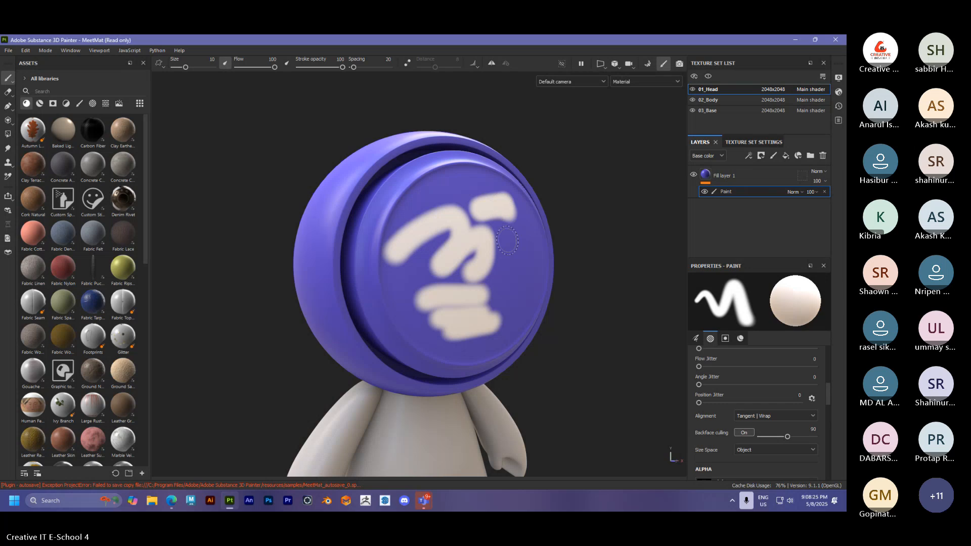
pyautogui.moveTo(508, 241)
pyautogui.mouseDown()
pyautogui.moveTo(524, 271)
pyautogui.moveTo(566, 227)
pyautogui.mouseUp()
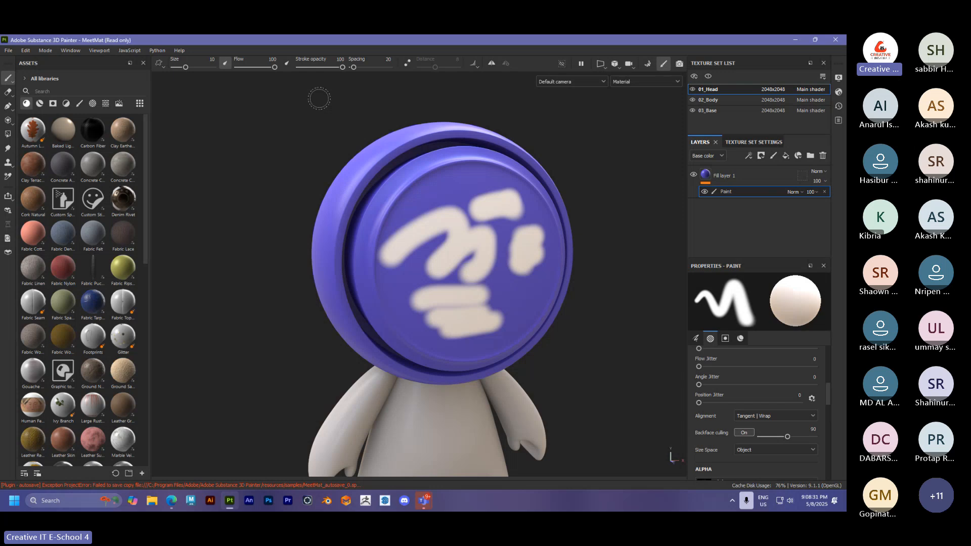
# Turn off simplified thumbnails for the layer stack in the general settings
pyautogui.click(25, 50)
pyautogui.click(32, 93)
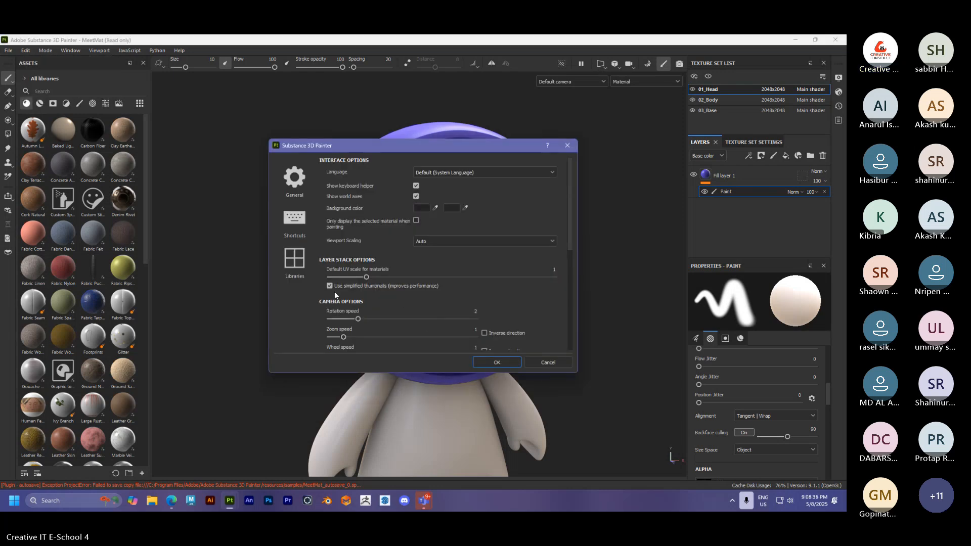
pyautogui.click(502, 363)
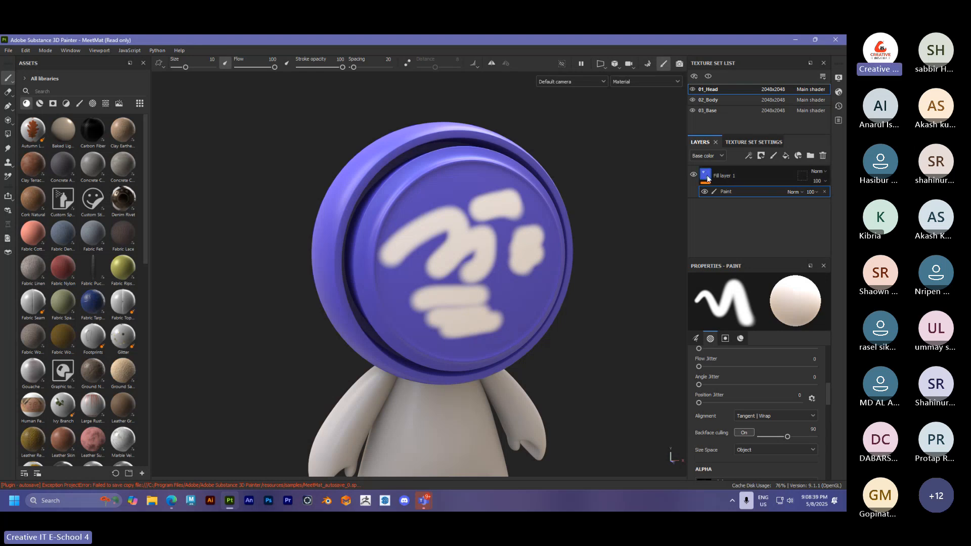
# Remove the Paint effect from Fill layer 1 and add a black mask to the layer
pyautogui.click(824, 192)
pyautogui.click(761, 155)
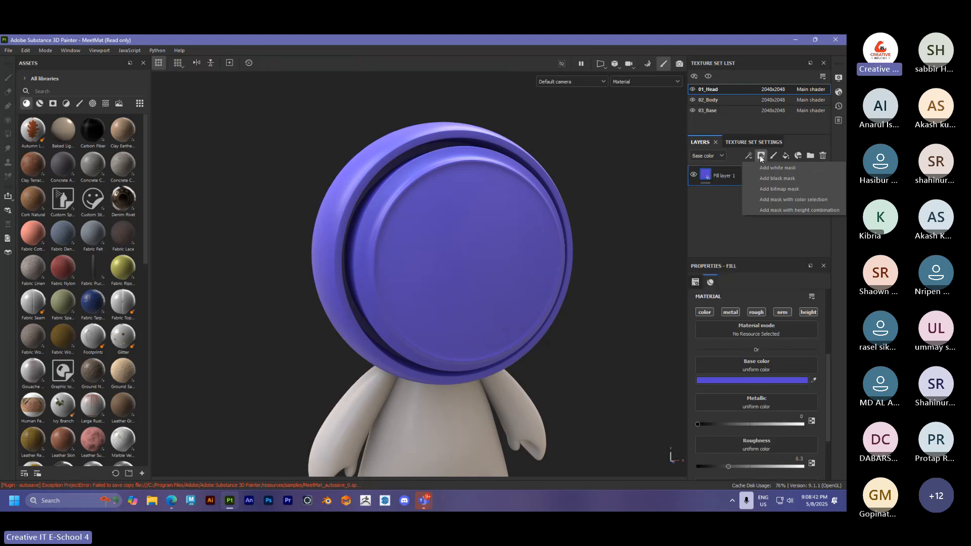
pyautogui.click(768, 181)
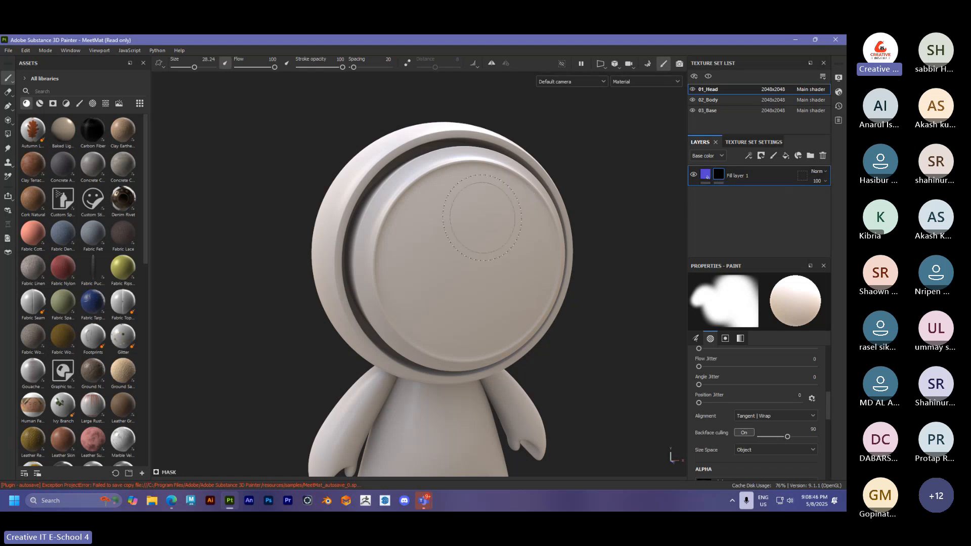
# Reduce the brush size to 8.25 and paint Fill layer 1's mask to reveal a solid blue patch on the face plate
pyautogui.keyDown('ctrl'); pyautogui.moveTo(482, 218); pyautogui.dragTo(448, 217, button='right'); pyautogui.keyUp('ctrl')
pyautogui.moveTo(411, 217)
pyautogui.mouseDown()
pyautogui.moveTo(493, 208)
pyautogui.moveTo(476, 236)
pyautogui.moveTo(506, 248)
pyautogui.moveTo(435, 276)
pyautogui.moveTo(505, 283)
pyautogui.moveTo(493, 287)
pyautogui.moveTo(503, 301)
pyautogui.moveTo(486, 309)
pyautogui.mouseUp()
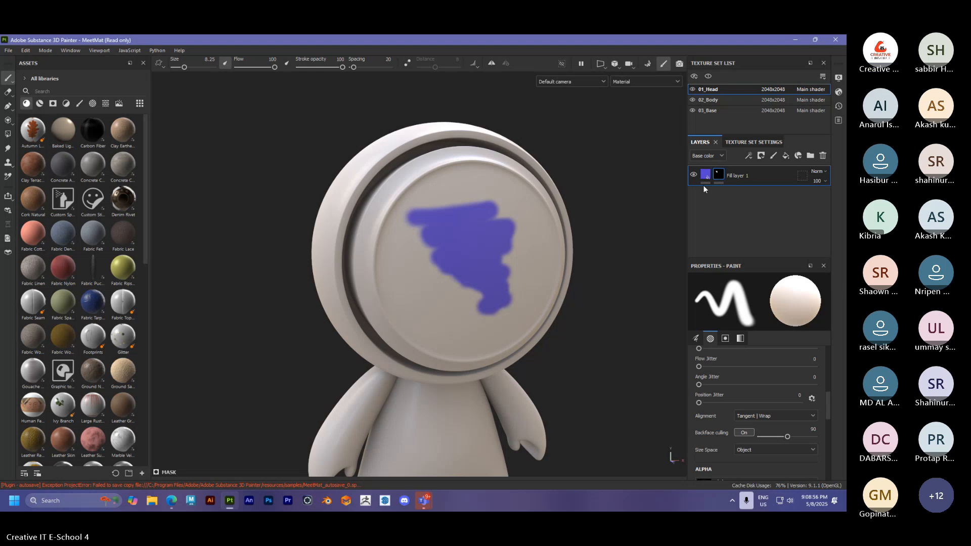
pyautogui.click(717, 175)
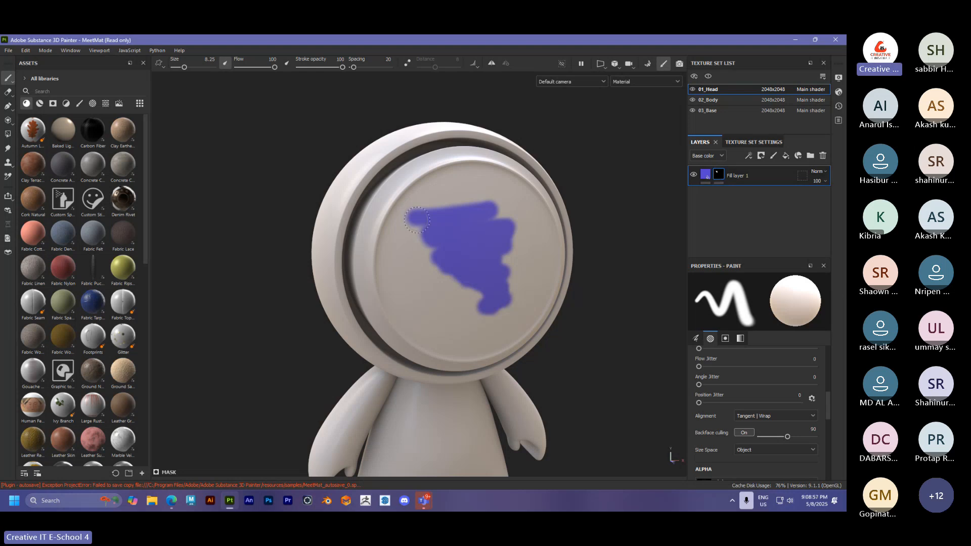
pyautogui.moveTo(417, 220)
pyautogui.mouseDown()
pyautogui.moveTo(476, 309)
pyautogui.moveTo(478, 272)
pyautogui.moveTo(497, 216)
pyautogui.moveTo(508, 215)
pyautogui.moveTo(505, 235)
pyautogui.mouseUp()
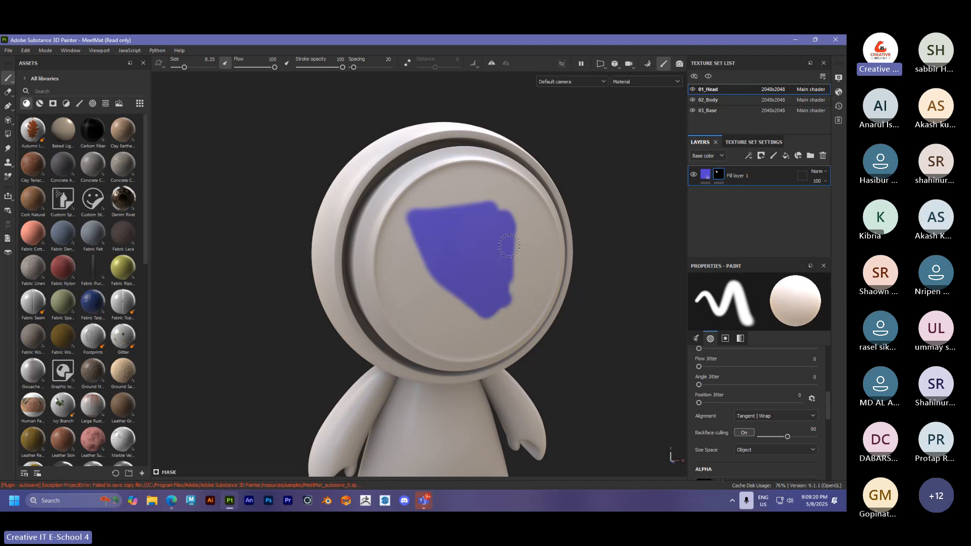
pyautogui.moveTo(503, 204)
pyautogui.mouseDown()
pyautogui.moveTo(506, 298)
pyautogui.moveTo(473, 314)
pyautogui.mouseUp()
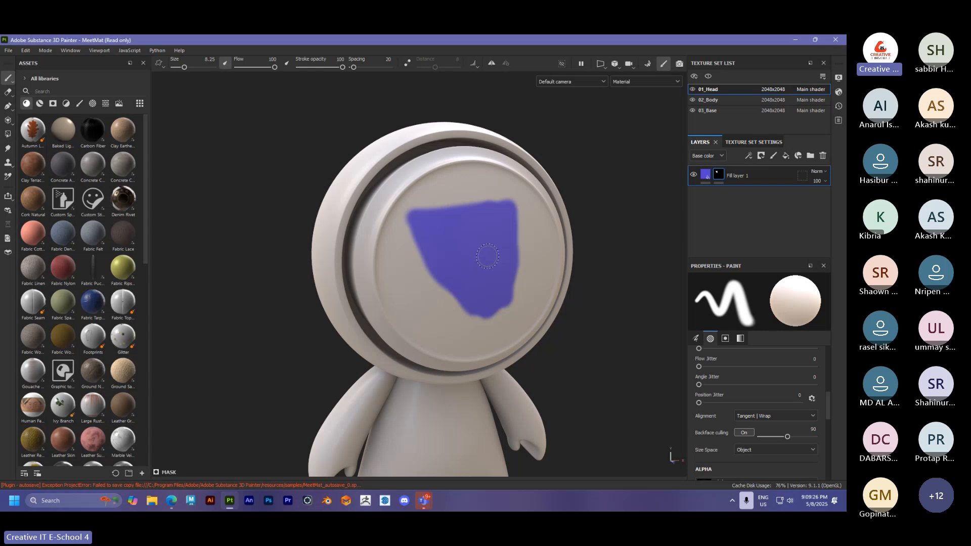